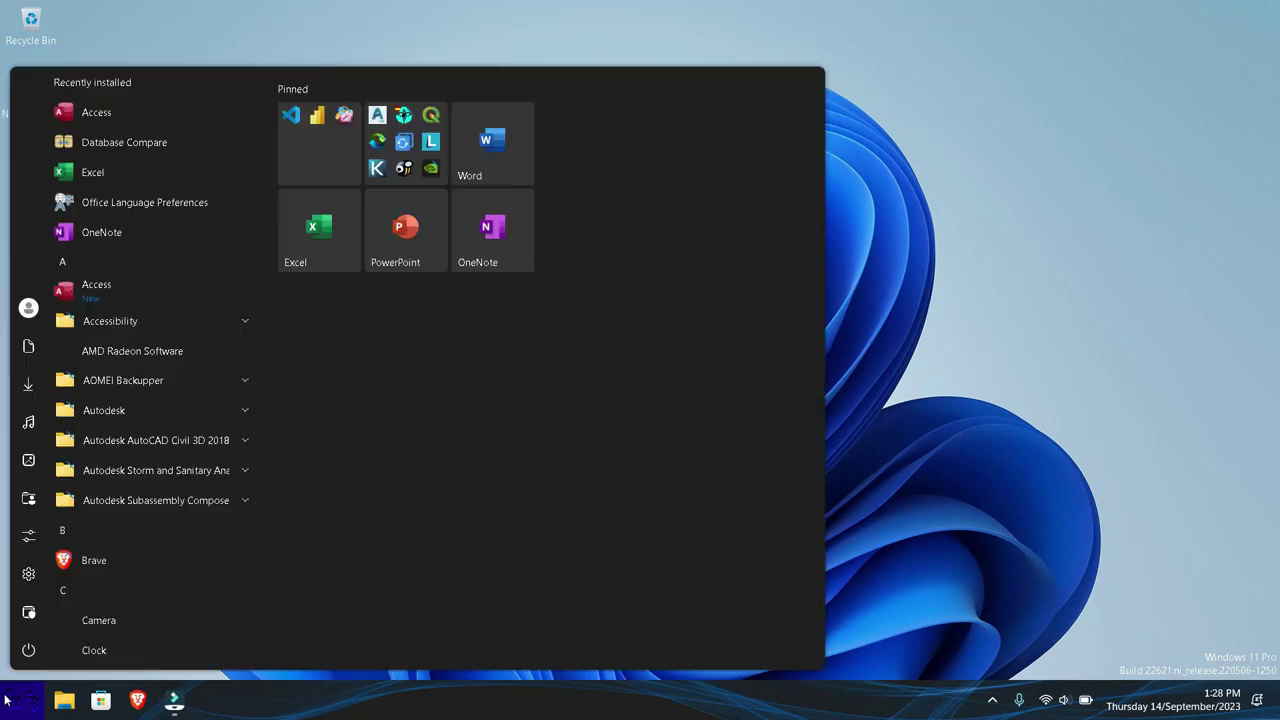
# - Launch Excel with a blank workbook, dismiss Document Recovery, and open the Visual Basic editor
pyautogui.click(325, 221)
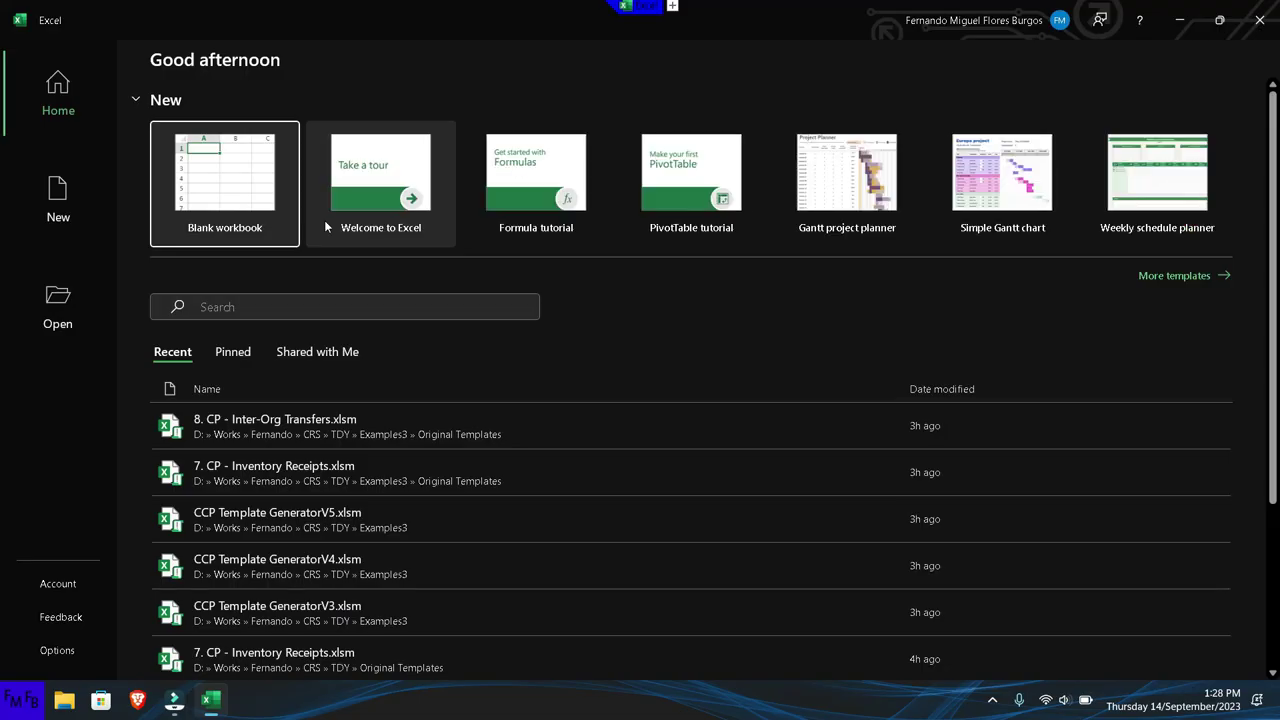
pyautogui.click(240, 192)
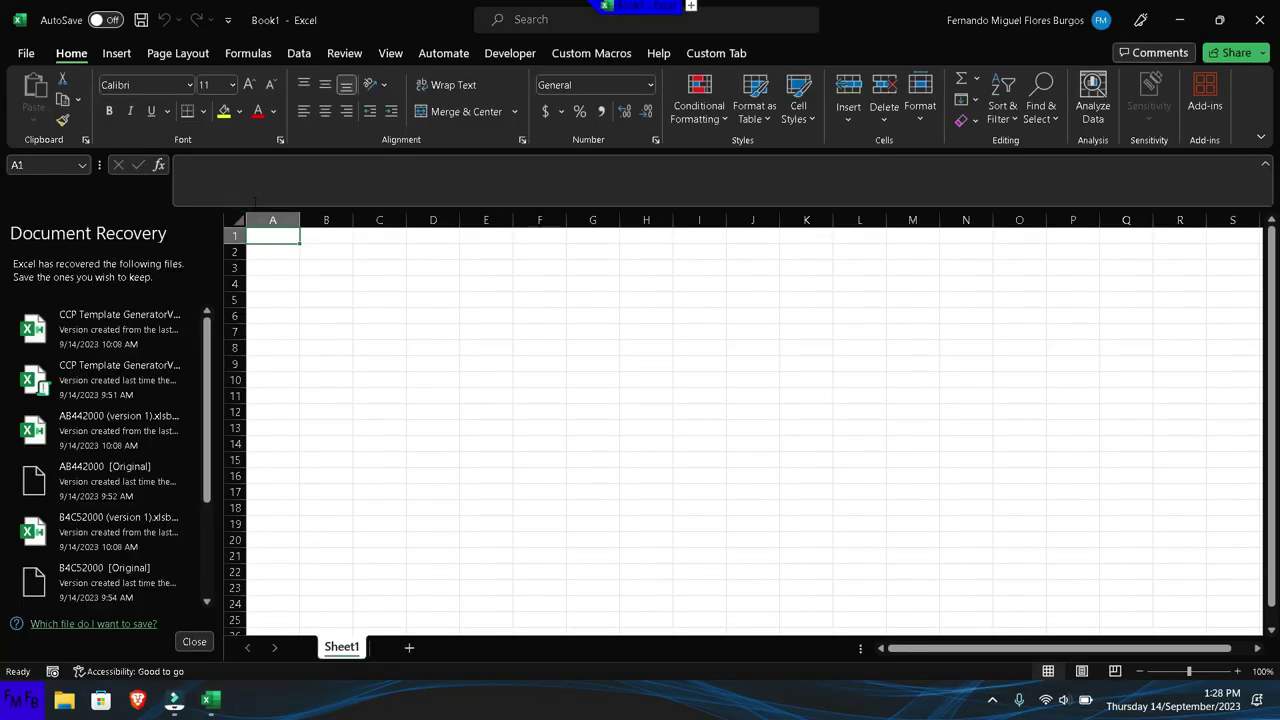
pyautogui.click(192, 638)
pyautogui.click(366, 272)
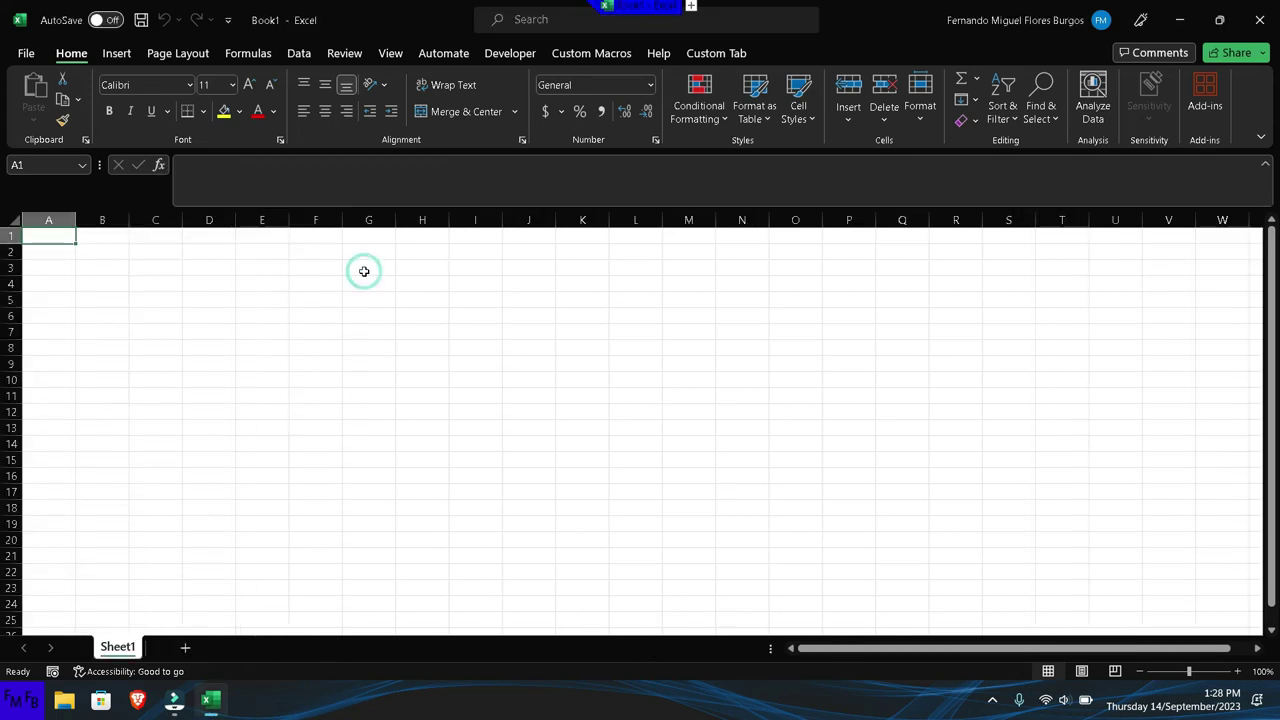
pyautogui.click(497, 53)
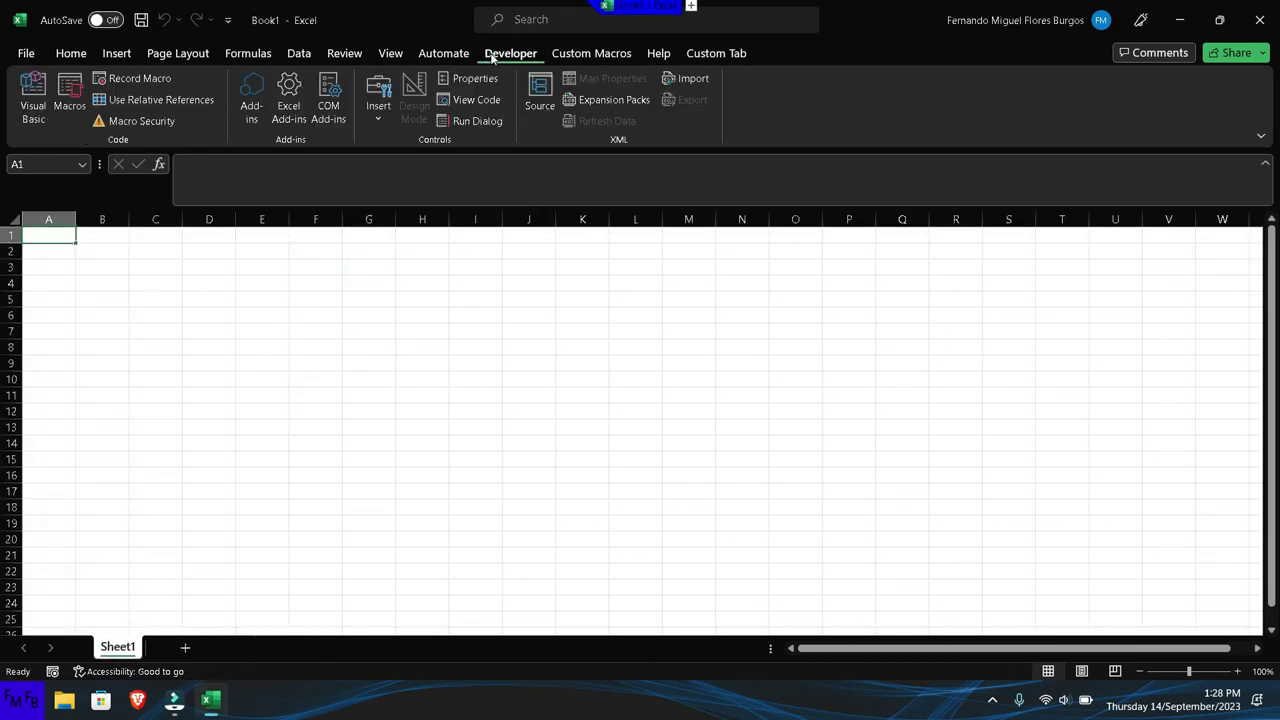
pyautogui.click(38, 104)
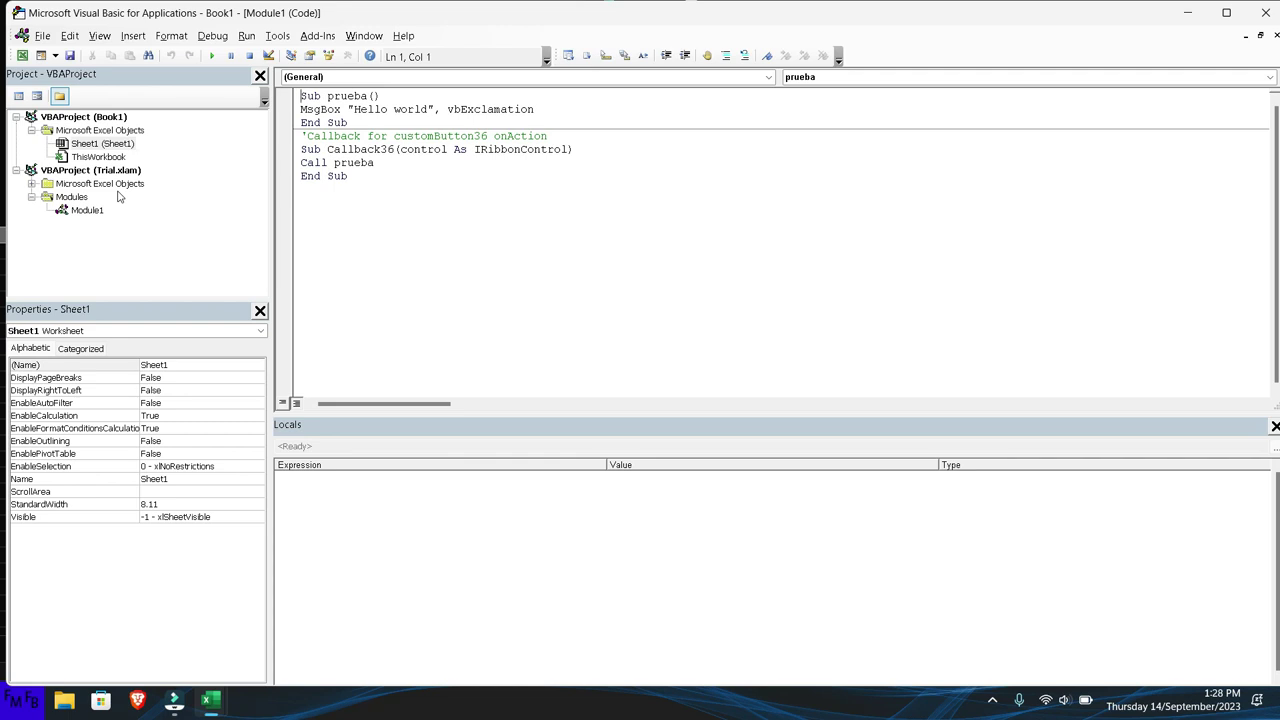
# - Insert a new module into the Book1 project
pyautogui.click(118, 130)
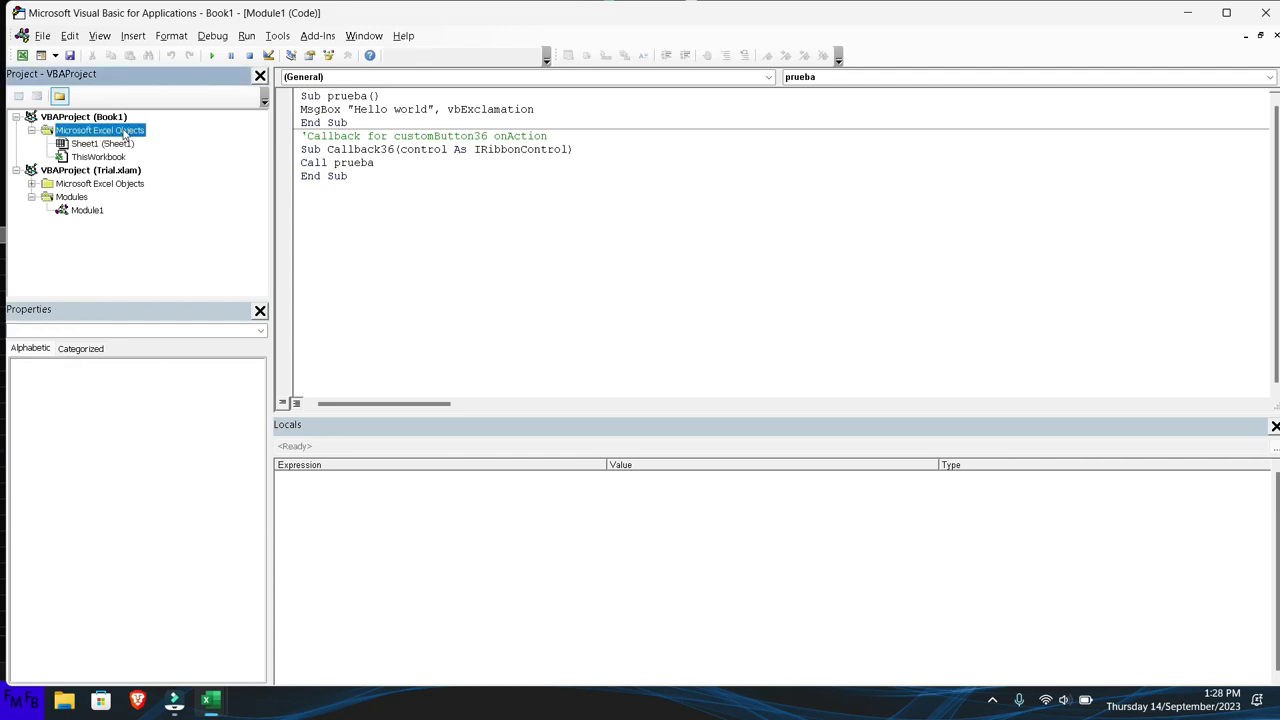
pyautogui.click(133, 36)
pyautogui.click(143, 88)
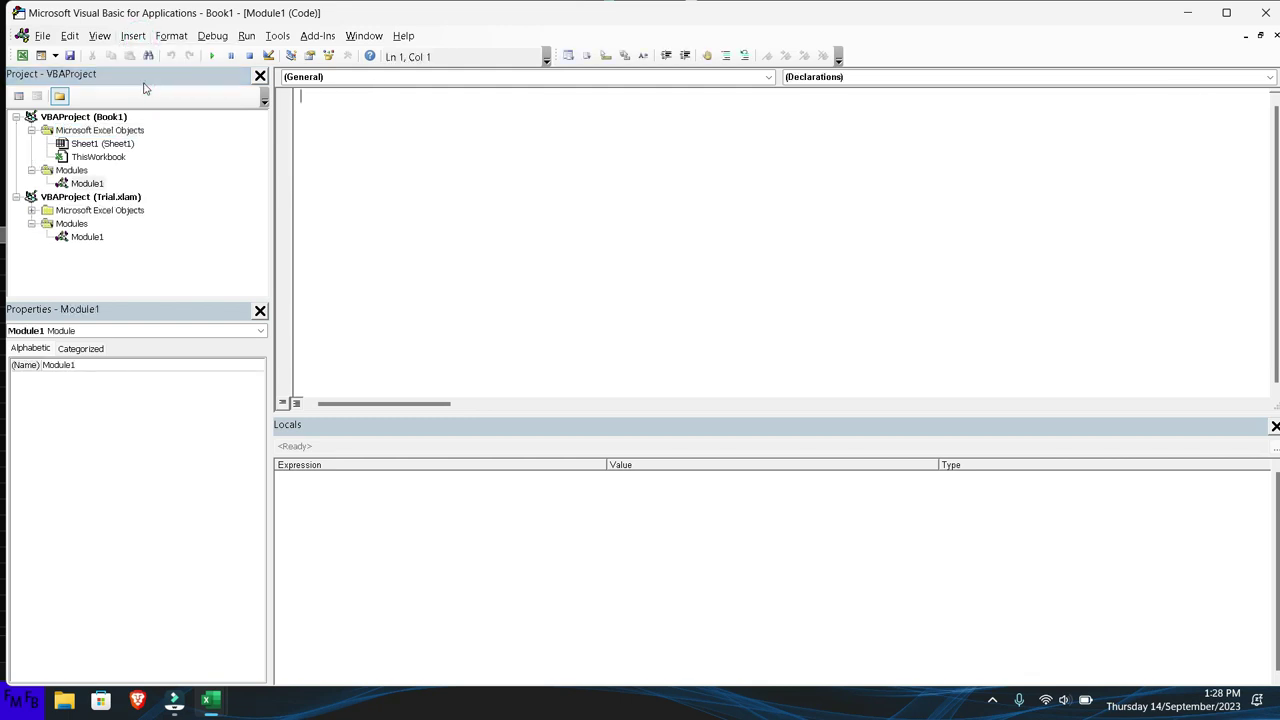
# - Write Sub prueba with MsgBox "This is a trial", vbCritical, then return to Excel
pyautogui.write('sub prueba')
pyautogui.press('Return')
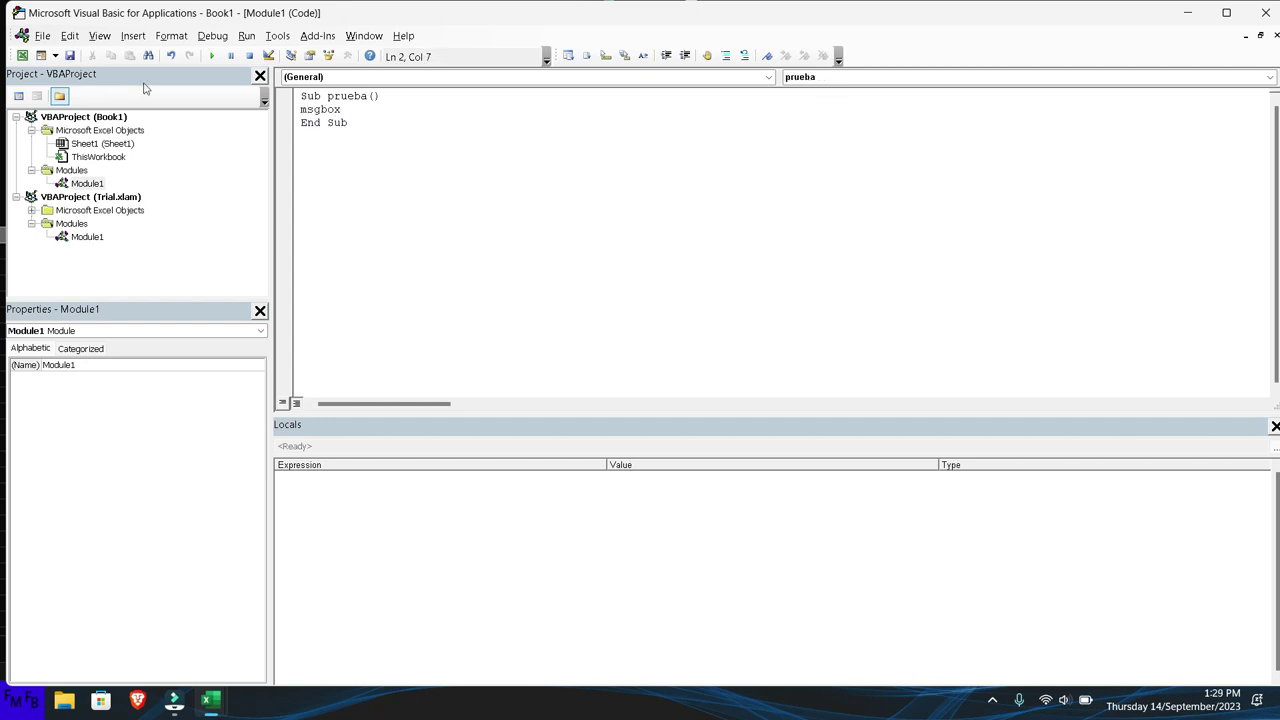
pyautogui.write('""')
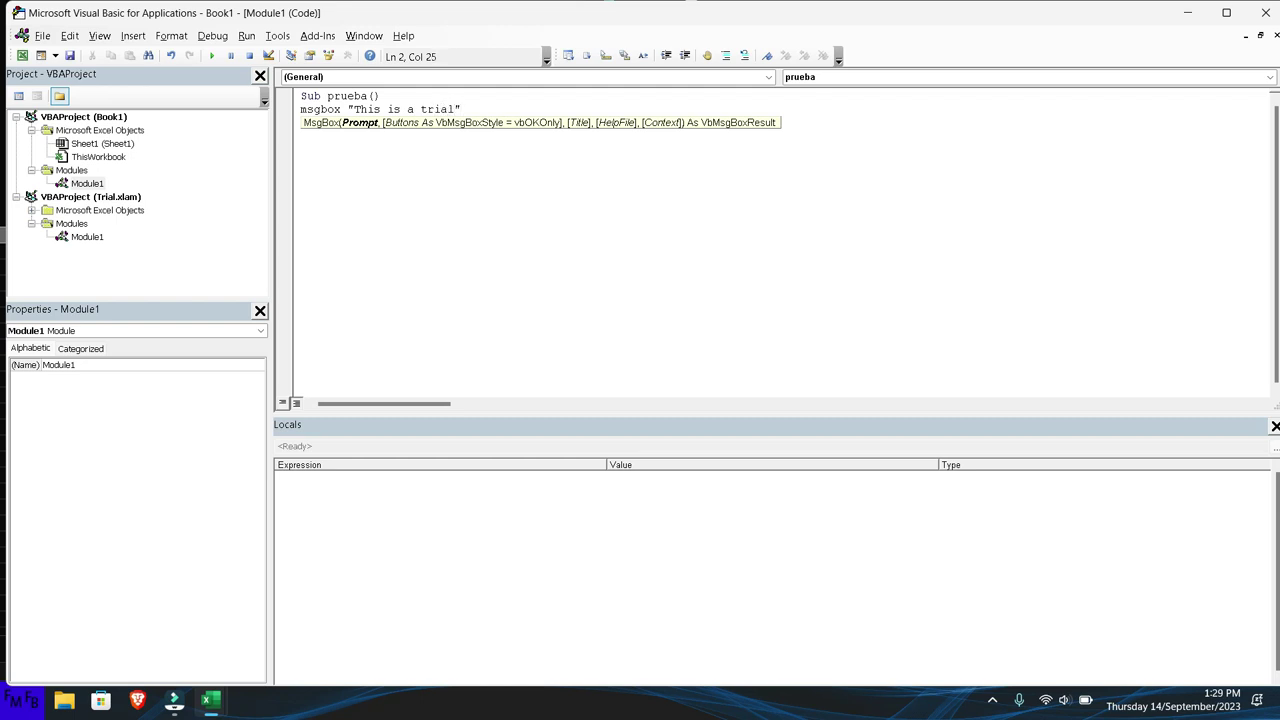
pyautogui.write(',')
pyautogui.press('Down')
pyautogui.press('Down')
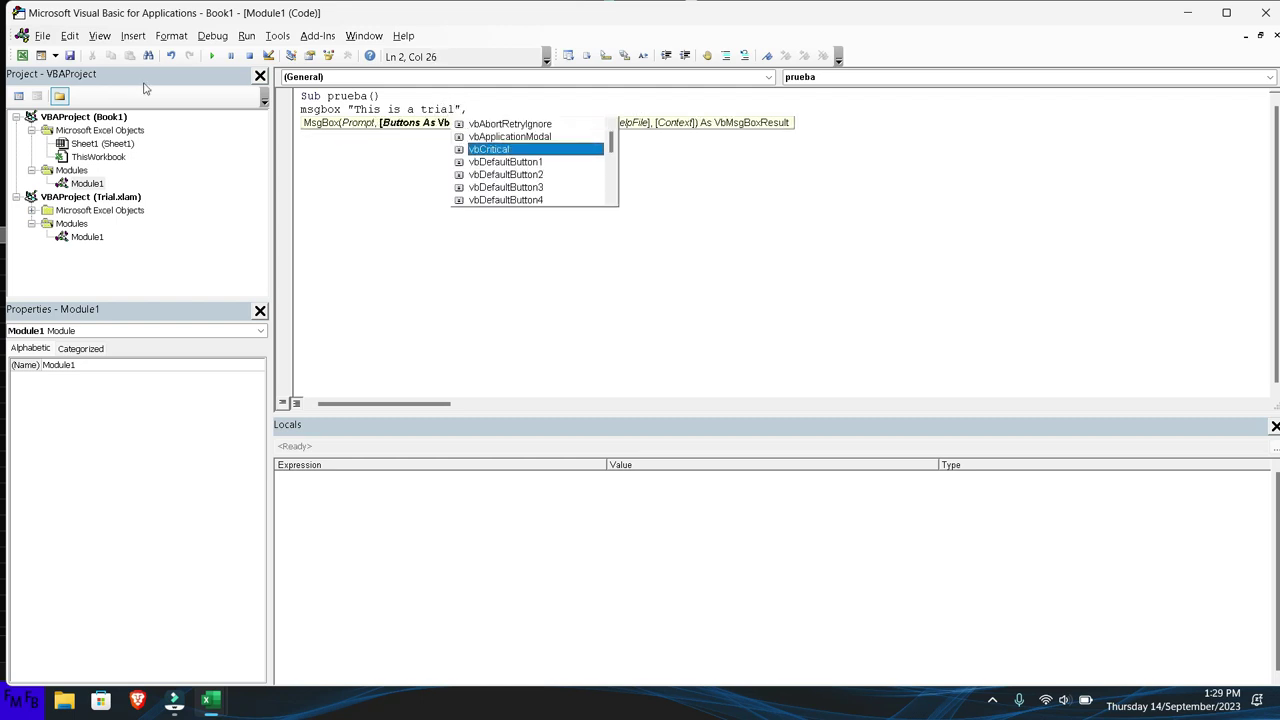
pyautogui.press('Tab')
pyautogui.hotkey('alt', 'F11')
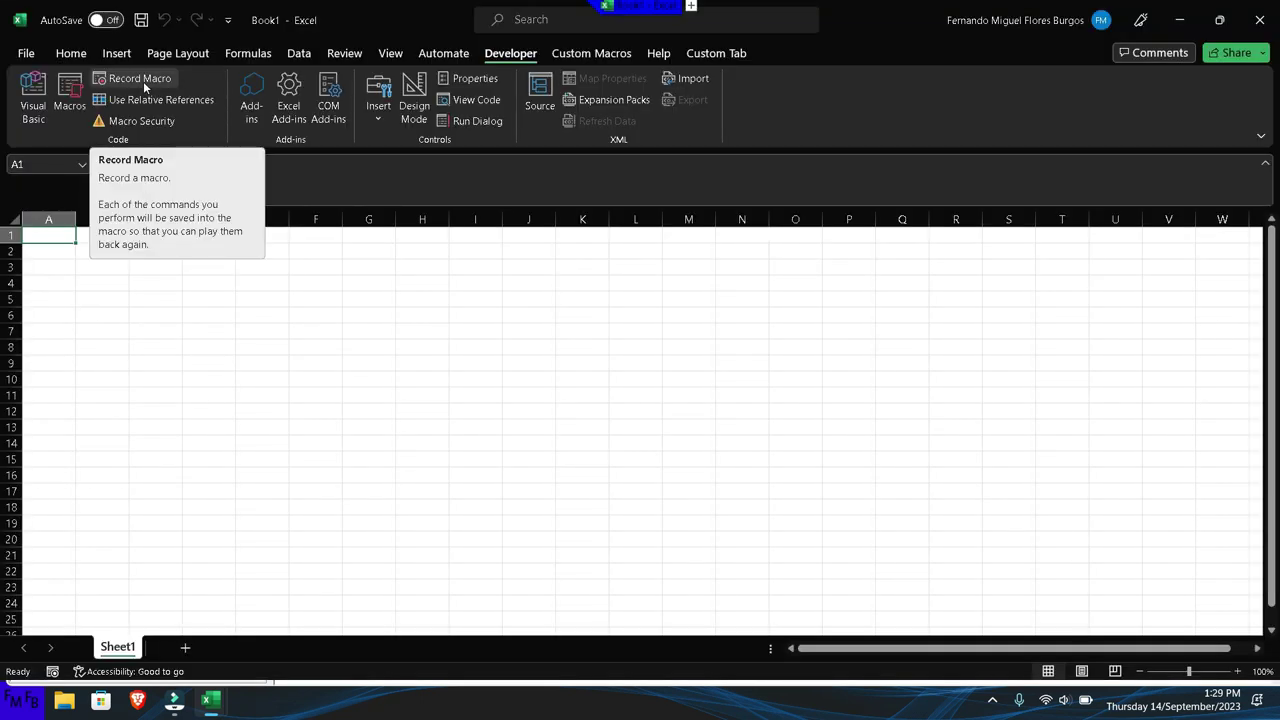
pyautogui.click(26, 53)
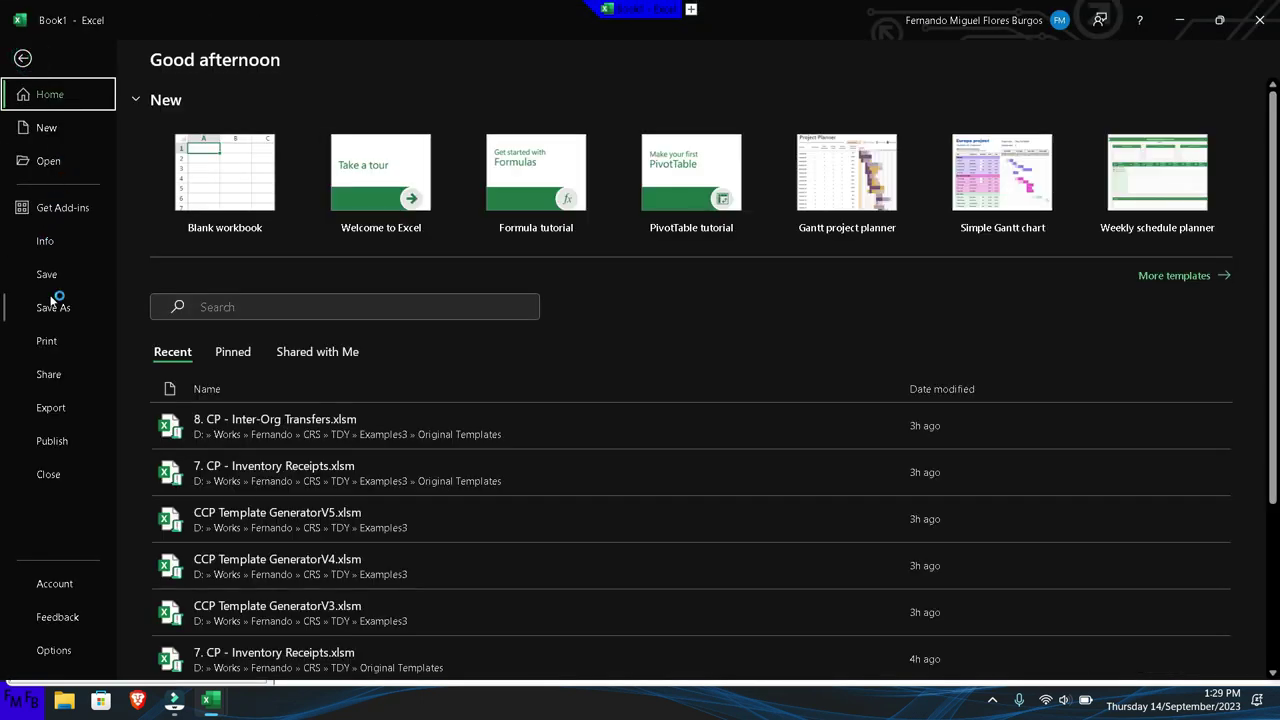
# - Start Save As and browse to the D:\Trials folder
pyautogui.click(55, 305)
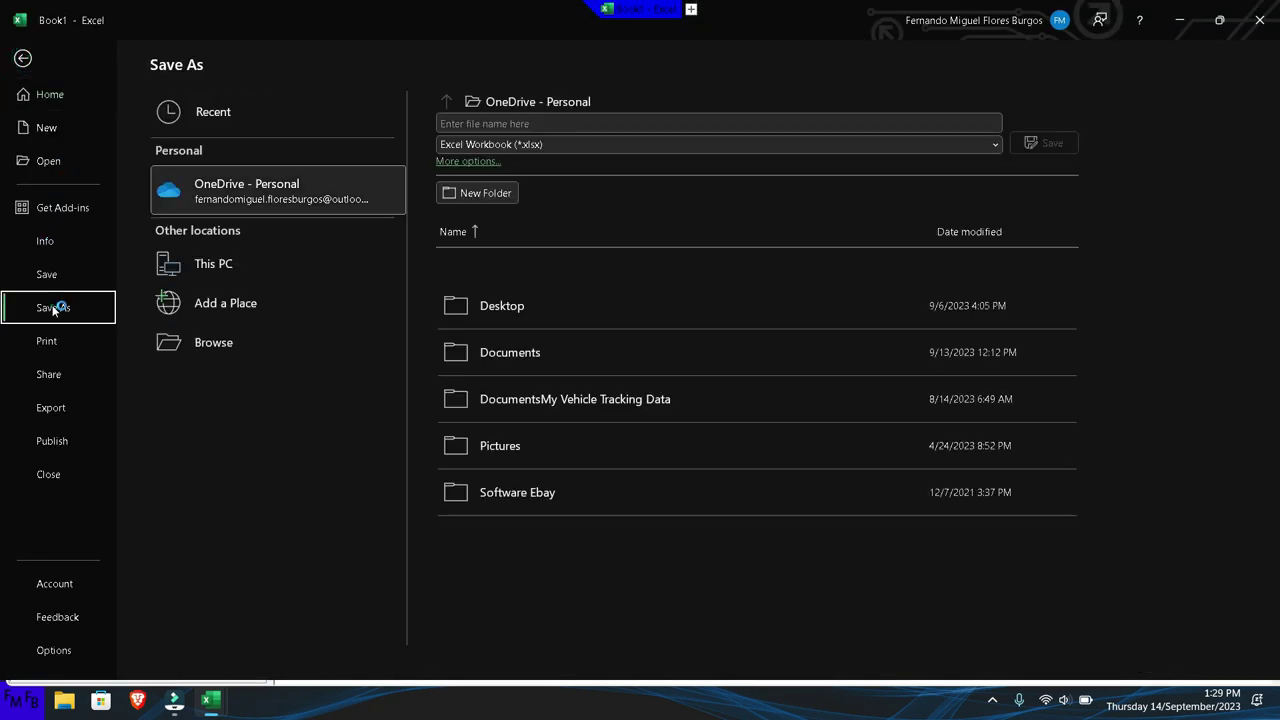
pyautogui.click(240, 340)
pyautogui.scroll(-3, 75, 210)
pyautogui.scroll(-3, 80, 212)
pyautogui.scroll(-3, 84, 216)
pyautogui.scroll(-2, 82, 215)
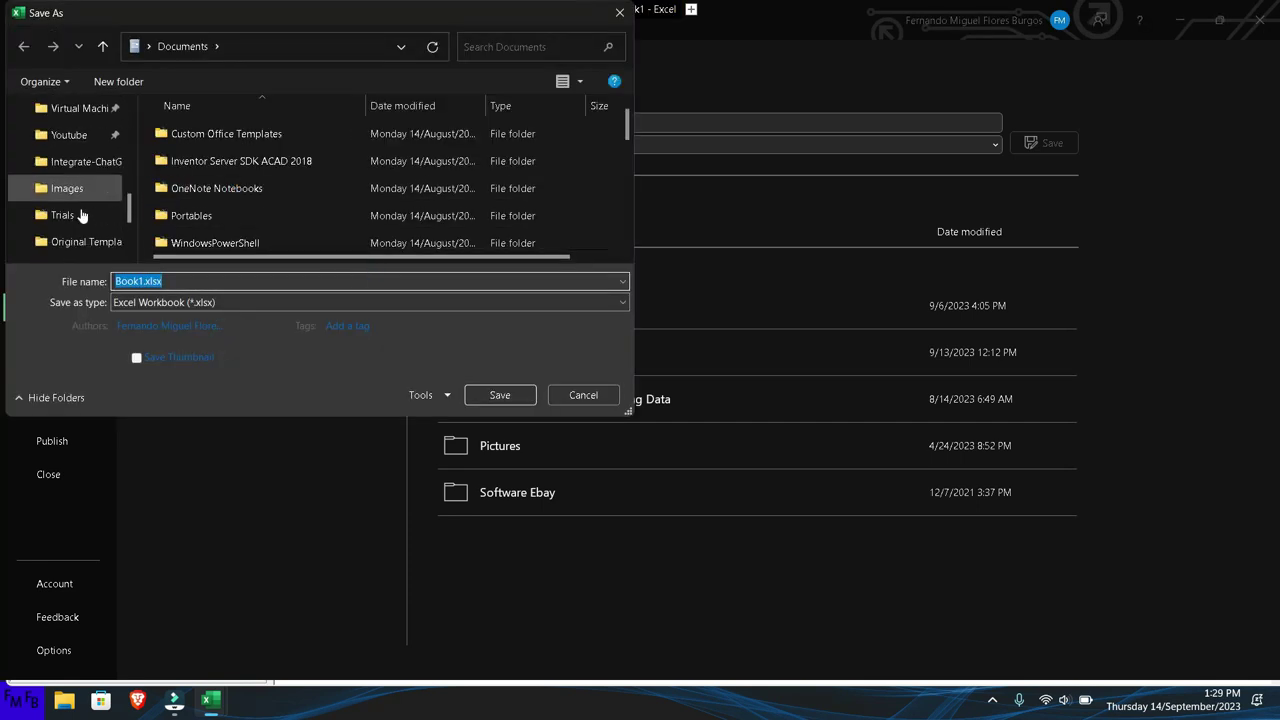
pyautogui.scroll(-2, 82, 215)
pyautogui.scroll(-2, 83, 214)
pyautogui.scroll(-1, 84, 214)
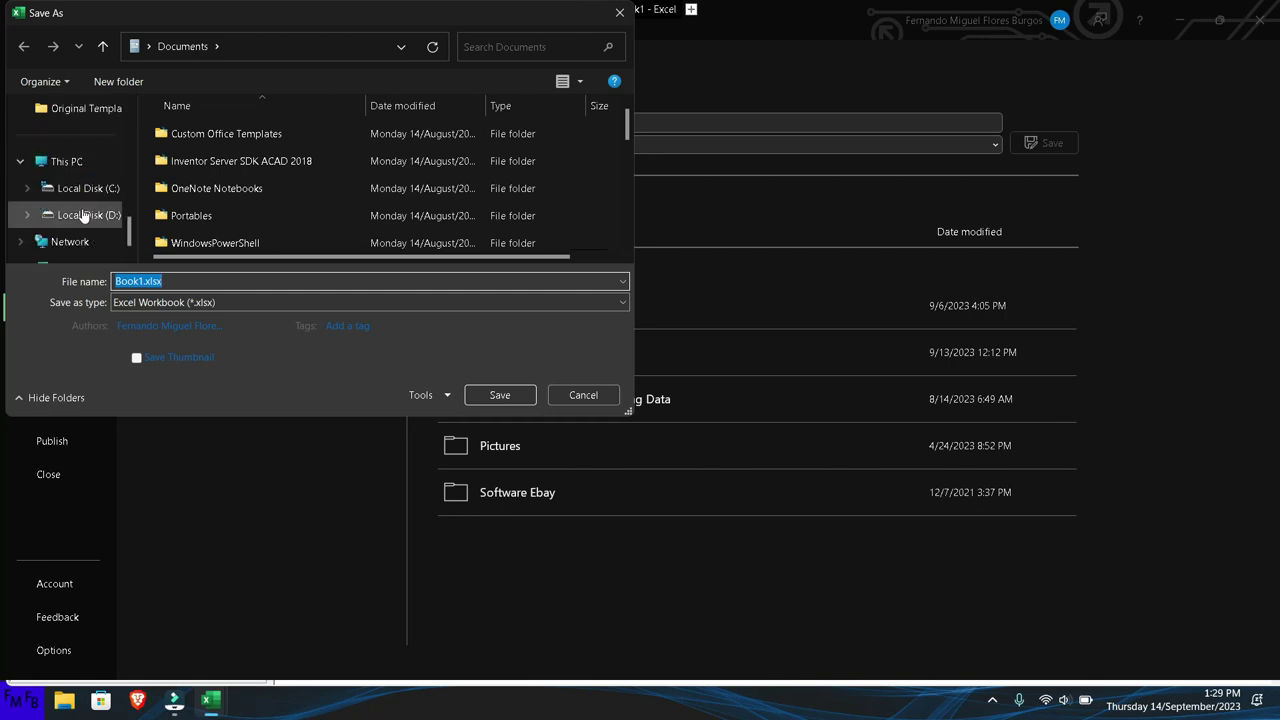
pyautogui.click(85, 214)
pyautogui.click(204, 184)
pyautogui.doubleClick(203, 182)
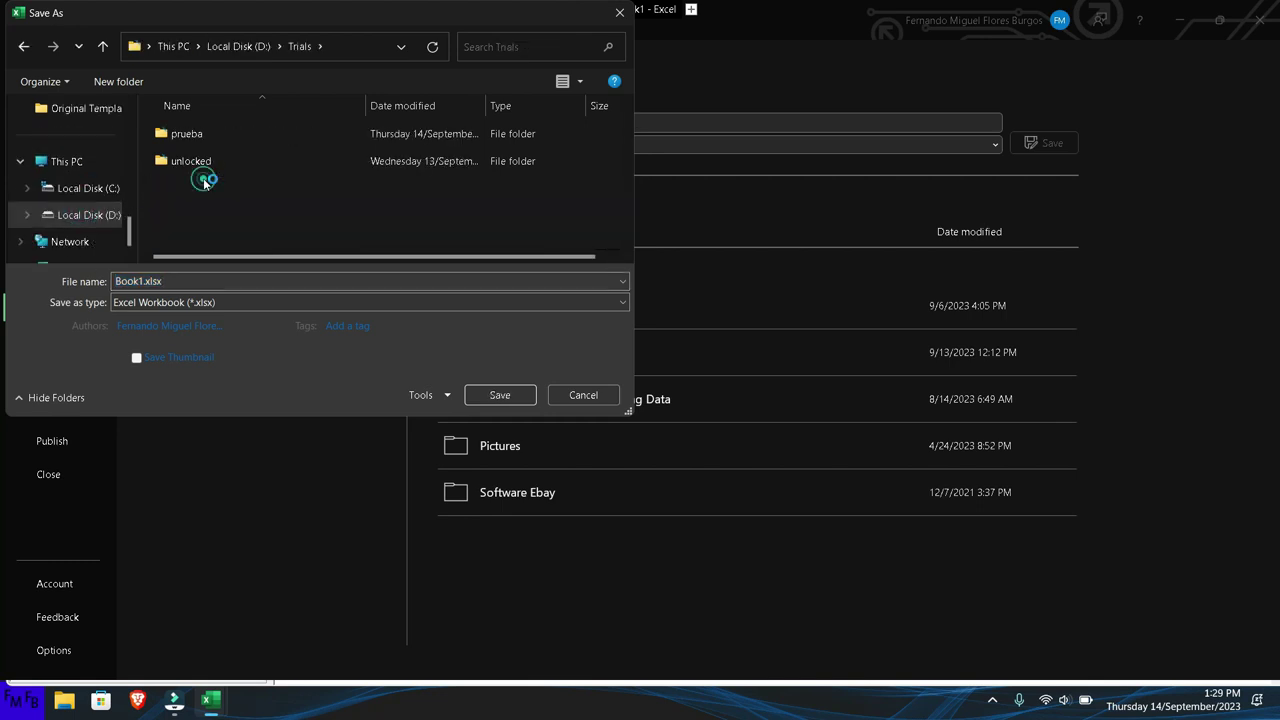
# - Create a new Prueba2 folder inside Trials and enter it
pyautogui.click(133, 83)
pyautogui.write('Pr')
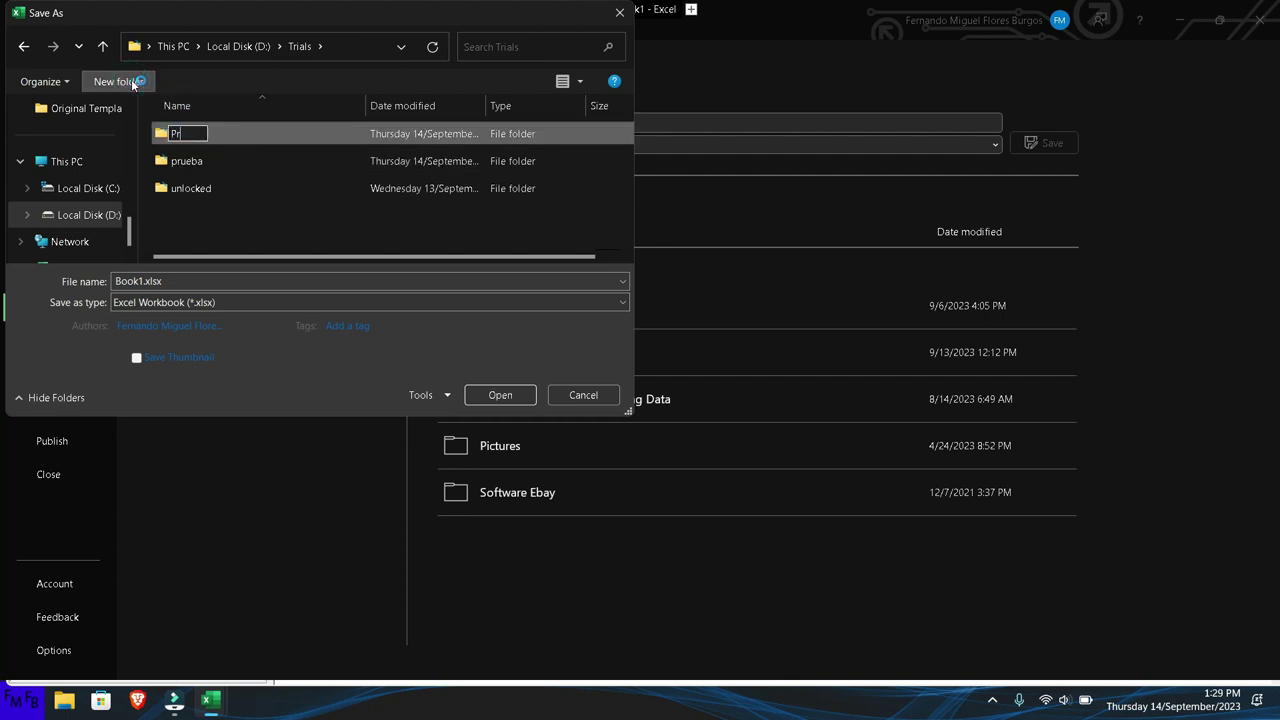
pyautogui.write('ueb')
pyautogui.press('Return')
pyautogui.press('Return')
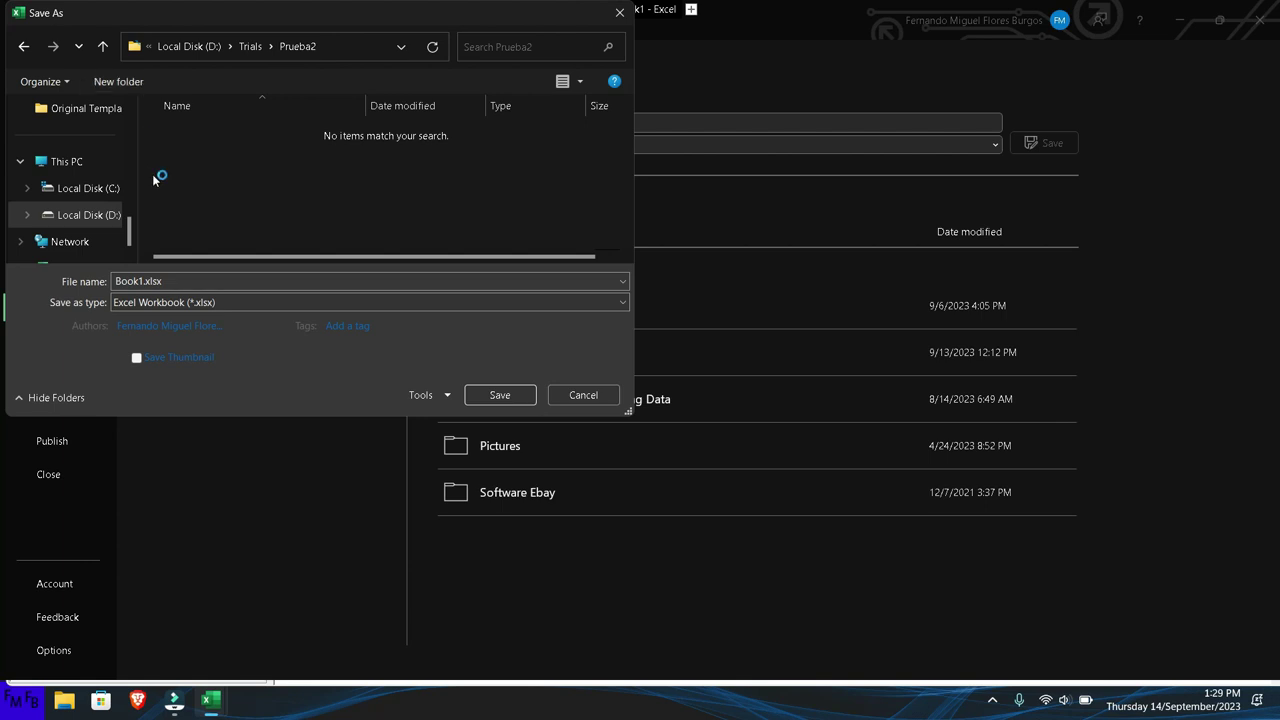
# - Save the workbook as Trial in Excel Macro-Enabled Workbook (*.xlsm) format, then close Excel
pyautogui.click(170, 280)
pyautogui.write('Trial')
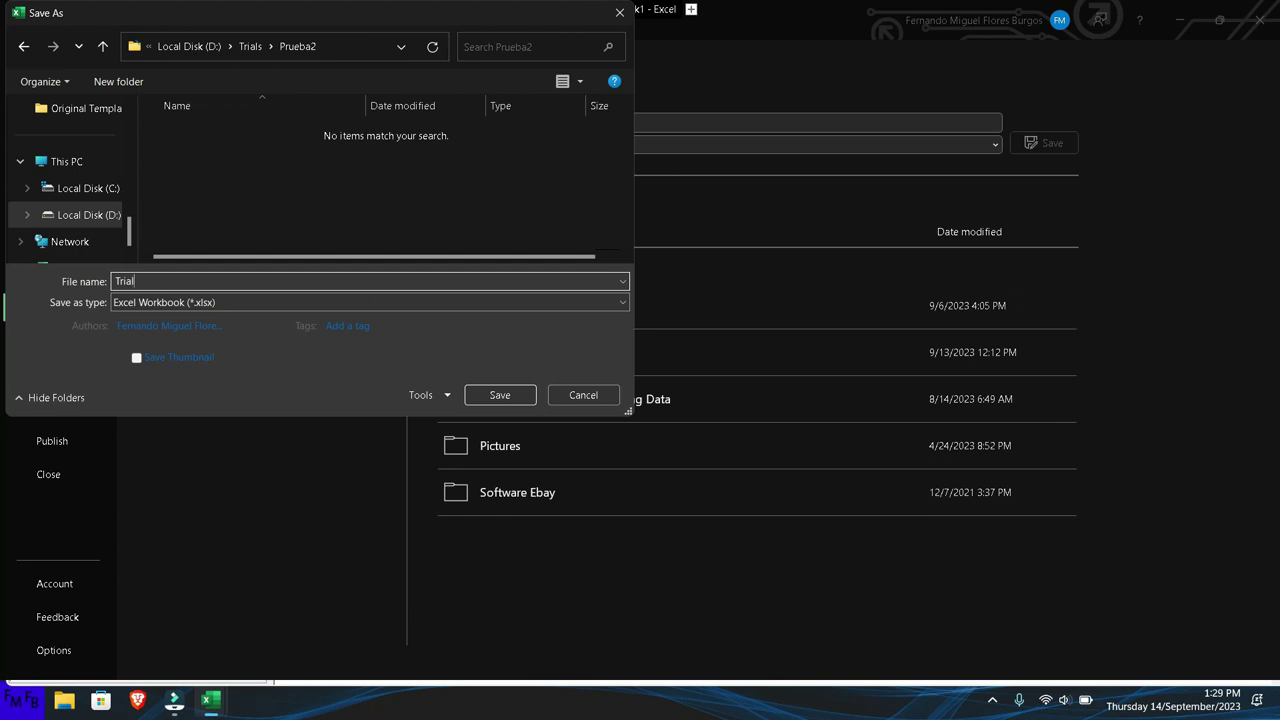
pyautogui.click(595, 306)
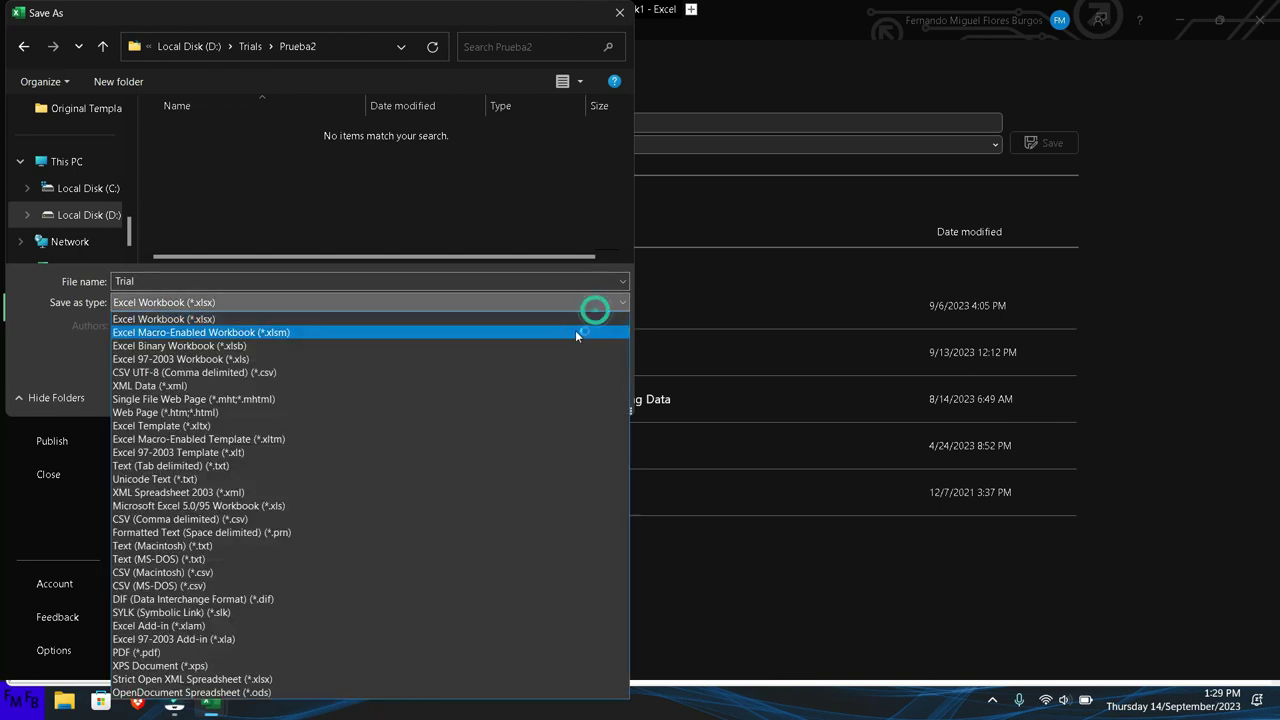
pyautogui.click(579, 332)
pyautogui.click(515, 394)
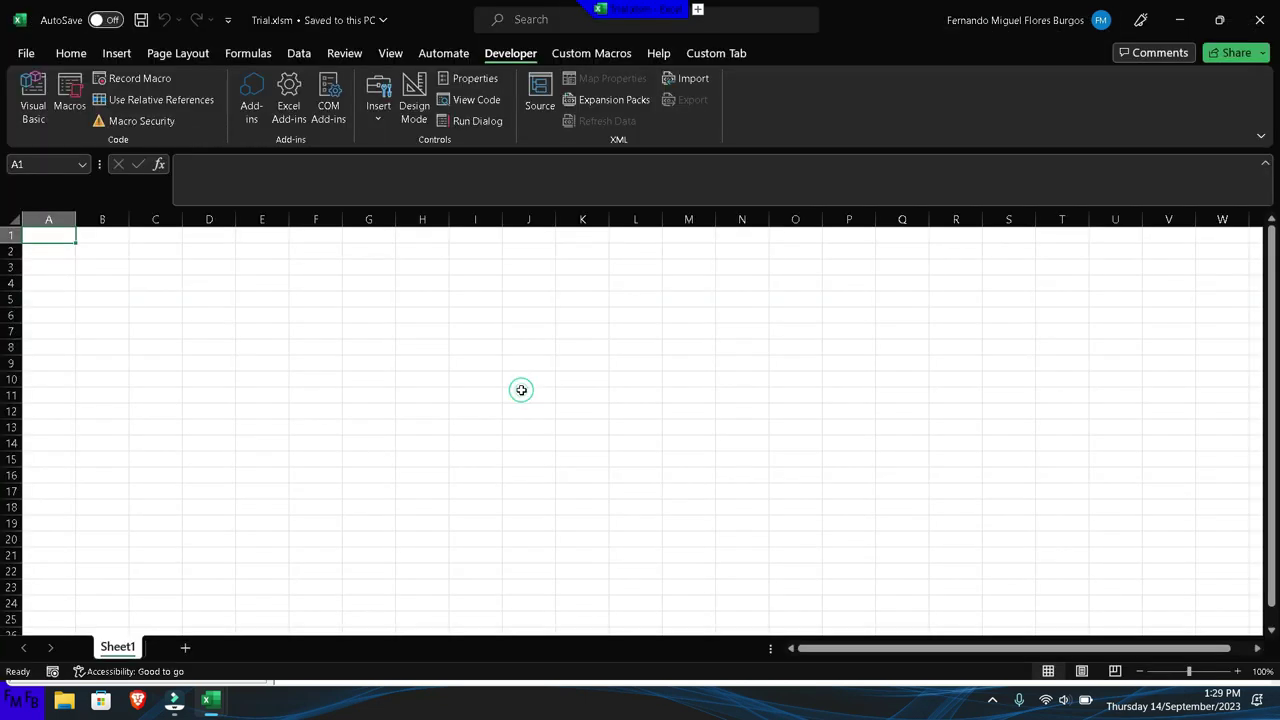
pyautogui.click(1255, 22)
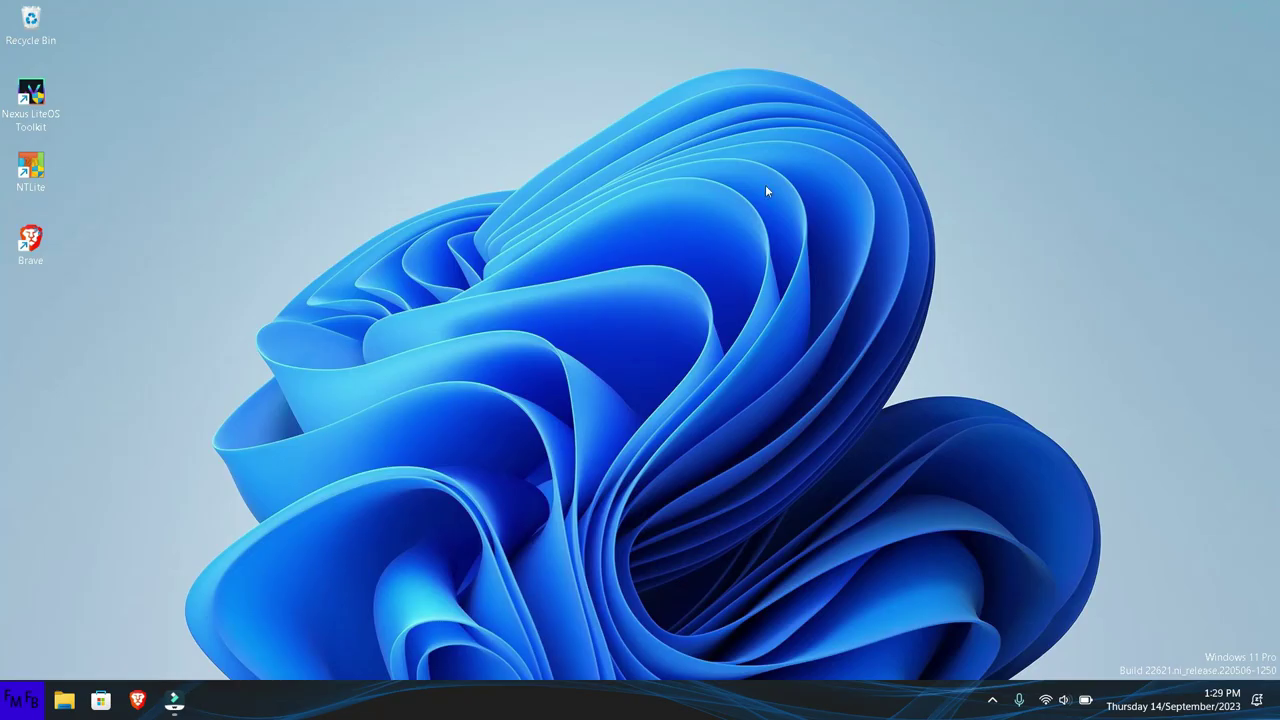
# - Relaunch Excel and go to the Advanced section of Excel Options
pyautogui.press('super')
pyautogui.click(311, 208)
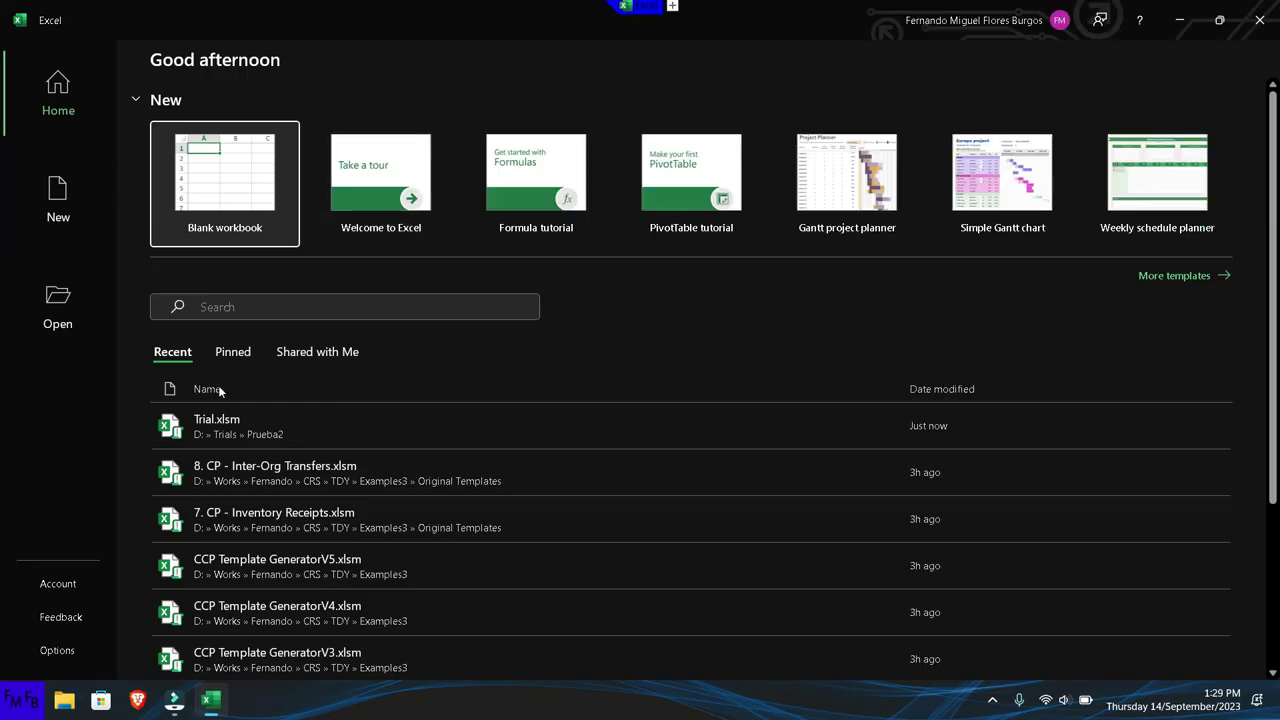
pyautogui.click(57, 650)
pyautogui.scroll(-1, 506, 318)
pyautogui.scroll(-4, 506, 318)
pyautogui.click(333, 259)
# - Clear the 'At startup, open all files in' path D:\Trials\prueba and confirm with OK
pyautogui.scroll(-5, 625, 312)
pyautogui.scroll(-10, 625, 312)
pyautogui.scroll(-5, 626, 316)
pyautogui.scroll(-5, 626, 316)
pyautogui.scroll(-5, 626, 316)
pyautogui.scroll(-4, 626, 316)
pyautogui.moveTo(645, 390); pyautogui.dragTo(412, 391)
pyautogui.press('Delete')
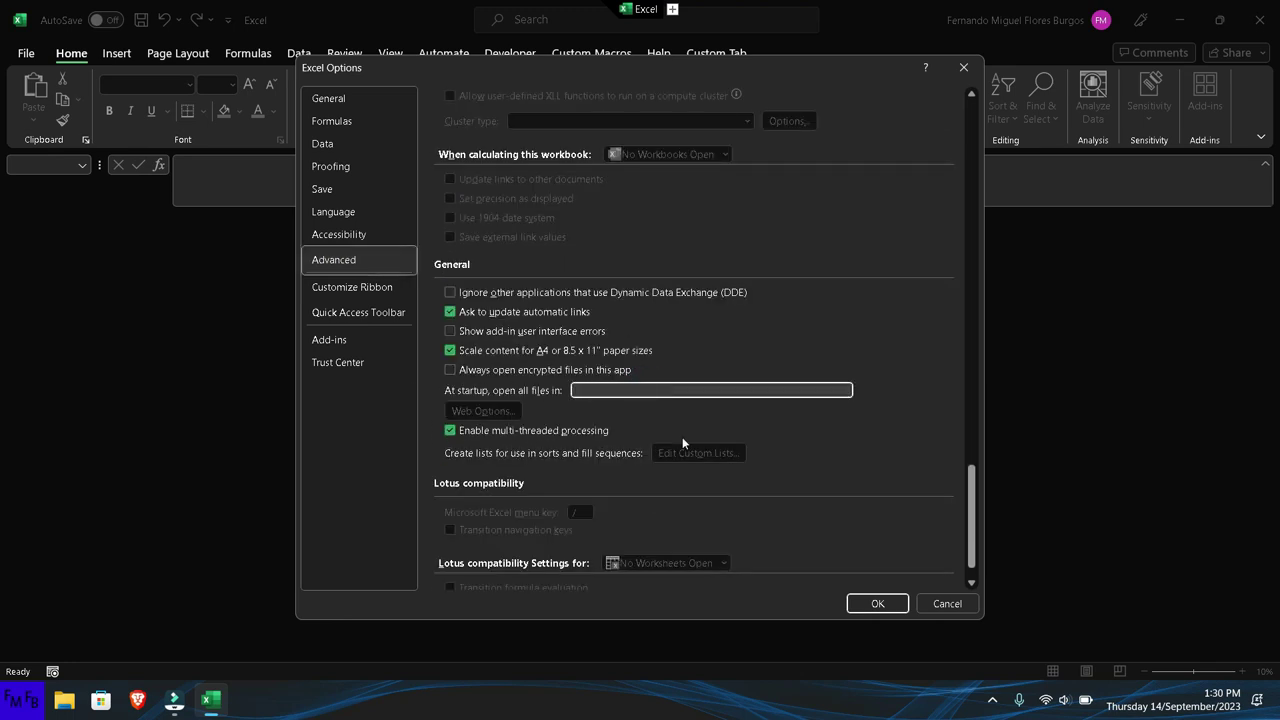
pyautogui.click(877, 604)
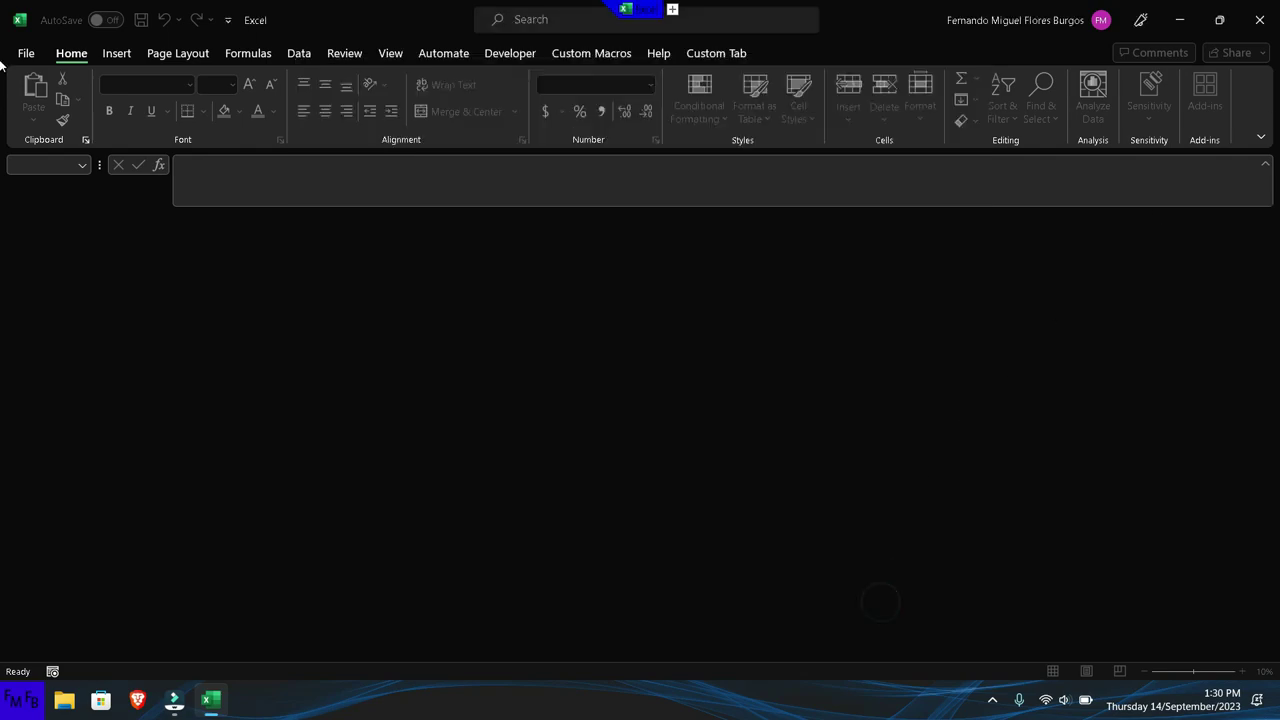
# - Restart Excel with a blank workbook to test the change, then close it
pyautogui.click(1263, 19)
pyautogui.press('super')
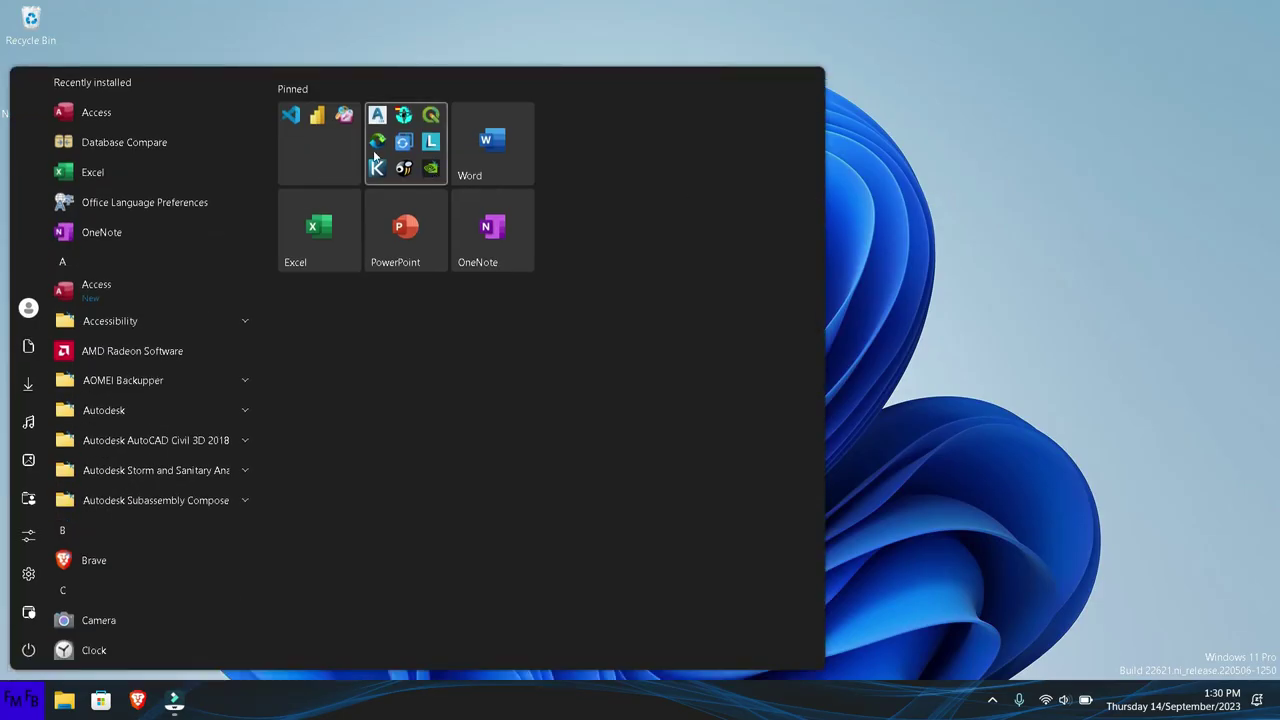
pyautogui.click(334, 231)
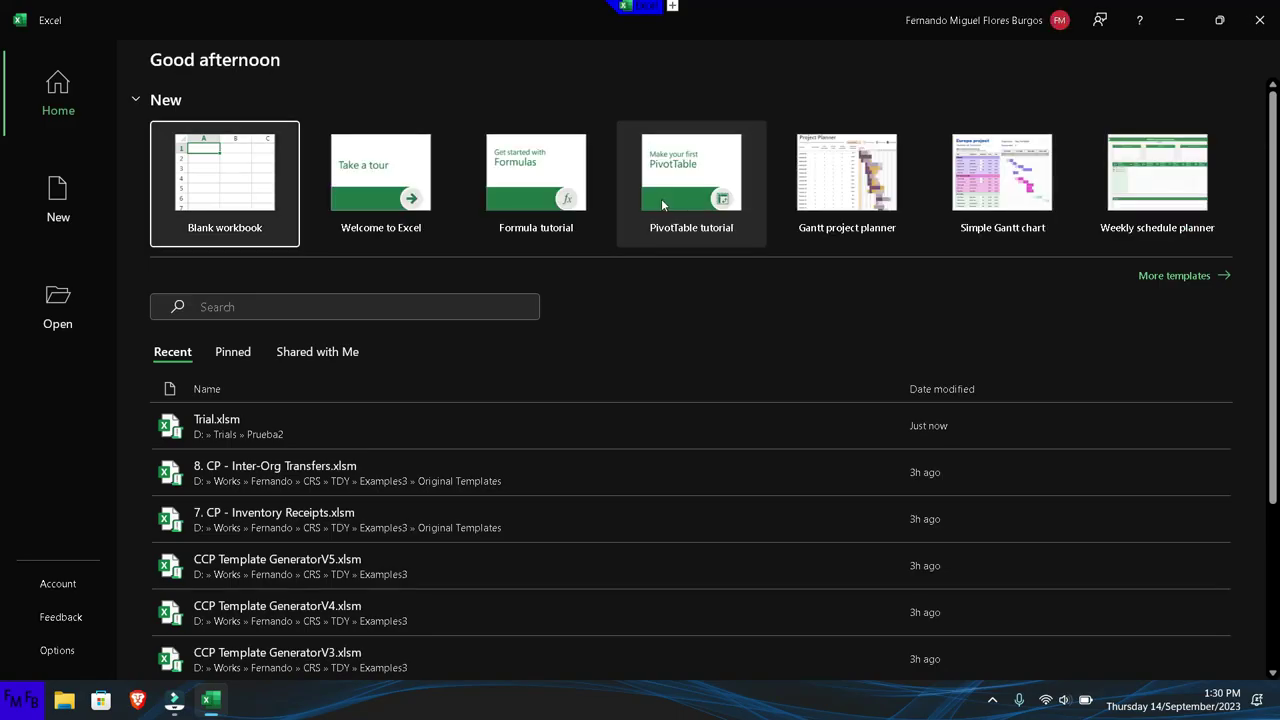
pyautogui.click(275, 185)
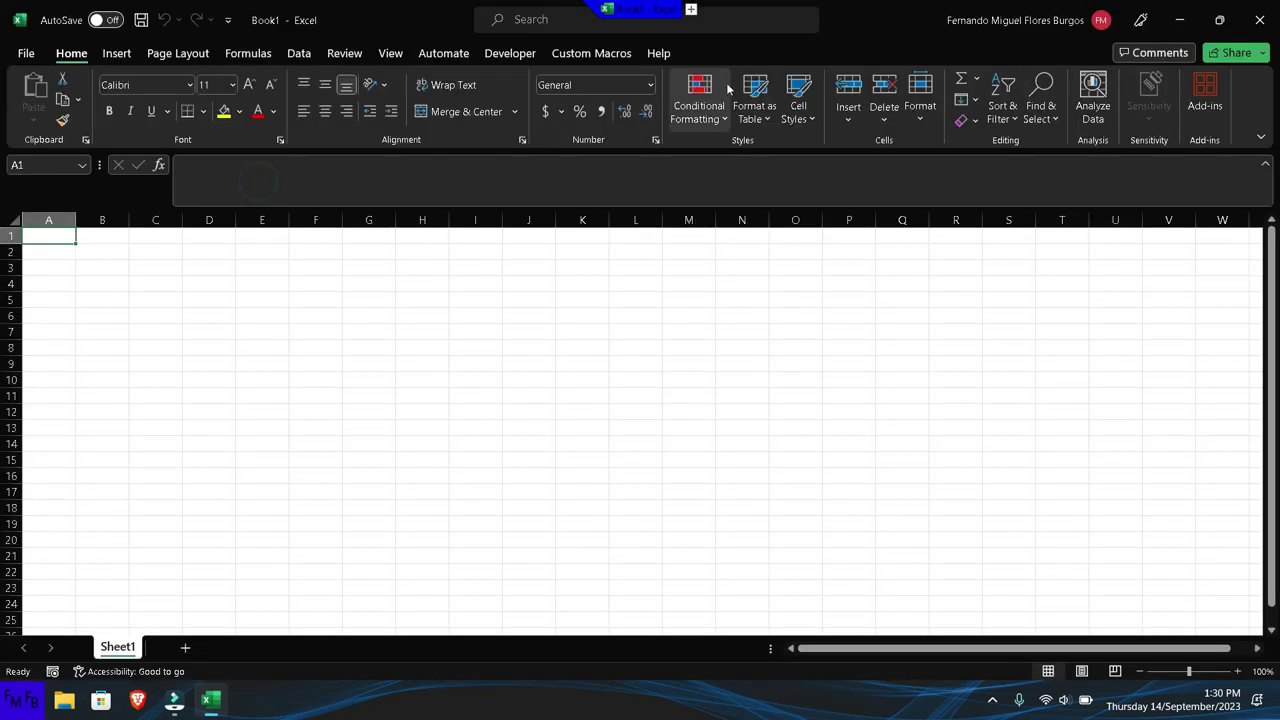
pyautogui.click(1264, 28)
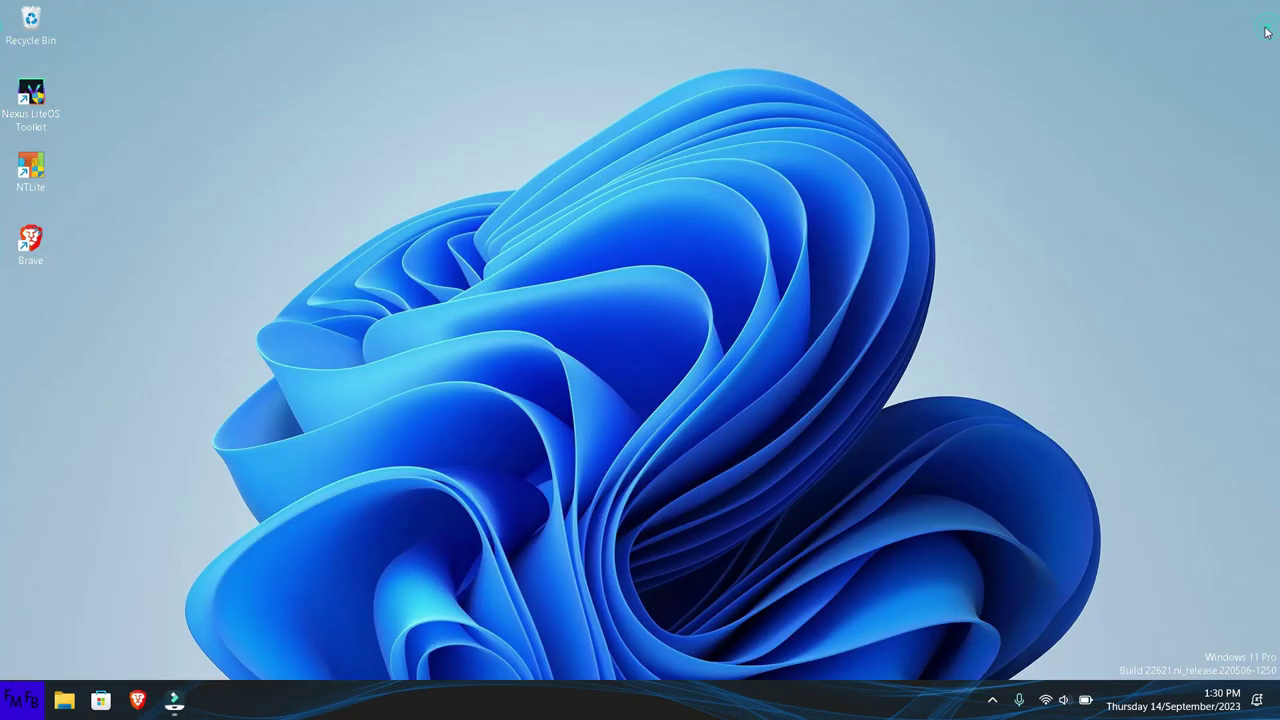
# - Launch Custom UI Editor For Microsoft Office from the desktop's Third Party Apps 2 menu
pyautogui.rightClick(893, 143)
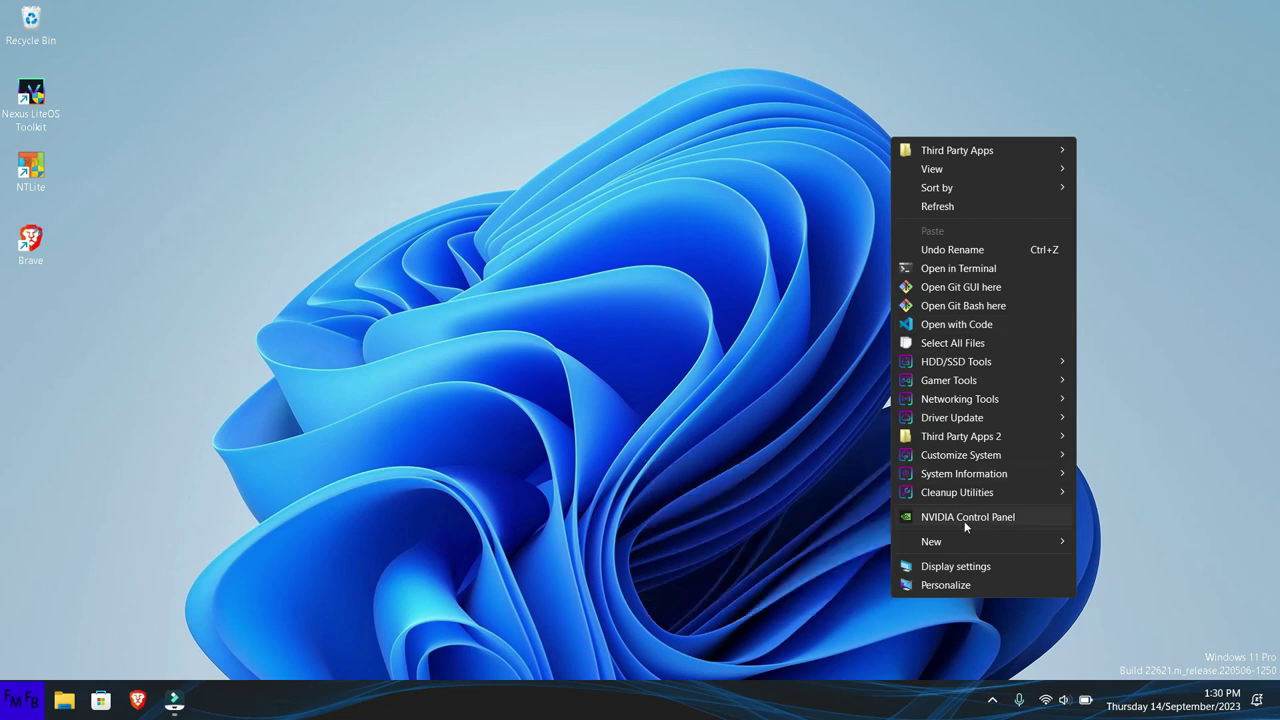
pyautogui.moveTo(975, 443)
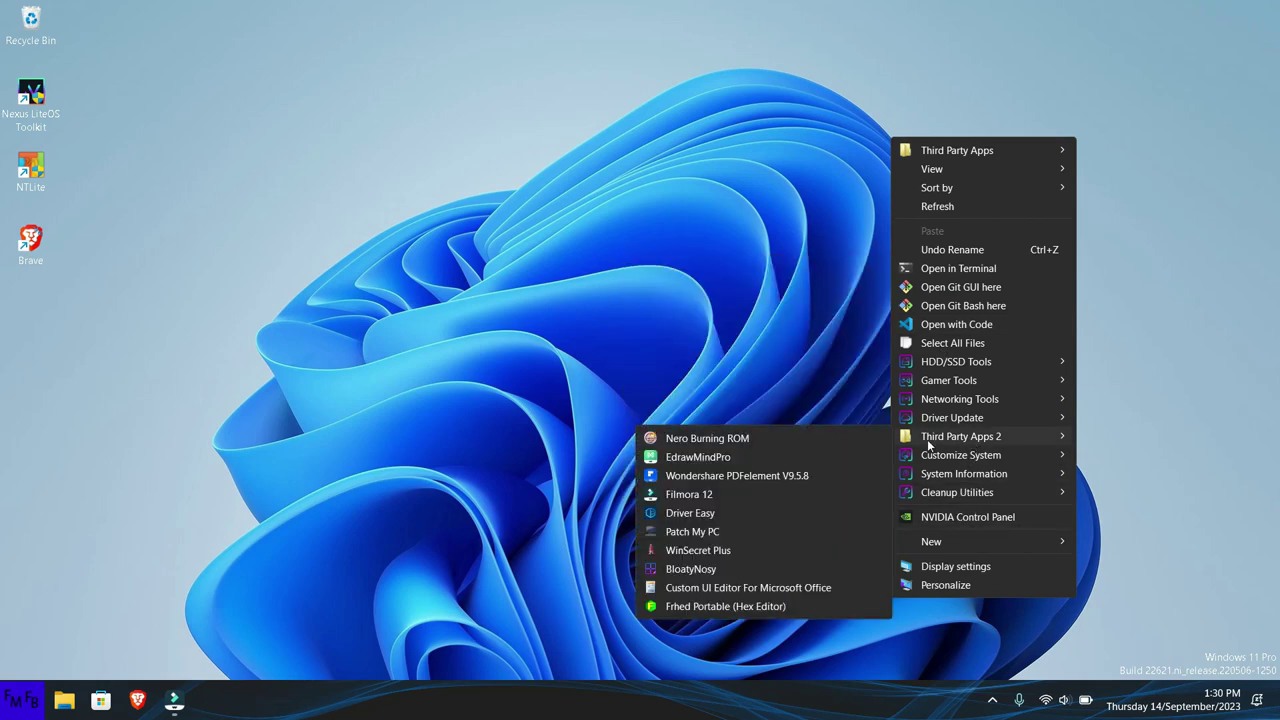
pyautogui.click(749, 592)
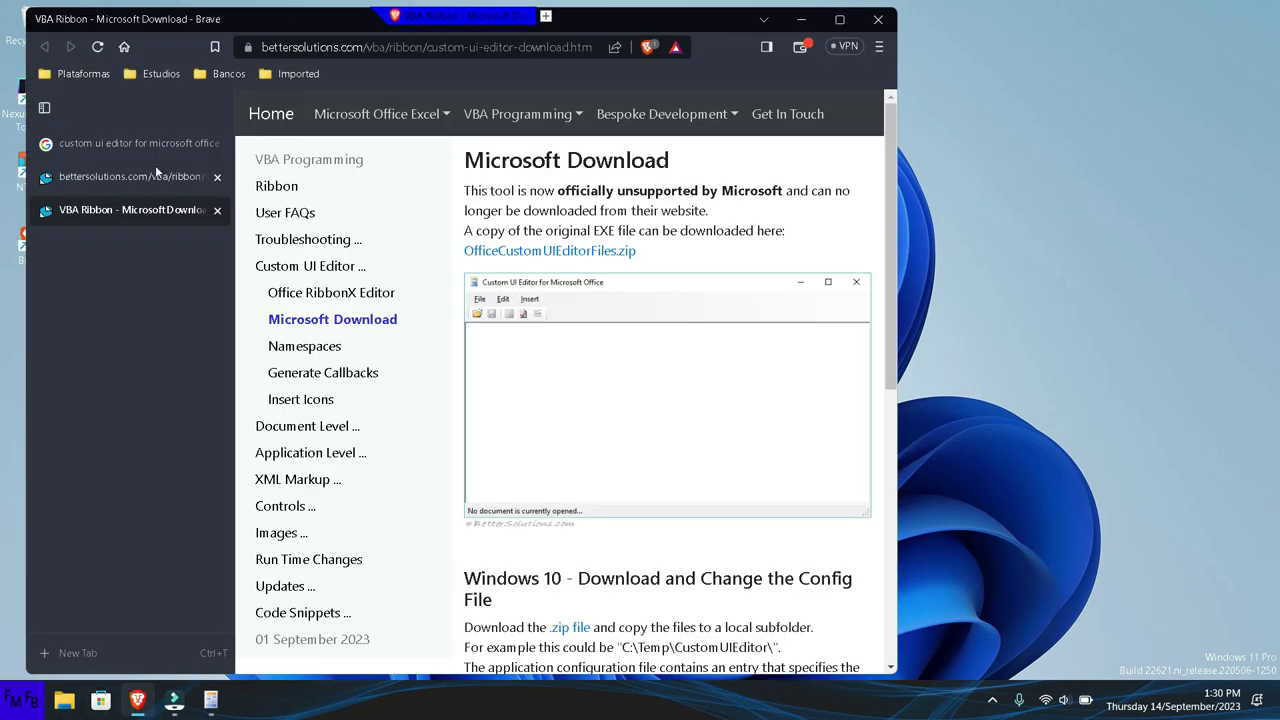
# - Open the two BetterSolutions Custom UI Editor results in new tabs and maximize Brave
pyautogui.click(130, 144)
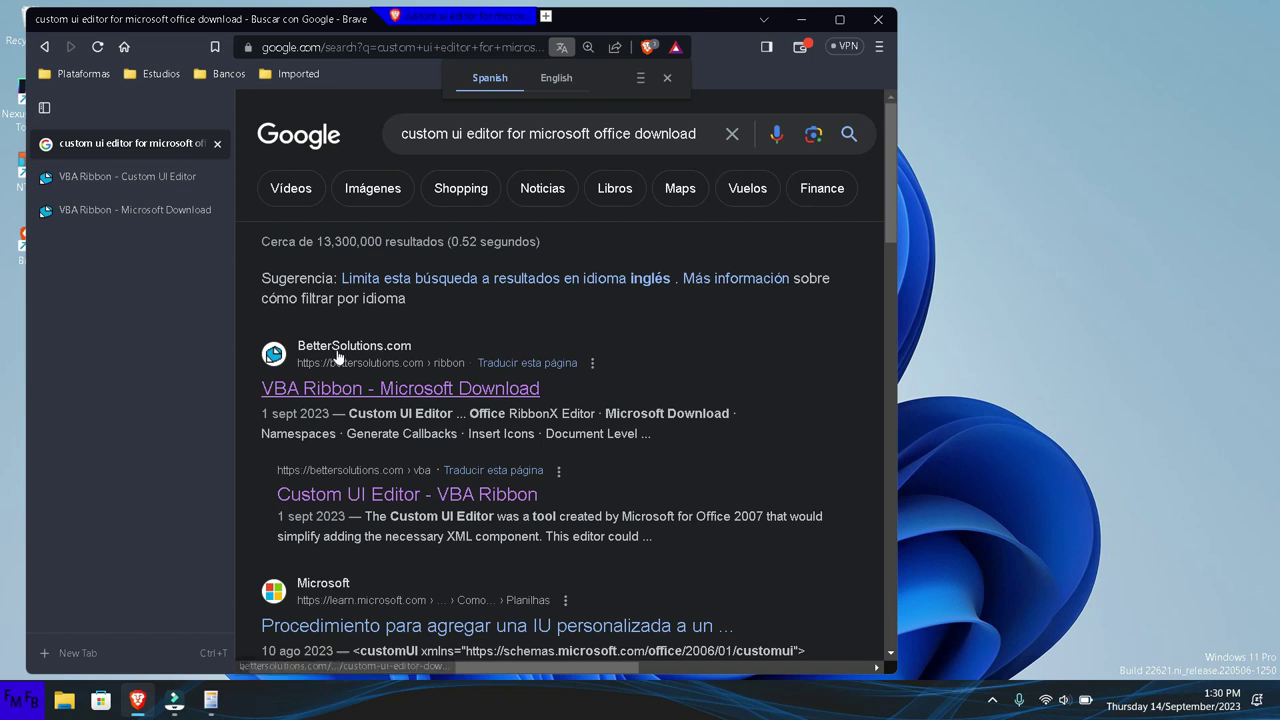
pyautogui.middleClick(343, 390)
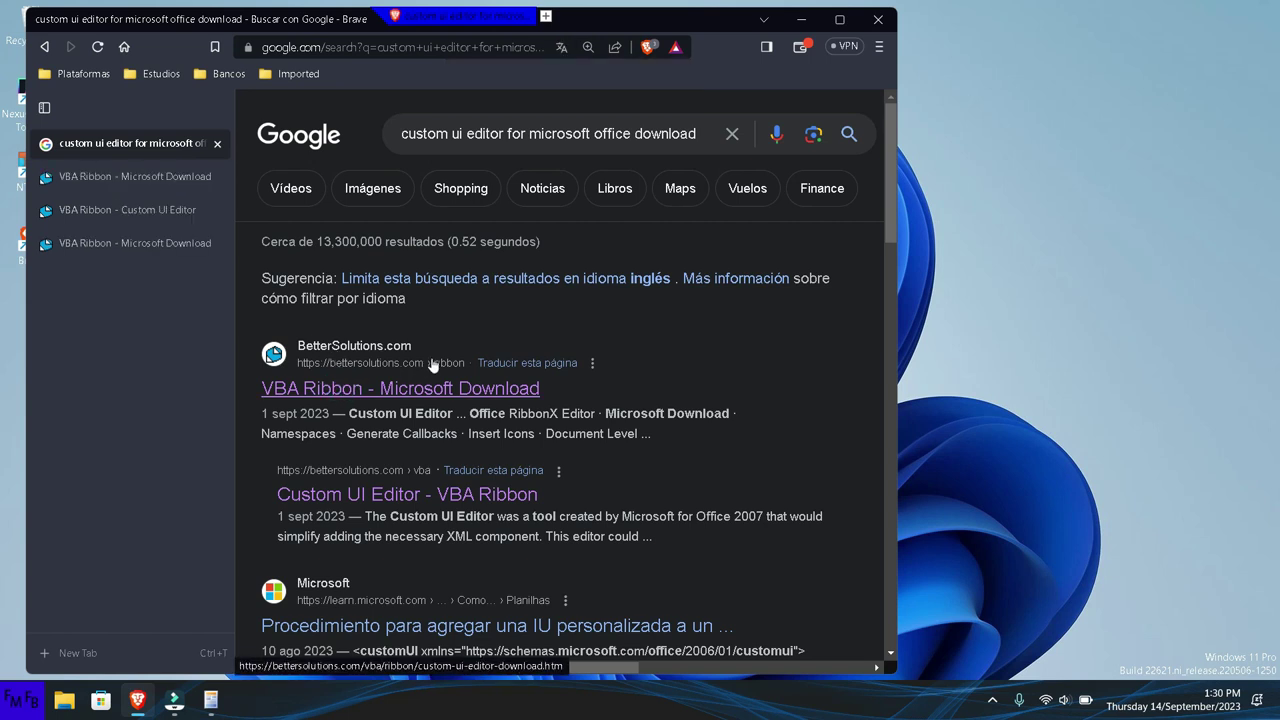
pyautogui.middleClick(408, 494)
pyautogui.hotkey('ctrl', '3')
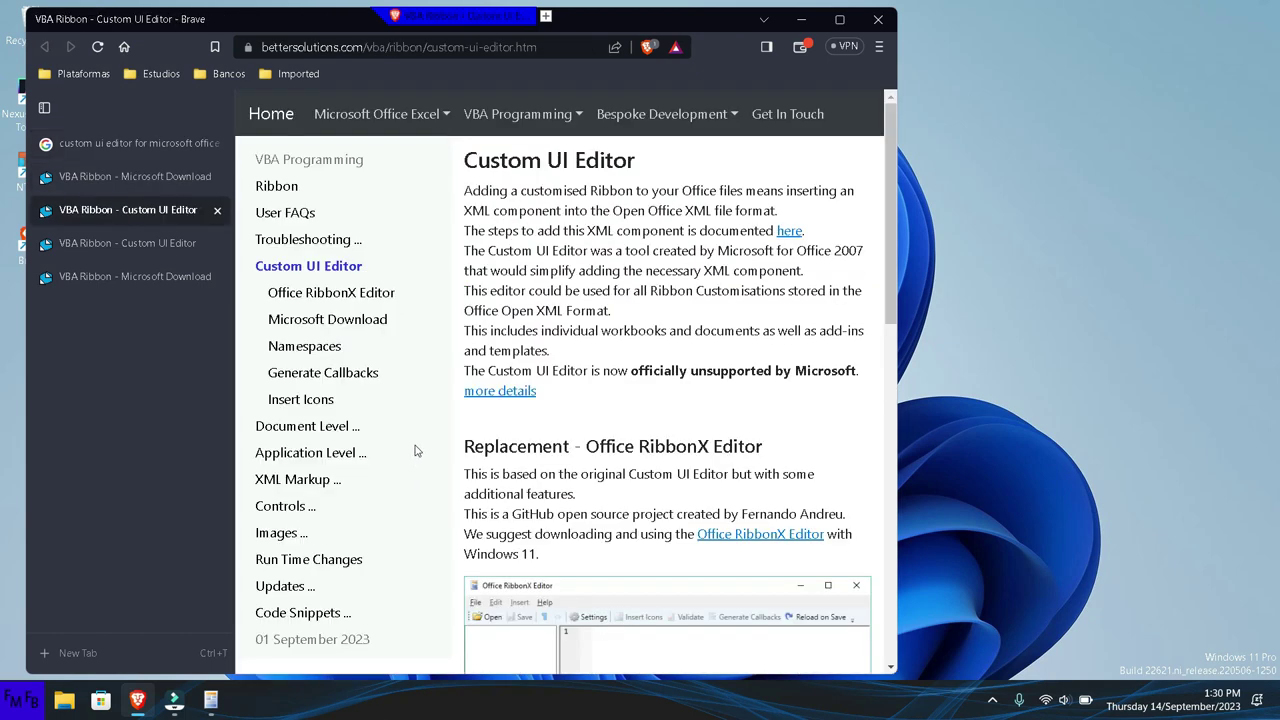
pyautogui.click(130, 243)
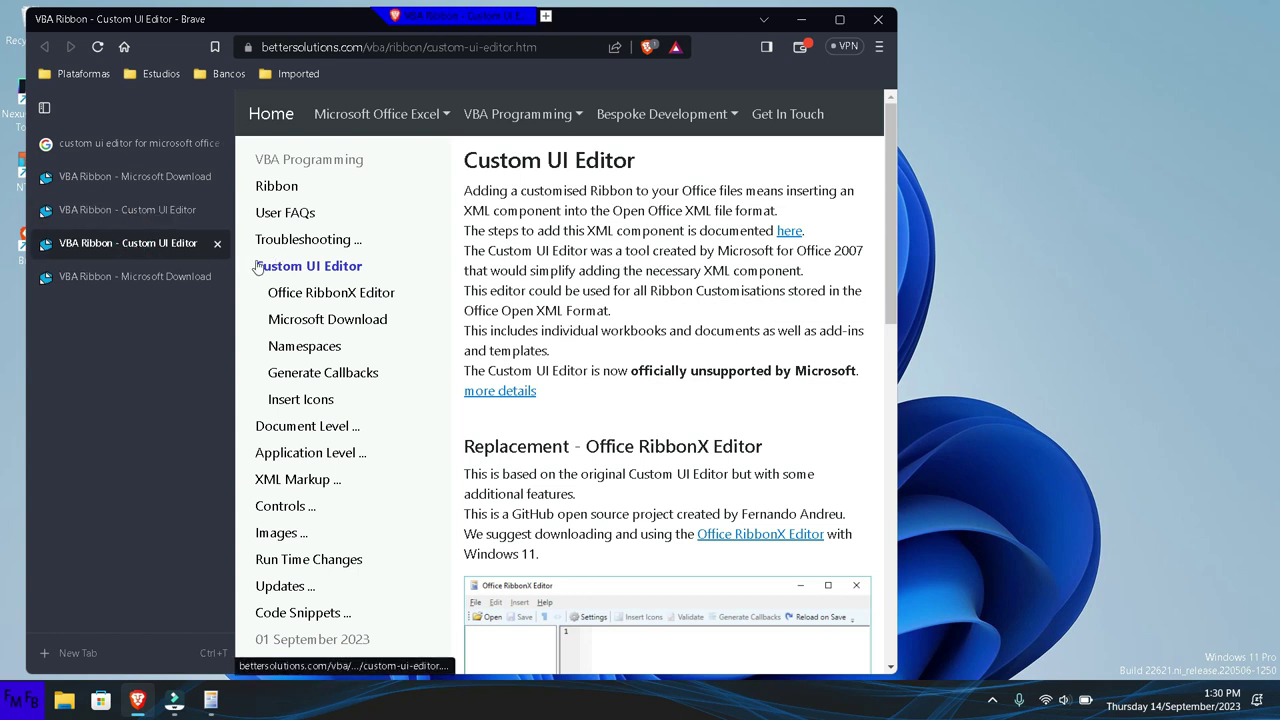
pyautogui.click(843, 19)
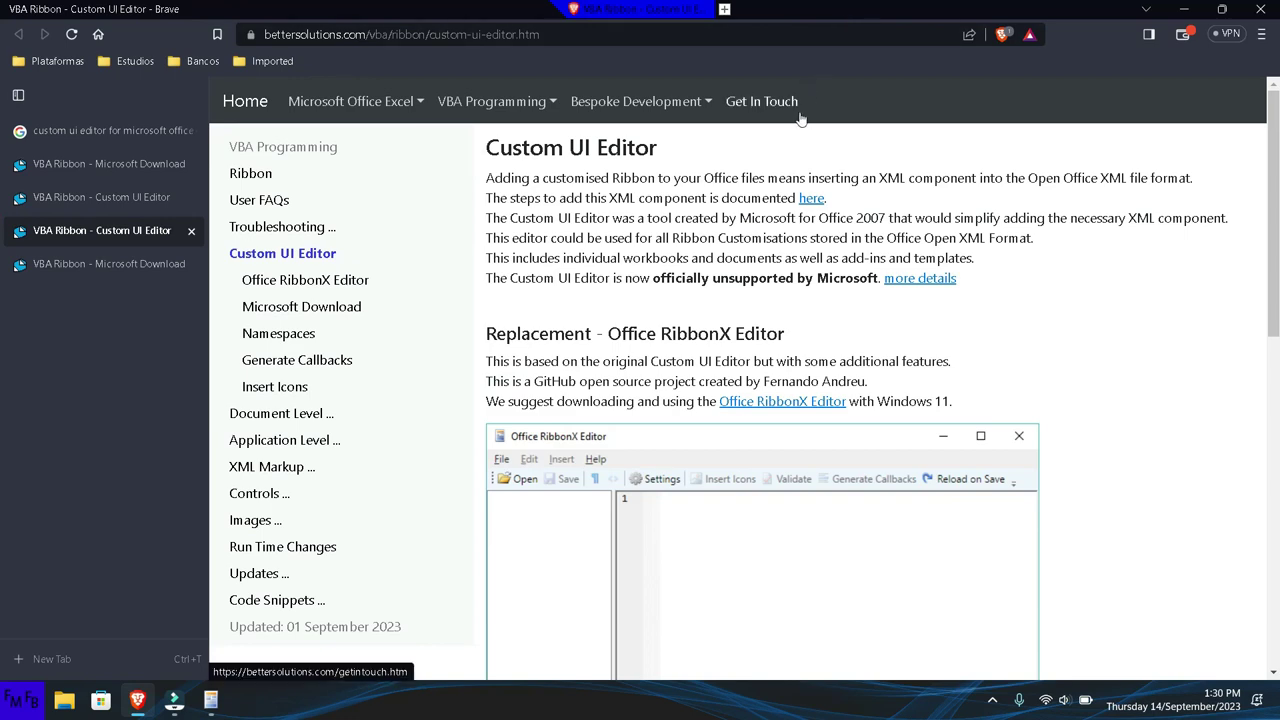
# - Close the duplicate tabs and select the Microsoft Download page's full web address
pyautogui.scroll(-10, 770, 230)
pyautogui.scroll(-5, 757, 269)
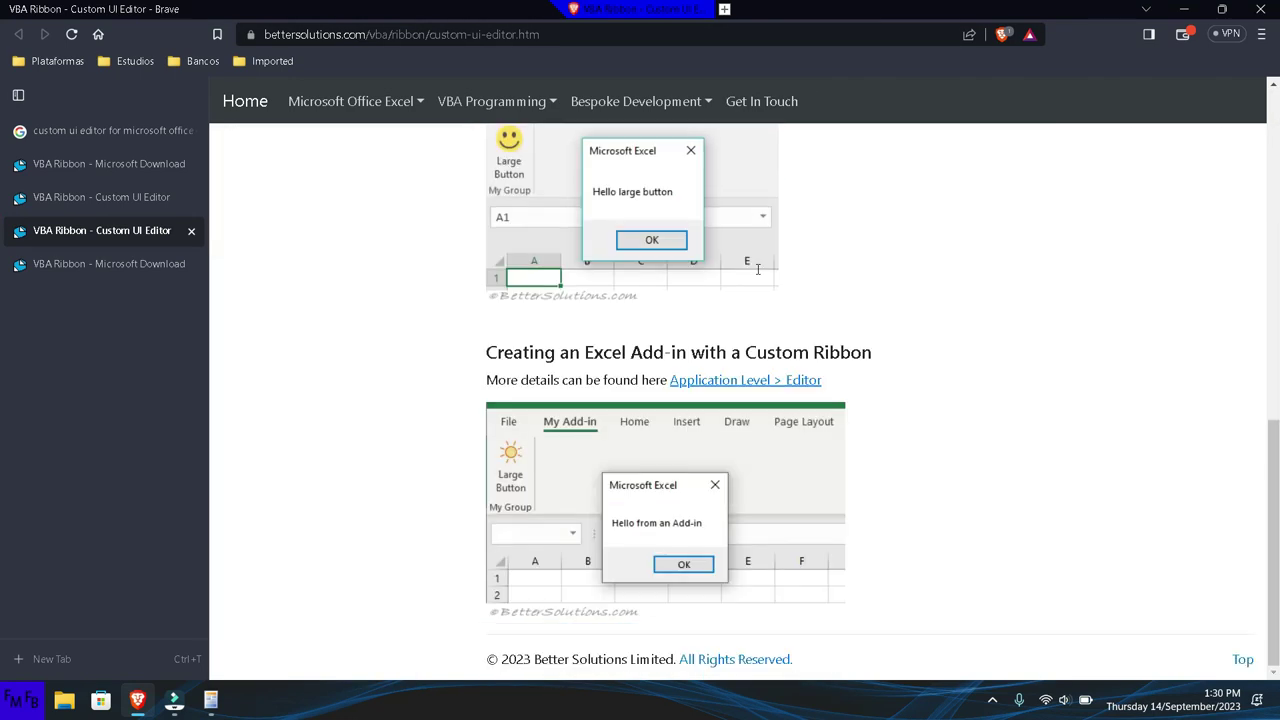
pyautogui.scroll(15, 757, 269)
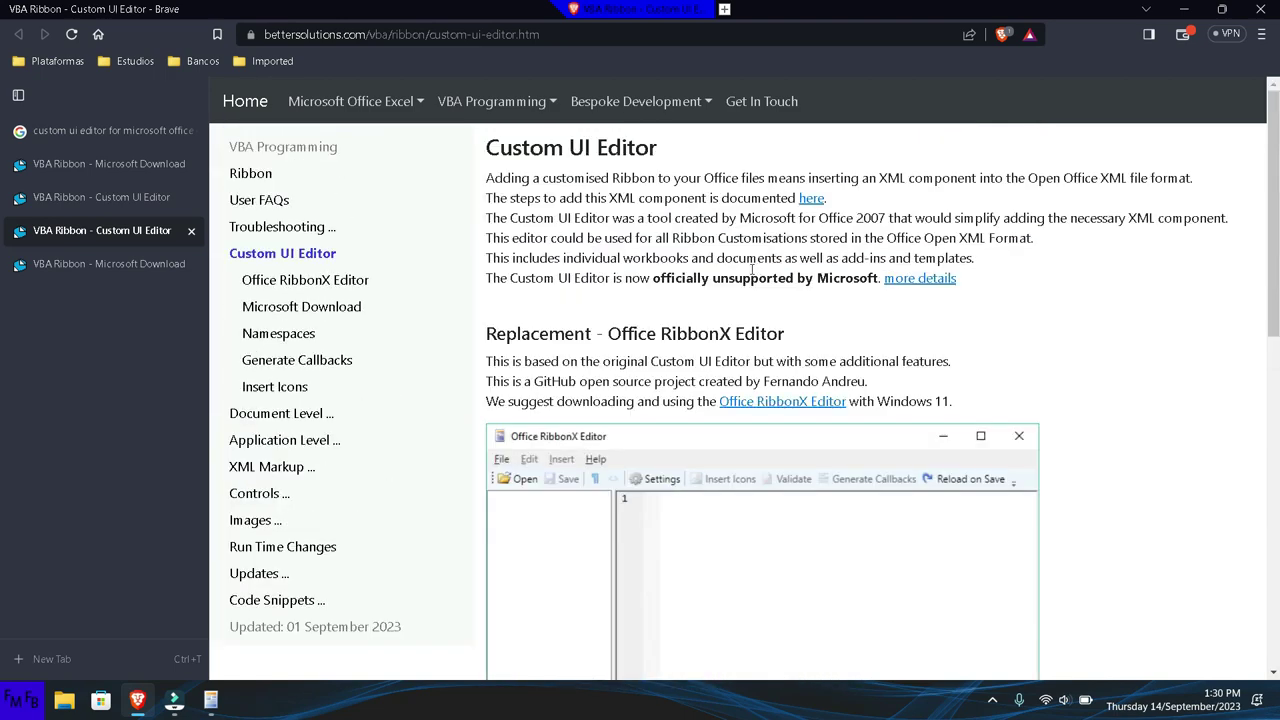
pyautogui.click(193, 231)
pyautogui.click(193, 231)
pyautogui.hotkey('alt', 'Left')
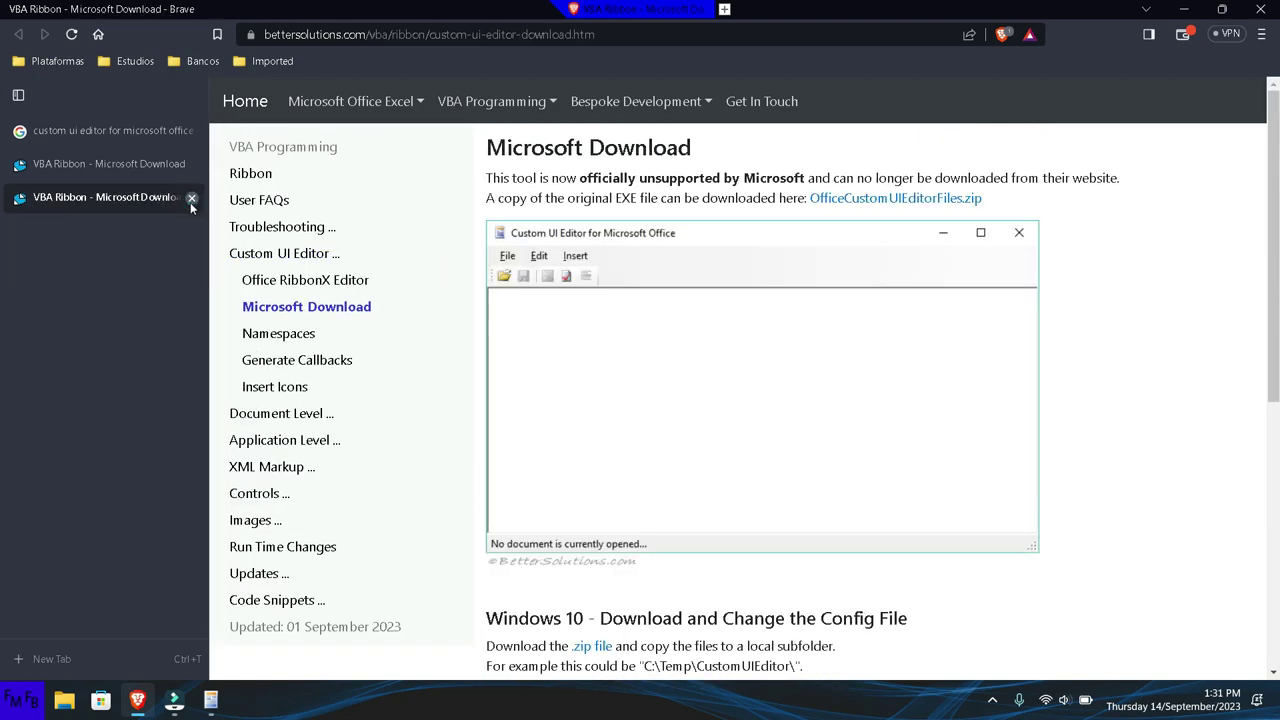
pyautogui.click(191, 199)
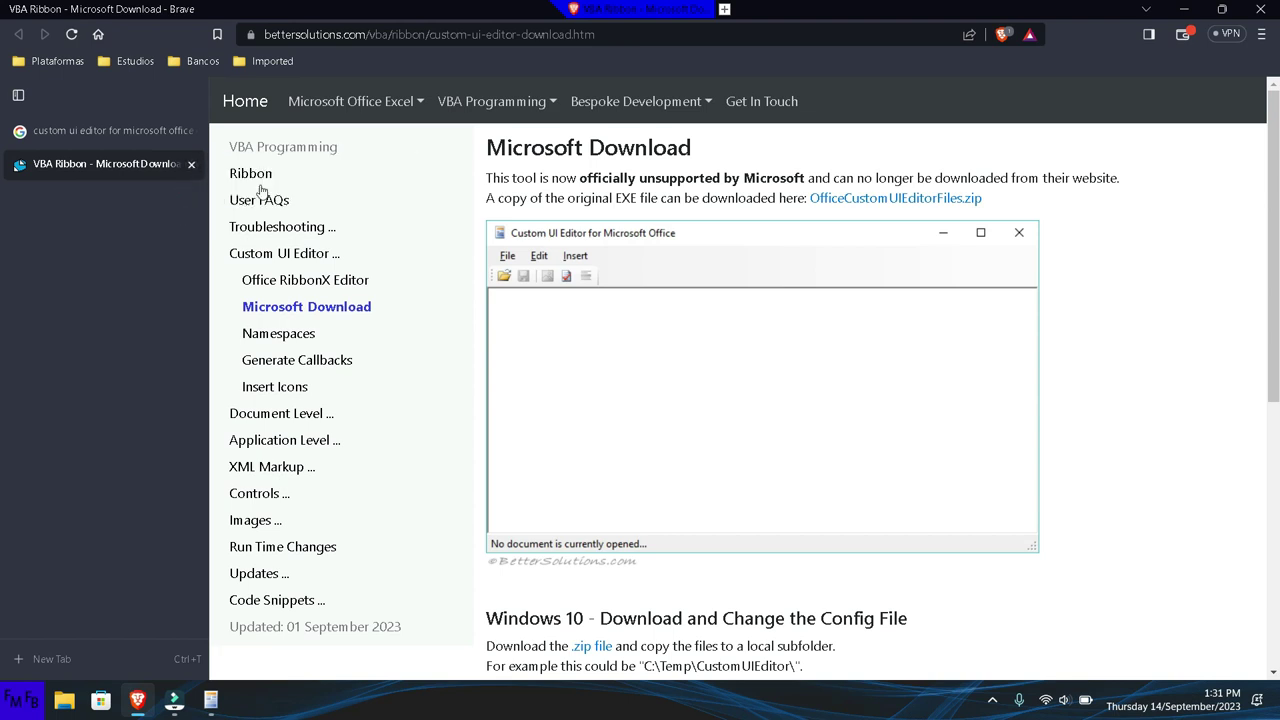
pyautogui.click(536, 41)
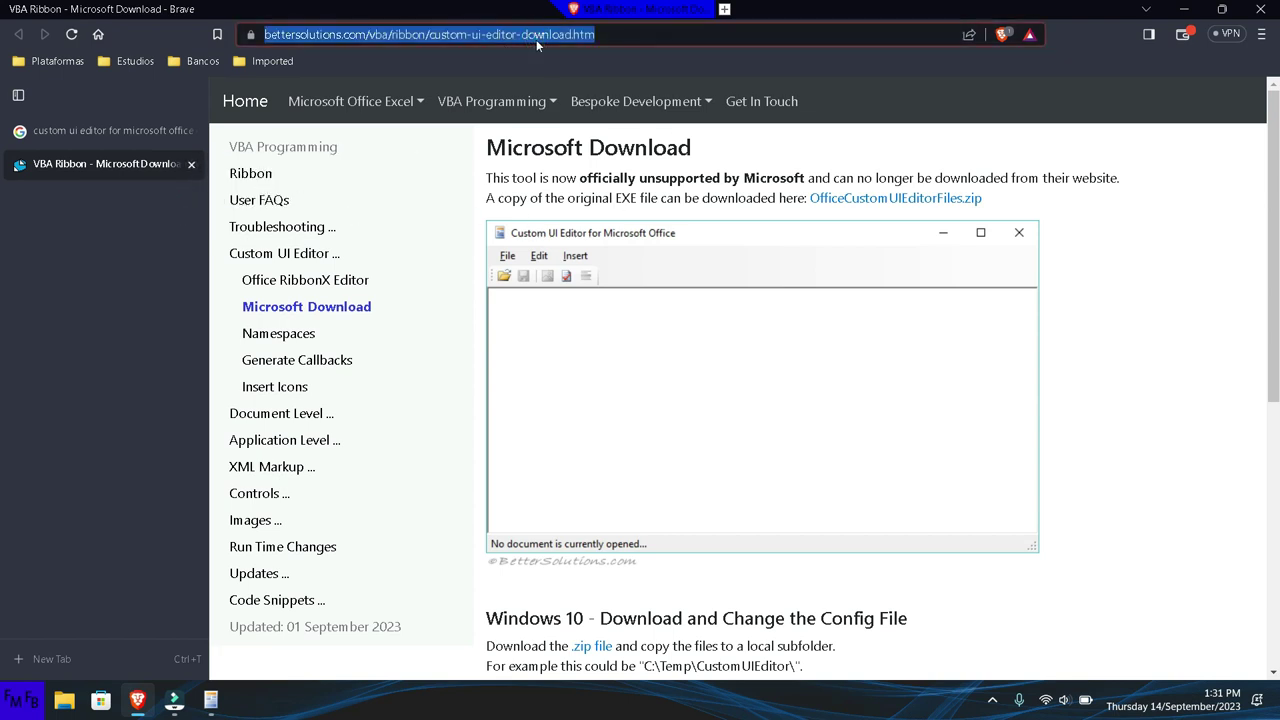
pyautogui.hotkey('alt', 'Tab')
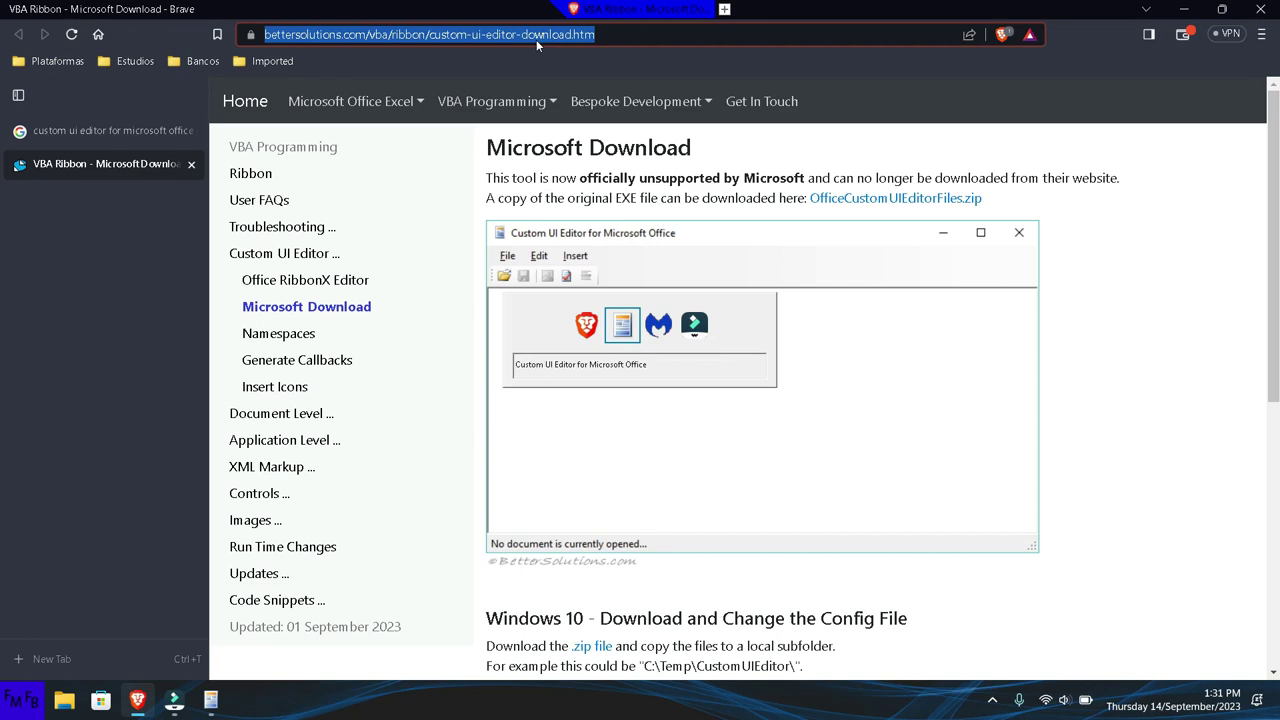
pyautogui.press('super')
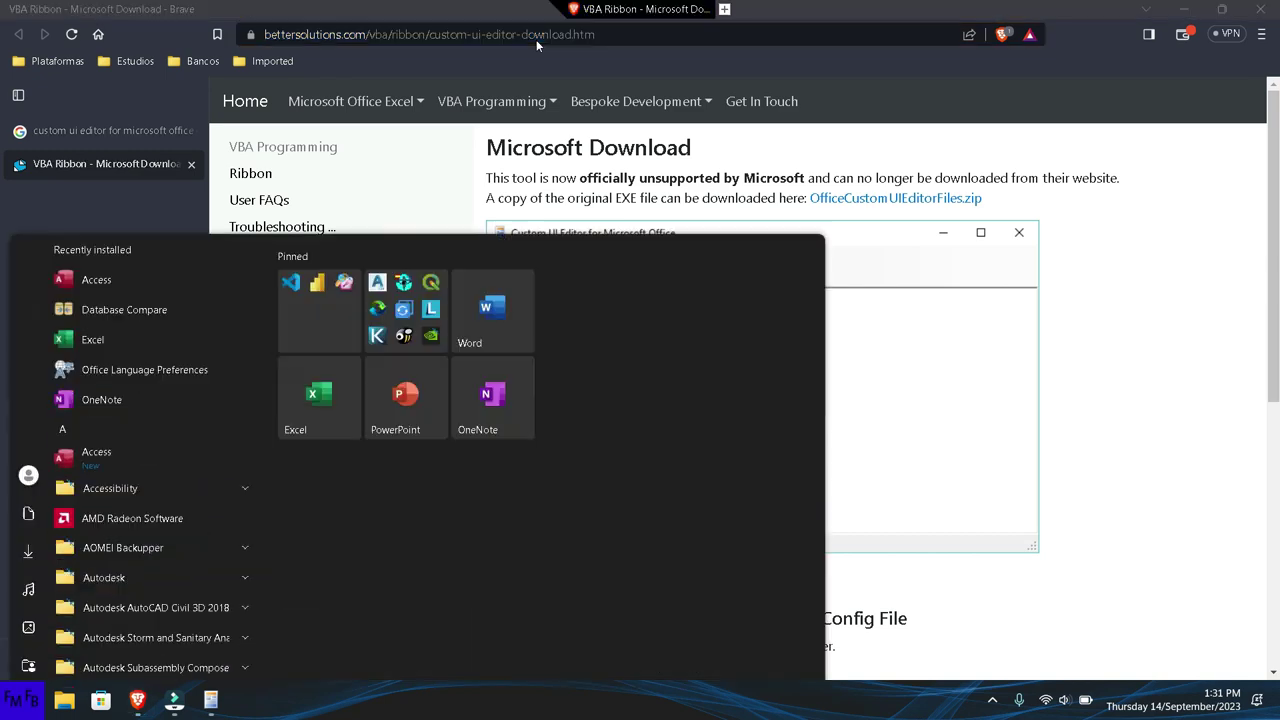
# - Open Notepad and paste the Microsoft Download page address into a new note
pyautogui.write('not')
pyautogui.press('Return')
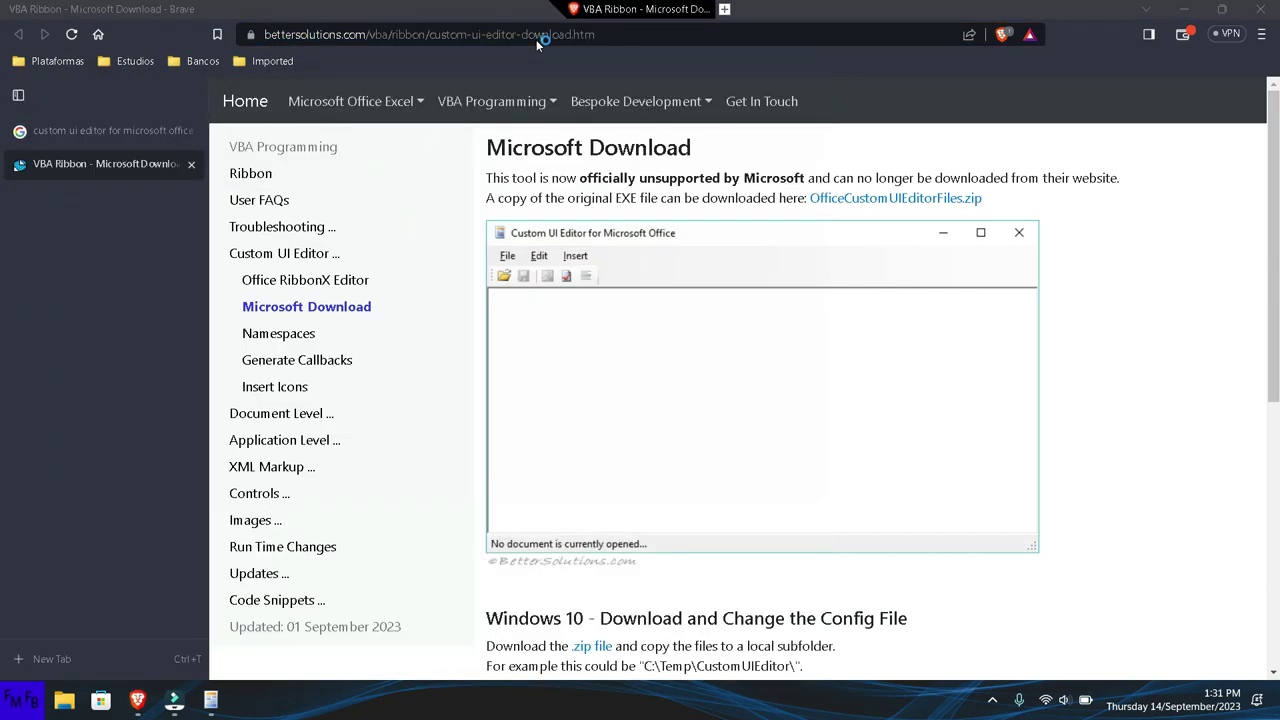
pyautogui.write('https://bettersolutions.com/vba/ribbon/custom-ui-editor-download.htm')
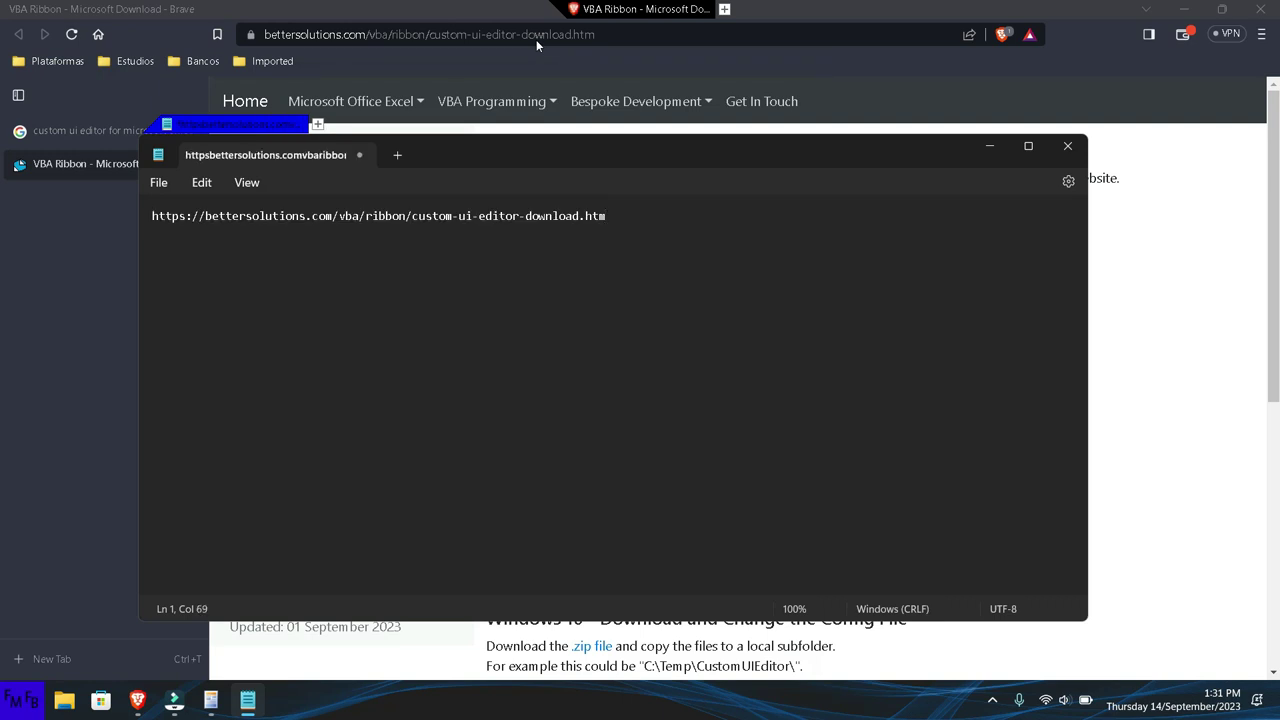
# - Close Brave with Close all and bring the Custom UI Editor forward
pyautogui.hotkey('alt', 'Tab')
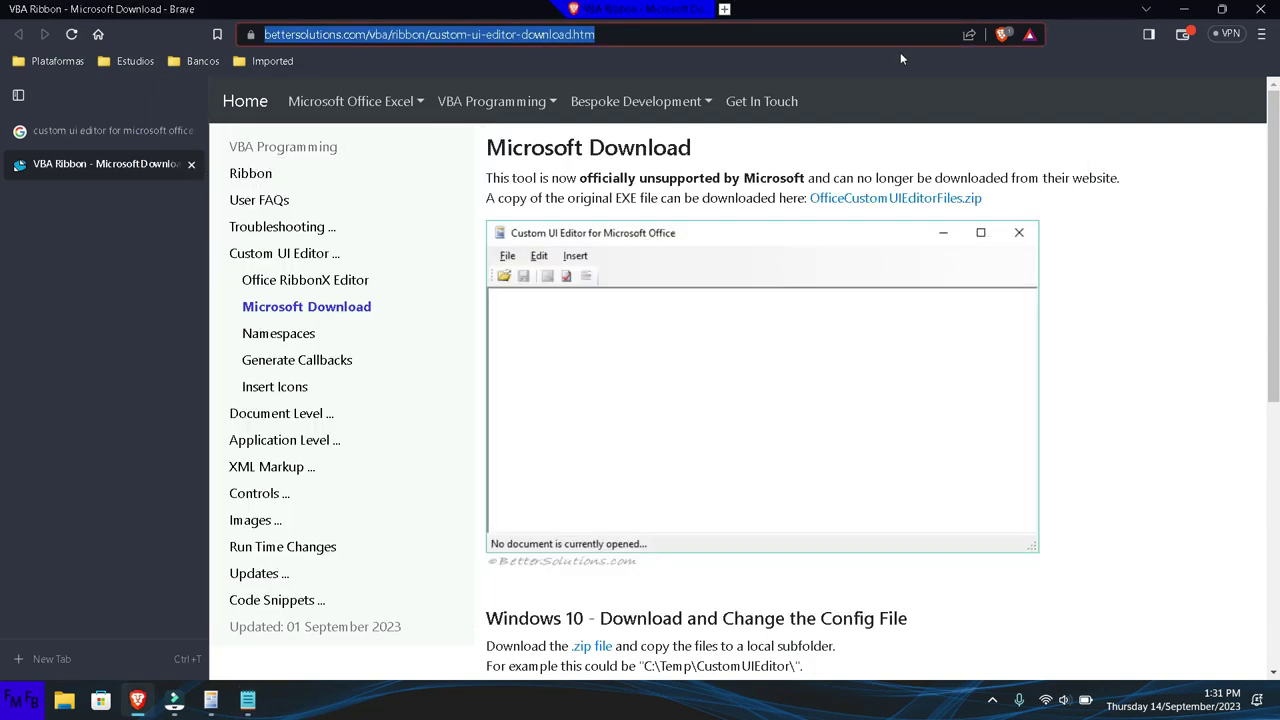
pyautogui.click(1260, 9)
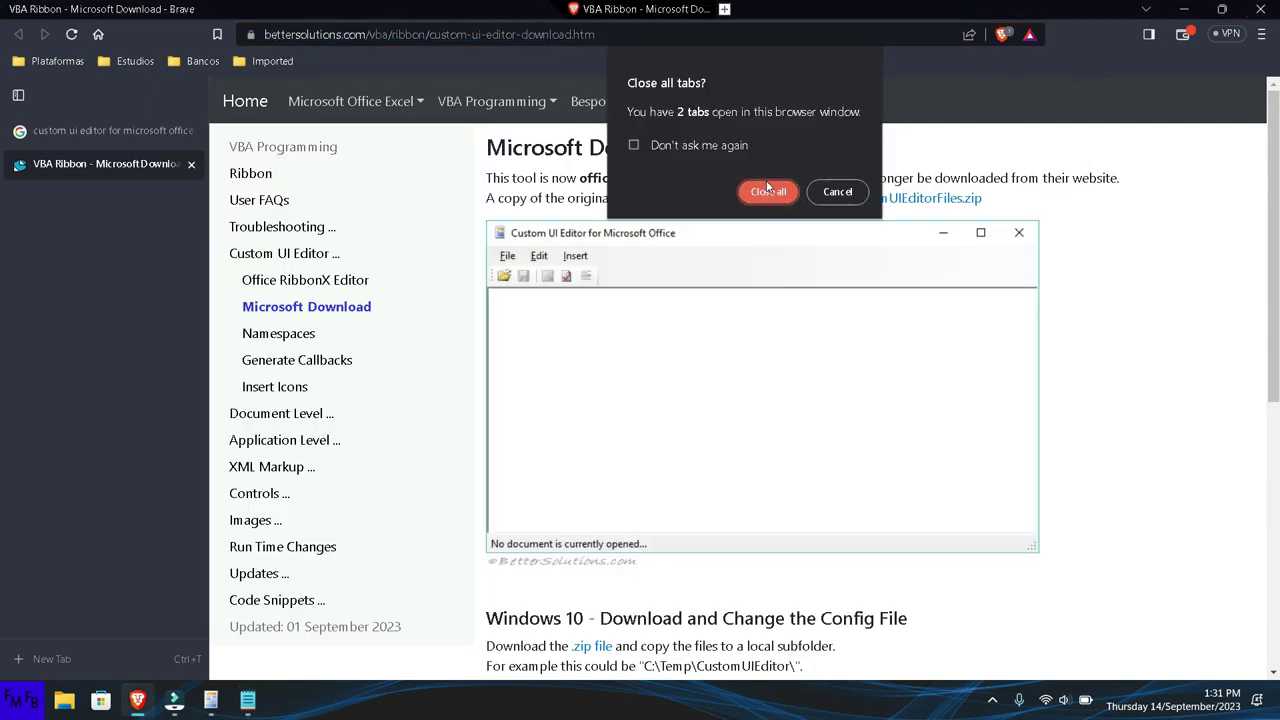
pyautogui.click(768, 191)
pyautogui.click(628, 126)
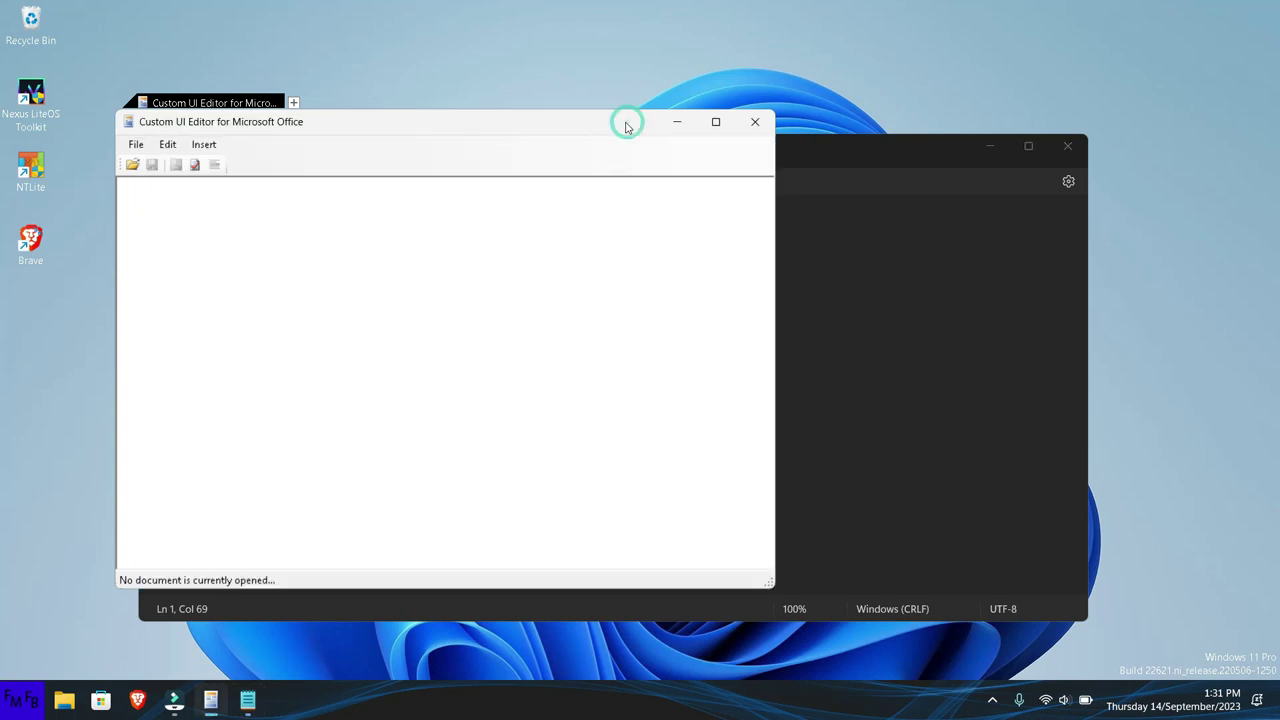
# - Open D:\Trials\Prueba2\Trial.xlsm in the Custom UI Editor
pyautogui.click(131, 164)
pyautogui.scroll(-1, 163, 380)
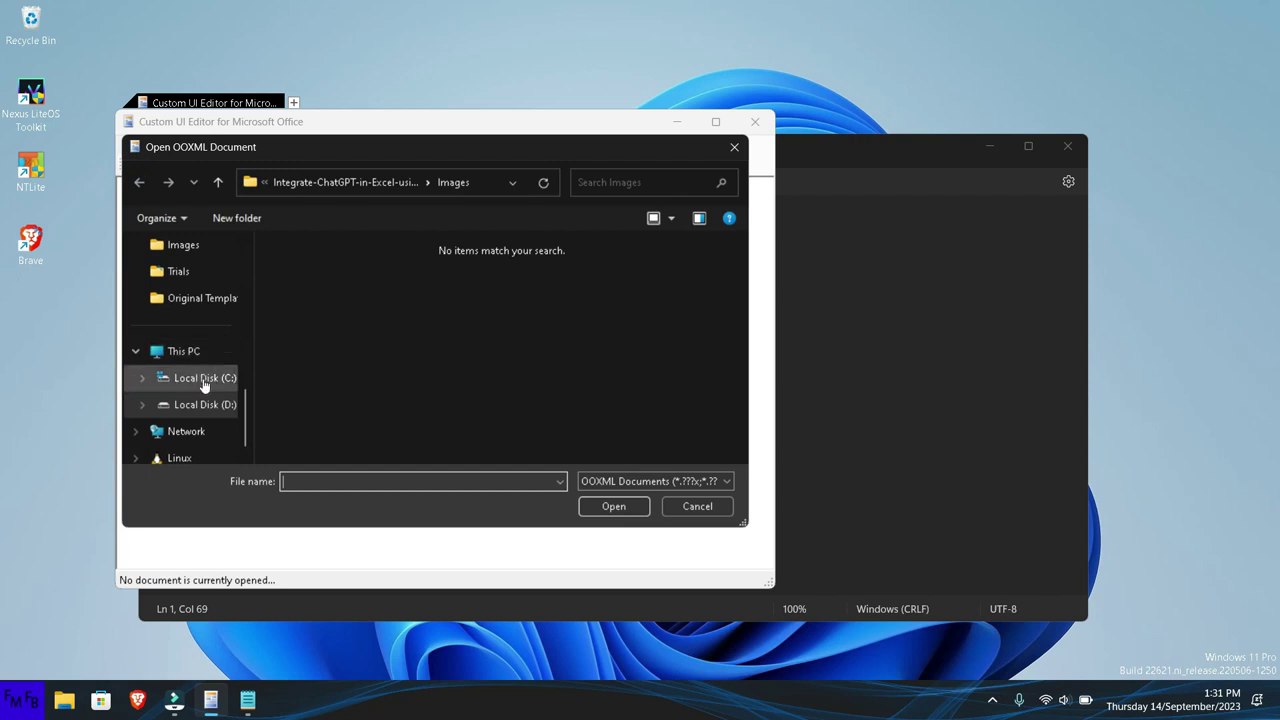
pyautogui.click(200, 404)
pyautogui.doubleClick(296, 320)
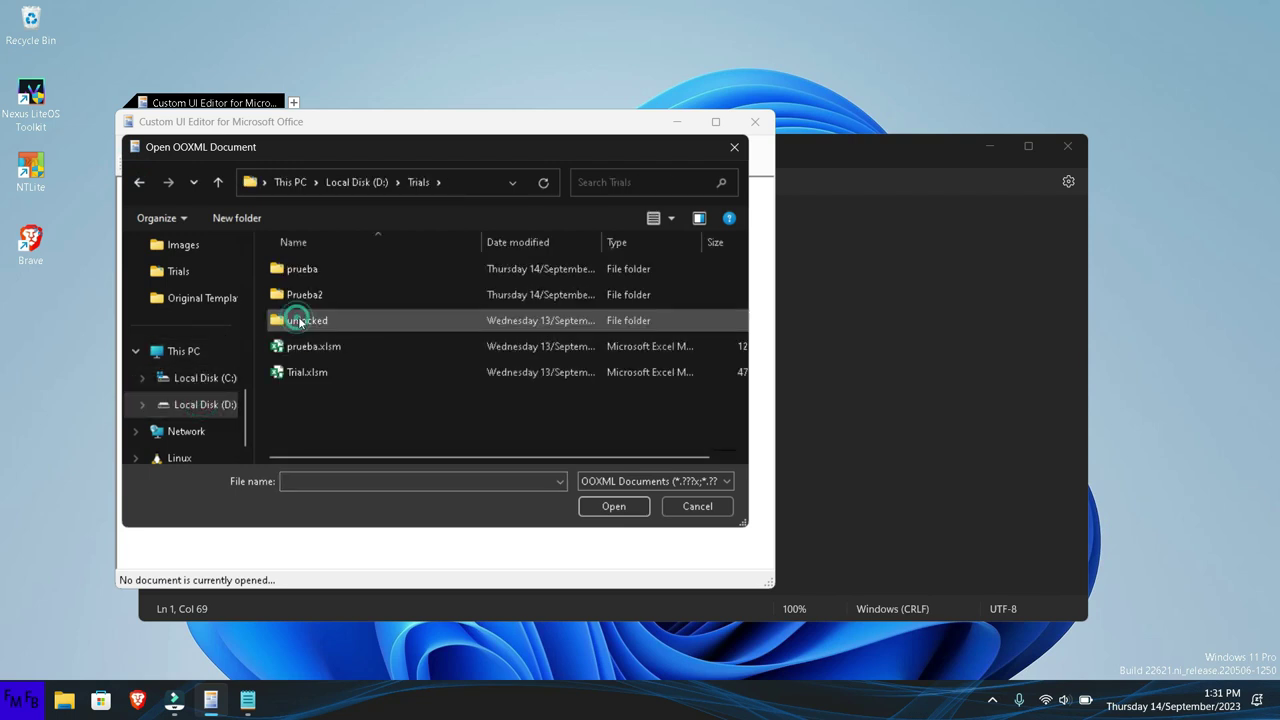
pyautogui.doubleClick(319, 302)
pyautogui.doubleClick(327, 270)
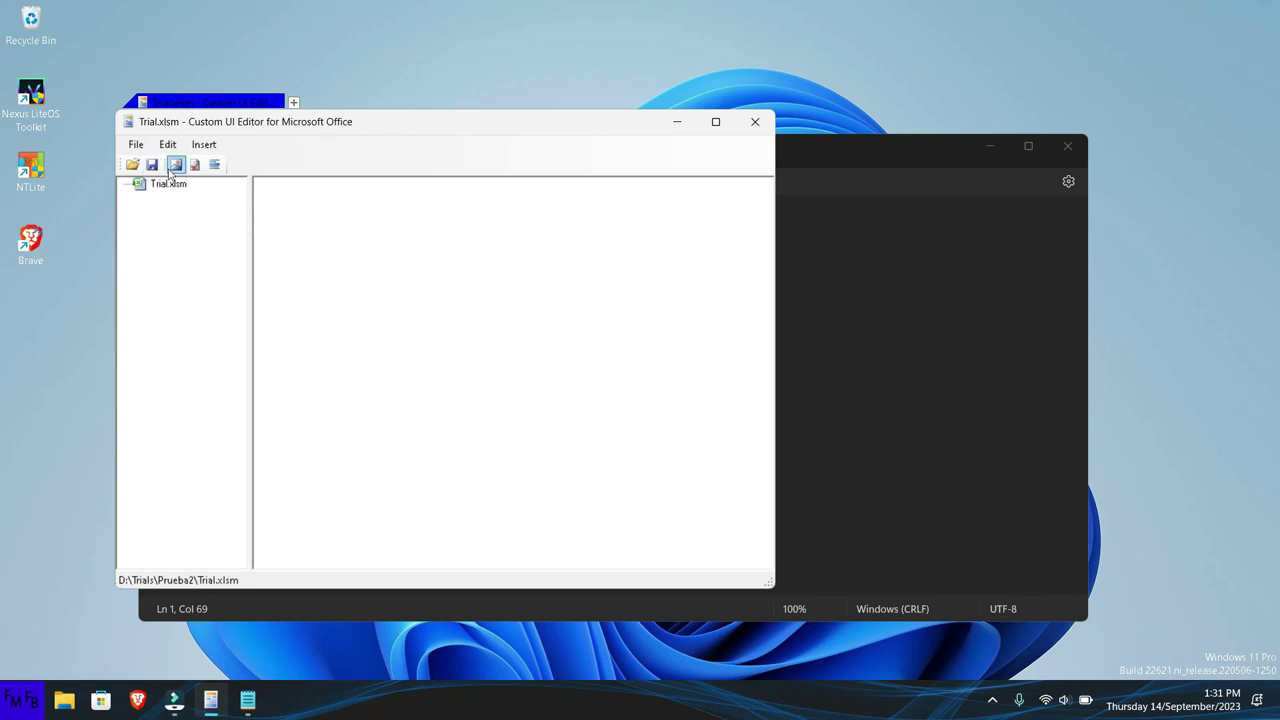
# - Add an Office 2010 Custom UI Part and fill it with the Custom Tab sample XML
pyautogui.click(202, 144)
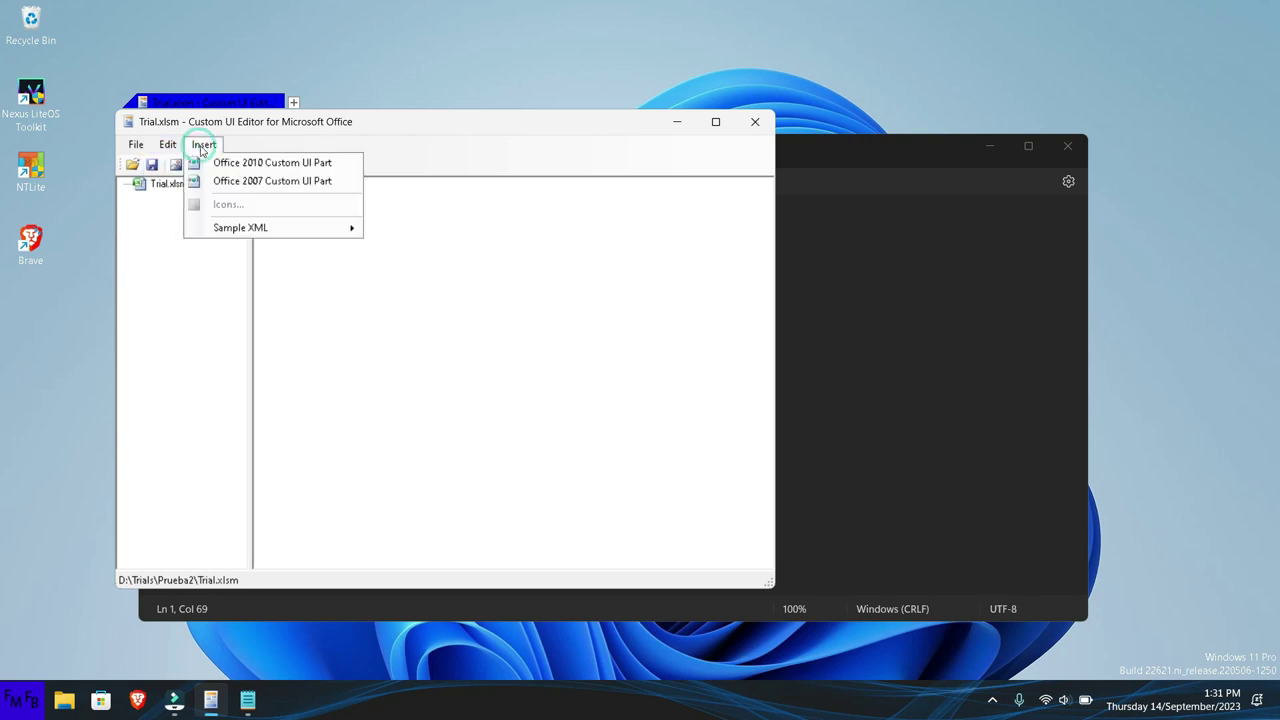
pyautogui.click(213, 163)
pyautogui.click(203, 144)
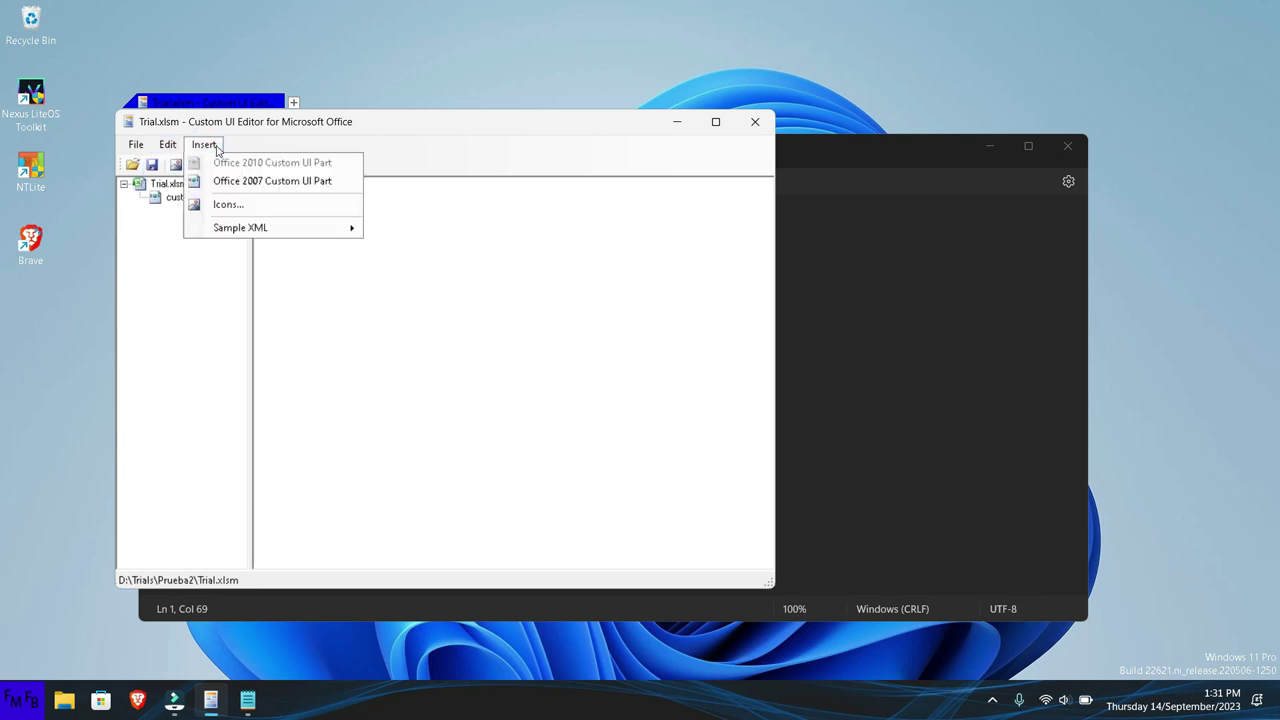
pyautogui.moveTo(257, 236)
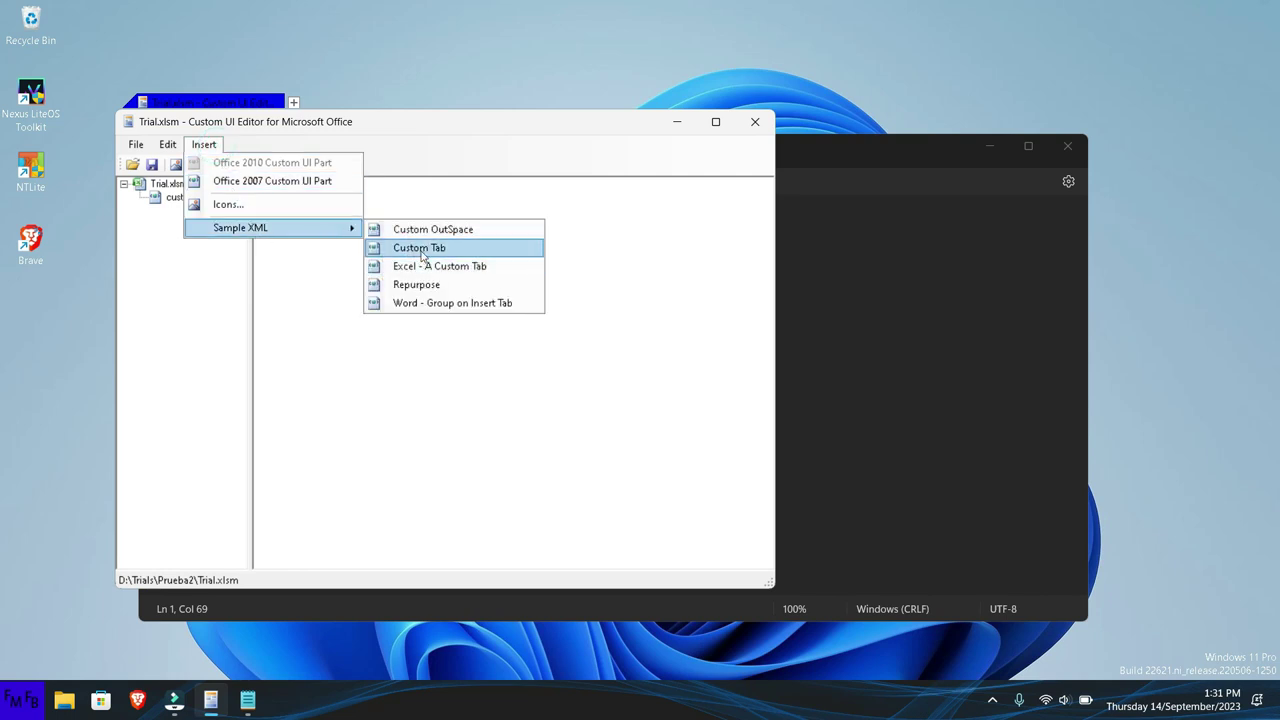
pyautogui.click(420, 248)
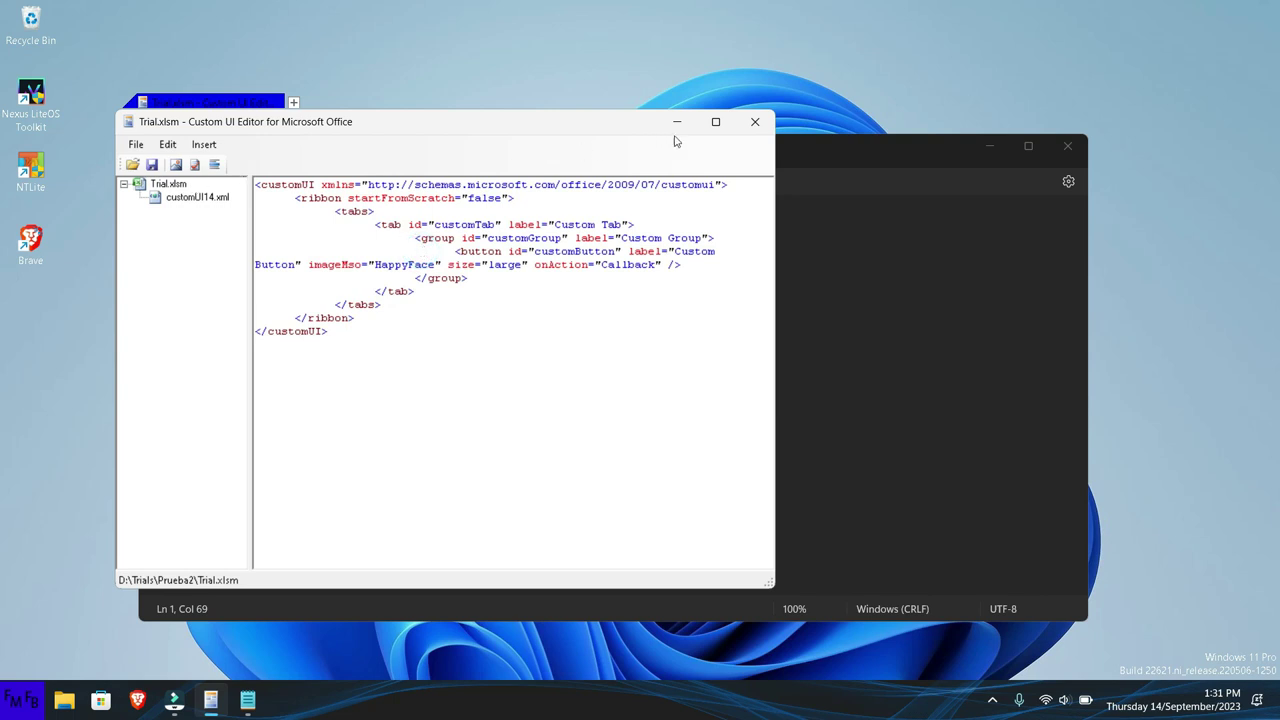
pyautogui.click(716, 121)
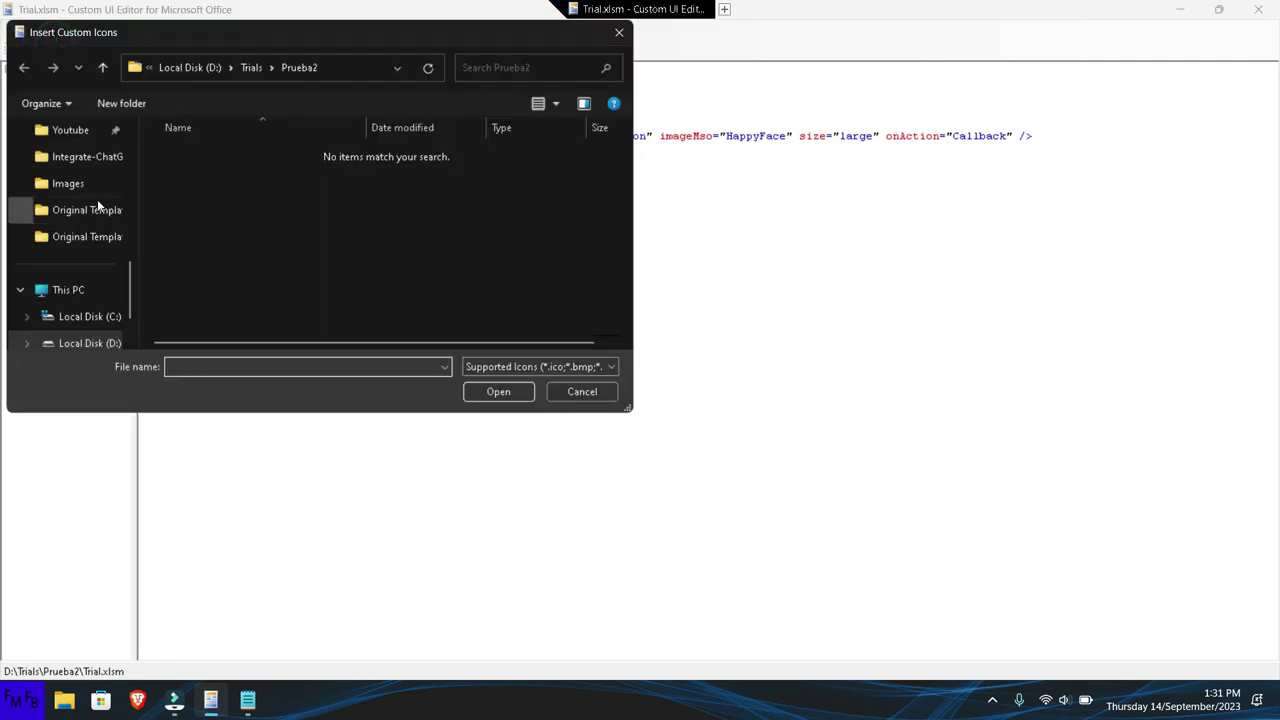
# - Browse from D:\Works down through the Coding and ChatGPT project folders to Images
pyautogui.scroll(-1, 97, 199)
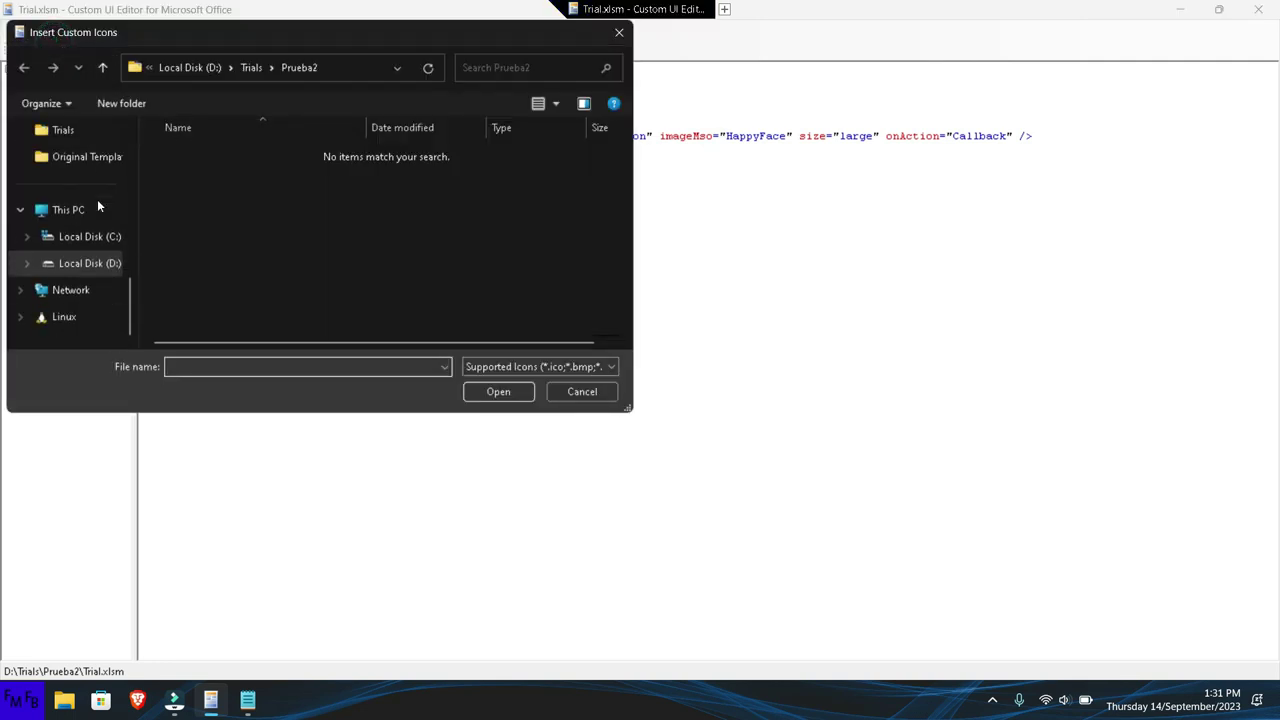
pyautogui.click(66, 260)
pyautogui.doubleClick(192, 227)
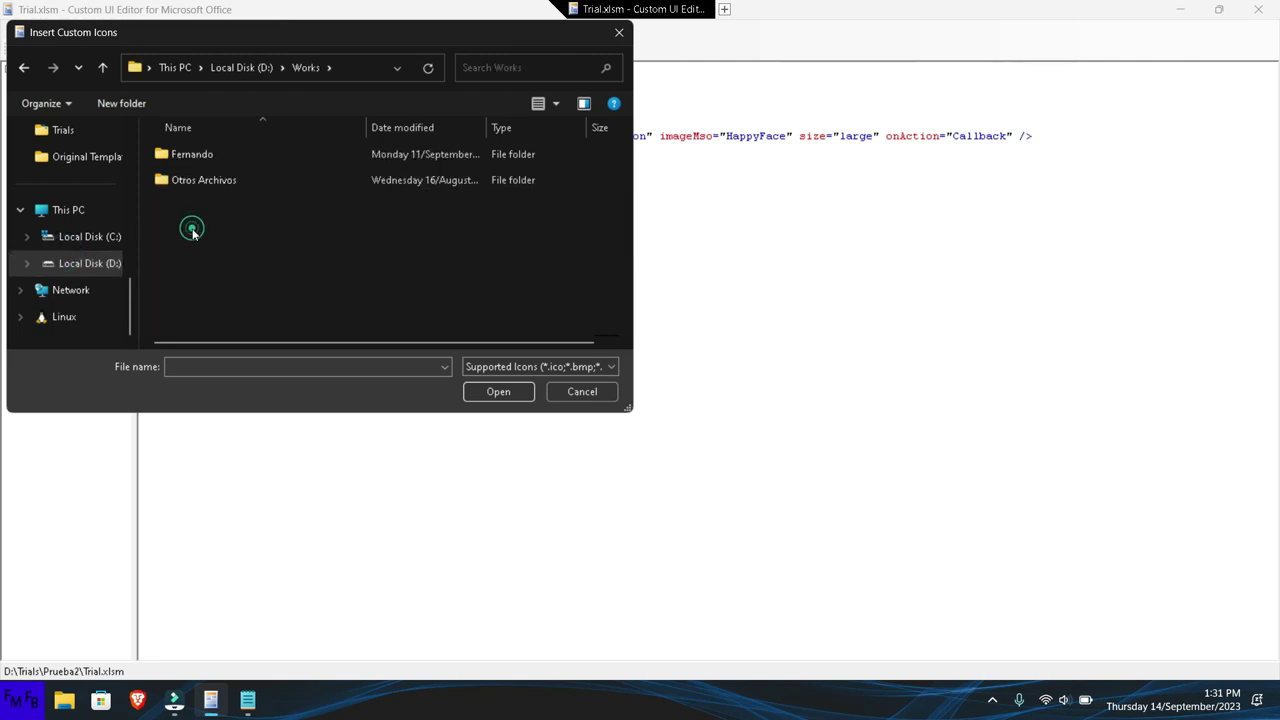
pyautogui.doubleClick(202, 156)
pyautogui.doubleClick(202, 178)
pyautogui.scroll(-1, 208, 250)
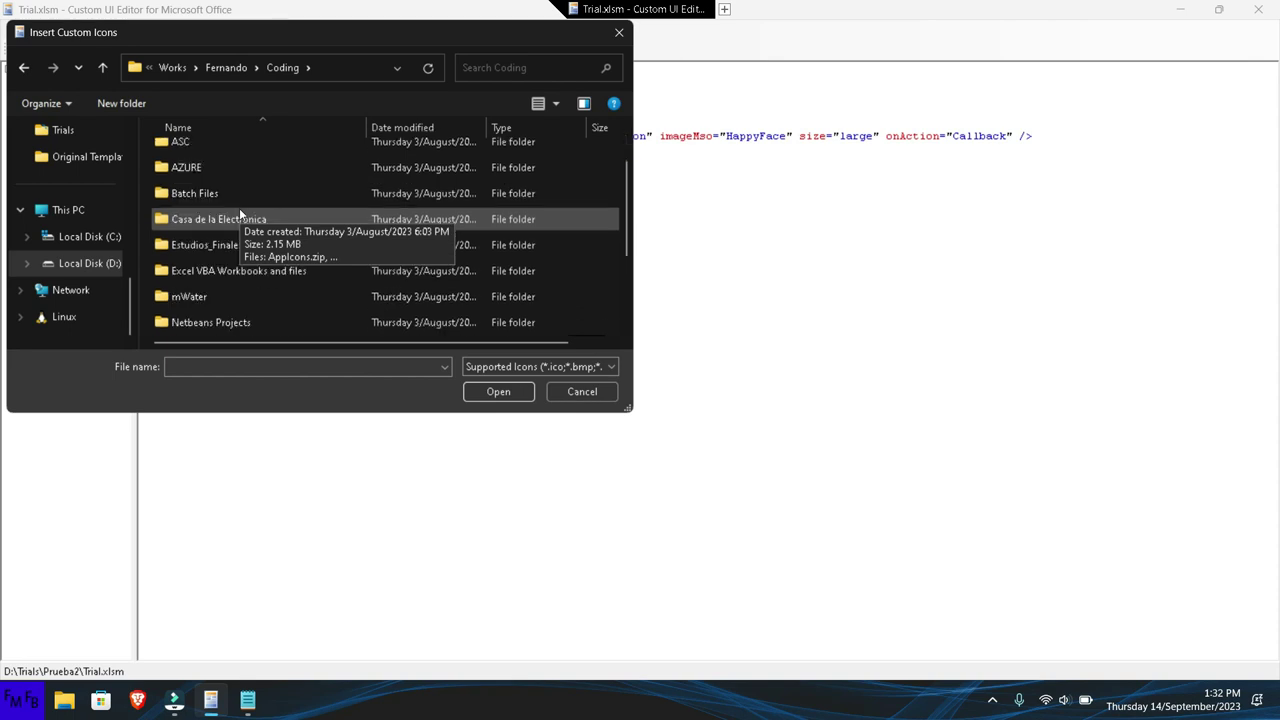
pyautogui.doubleClick(216, 270)
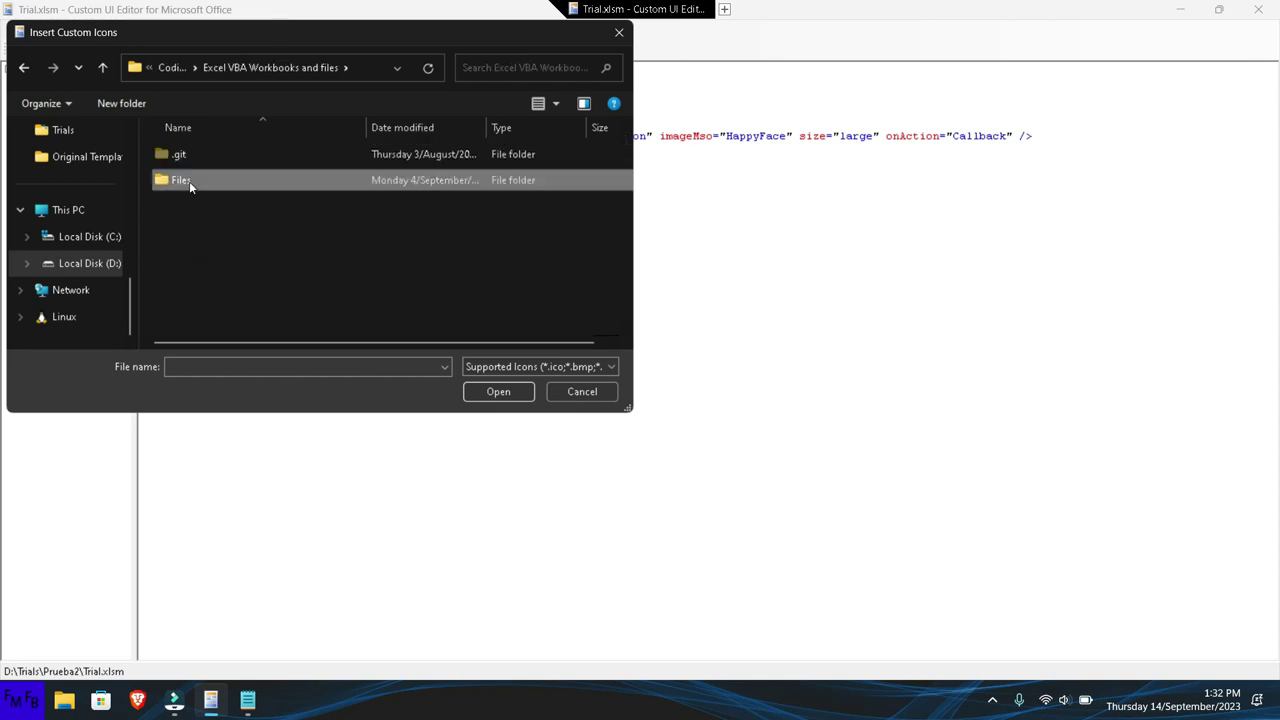
pyautogui.doubleClick(189, 181)
pyautogui.doubleClick(197, 277)
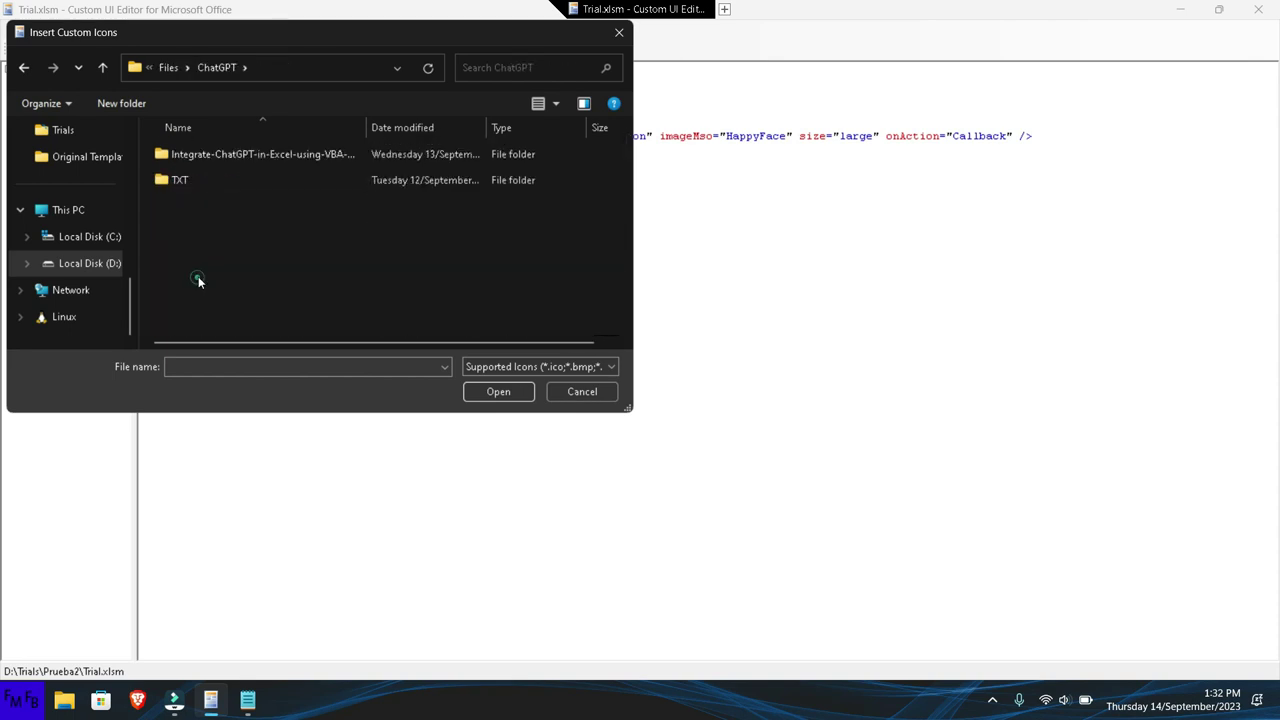
pyautogui.doubleClick(243, 158)
pyautogui.doubleClick(232, 180)
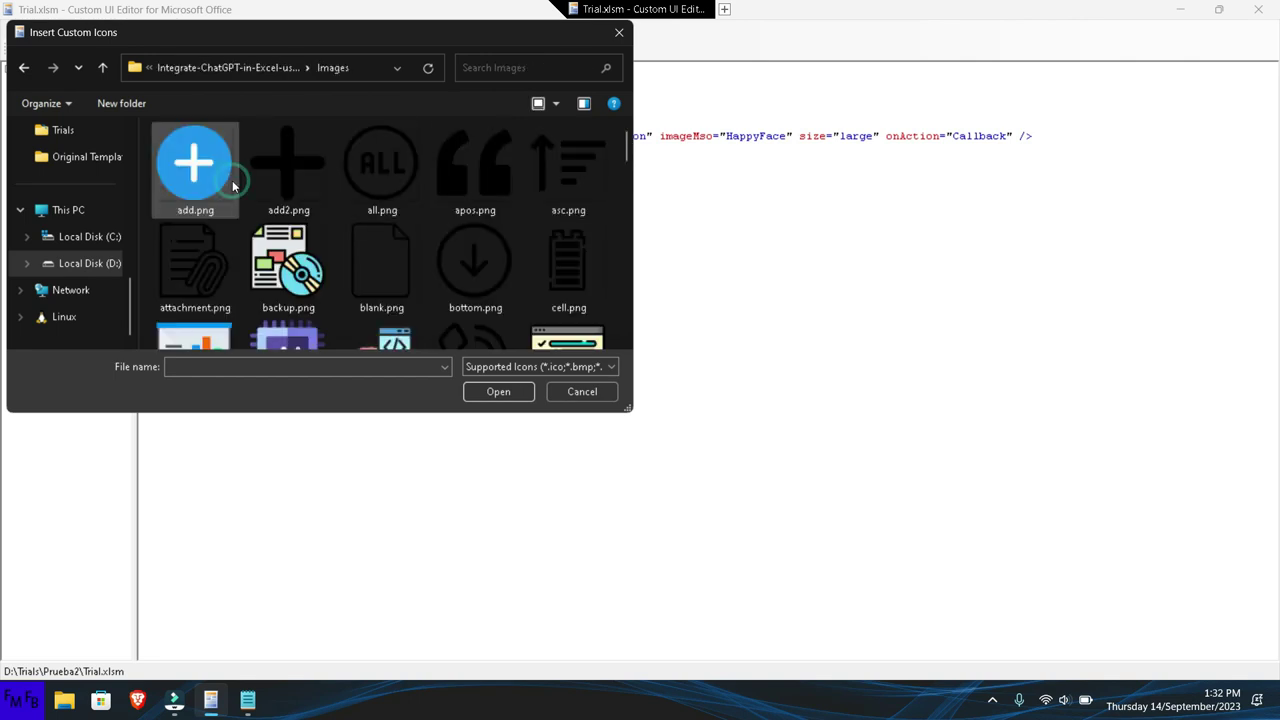
# - Insert add.png, backup.png and chatgpt.png as icons and expand the part to list them
pyautogui.click(214, 179)
pyautogui.keyDown('ctrl'); pyautogui.click(272, 300); pyautogui.keyUp('ctrl')
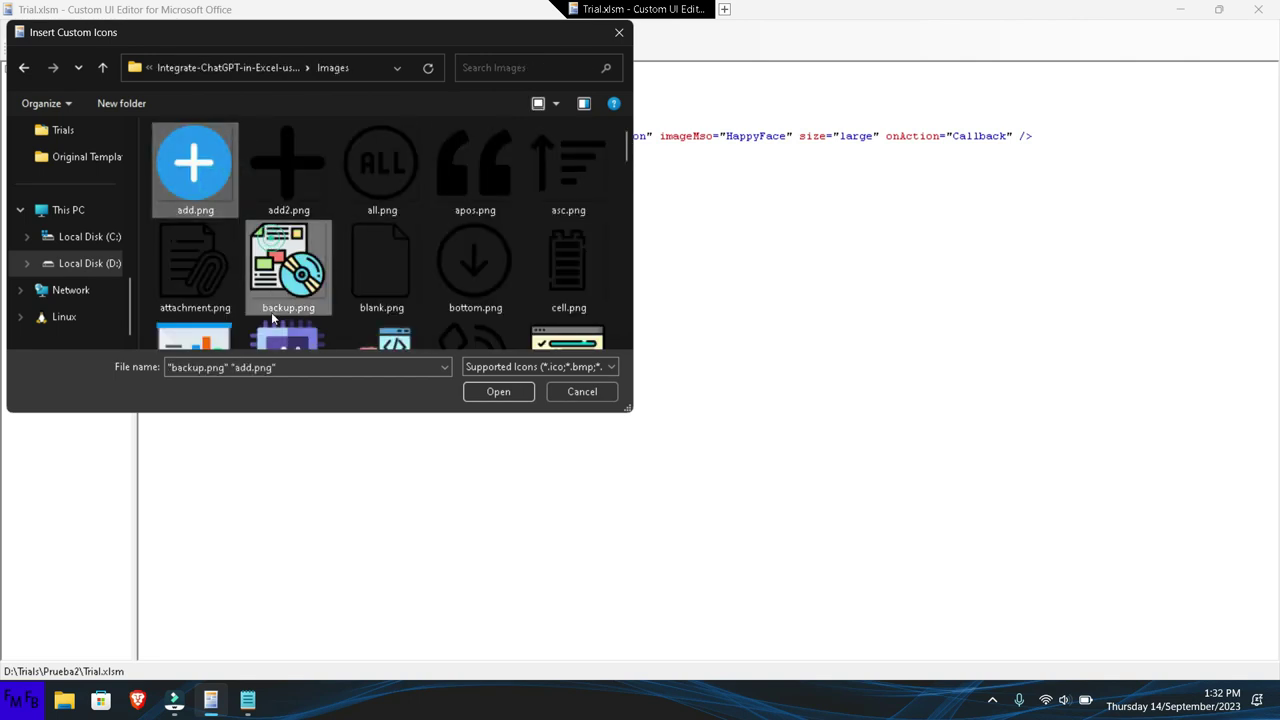
pyautogui.keyDown('ctrl'); pyautogui.click(276, 333); pyautogui.keyUp('ctrl')
pyautogui.click(492, 392)
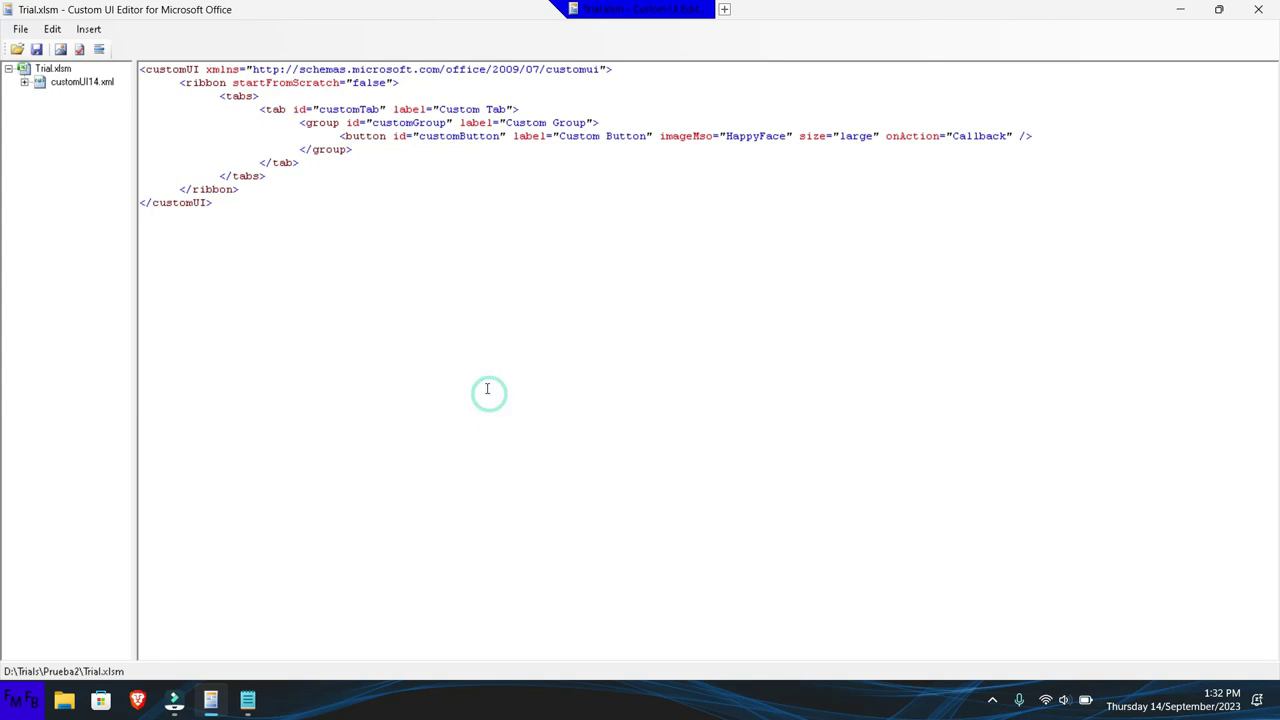
pyautogui.click(24, 82)
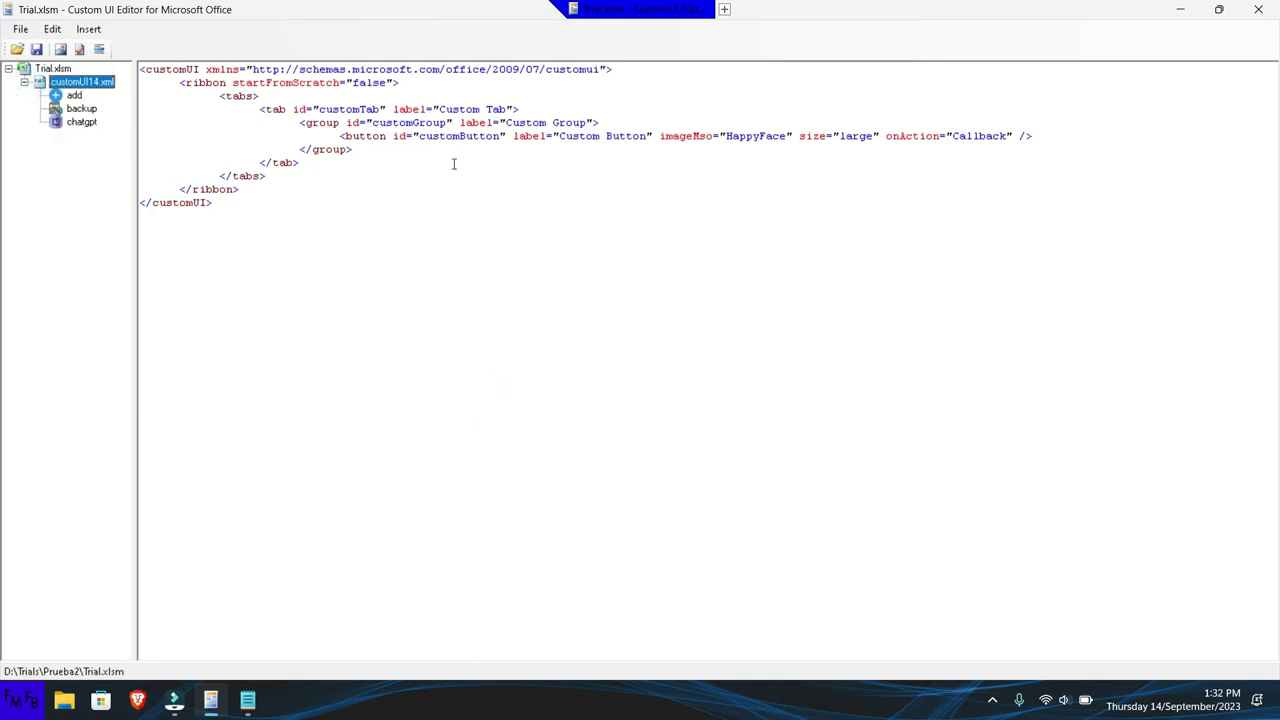
# - Copy the HappyFace <button> line and paste a second, indented copy below it
pyautogui.click(340, 136)
pyautogui.hotkey('shift', 'End')
pyautogui.hotkey('shift', 'Right')
pyautogui.hotkey('ctrl', 'c')
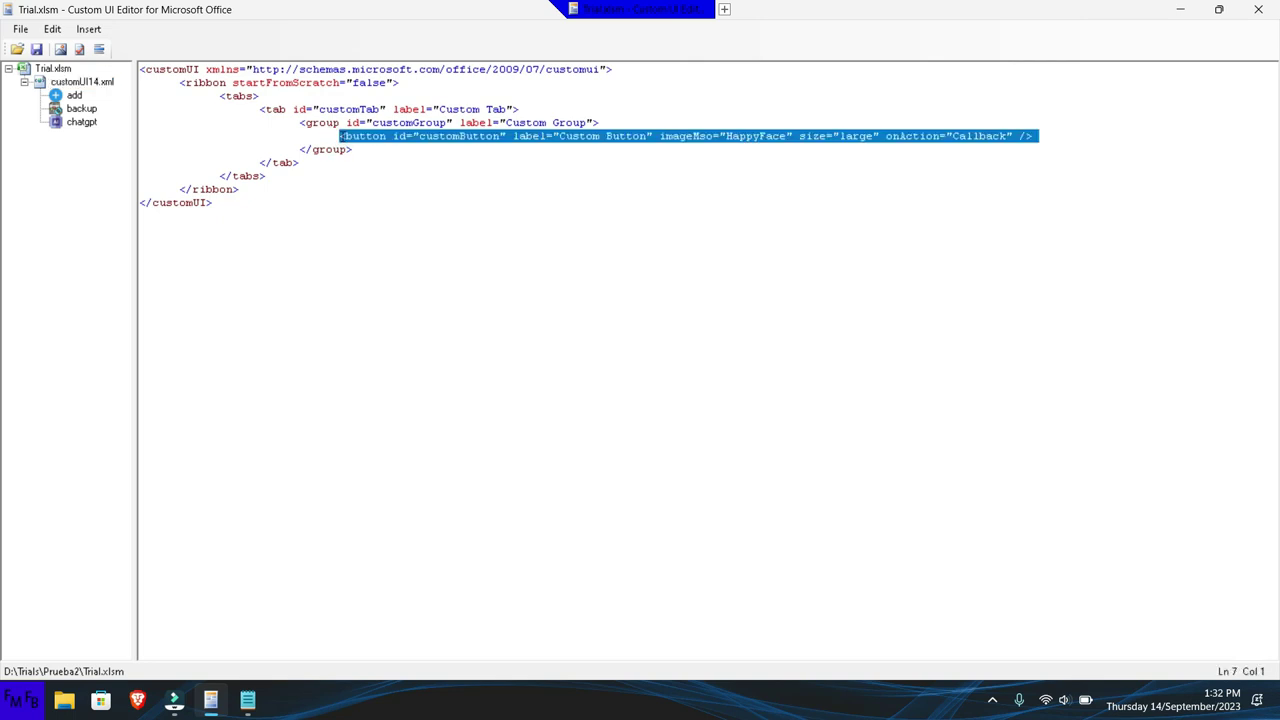
pyautogui.press('Right')
pyautogui.press('Return')
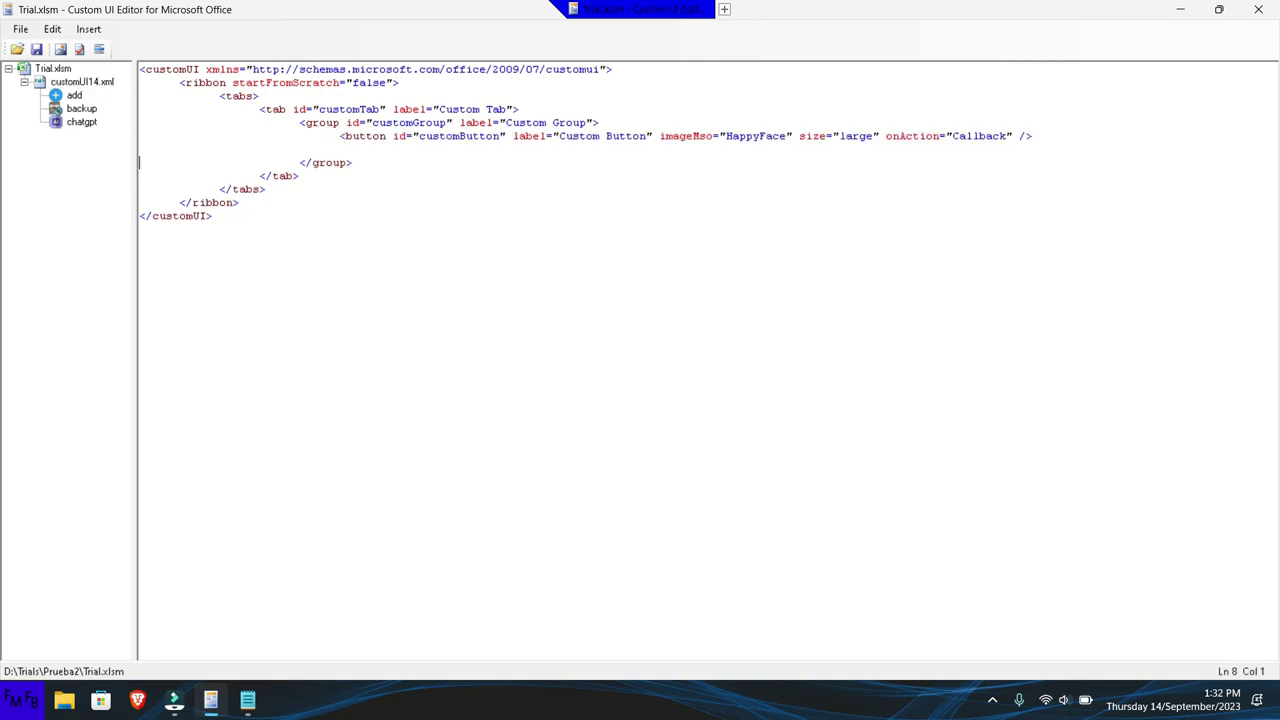
pyautogui.press('Tab')
pyautogui.press('Up')
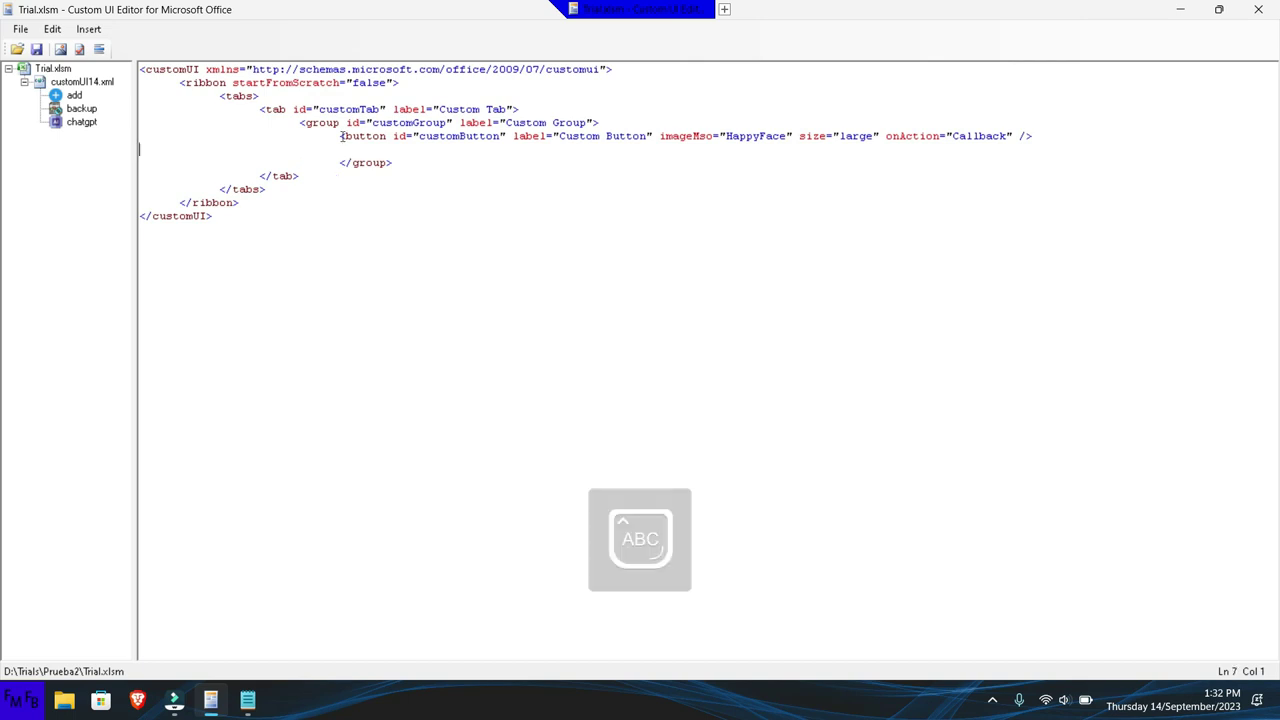
pyautogui.press('Tab')
pyautogui.press('Tab')
pyautogui.press('Tab')
pyautogui.hotkey('ctrl', 'v')
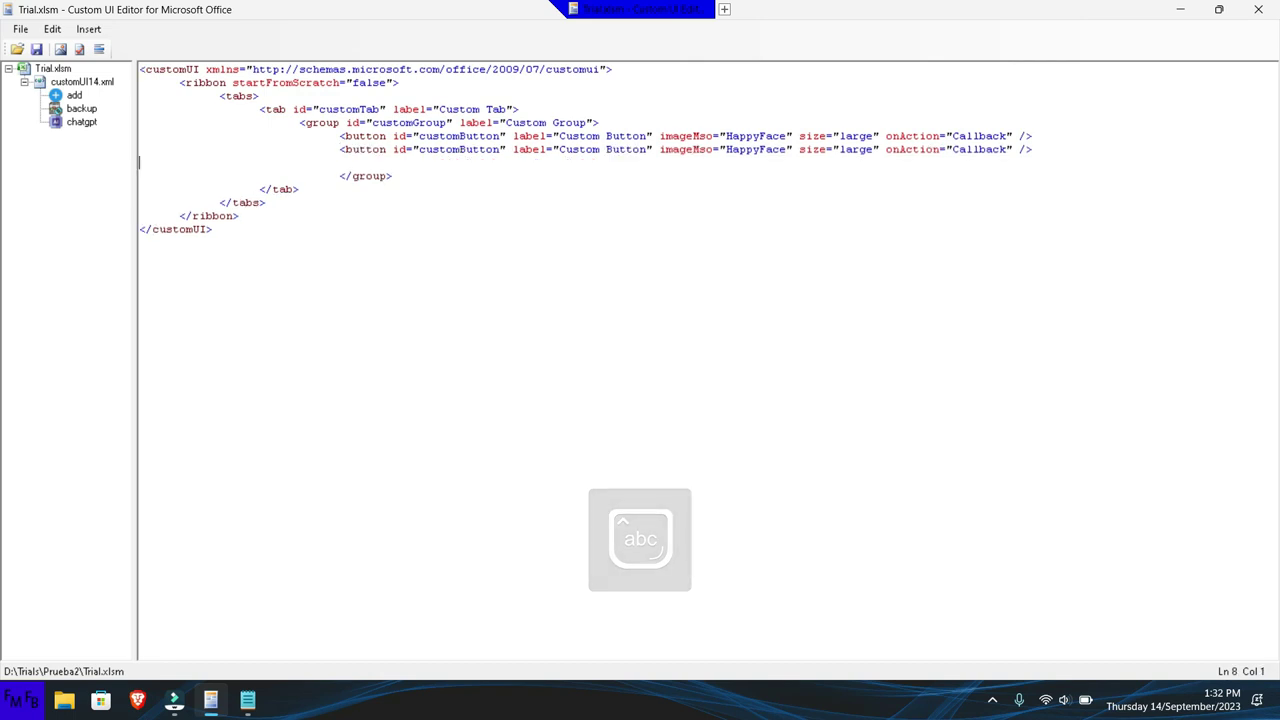
pyautogui.press('Tab')
pyautogui.press('Tab')
pyautogui.press('Tab')
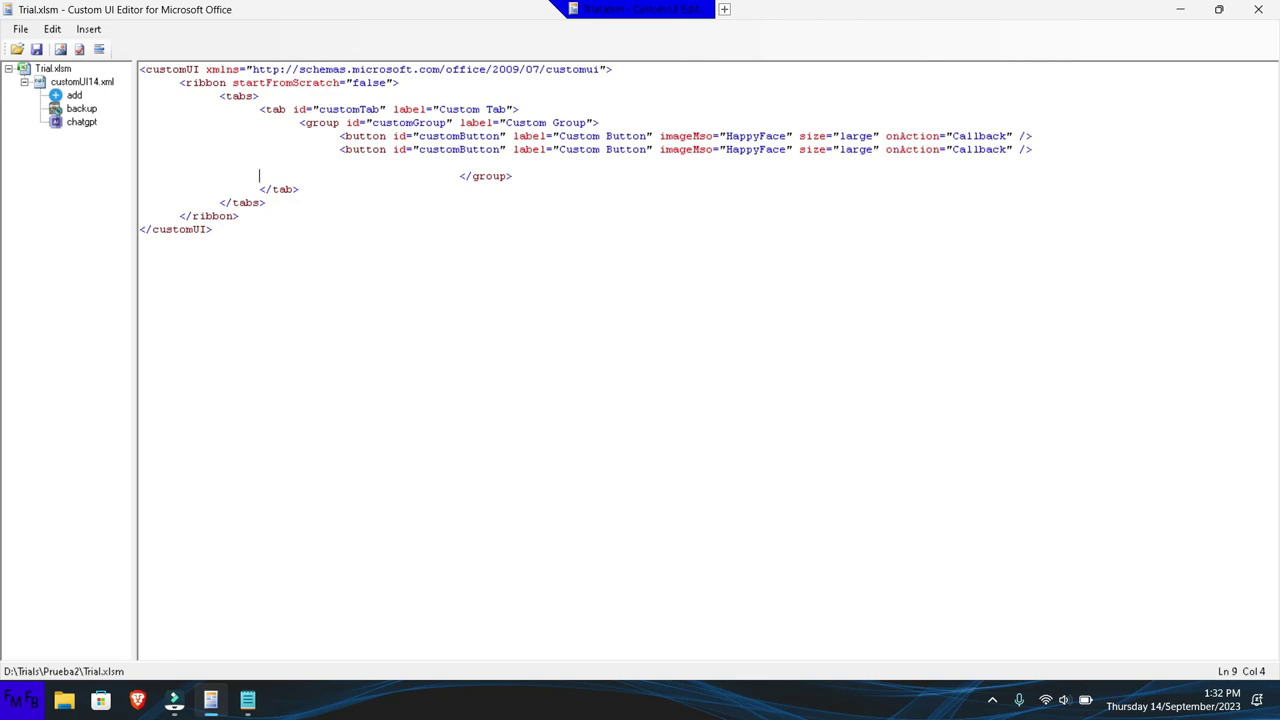
pyautogui.press('BackSpace')
pyautogui.press('BackSpace')
pyautogui.press('BackSpace')
pyautogui.press('BackSpace')
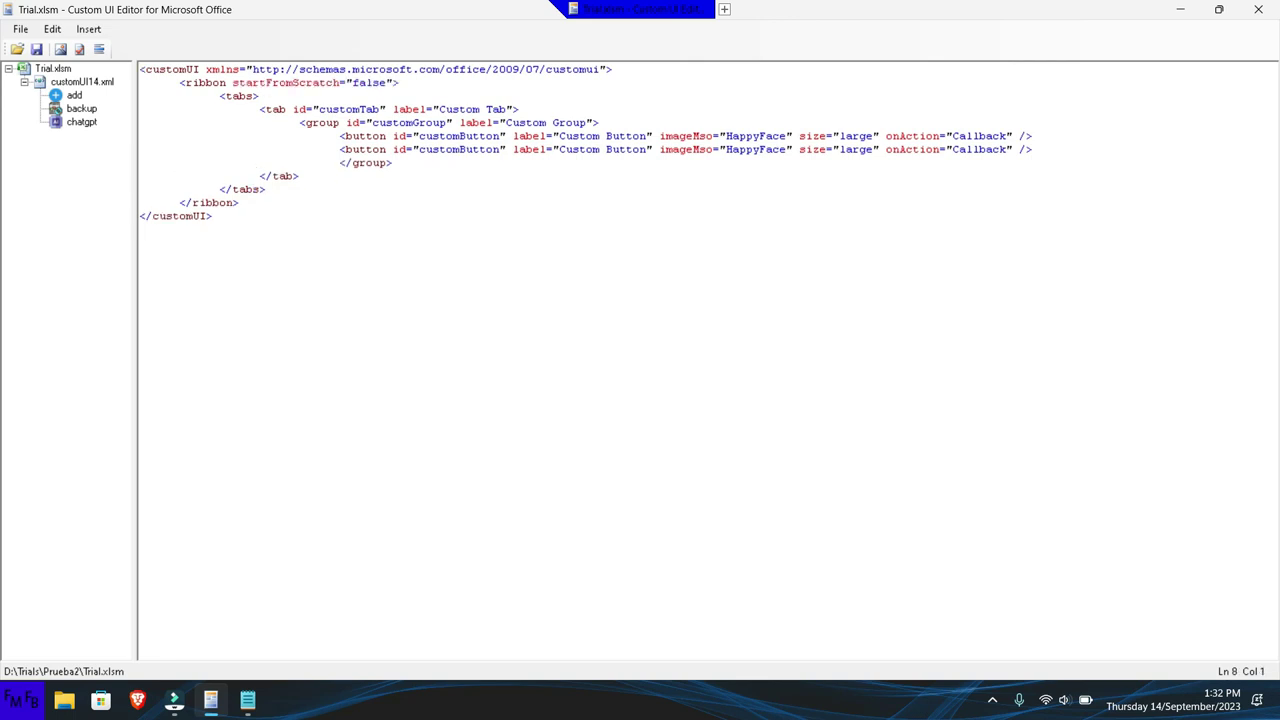
# - Add a third indented copy of the button line above the </group> tag
pyautogui.press('Return')
pyautogui.press('Delete')
pyautogui.press('Up')
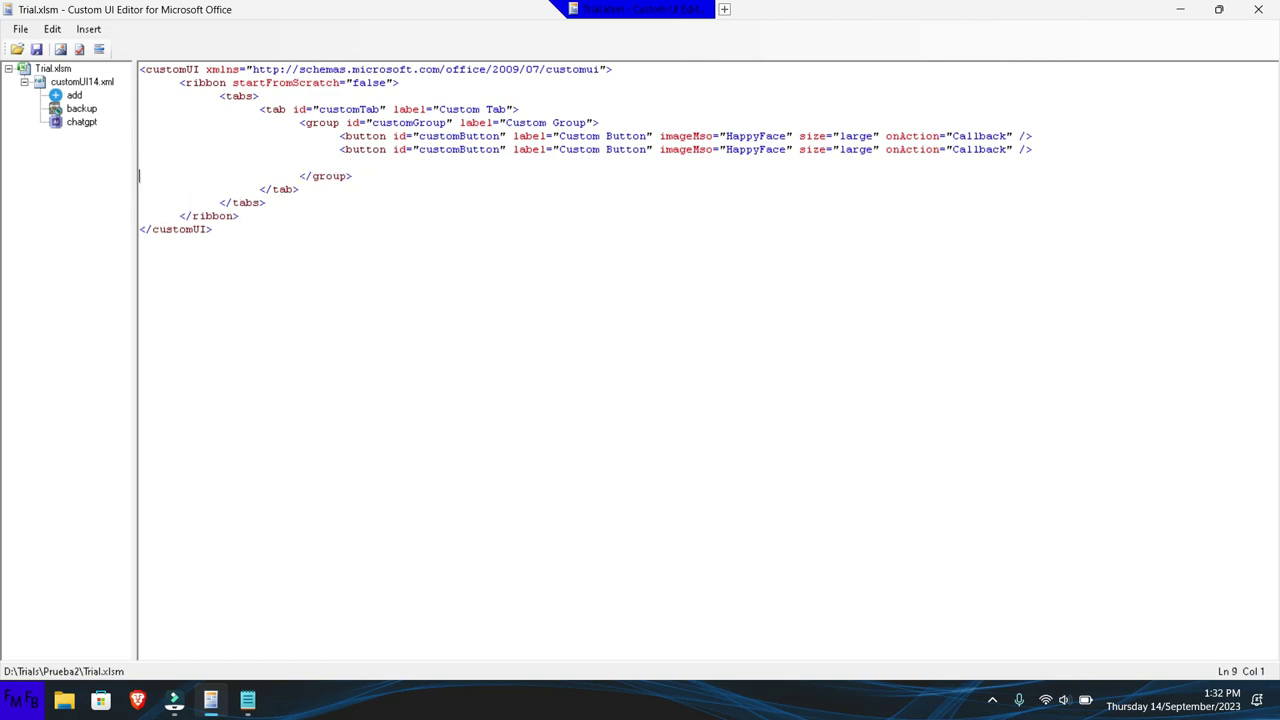
pyautogui.press('capslock')
pyautogui.press('Tab')
pyautogui.press('Tab')
pyautogui.press('Tab')
pyautogui.press('Tab')
pyautogui.press('Tab')
pyautogui.hotkey('ctrl', 'v')
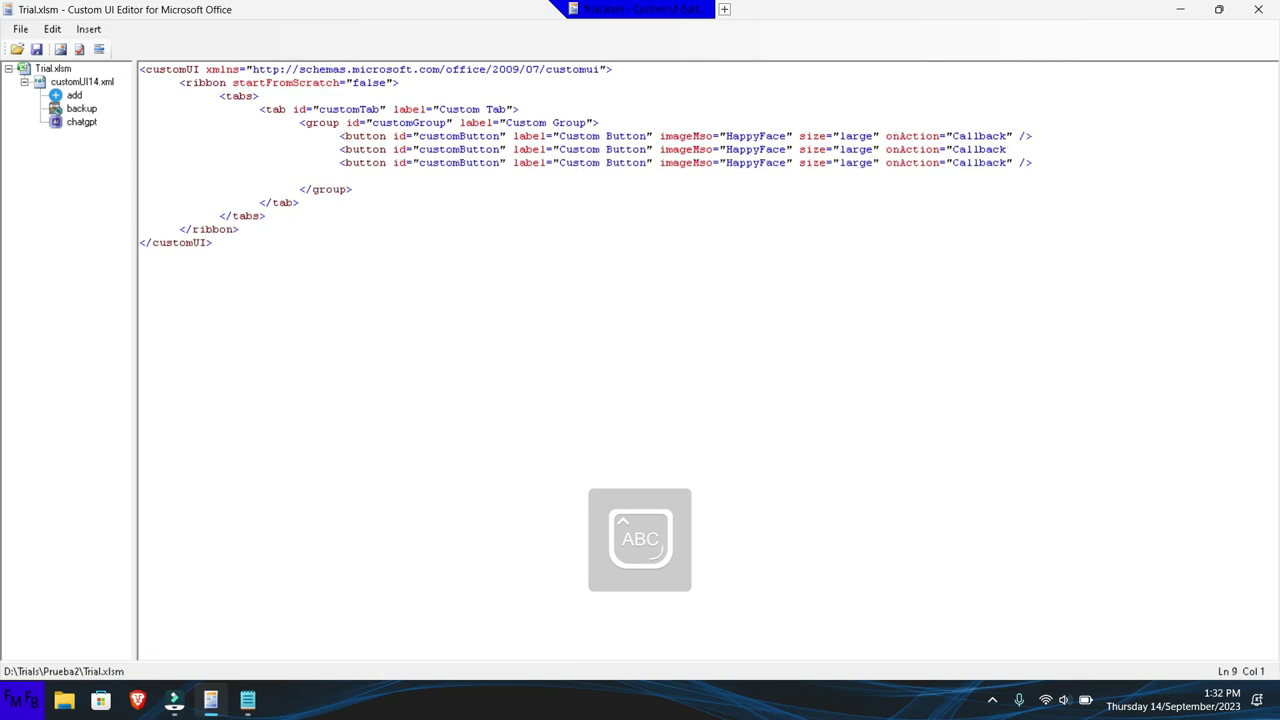
pyautogui.press('Tab')
pyautogui.press('Tab')
pyautogui.press('Tab')
pyautogui.press('Tab')
pyautogui.press('Tab')
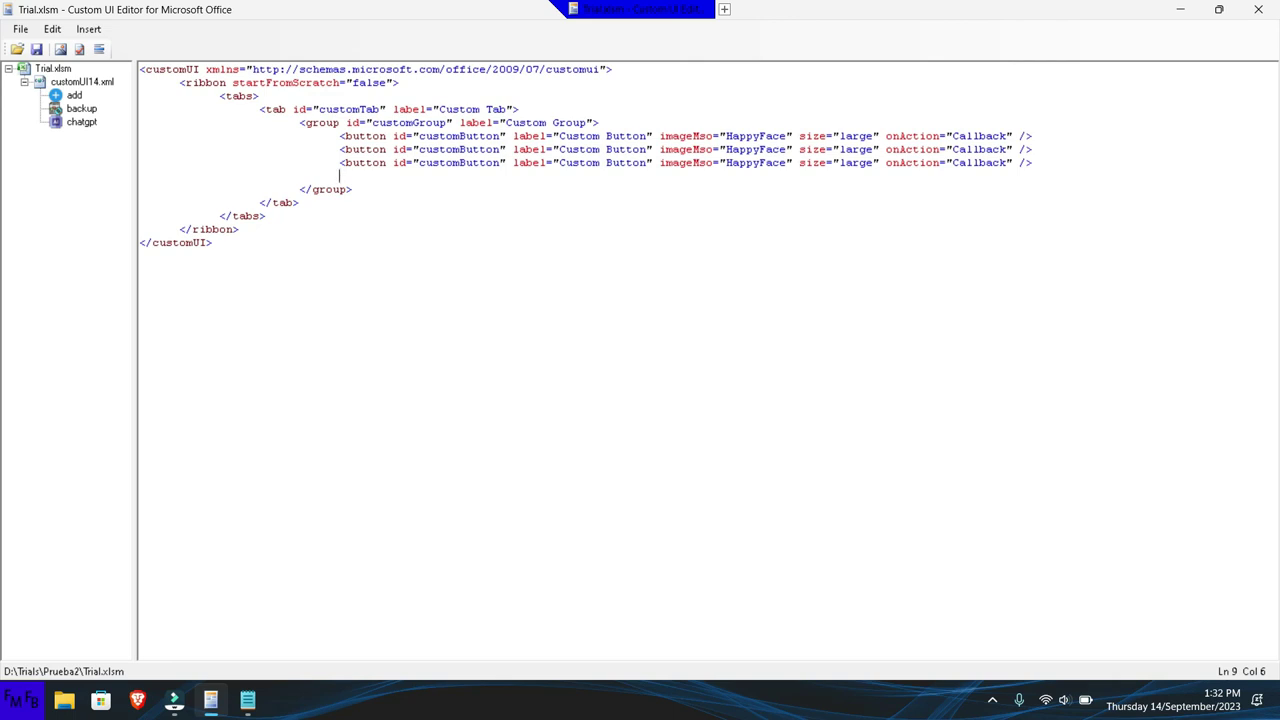
# - Copy the three button lines and paste them repeatedly to make 36 button lines
pyautogui.press('Up')
pyautogui.press('Up')
pyautogui.press('Up')
pyautogui.hotkey('shift', 'Down')
pyautogui.hotkey('shift', 'Down')
pyautogui.hotkey('shift', 'Down')
pyautogui.hotkey('shift', 'Home')
pyautogui.hotkey('ctrl', 'c')
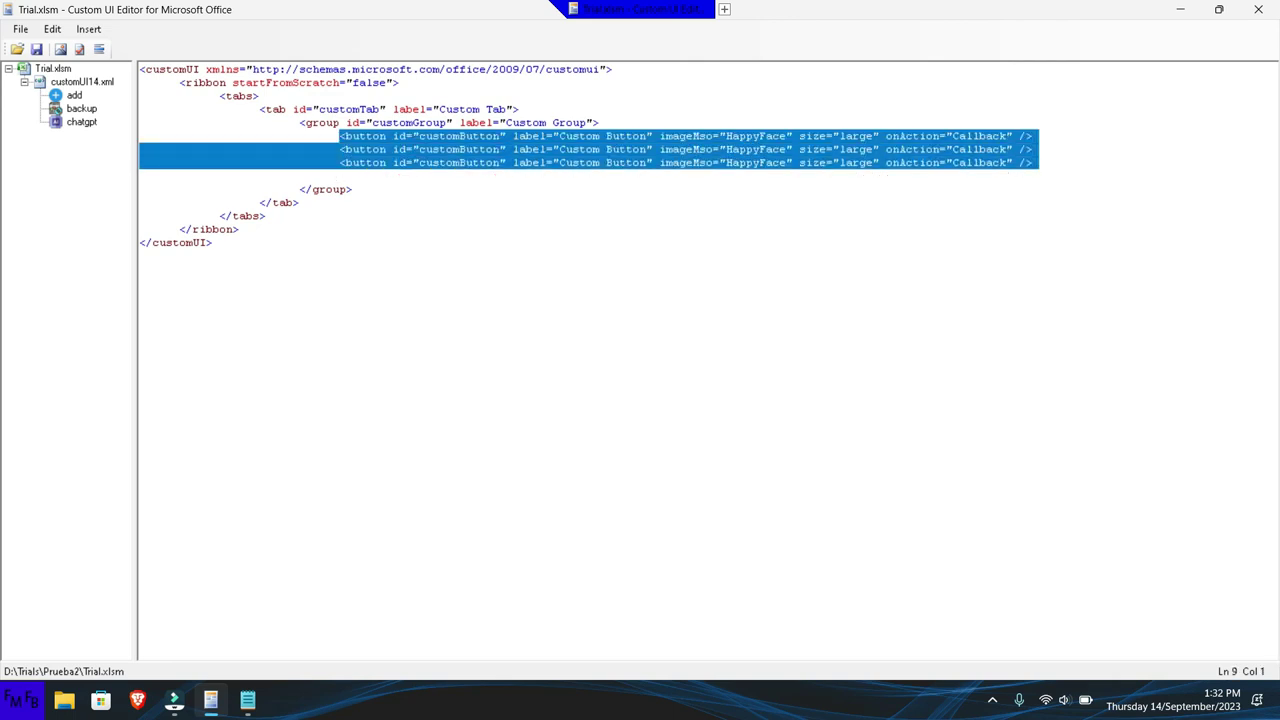
pyautogui.press('End')
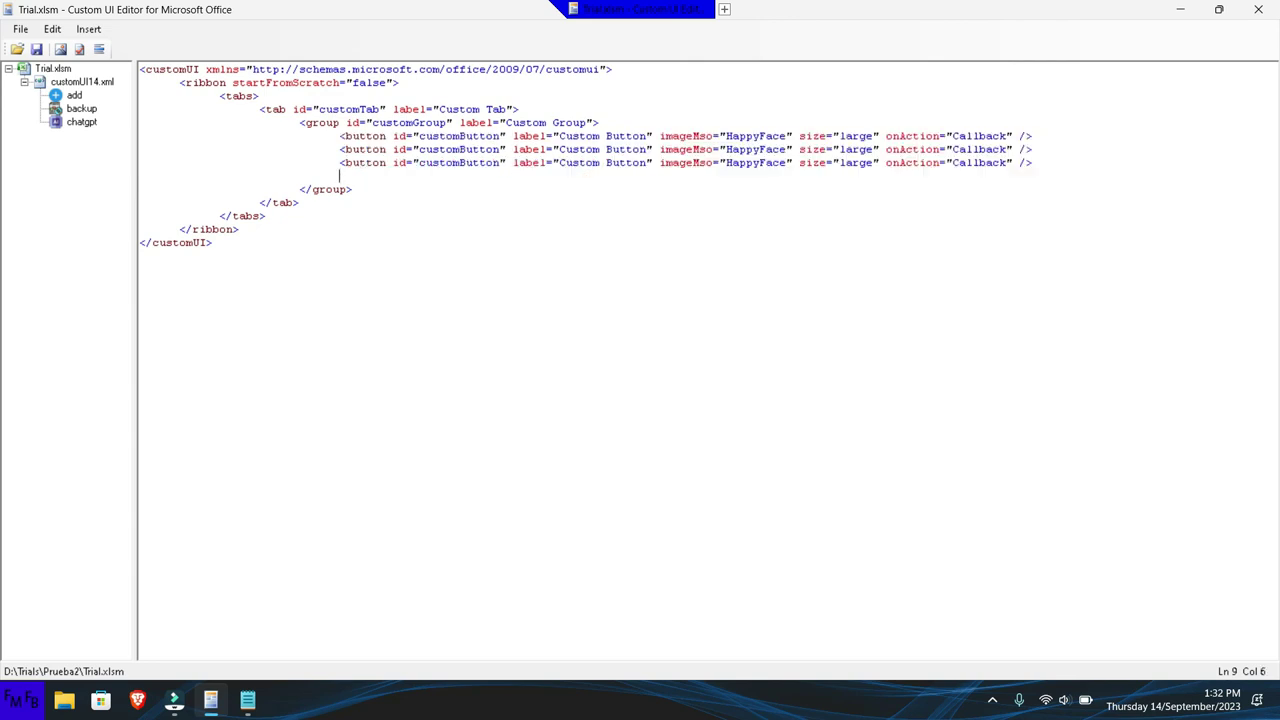
pyautogui.hotkey('ctrl', 'v')
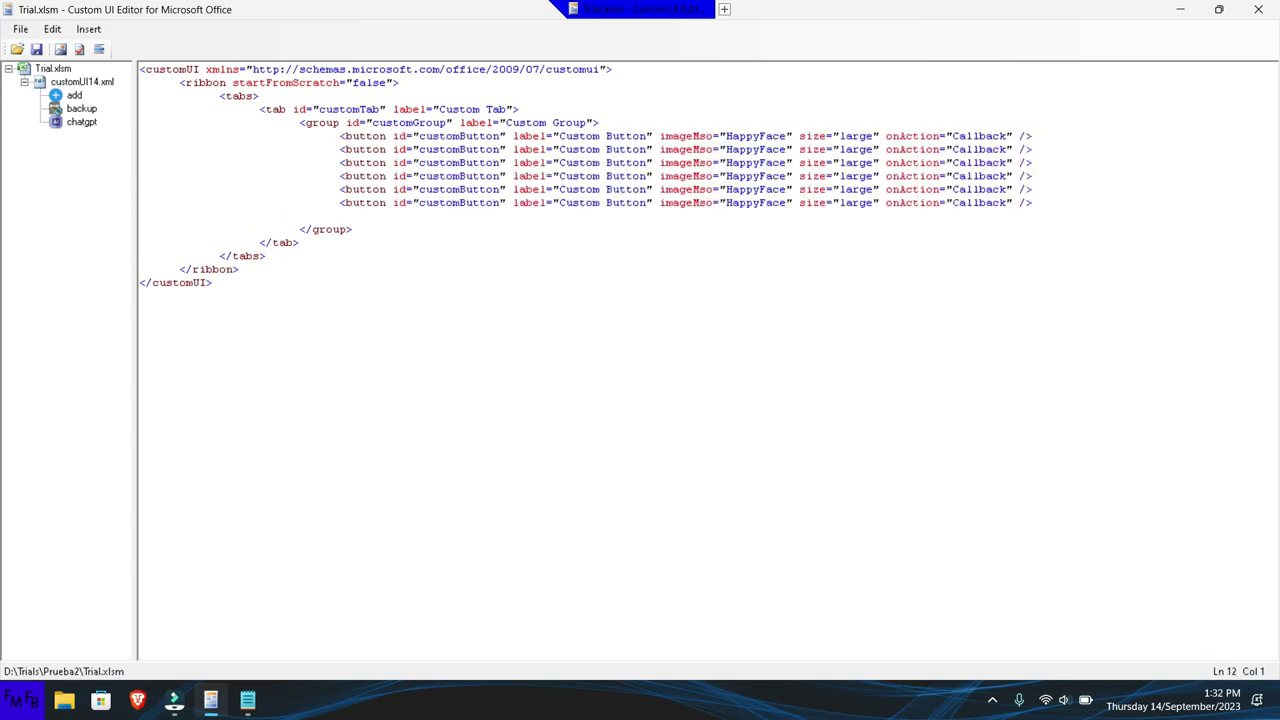
pyautogui.hotkey('shift', 'Up')
pyautogui.hotkey('shift', 'Up')
pyautogui.hotkey('shift', 'Up')
pyautogui.hotkey('shift', 'Up')
pyautogui.hotkey('shift', 'Up')
pyautogui.hotkey('shift', 'Up')
pyautogui.hotkey('ctrl', 'c')
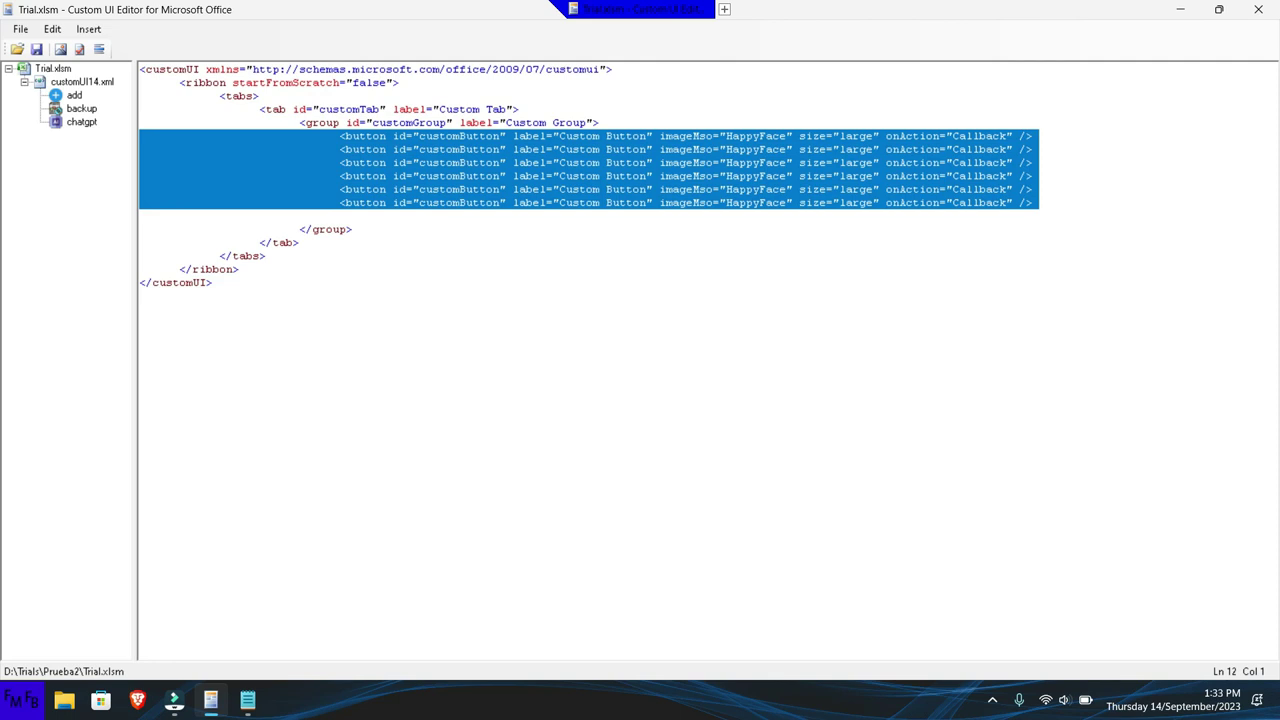
pyautogui.click(139, 215)
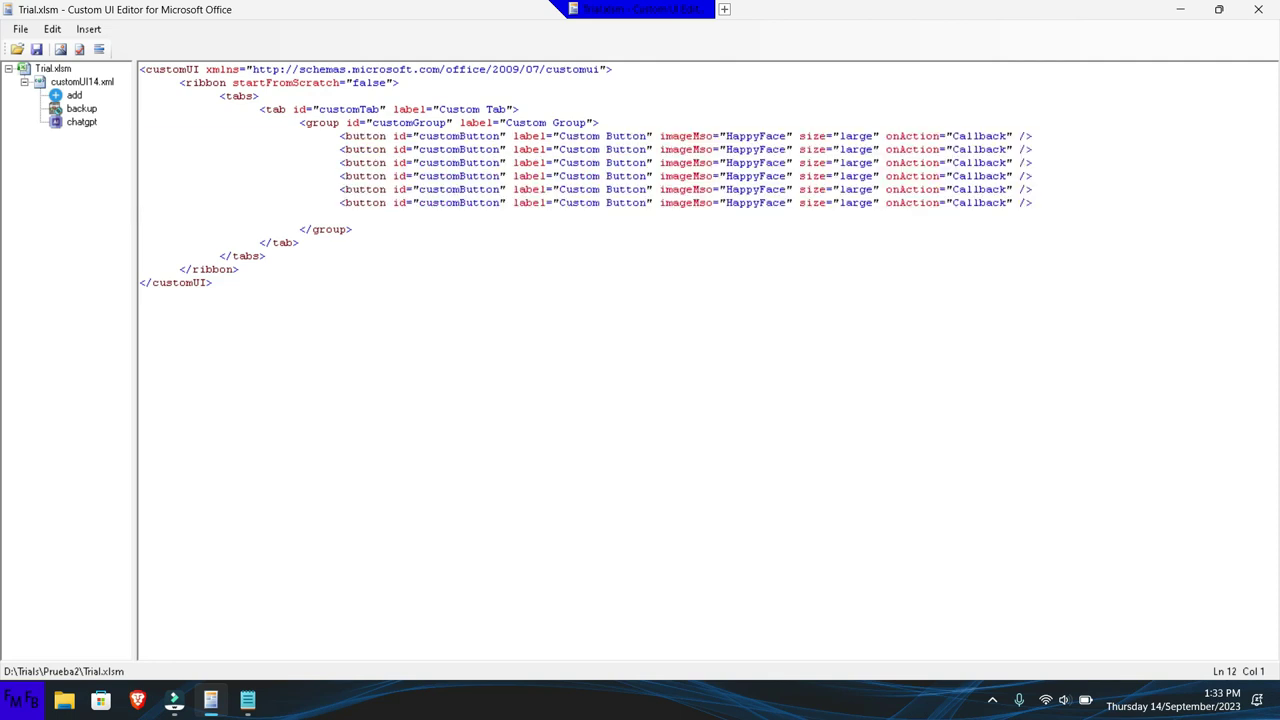
pyautogui.hotkey('ctrl', 'v')
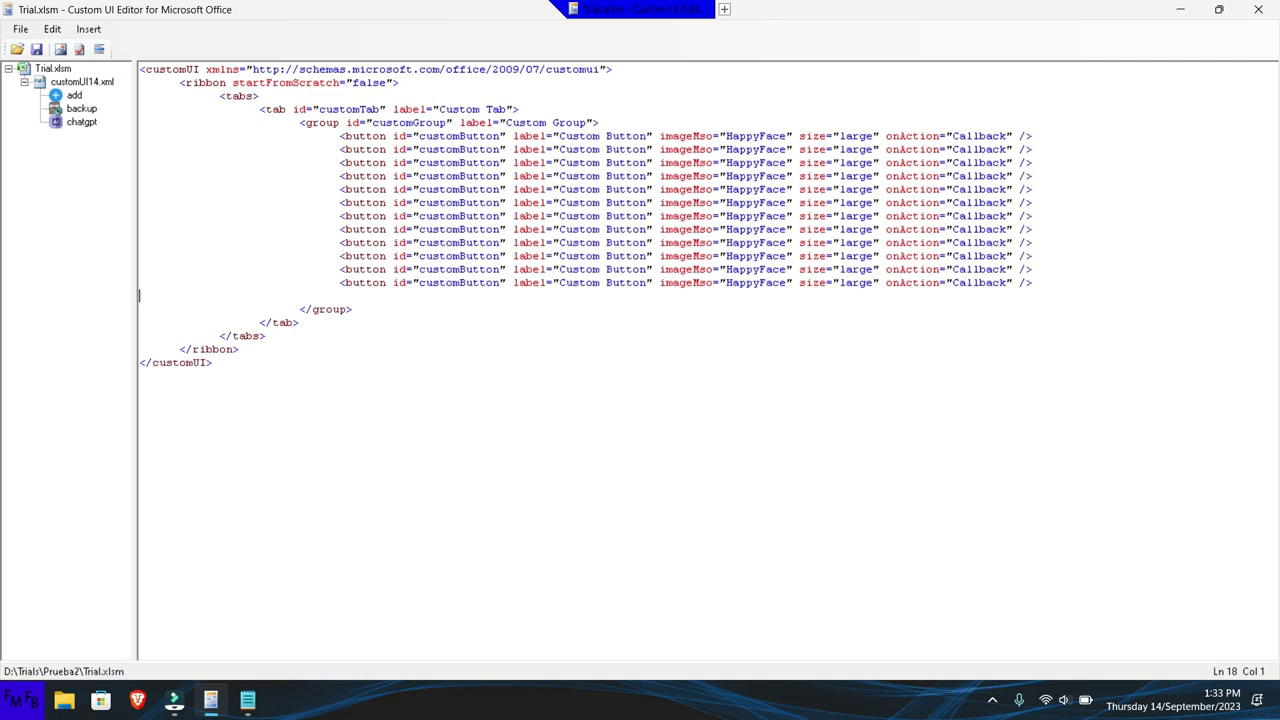
pyautogui.hotkey('ctrl', 'v')
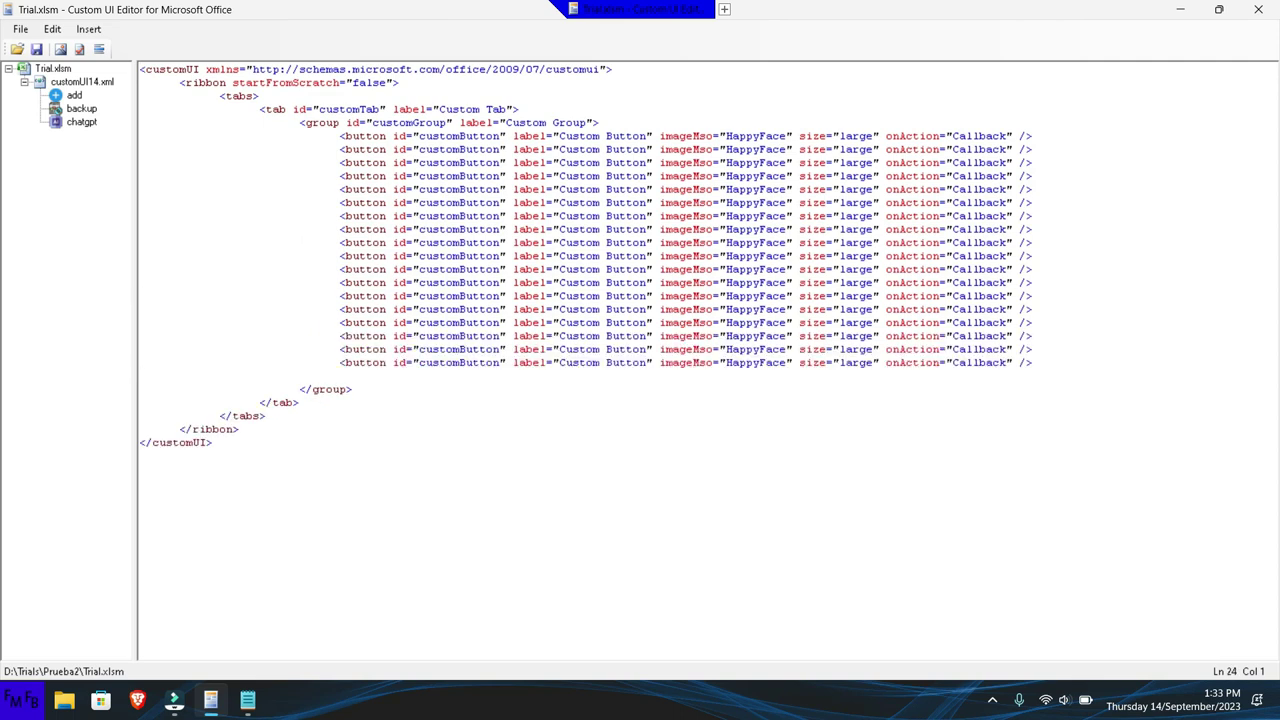
pyautogui.hotkey('ctrl', 'v')
pyautogui.hotkey('ctrl', 'v')
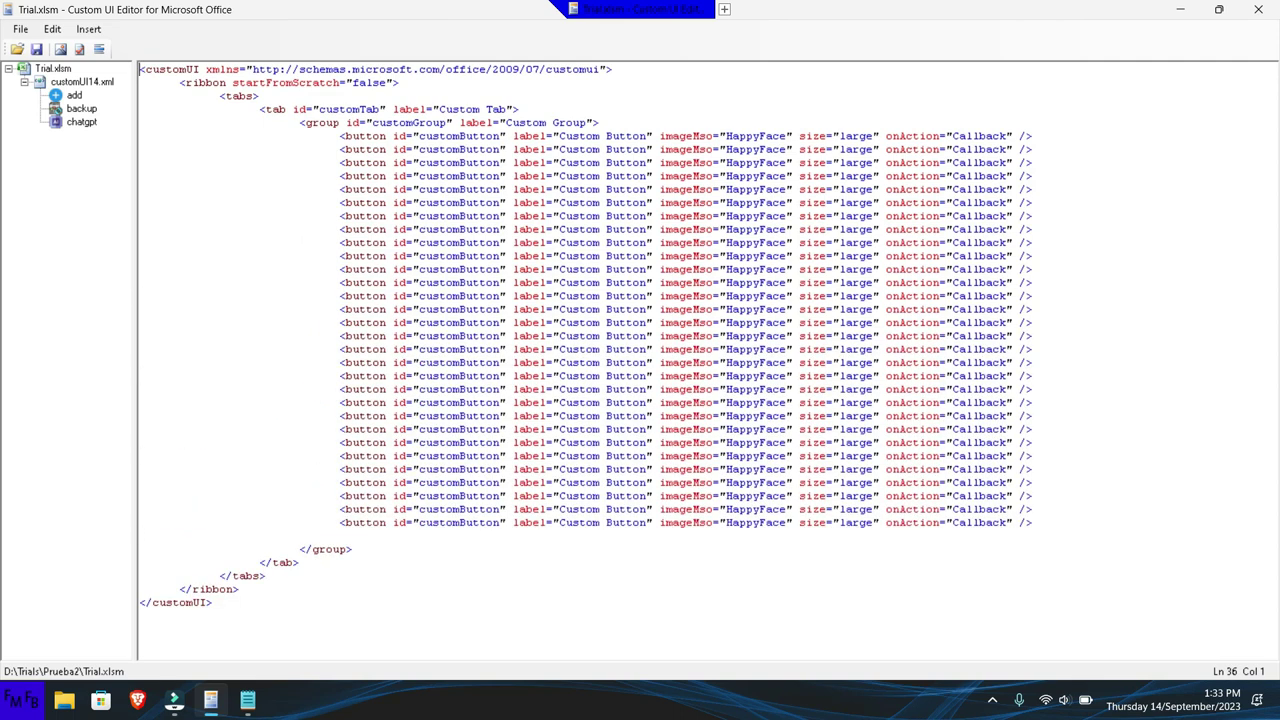
pyautogui.hotkey('ctrl', 'v')
# - Select the whole <group>…</group> block and paste a duplicate after </group>
pyautogui.press('Up')
pyautogui.press('Up')
pyautogui.press('Up')
pyautogui.press('Up')
pyautogui.press('Up')
pyautogui.press('Up')
pyautogui.press('Up')
pyautogui.press('Up')
pyautogui.press('Up')
pyautogui.press('Up')
pyautogui.press('Up')
pyautogui.press('Up')
pyautogui.press('Up')
pyautogui.press('Down')
pyautogui.press('Down')
pyautogui.press('Down')
pyautogui.press('Down')
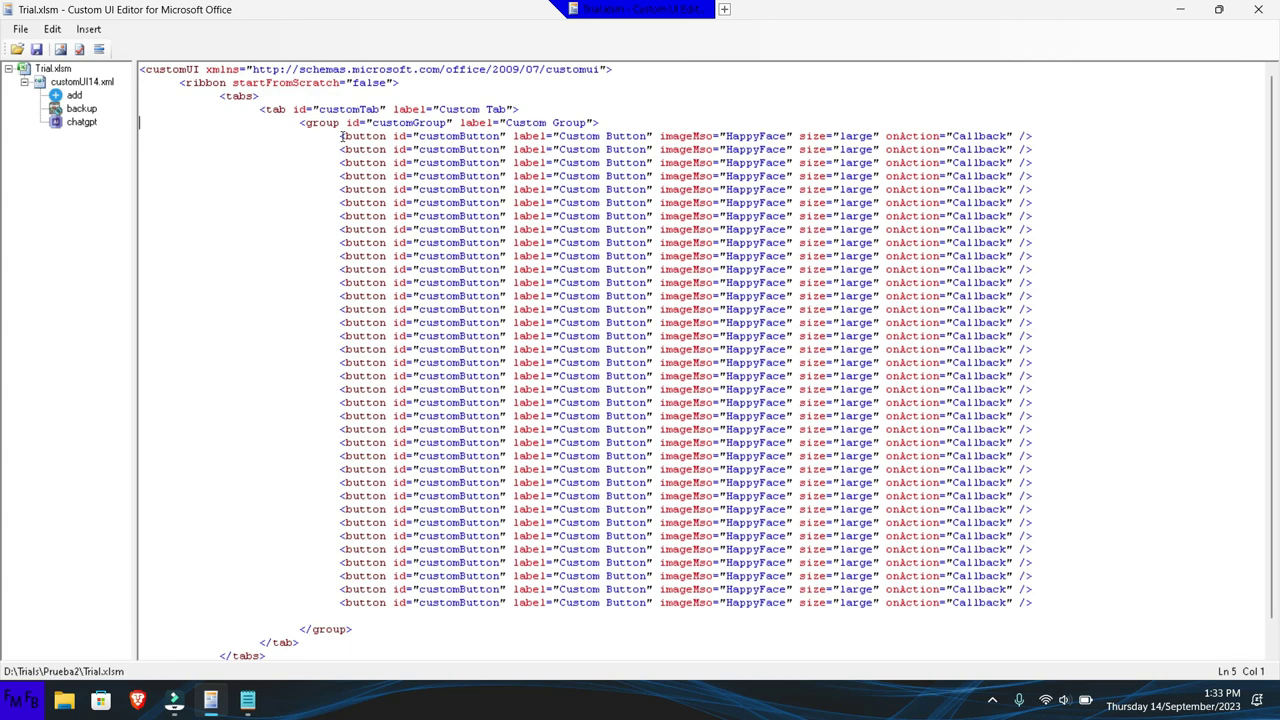
pyautogui.hotkey('shift', 'Down')
pyautogui.press('Up')
pyautogui.press('Up')
pyautogui.press('Up')
pyautogui.hotkey('shift', 'Down')
pyautogui.hotkey('shift', 'Down')
pyautogui.hotkey('shift', 'Down')
pyautogui.hotkey('shift', 'Down')
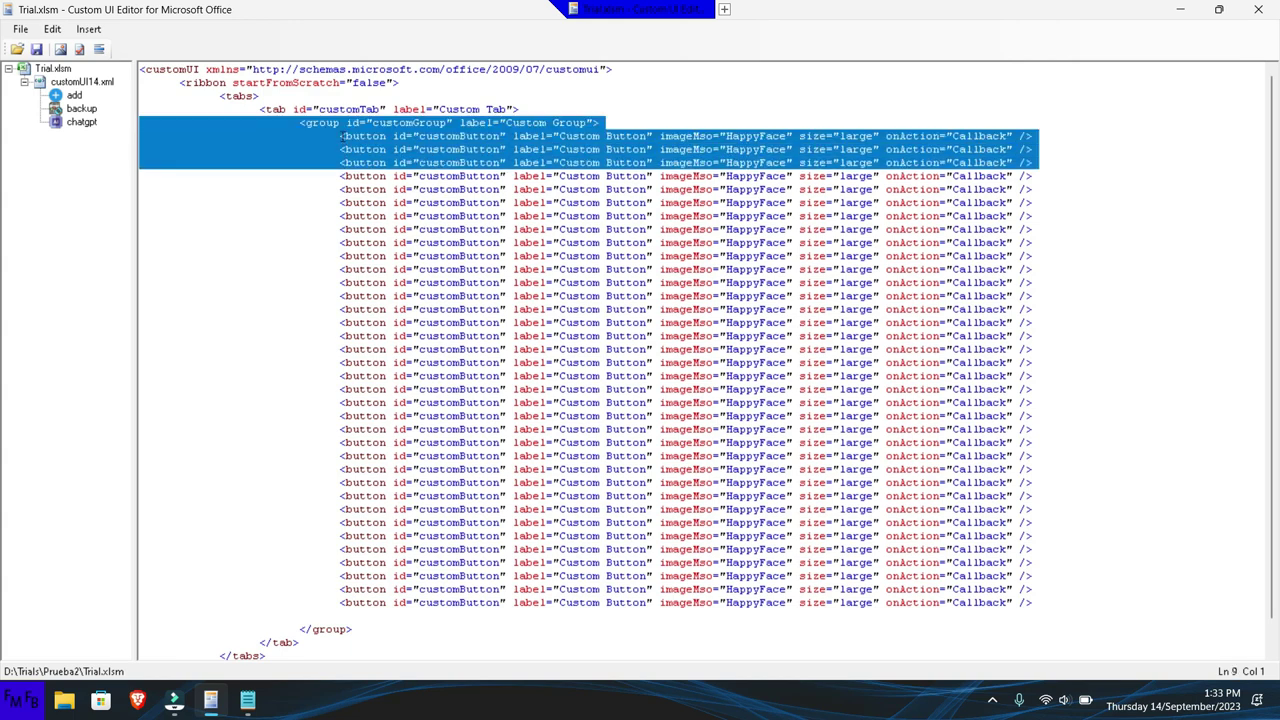
pyautogui.hotkey('shift', 'Down')
pyautogui.hotkey('shift', 'Down')
pyautogui.hotkey('shift', 'Down')
pyautogui.hotkey('shift', 'Down')
pyautogui.hotkey('shift', 'Down')
pyautogui.hotkey('shift', 'Down')
pyautogui.hotkey('shift', 'Down')
pyautogui.hotkey('shift', 'Down')
pyautogui.hotkey('shift', 'Down')
pyautogui.hotkey('shift', 'Down')
pyautogui.hotkey('shift', 'Down')
pyautogui.hotkey('ctrl', 'c')
pyautogui.hotkey('shift', 'Up')
pyautogui.hotkey('shift', 'Up')
pyautogui.hotkey('shift', 'Right')
pyautogui.hotkey('shift', 'Right')
pyautogui.hotkey('shift', 'Right')
pyautogui.hotkey('shift', 'Right')
pyautogui.hotkey('shift', 'Right')
pyautogui.hotkey('shift', 'Right')
pyautogui.hotkey('shift', 'Right')
pyautogui.press('Right')
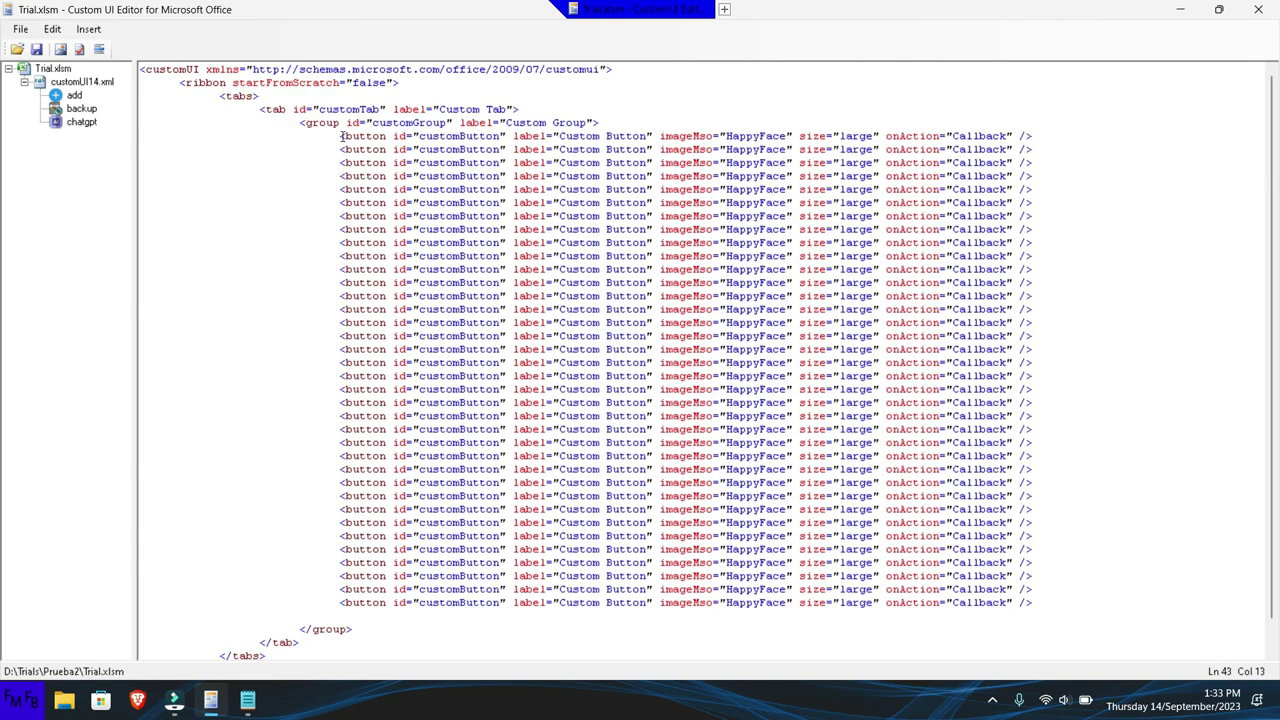
pyautogui.press('Return')
pyautogui.hotkey('ctrl', 'v')
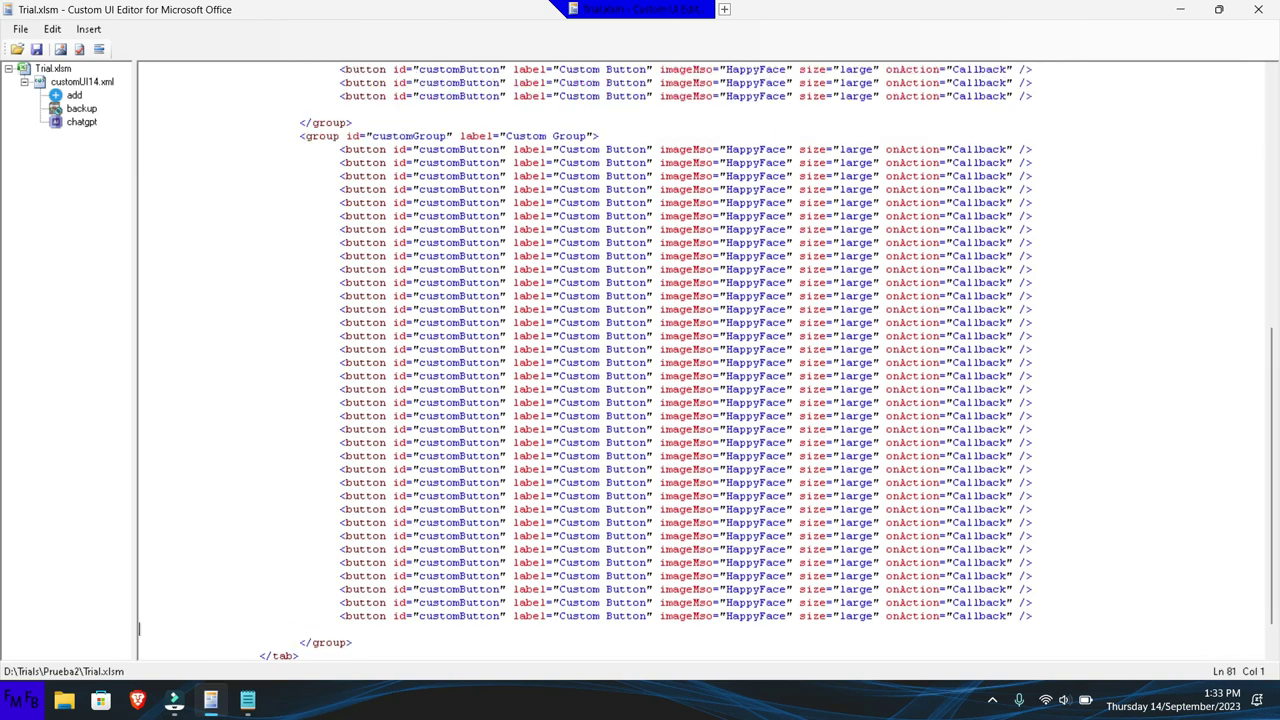
# - Change the first group's id from customGroup to customGroup1
pyautogui.press('Up')
pyautogui.press('Up')
pyautogui.press('Up')
pyautogui.press('Up')
pyautogui.press('Up')
pyautogui.press('Up')
pyautogui.press('Up')
pyautogui.press('Up')
pyautogui.press('Up')
pyautogui.press('Up')
pyautogui.press('Up')
pyautogui.press('Up')
pyautogui.press('Up')
pyautogui.press('Up')
pyautogui.press('Up')
pyautogui.press('Up')
pyautogui.press('Up')
pyautogui.press('Up')
pyautogui.press('Down')
pyautogui.press('Down')
# - Number the first ten button ids customButton1 through customButton10
pyautogui.press('Down')
pyautogui.press('Down')
pyautogui.hotkey('ctrl', 'Right')
pyautogui.hotkey('ctrl', 'Right')
pyautogui.press('Left')
pyautogui.write('1')
pyautogui.press('Right')
pyautogui.press('Right')
pyautogui.press('Right')
pyautogui.press('Right')
pyautogui.press('Right')
pyautogui.press('Right')
pyautogui.press('Right')
pyautogui.press('Right')
pyautogui.press('Right')
pyautogui.press('Right')
pyautogui.press('Right')
pyautogui.press('Right')
pyautogui.press('Right')
pyautogui.press('Right')
pyautogui.press('Right')
pyautogui.press('Down')
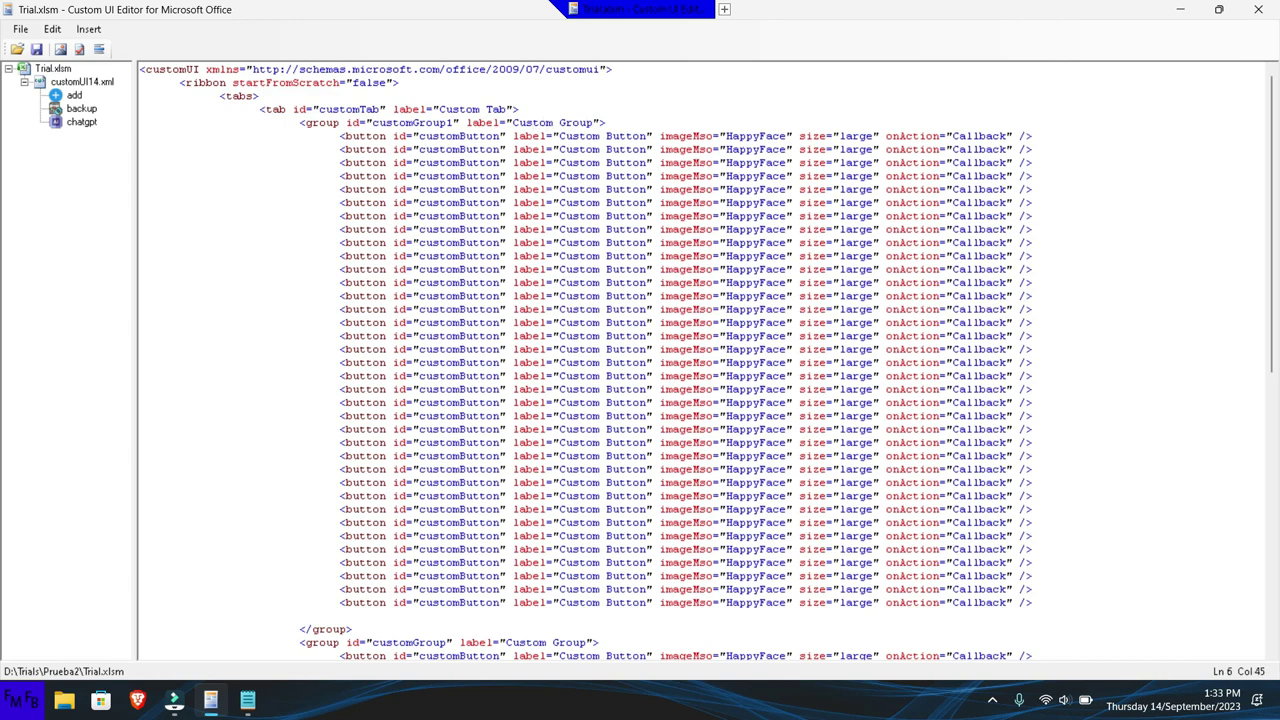
pyautogui.hotkey('ctrl', 'Left')
pyautogui.hotkey('ctrl', 'Left')
pyautogui.hotkey('ctrl', 'Left')
pyautogui.hotkey('ctrl', 'Left')
pyautogui.write('1')
pyautogui.press('Down')
pyautogui.write('2')
pyautogui.press('Down')
pyautogui.write('3')
pyautogui.press('Down')
pyautogui.write('4')
pyautogui.press('Down')
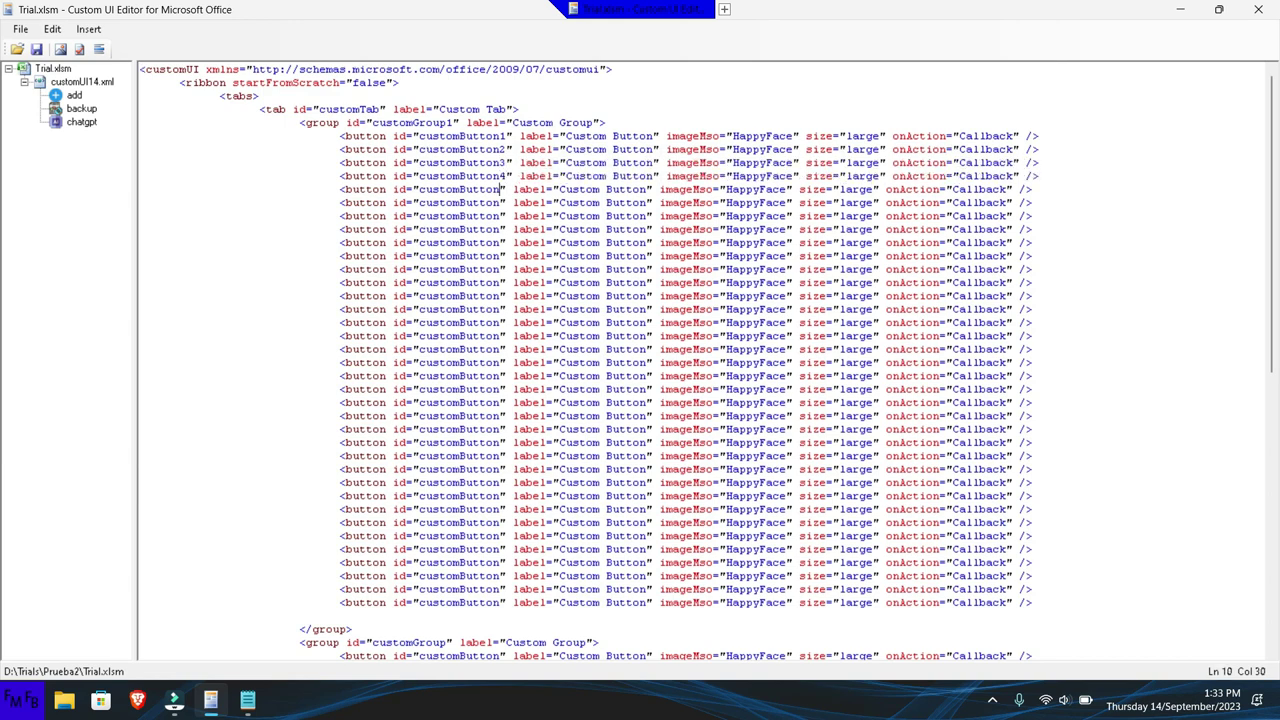
pyautogui.write('5')
pyautogui.press('Down')
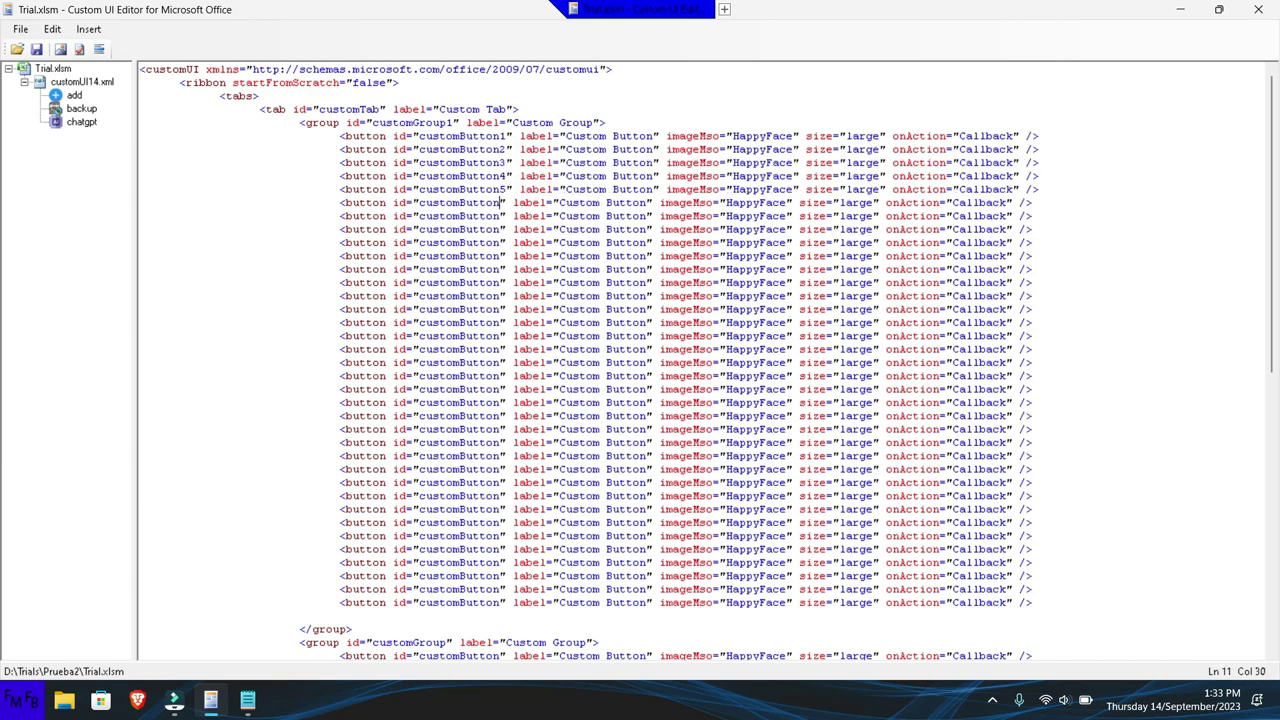
pyautogui.write('6')
pyautogui.press('Down')
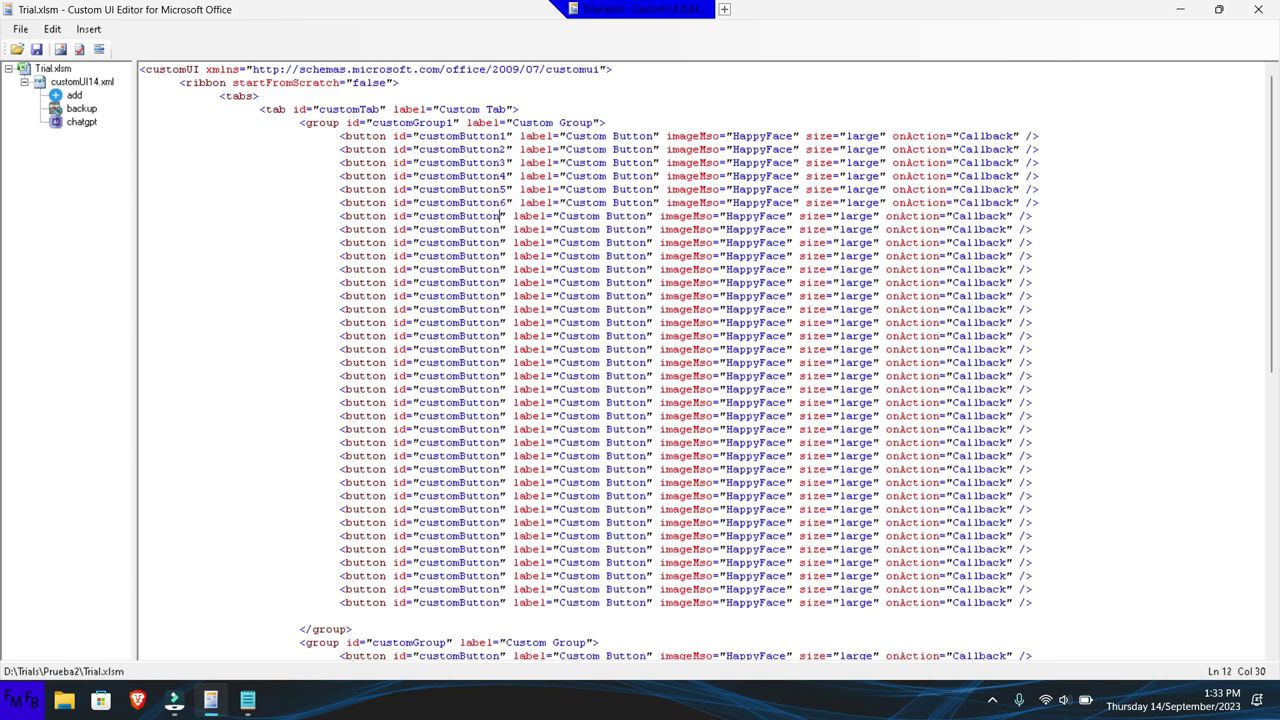
pyautogui.write('7')
pyautogui.press('Down')
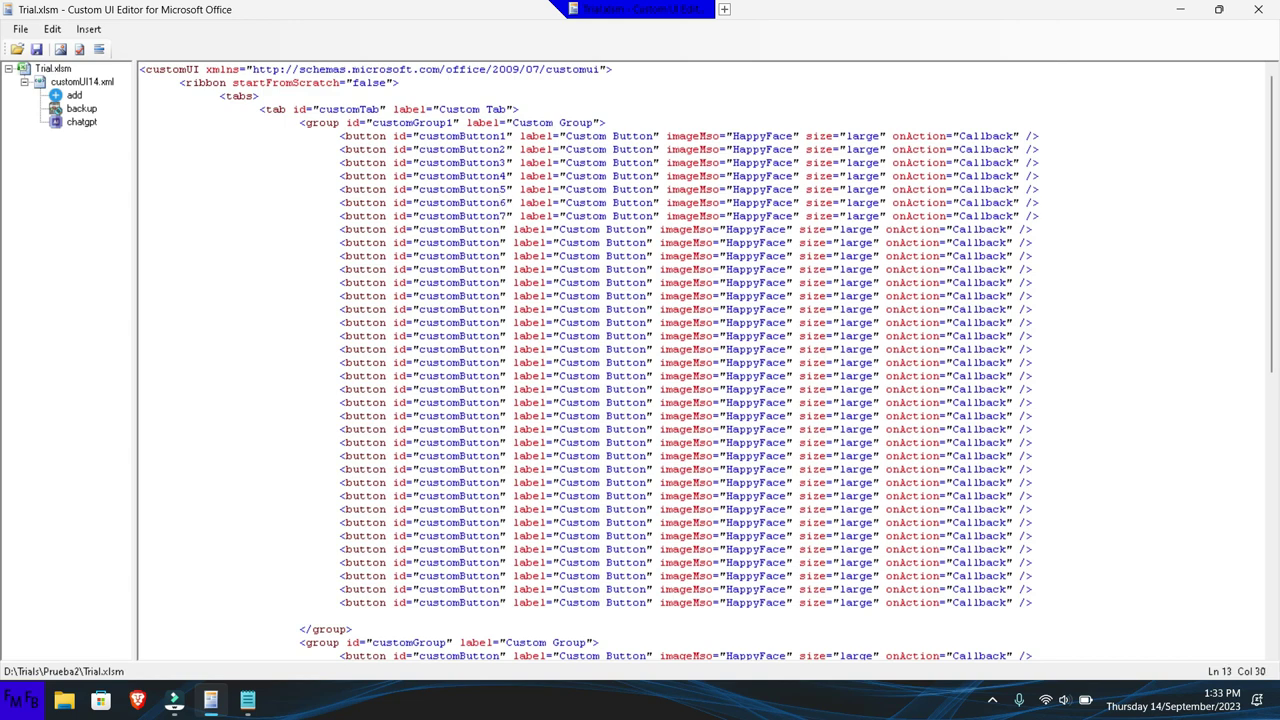
pyautogui.write('8')
pyautogui.press('Down')
pyautogui.write('9')
pyautogui.press('Down')
pyautogui.write('10')
# - Number the next button ids customButton11 through customButton18
pyautogui.press('Down')
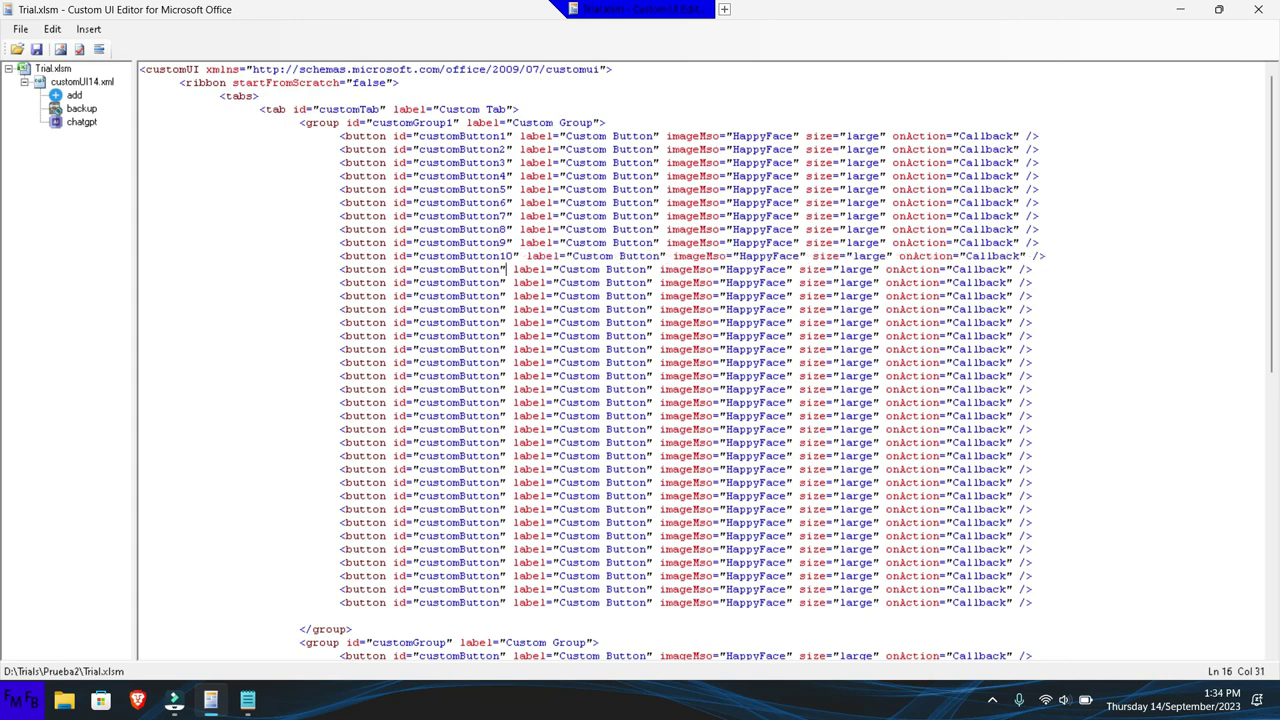
pyautogui.press('Left')
pyautogui.write('11')
pyautogui.press('Down')
pyautogui.press('Left')
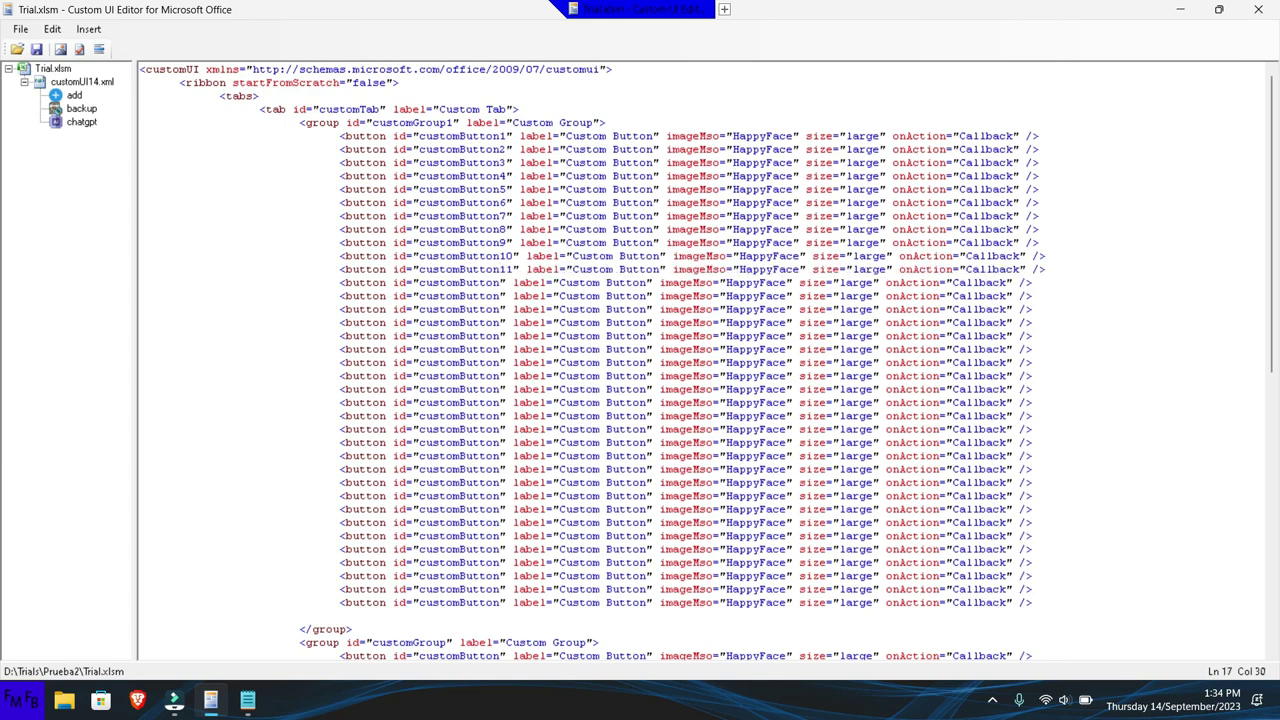
pyautogui.write('12')
pyautogui.press('Down')
pyautogui.press('Left')
pyautogui.press('Left')
pyautogui.write('13')
pyautogui.press('Left')
pyautogui.press('Left')
pyautogui.press('Down')
pyautogui.press('Down')
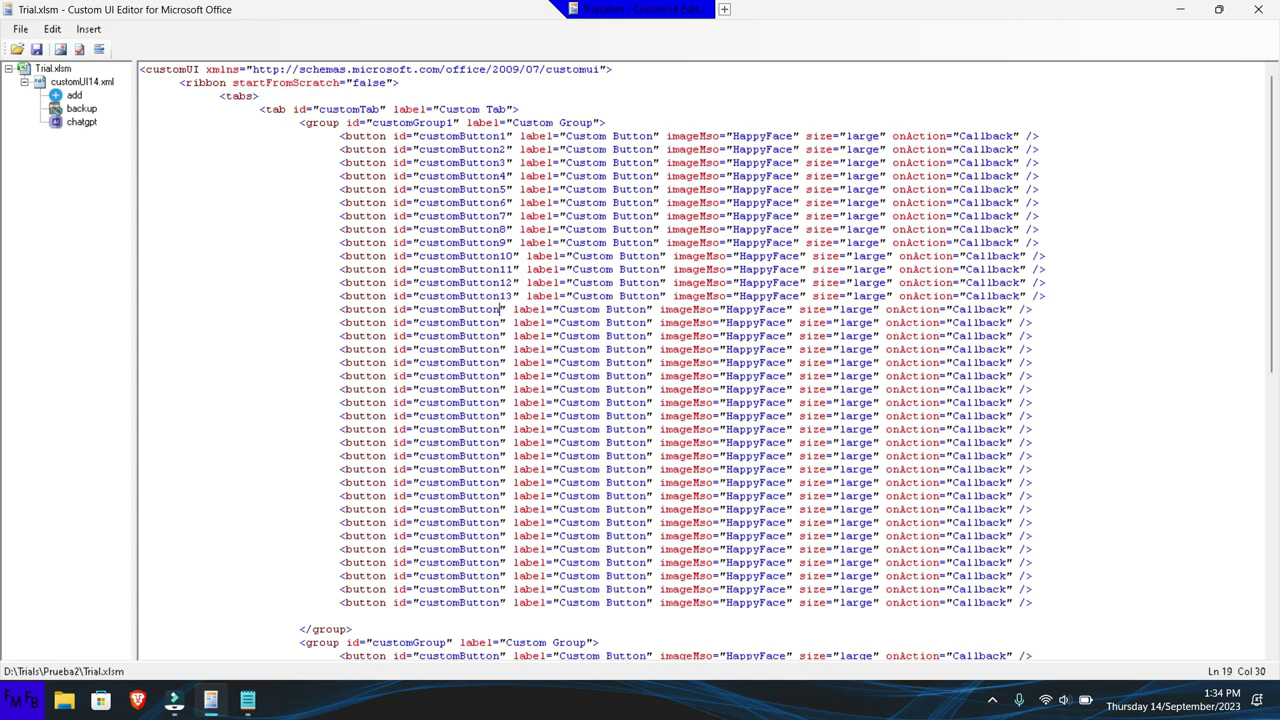
pyautogui.write('14')
pyautogui.press('Left')
pyautogui.press('Left')
pyautogui.press('Down')
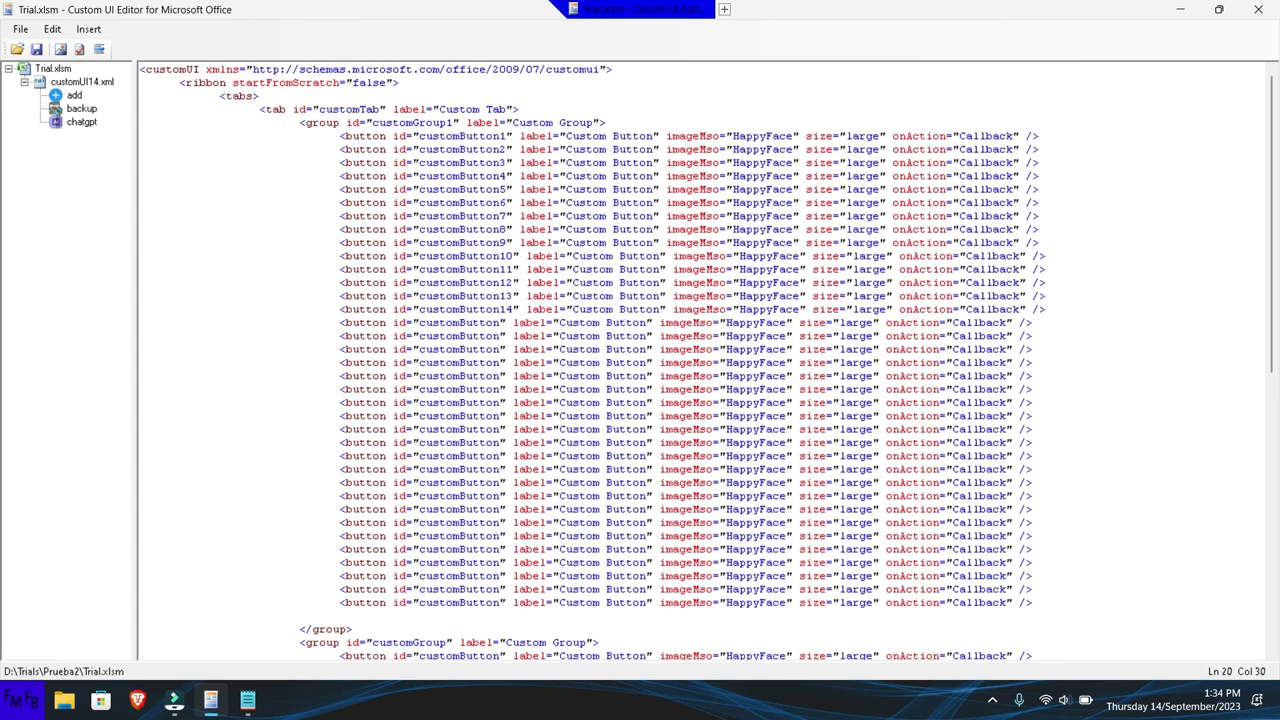
pyautogui.write('15')
pyautogui.press('Left')
pyautogui.press('Left')
pyautogui.press('Down')
pyautogui.write('16')
pyautogui.press('Left')
pyautogui.press('Left')
pyautogui.press('Down')
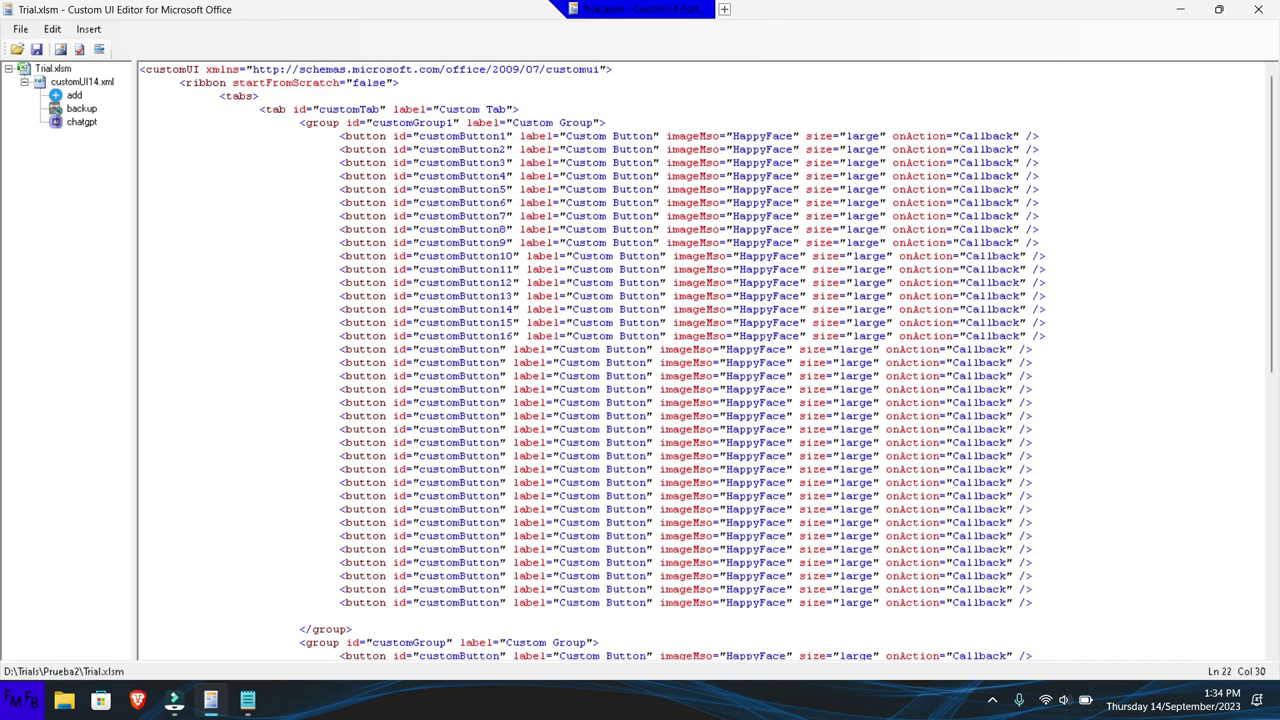
pyautogui.write('17')
pyautogui.press('Left')
pyautogui.press('Left')
pyautogui.press('Down')
pyautogui.write('18')
# - Number the button ids customButton19 through customButton25
pyautogui.press('Left')
pyautogui.press('Left')
pyautogui.press('Down')
pyautogui.write('19')
pyautogui.press('Left')
pyautogui.press('Left')
pyautogui.press('Down')
pyautogui.write('20')
pyautogui.press('Left')
pyautogui.press('Left')
pyautogui.press('Down')
pyautogui.write('21')
pyautogui.press('Left')
pyautogui.press('Left')
pyautogui.press('Down')
pyautogui.write('22')
pyautogui.press('Left')
pyautogui.press('Left')
pyautogui.press('Down')
pyautogui.write('23')
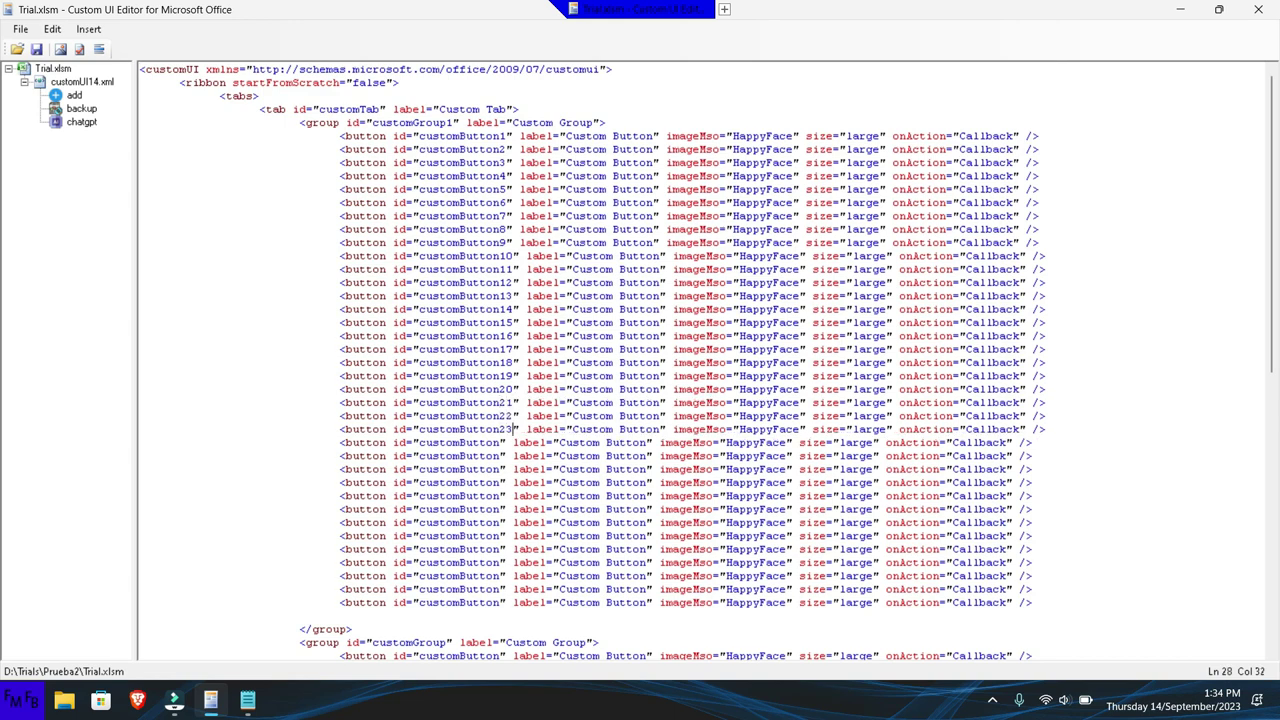
pyautogui.press('Left')
pyautogui.press('Down')
pyautogui.write('24')
pyautogui.press('Left')
pyautogui.press('Down')
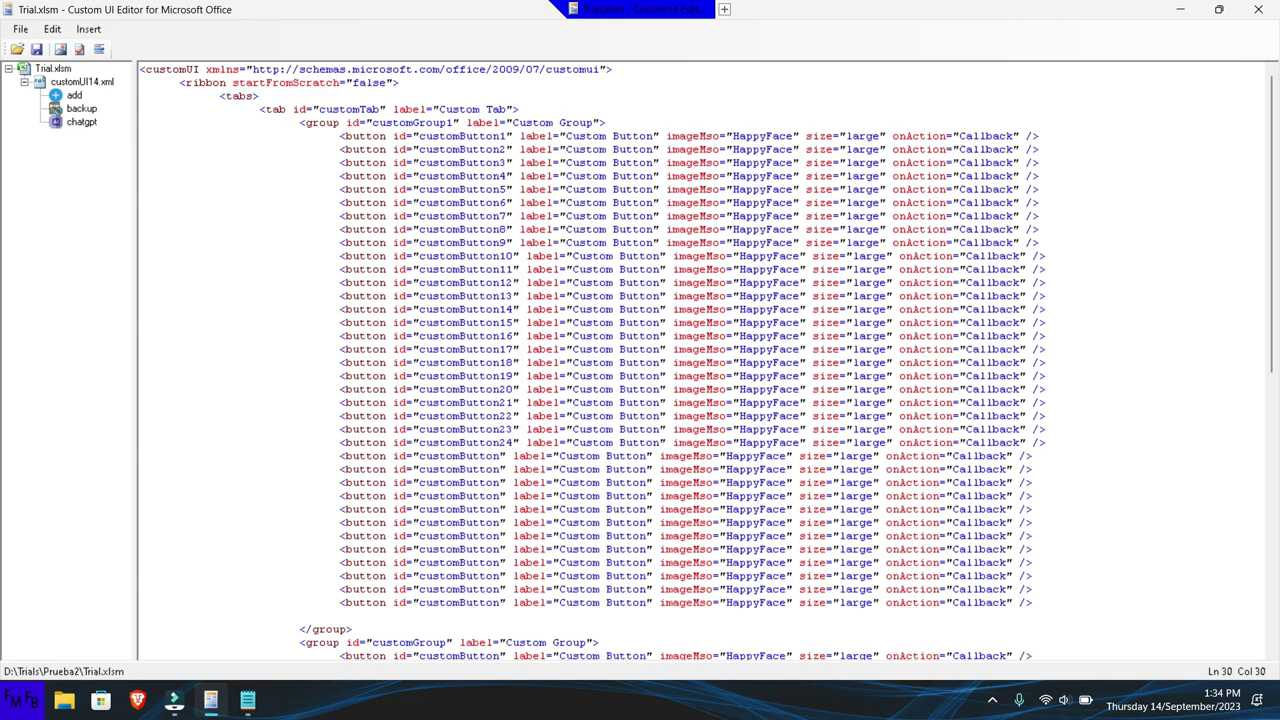
pyautogui.write('25')
# - Number the remaining button ids customButton26 through customButton36
pyautogui.click(502, 469)
pyautogui.write('26')
pyautogui.click(506, 482)
pyautogui.write('27')
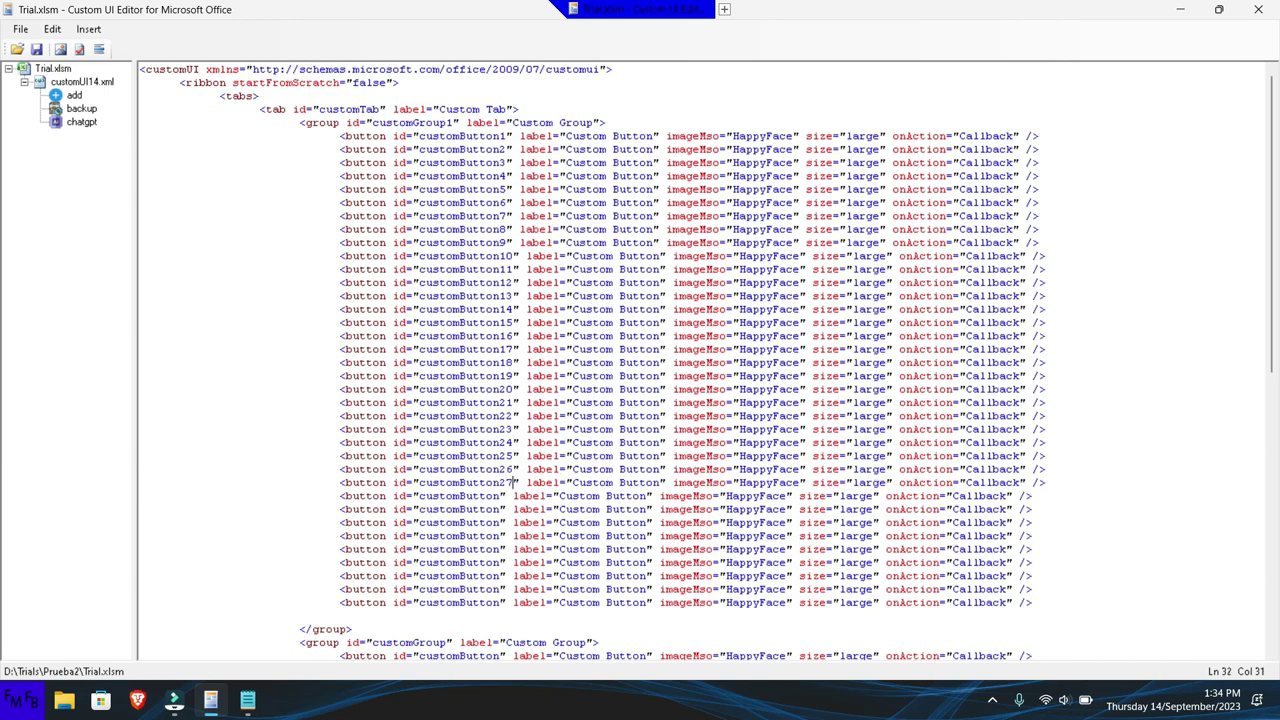
pyautogui.click(502, 496)
pyautogui.write('28')
pyautogui.click(502, 509)
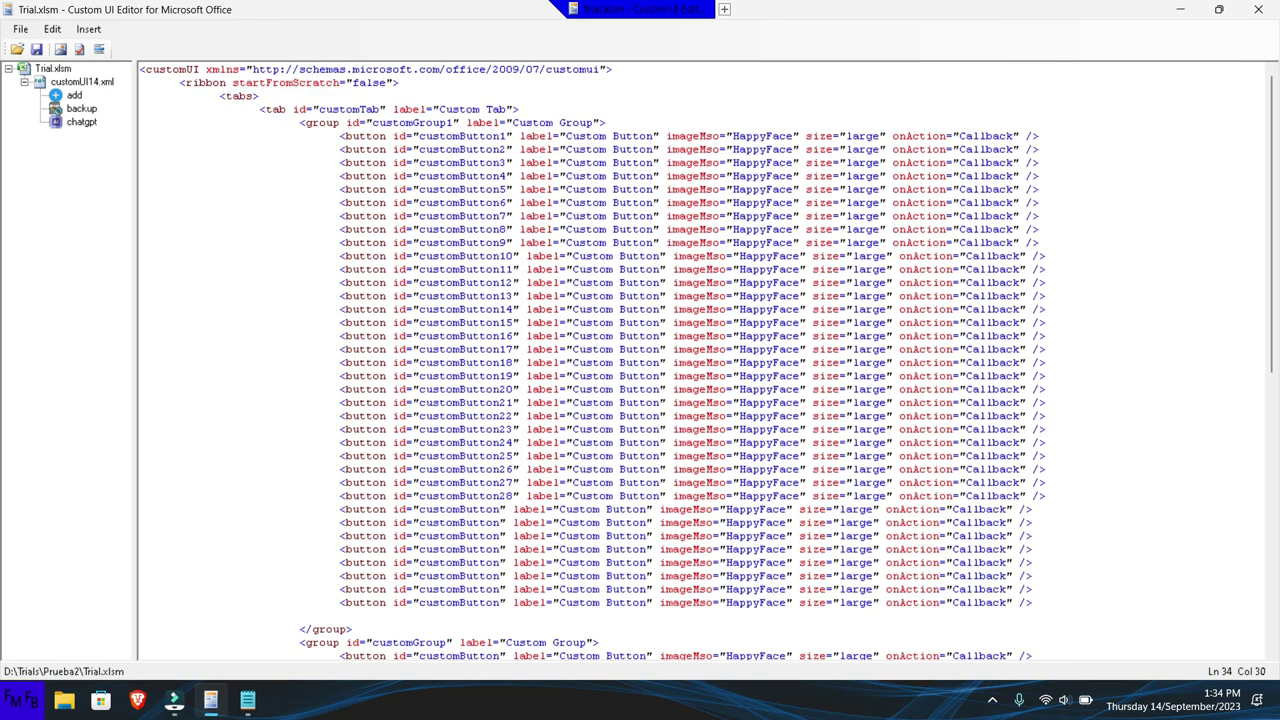
pyautogui.write('29')
pyautogui.click(502, 522)
pyautogui.write('30')
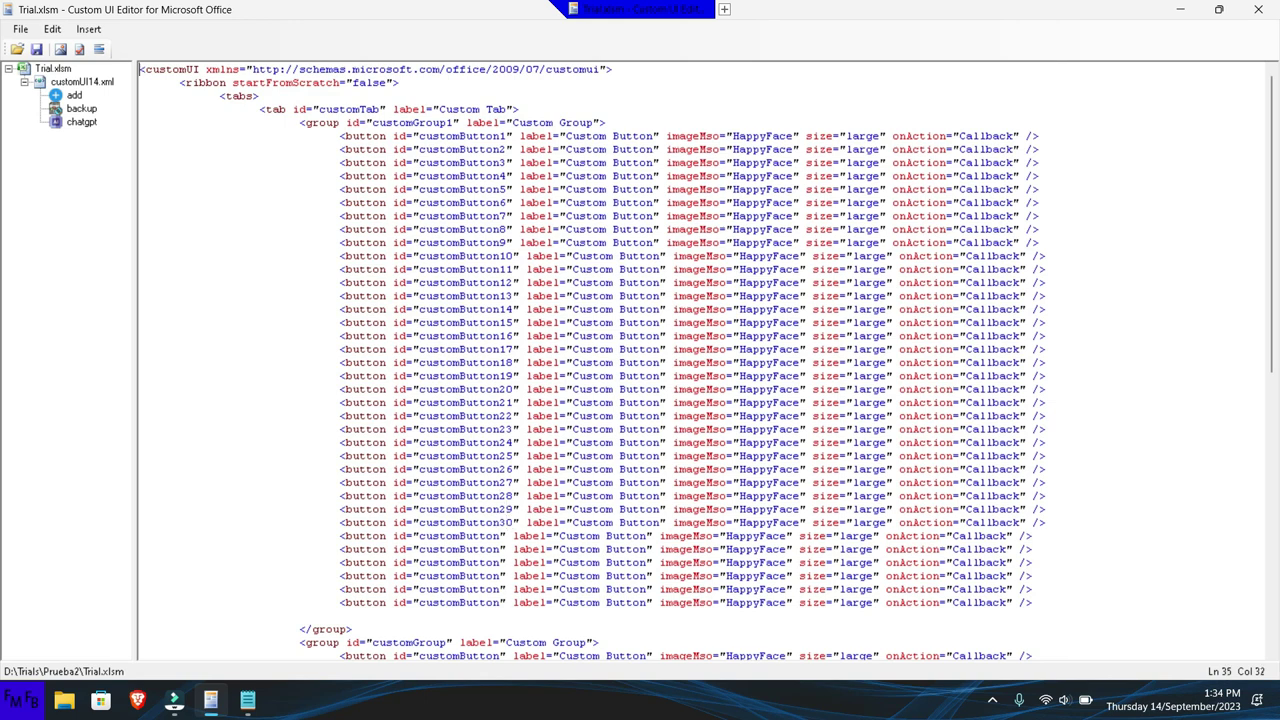
pyautogui.click(502, 536)
pyautogui.write('31')
pyautogui.click(502, 549)
pyautogui.write('32')
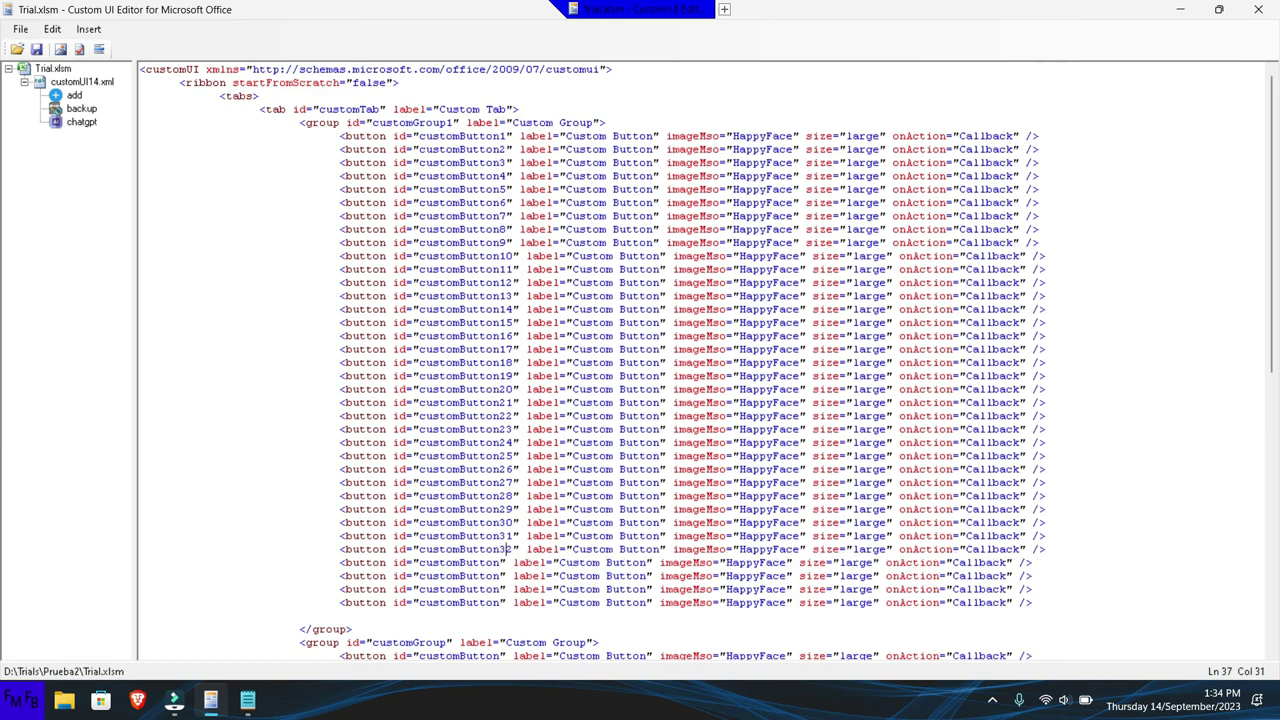
pyautogui.click(502, 562)
pyautogui.write('33')
pyautogui.click(502, 576)
pyautogui.write('34')
pyautogui.click(504, 589)
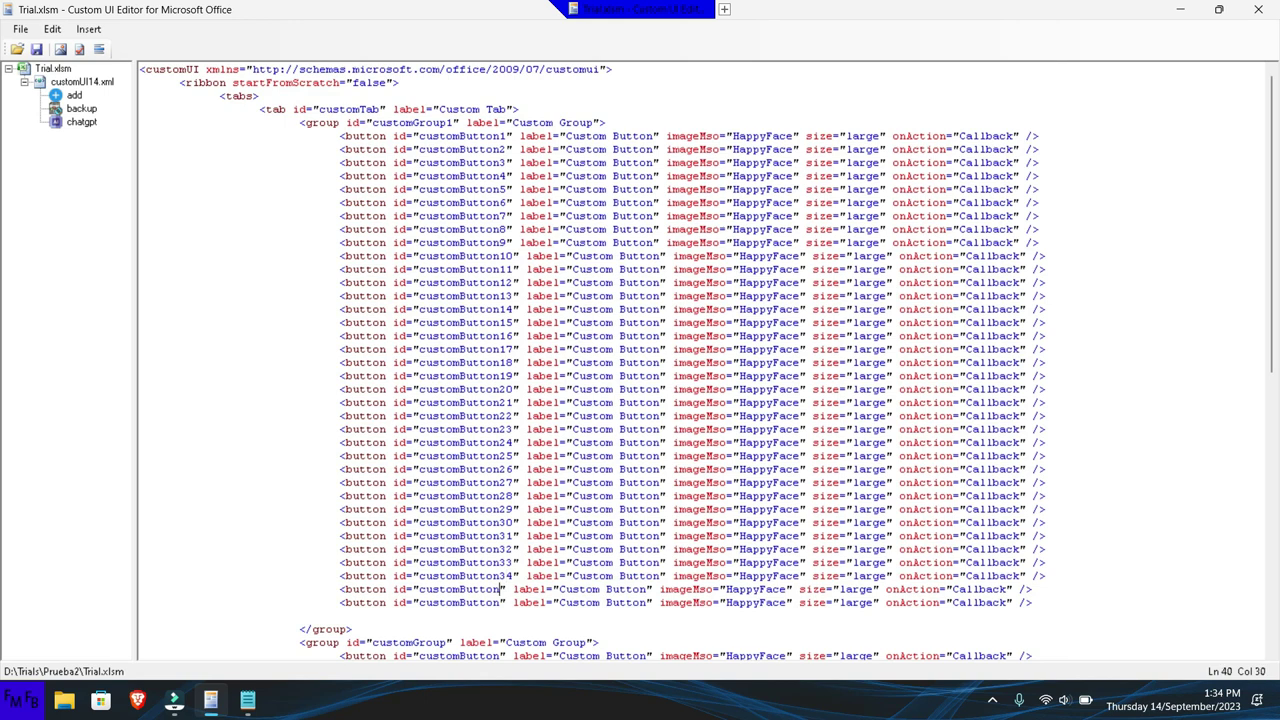
pyautogui.write('35')
pyautogui.click(504, 602)
pyautogui.write('3')
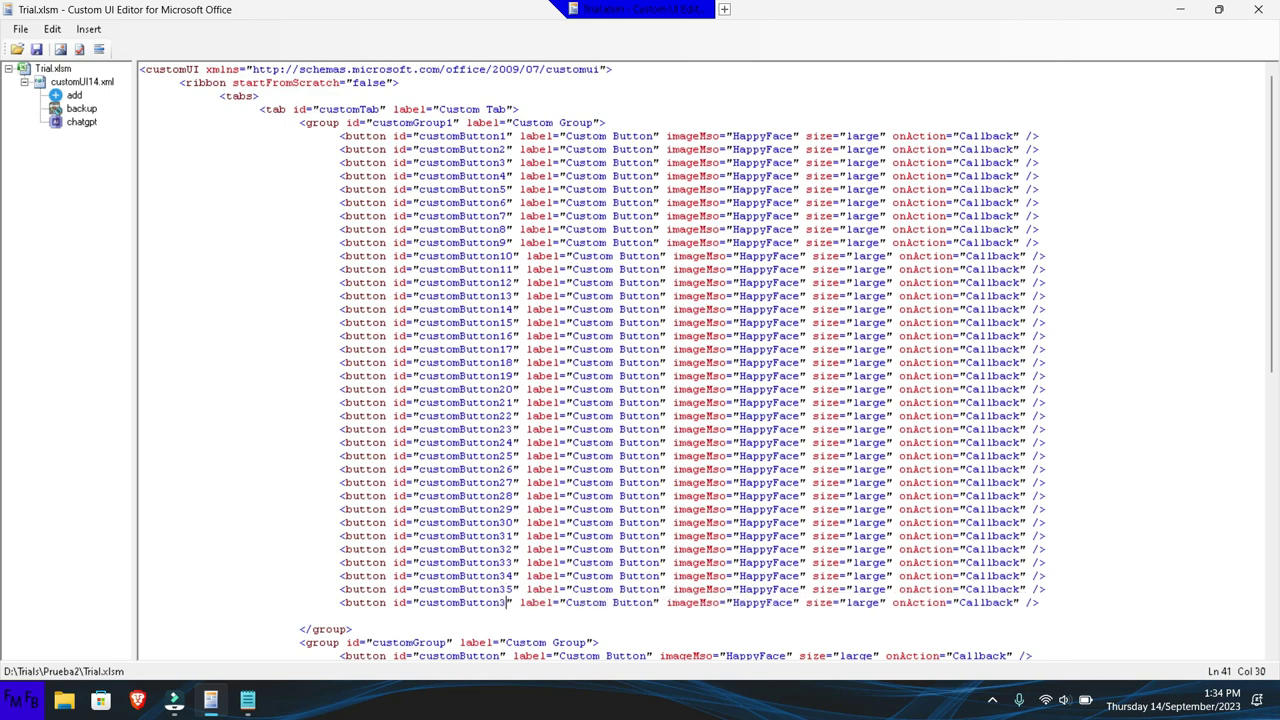
pyautogui.write('6')
pyautogui.hotkey('ctrl', 'Right')
pyautogui.hotkey('ctrl', 'Right')
pyautogui.hotkey('ctrl', 'Right')
pyautogui.hotkey('ctrl', 'Right')
pyautogui.hotkey('ctrl', 'Right')
pyautogui.hotkey('ctrl', 'Right')
pyautogui.hotkey('ctrl', 'Right')
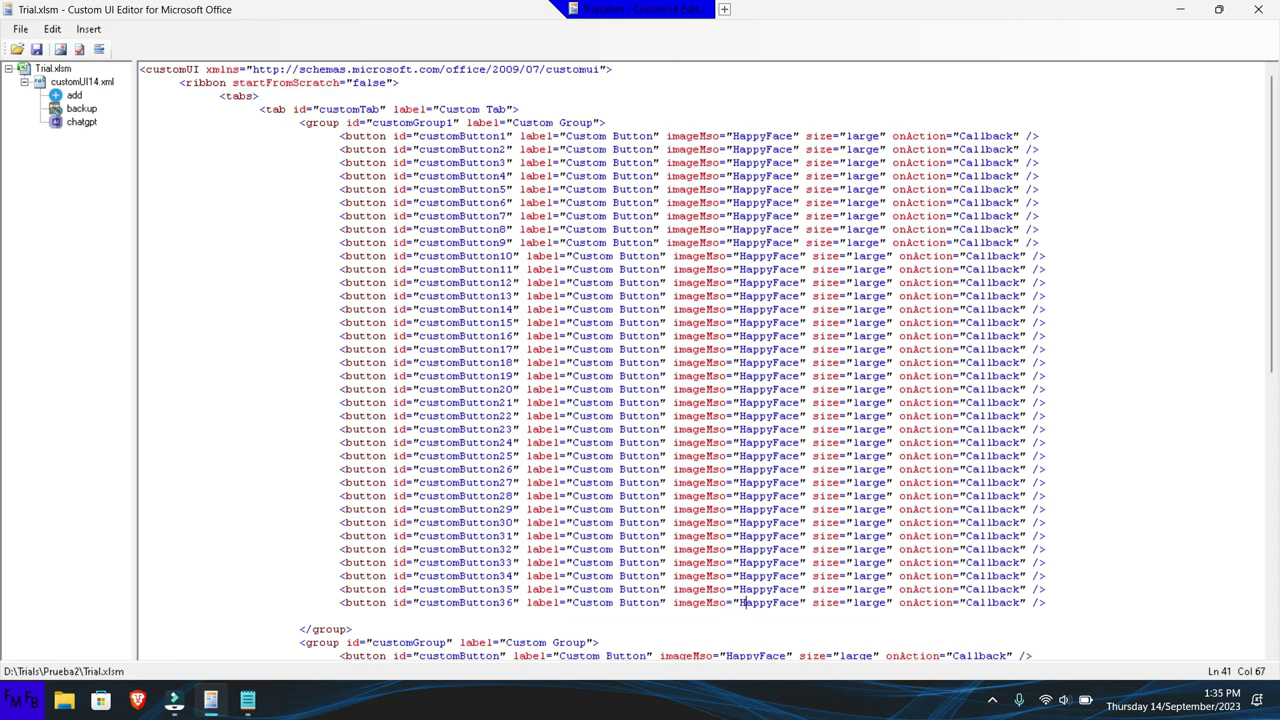
# - On customButton36, change imageMso="HappyFace" to image="ADD"
pyautogui.press('Left')
pyautogui.press('Left')
pyautogui.press('Delete')
pyautogui.press('BackSpace')
pyautogui.press('BackSpace')
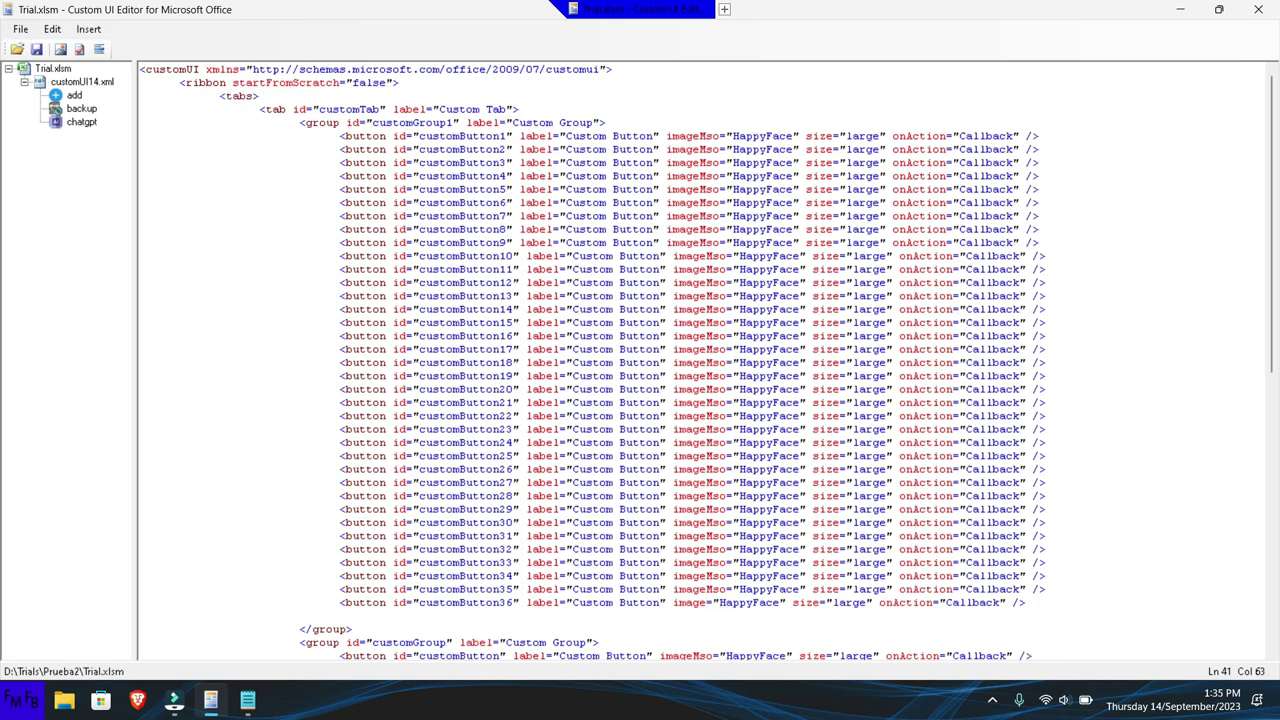
pyautogui.hotkey('ctrl', 'shift', 'Right')
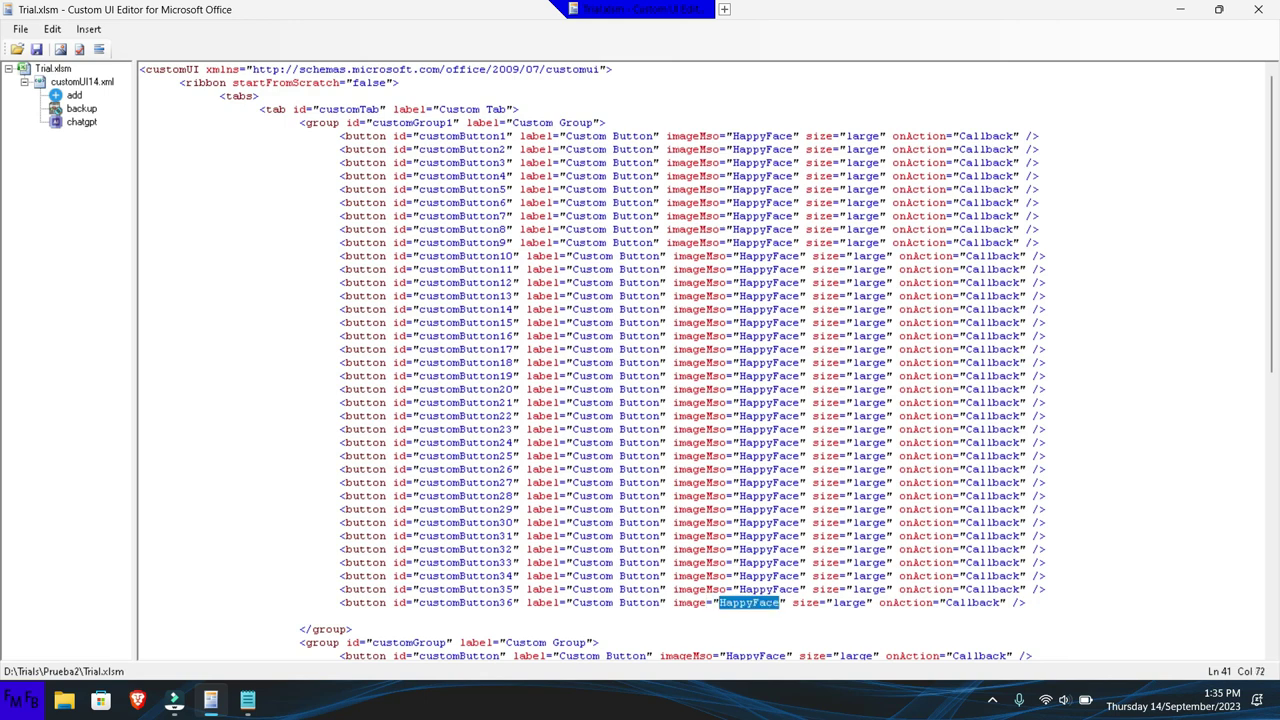
pyautogui.write('ADD')
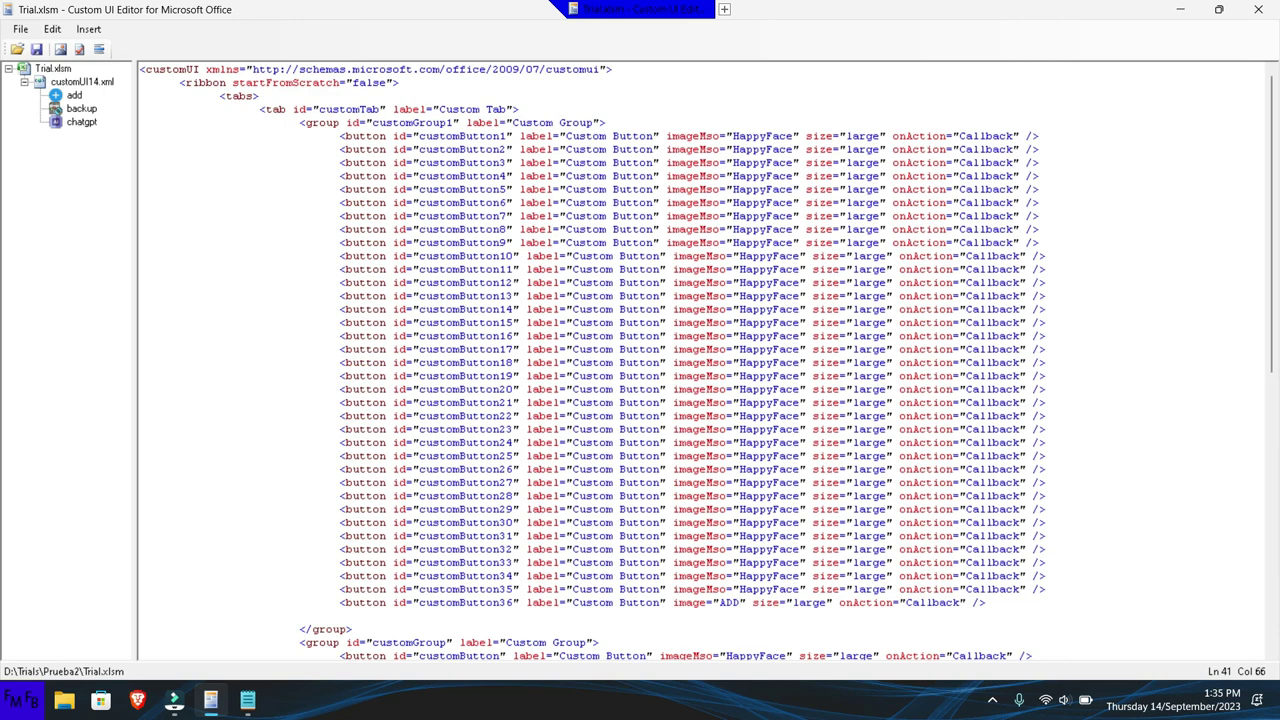
pyautogui.press('Right')
pyautogui.press('Right')
pyautogui.press('Right')
pyautogui.press('Right')
pyautogui.press('Right')
pyautogui.press('Right')
# - Rename the callbacks of customButton36 through customButton29 to Callback36–Callback29, fixing a stray digit
pyautogui.write('36')
pyautogui.click(1032, 589)
pyautogui.click(1020, 589)
pyautogui.write('35')
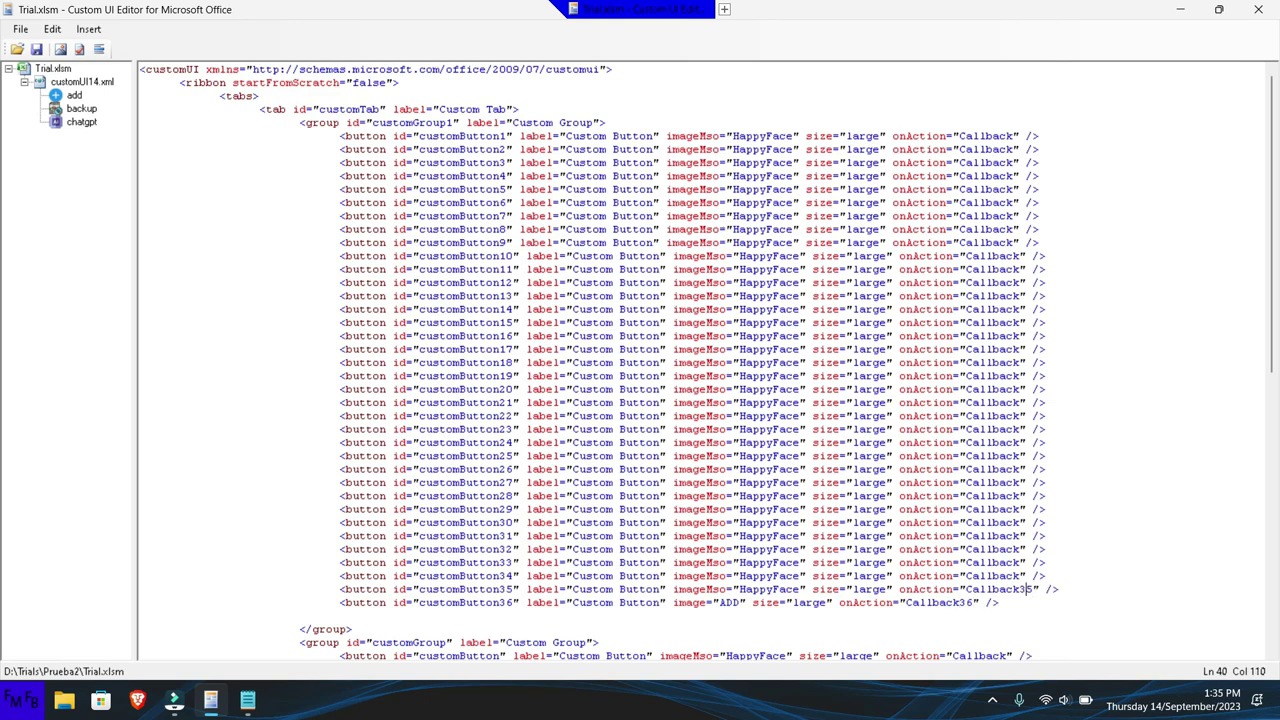
pyautogui.click(1020, 576)
pyautogui.write('34')
pyautogui.click(1020, 562)
pyautogui.write('33')
pyautogui.click(1020, 549)
pyautogui.write('32')
pyautogui.click(1020, 535)
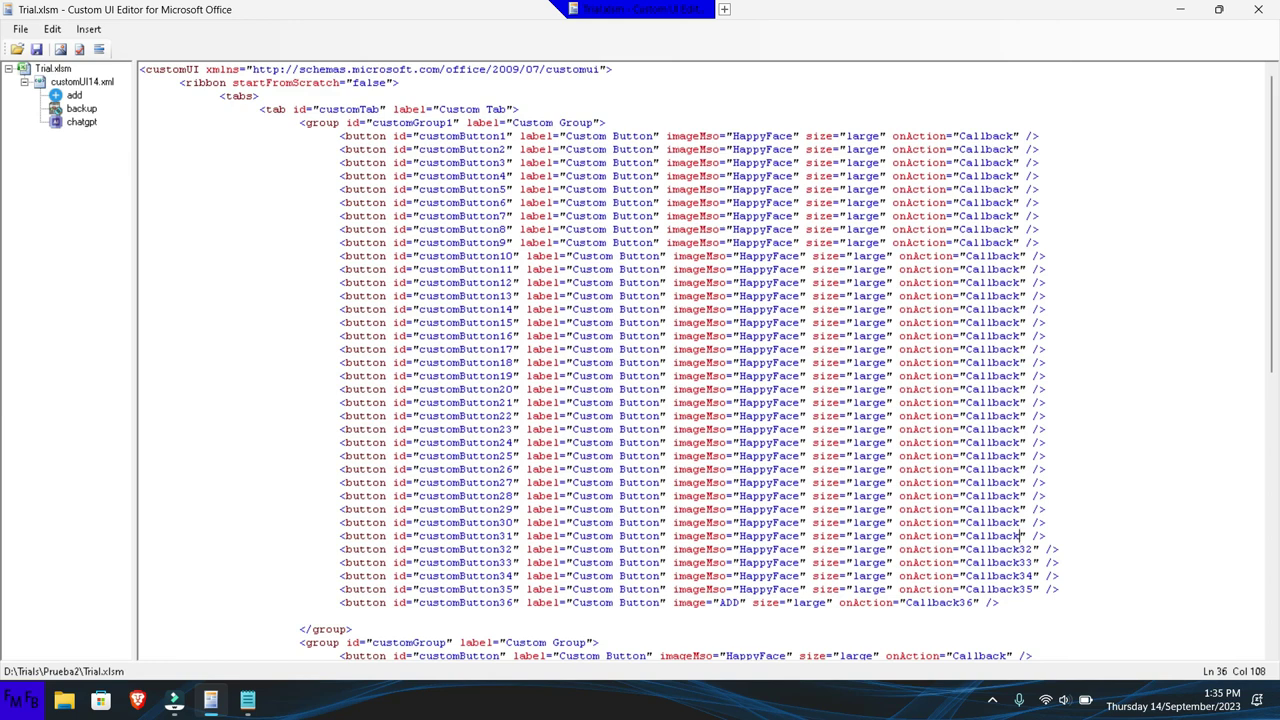
pyautogui.write('31')
pyautogui.click(1020, 522)
pyautogui.write('30')
pyautogui.click(1020, 509)
pyautogui.write('31')
pyautogui.click(1026, 495)
pyautogui.click(1027, 509)
pyautogui.press('Delete')
pyautogui.write('29')
# - Number the callbacks of customButton28 through customButton16 as Callback28–Callback16
pyautogui.click(1020, 509)
pyautogui.click(1020, 495)
pyautogui.write('28')
pyautogui.click(1021, 482)
pyautogui.write('2')
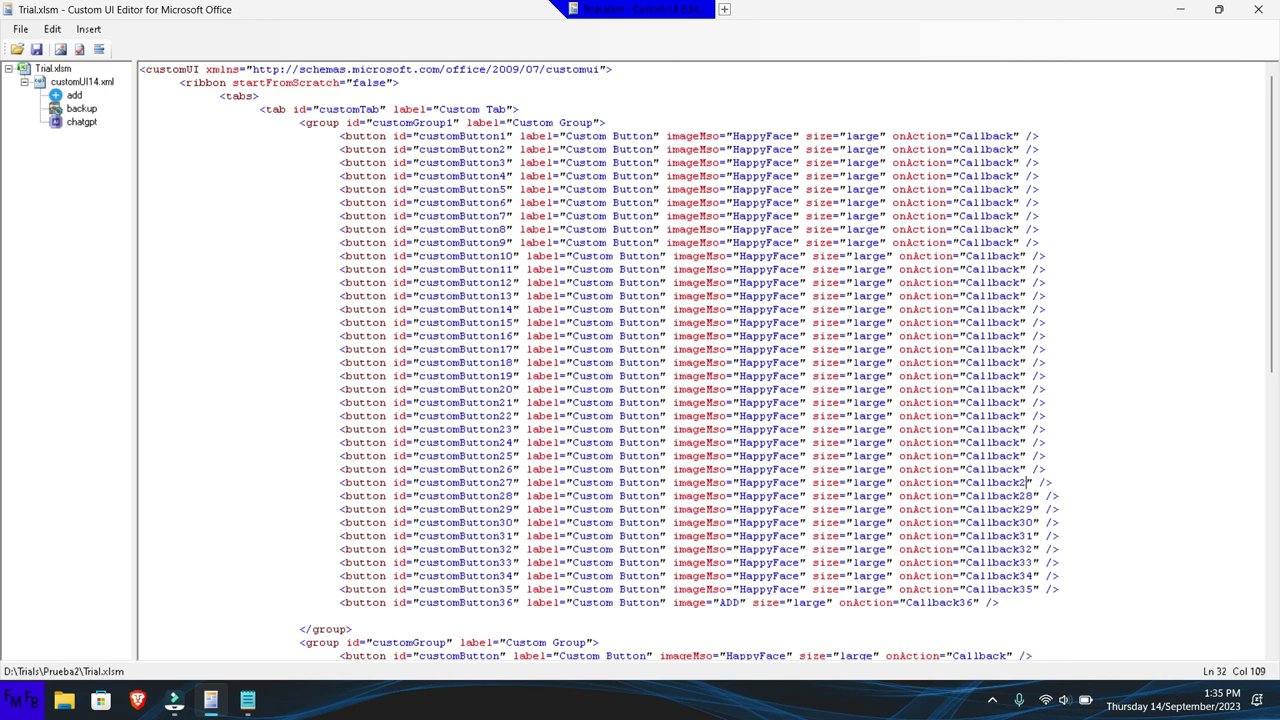
pyautogui.write('7')
pyautogui.click(1020, 469)
pyautogui.write('26')
pyautogui.click(1020, 455)
pyautogui.write('25')
pyautogui.click(1020, 442)
pyautogui.write('24')
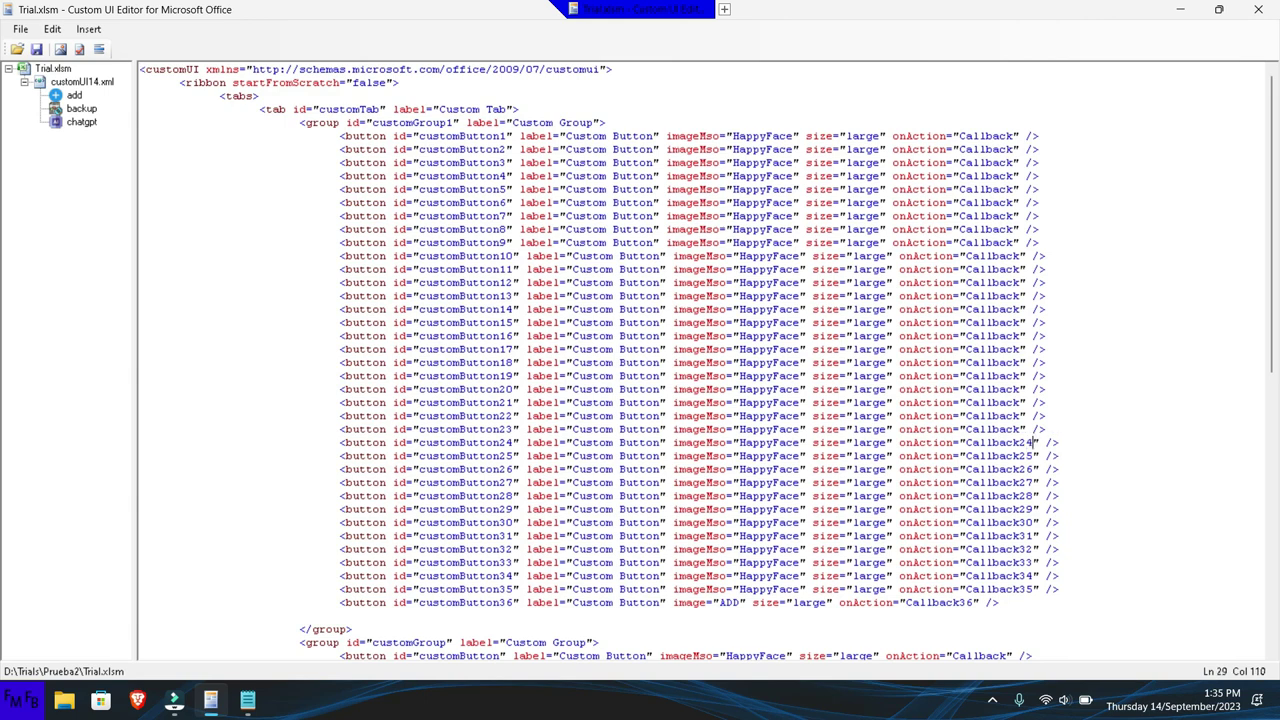
pyautogui.click(1020, 429)
pyautogui.write('3')
pyautogui.press('Left')
pyautogui.write('2')
pyautogui.click(1020, 415)
pyautogui.write('22')
pyautogui.click(1020, 402)
pyautogui.write('21')
pyautogui.click(1020, 389)
pyautogui.write('20')
pyautogui.click(1020, 376)
pyautogui.write('19')
pyautogui.click(1020, 362)
pyautogui.write('18')
pyautogui.click(1020, 349)
pyautogui.write('17')
pyautogui.click(1020, 336)
pyautogui.write('16')
# - Number the callbacks of customButton15 through customButton9 as Callback15–Callback9, fixing the misplaced 9
pyautogui.click(1020, 336)
pyautogui.click(1020, 322)
pyautogui.write('15')
pyautogui.click(1020, 309)
pyautogui.write('14')
pyautogui.click(1020, 296)
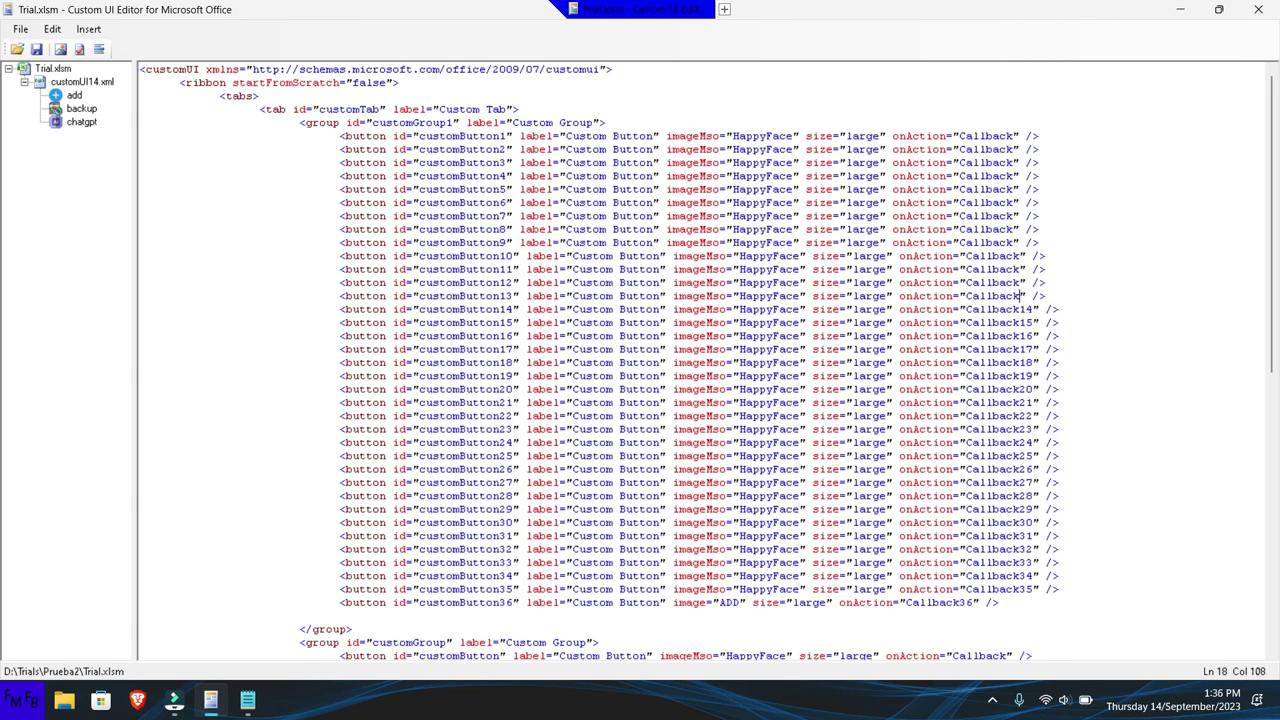
pyautogui.write('13')
pyautogui.click(1020, 283)
pyautogui.write('12')
pyautogui.click(1020, 269)
pyautogui.write('11')
pyautogui.click(1020, 256)
pyautogui.write('10')
pyautogui.click(1020, 242)
pyautogui.write('9')
pyautogui.click(1020, 242)
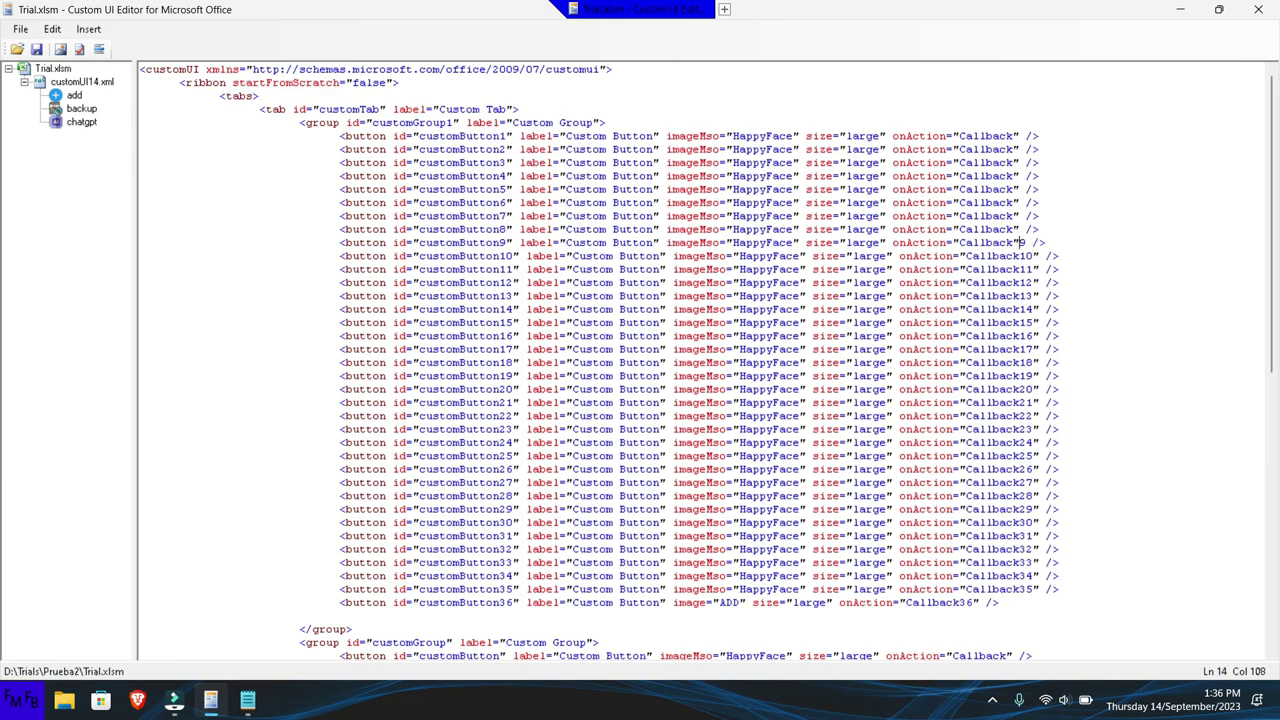
pyautogui.press('Delete')
pyautogui.press('Left')
pyautogui.write('9')
pyautogui.write('8')
# - Number the remaining callbacks down to Callback1, correcting the mistyped 5, then review the list
pyautogui.click(1014, 216)
pyautogui.write('7')
pyautogui.press('Up')
pyautogui.write('6')
pyautogui.click(1014, 189)
pyautogui.write('5')
pyautogui.click(1014, 176)
pyautogui.write('5')
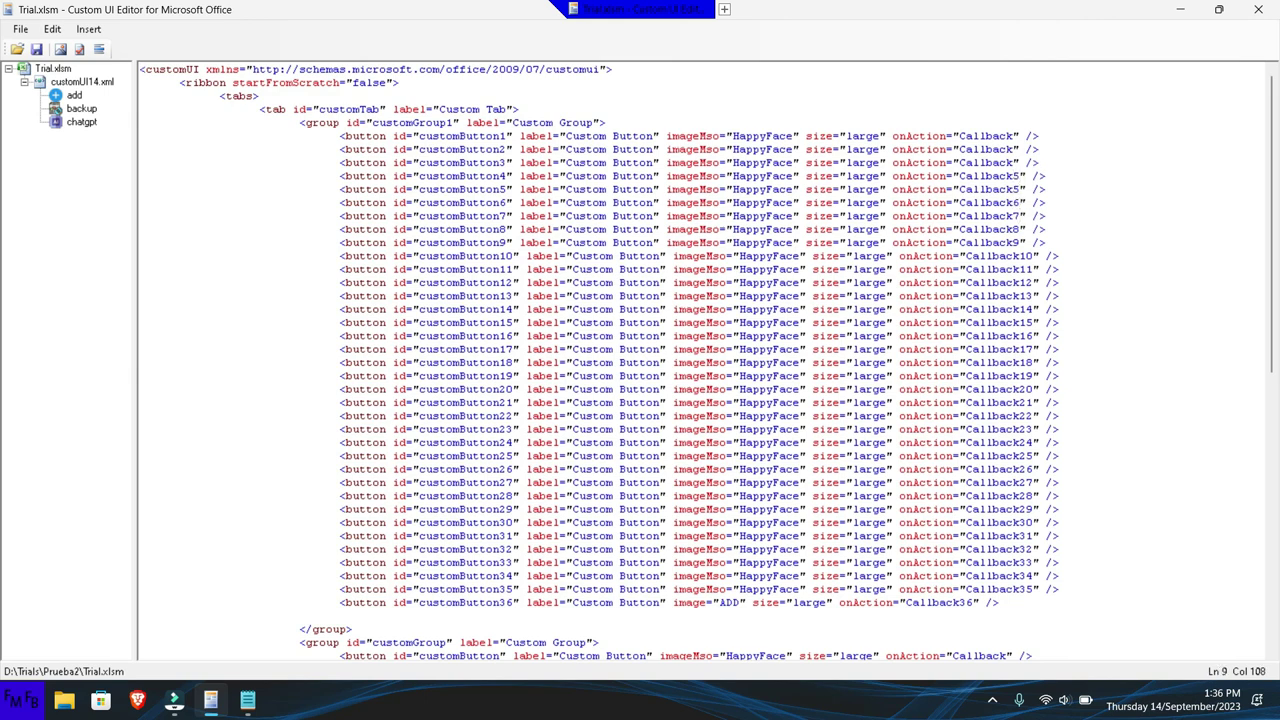
pyautogui.press('BackSpace')
pyautogui.write('4')
pyautogui.click(1014, 162)
pyautogui.write('3')
pyautogui.click(1014, 149)
pyautogui.write('2')
pyautogui.click(1014, 136)
pyautogui.write('1')
pyautogui.click(1020, 349)
pyautogui.press('Down')
pyautogui.press('Down')
pyautogui.press('Down')
pyautogui.press('Down')
pyautogui.press('Down')
pyautogui.press('Down')
pyautogui.press('Down')
pyautogui.press('Down')
pyautogui.press('Down')
pyautogui.press('Down')
# - Add an empty IMAGE="" attribute before the closing bracket of the second group tag
pyautogui.scroll(-5, 212, 629)
pyautogui.scroll(-5, 212, 629)
pyautogui.scroll(-2, 212, 629)
pyautogui.click(212, 629)
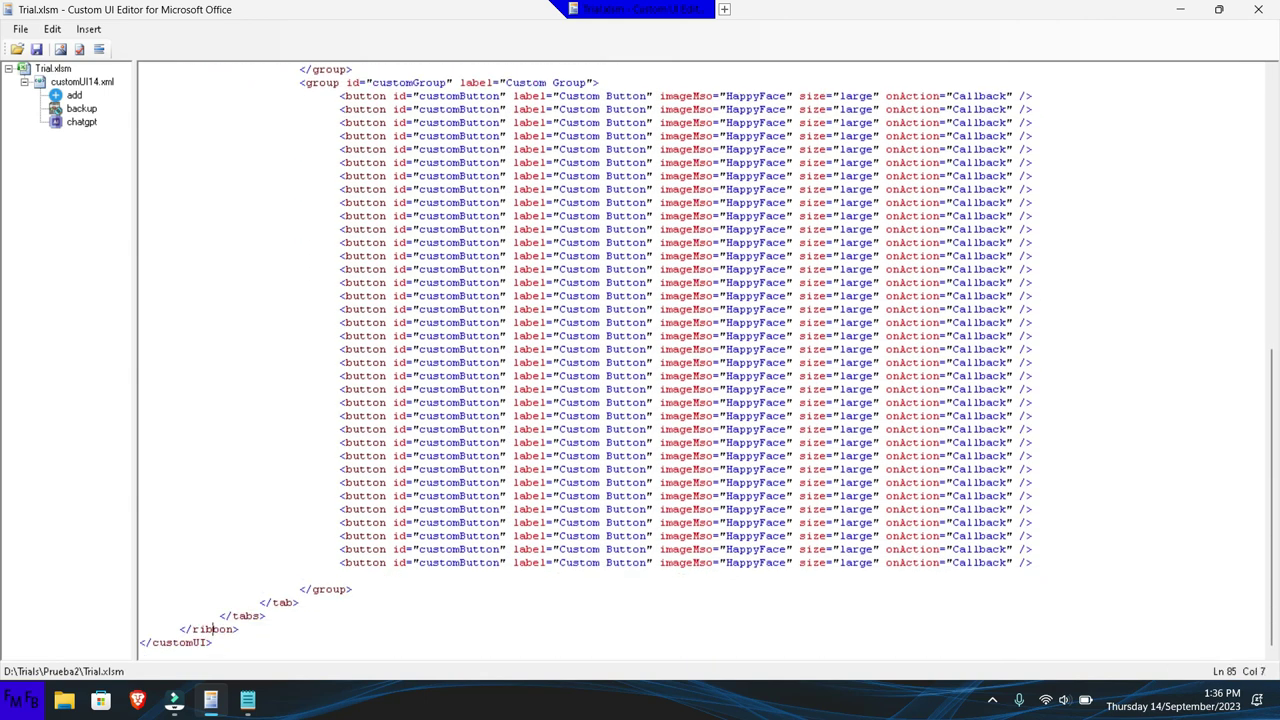
pyautogui.press('Up')
pyautogui.press('Up')
pyautogui.press('Up')
pyautogui.press('Up')
pyautogui.press('Up')
pyautogui.press('Up')
pyautogui.press('Up')
pyautogui.press('Up')
pyautogui.press('Up')
pyautogui.press('End')
pyautogui.press('Left')
pyautogui.scroll(14, 700, 360)
pyautogui.write('IMAGE=""')
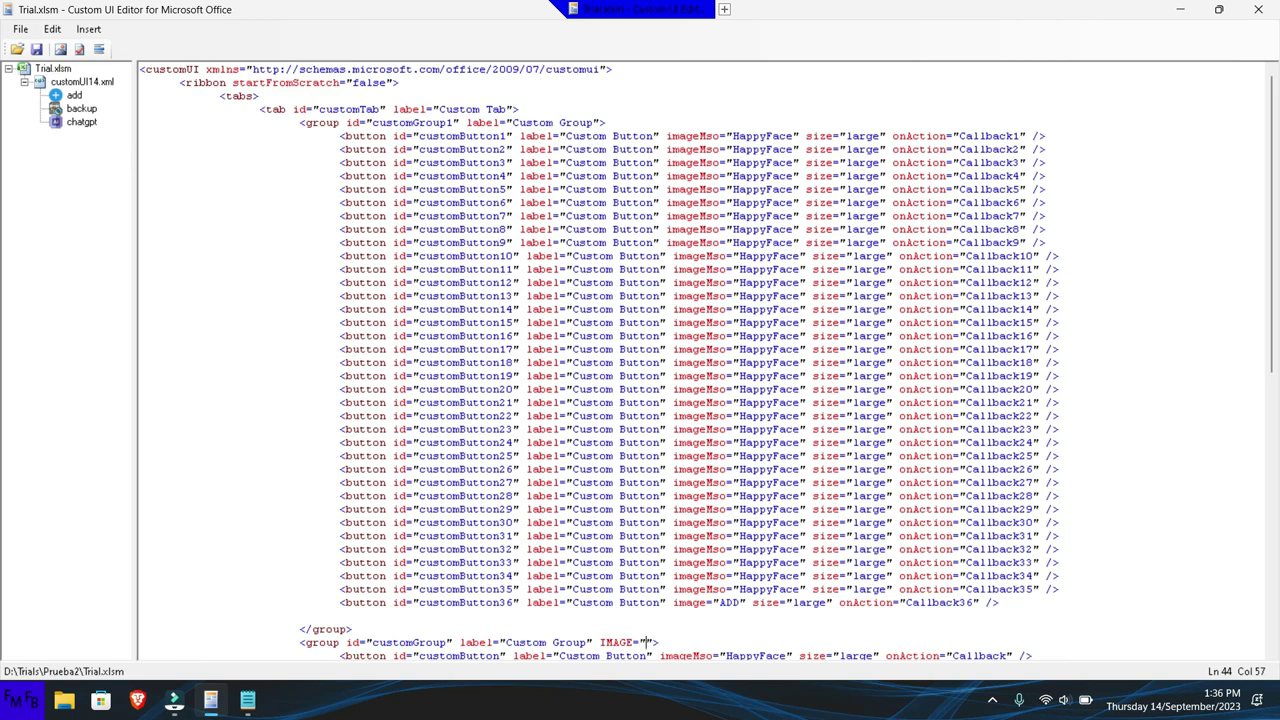
pyautogui.doubleClick(615, 642)
pyautogui.click(643, 642)
# - Correct the attribute to lowercase image="add", removing the ADDD typo
pyautogui.write('ADDD')
pyautogui.press('BackSpace')
pyautogui.press('BackSpace')
pyautogui.press('BackSpace')
pyautogui.press('BackSpace')
pyautogui.press('BackSpace')
pyautogui.press('BackSpace')
pyautogui.hotkey('ctrl', 'shift', 'Left')
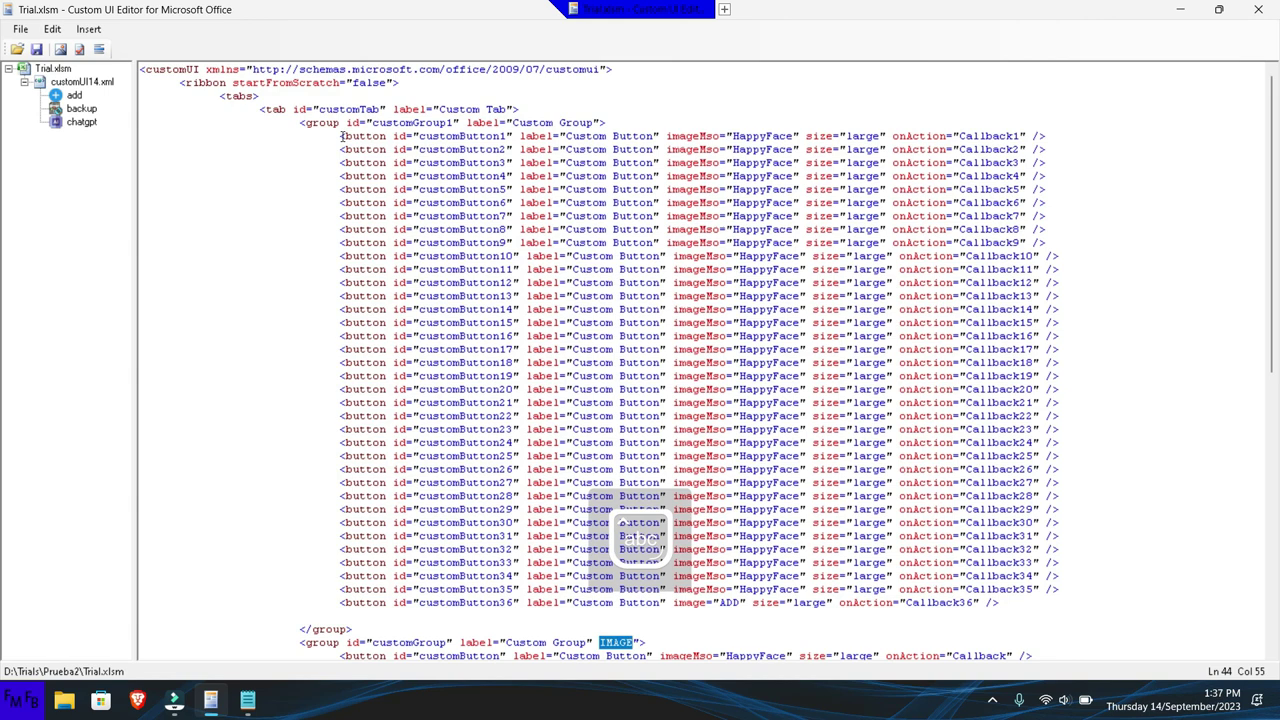
pyautogui.write('image=')
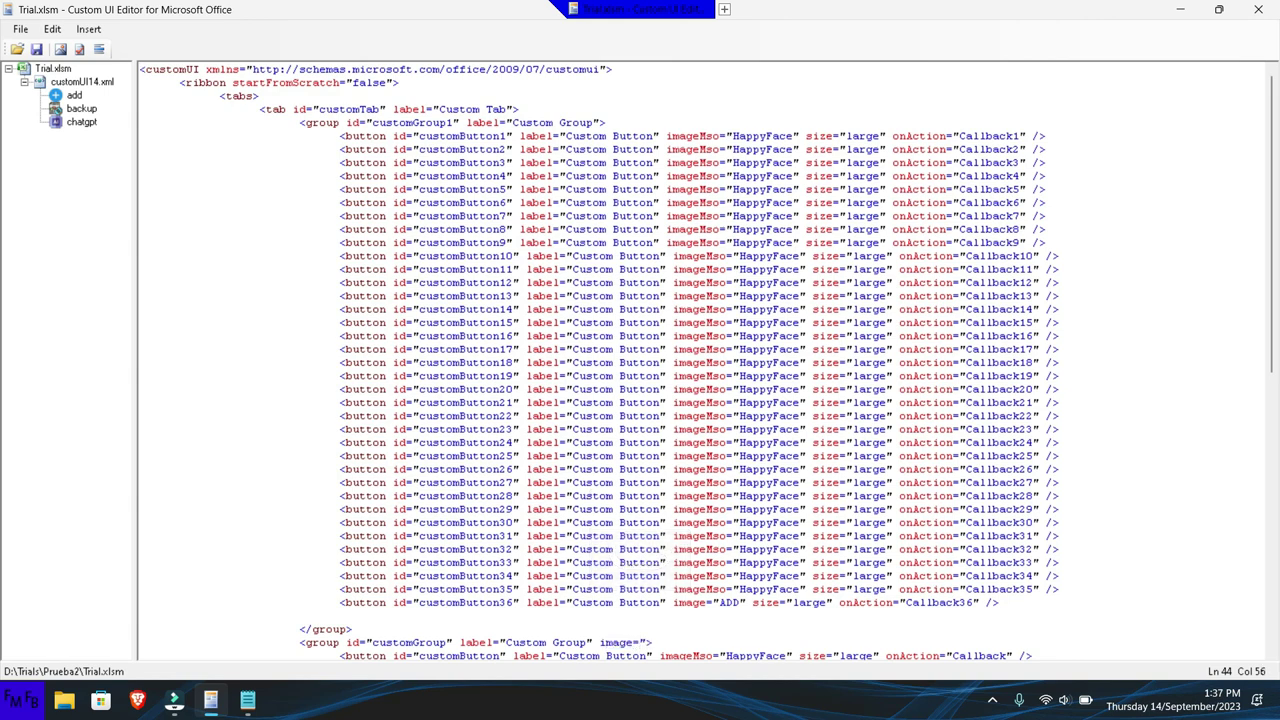
pyautogui.write('"add')
pyautogui.press('Down')
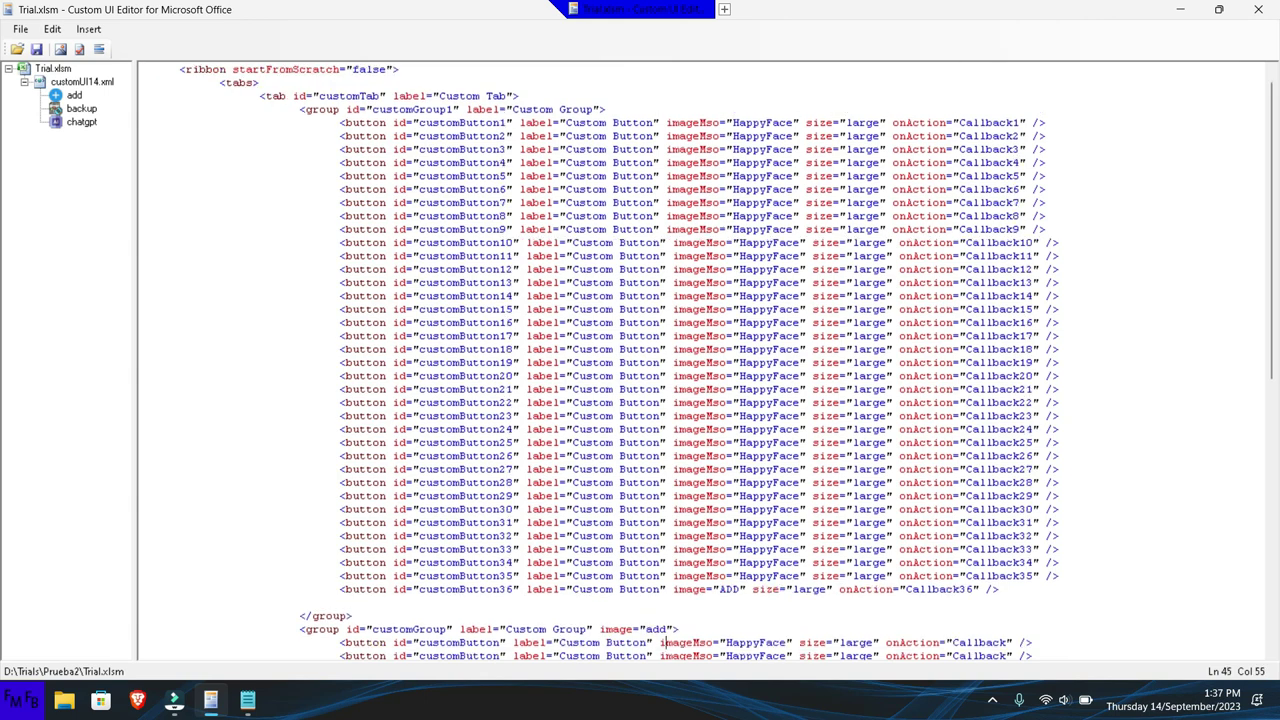
pyautogui.press('Left')
pyautogui.press('Left')
pyautogui.press('Left')
# - Renumber the first pasted button ids to customButton37 through customButton43
pyautogui.write('37')
pyautogui.press('Down')
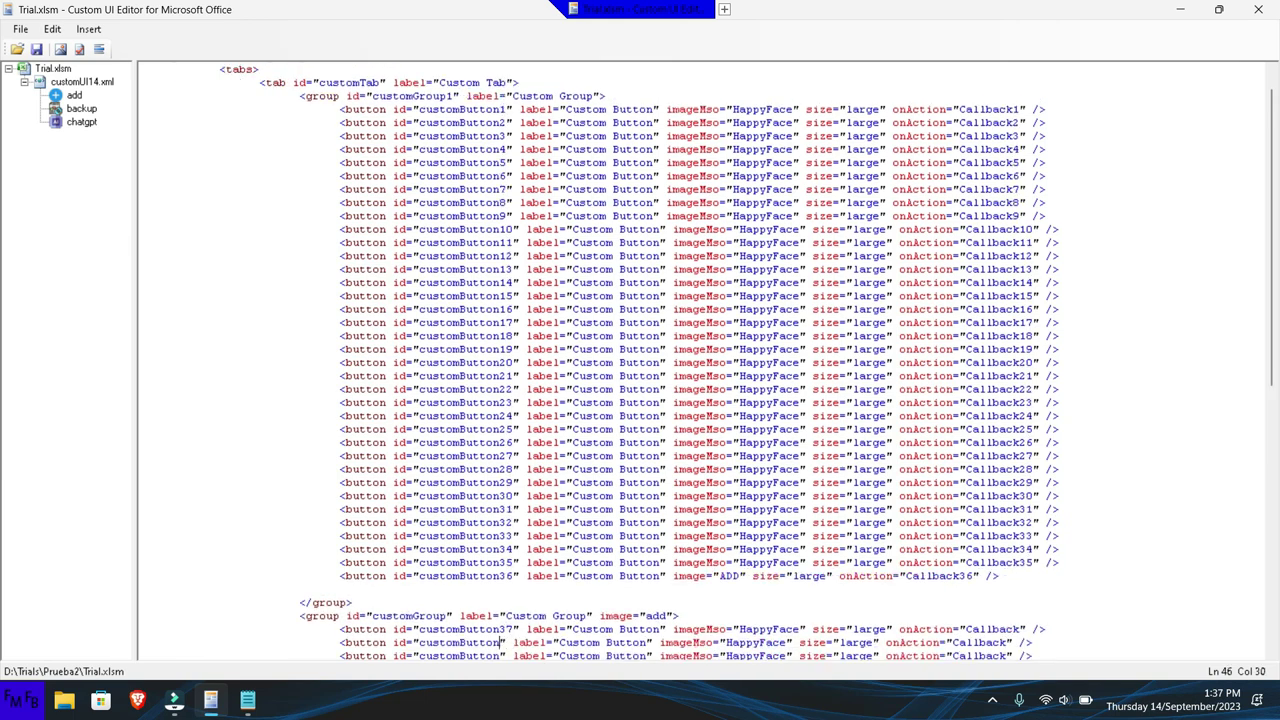
pyautogui.write('38')
pyautogui.press('Down')
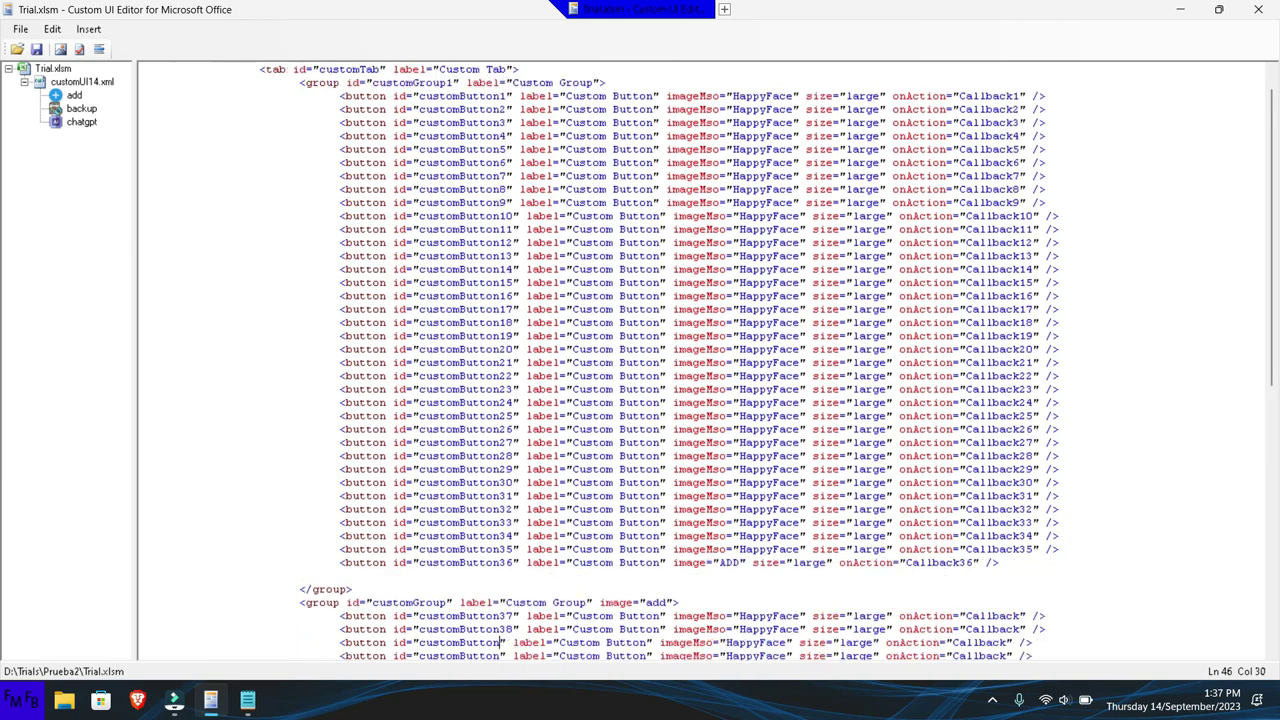
pyautogui.write('39')
pyautogui.press('Down')
pyautogui.write('40')
pyautogui.press('Down')
pyautogui.write('41')
pyautogui.press('Down')
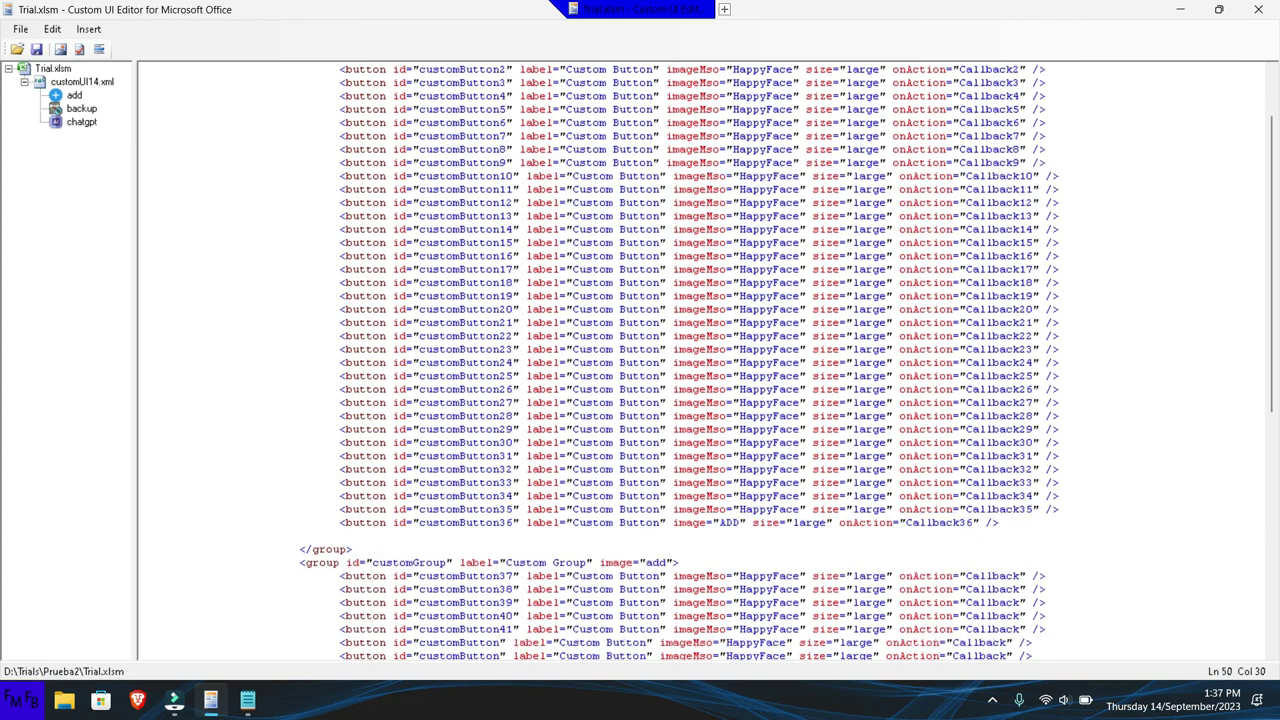
pyautogui.write('42')
# - Renumber the next button ids to customButton44 through customButton50
pyautogui.press('Down')
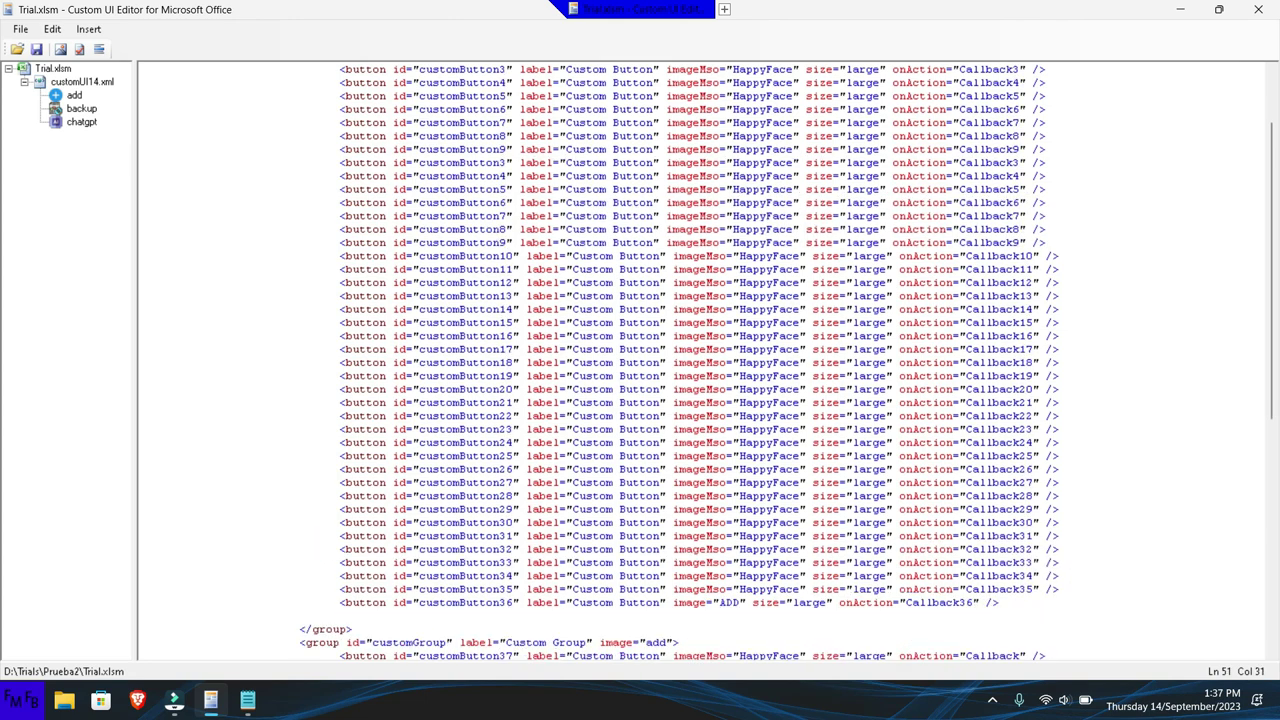
pyautogui.press('Down')
pyautogui.write('44')
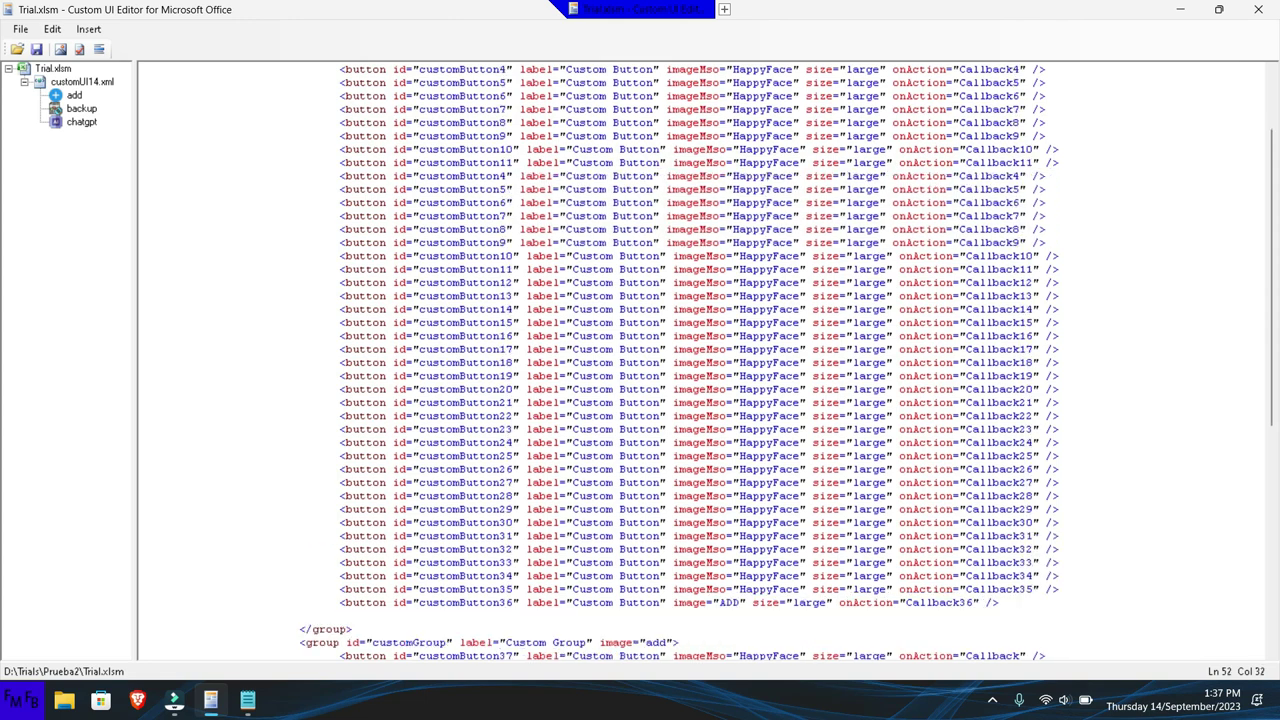
pyautogui.press('Down')
pyautogui.write('45')
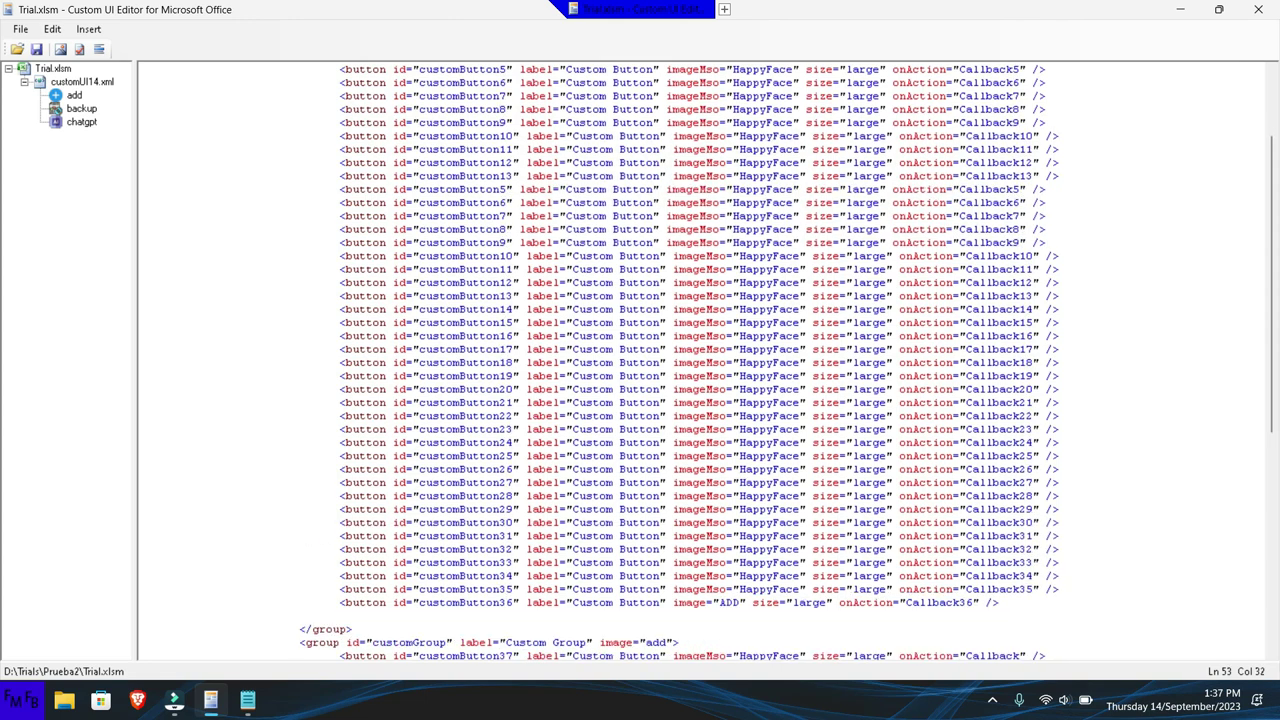
pyautogui.press('Down')
pyautogui.write('46')
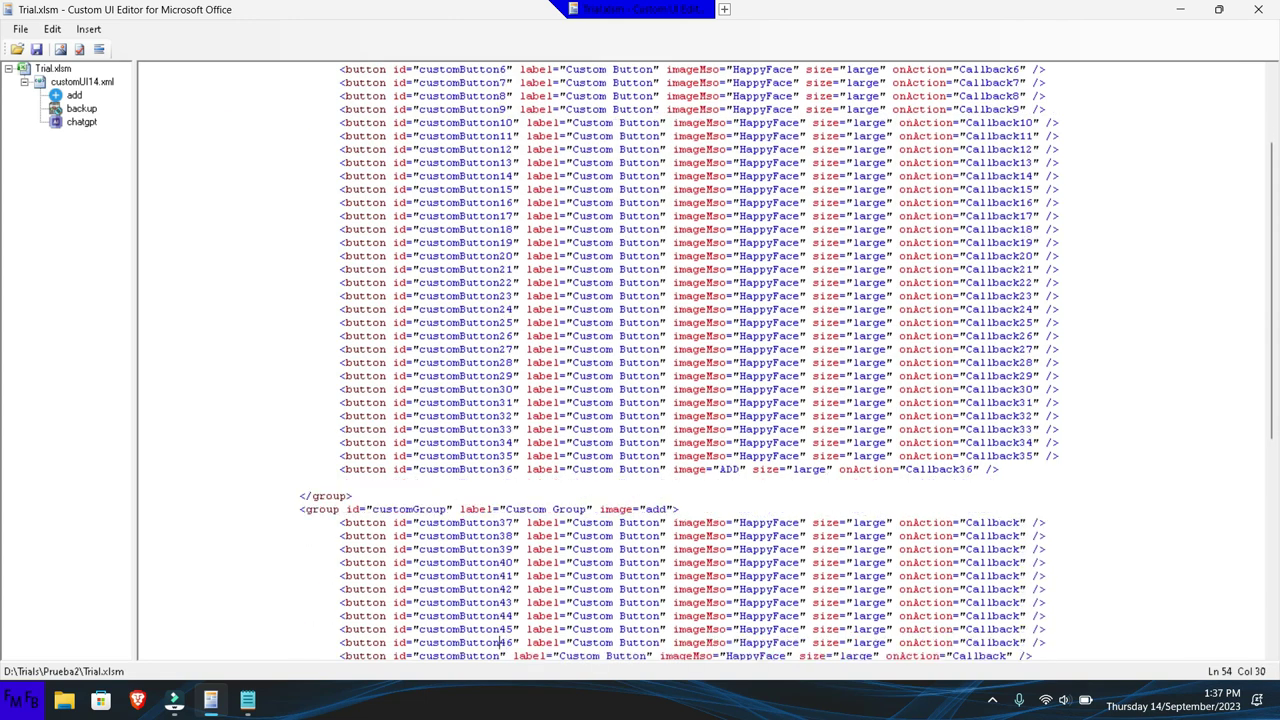
pyautogui.press('Down')
pyautogui.write('47')
pyautogui.press('Down')
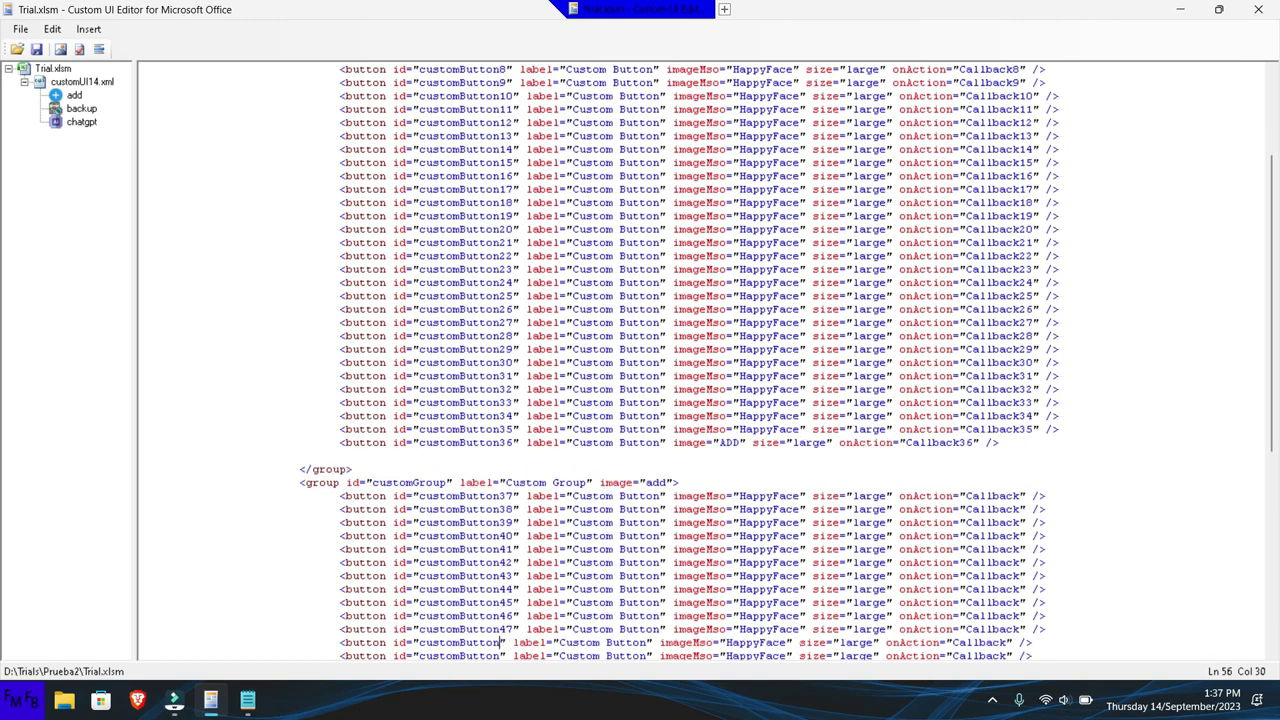
pyautogui.write('48')
pyautogui.press('Down')
pyautogui.write('49')
pyautogui.press('Down')
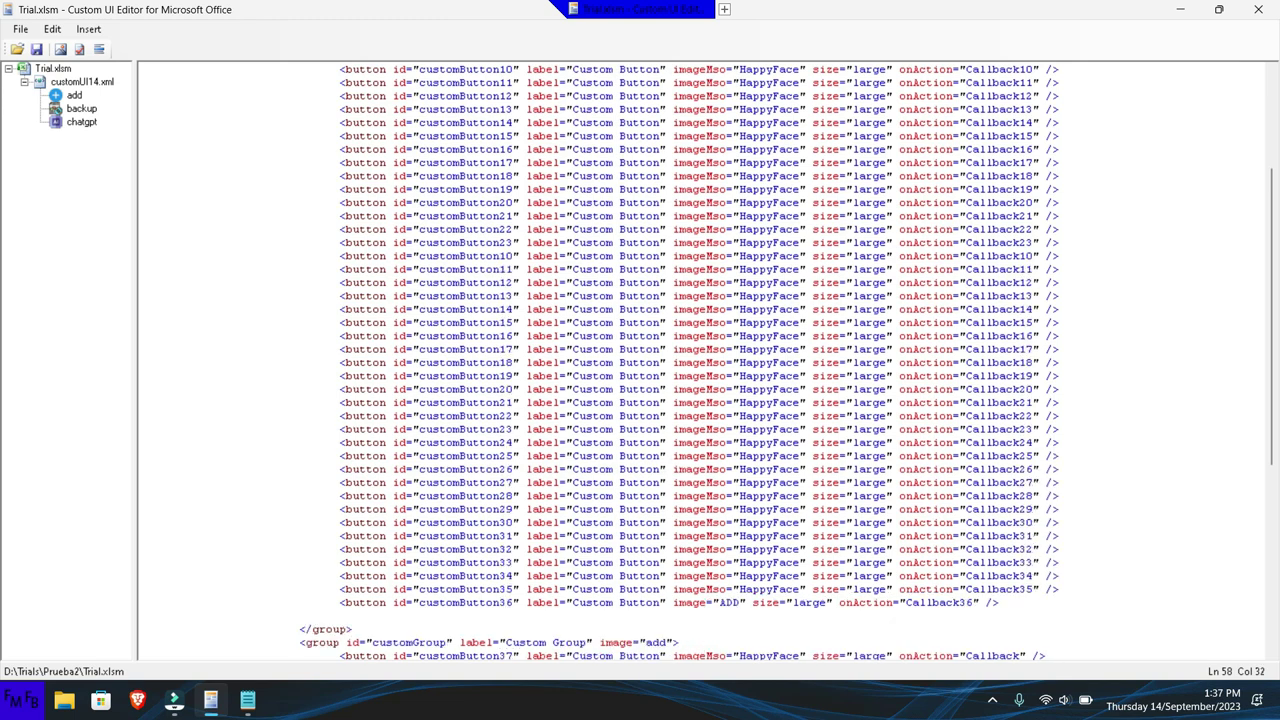
pyautogui.press('Left')
pyautogui.press('Left')
pyautogui.write('50')
# - Continue renumbering the button ids from customButton51 through customButton59
pyautogui.press('Down')
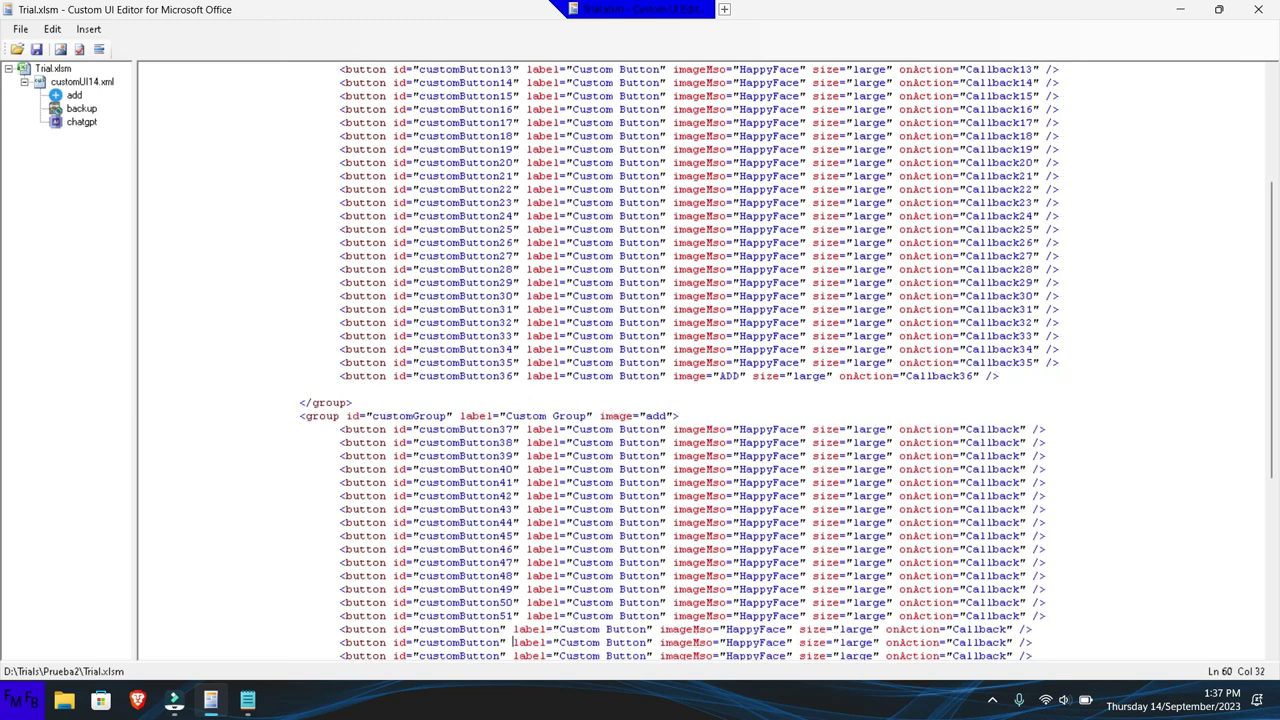
pyautogui.press('Up')
pyautogui.press('Down')
pyautogui.press('Left')
pyautogui.write('52')
pyautogui.press('Down')
pyautogui.press('Left')
pyautogui.press('Left')
pyautogui.press('Down')
pyautogui.press('Left')
pyautogui.press('Left')
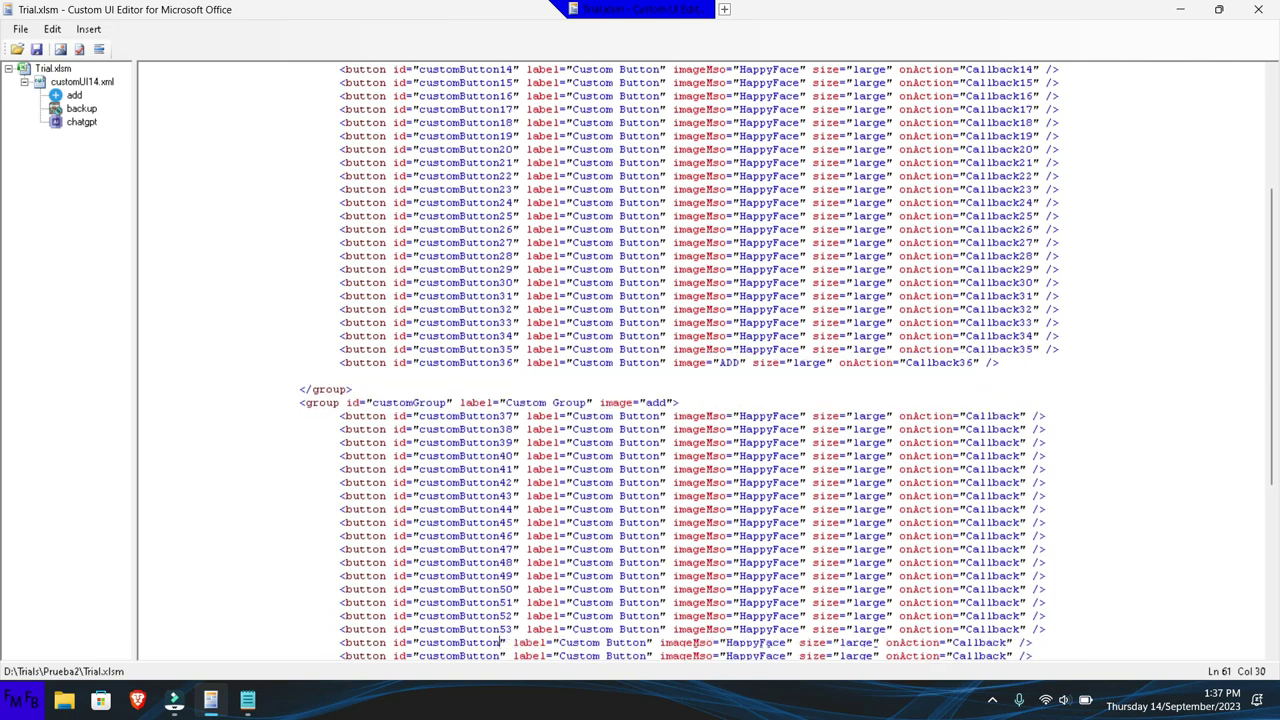
pyautogui.press('Down')
pyautogui.press('Left')
pyautogui.press('Left')
pyautogui.write('55')
pyautogui.press('Down')
pyautogui.write('56')
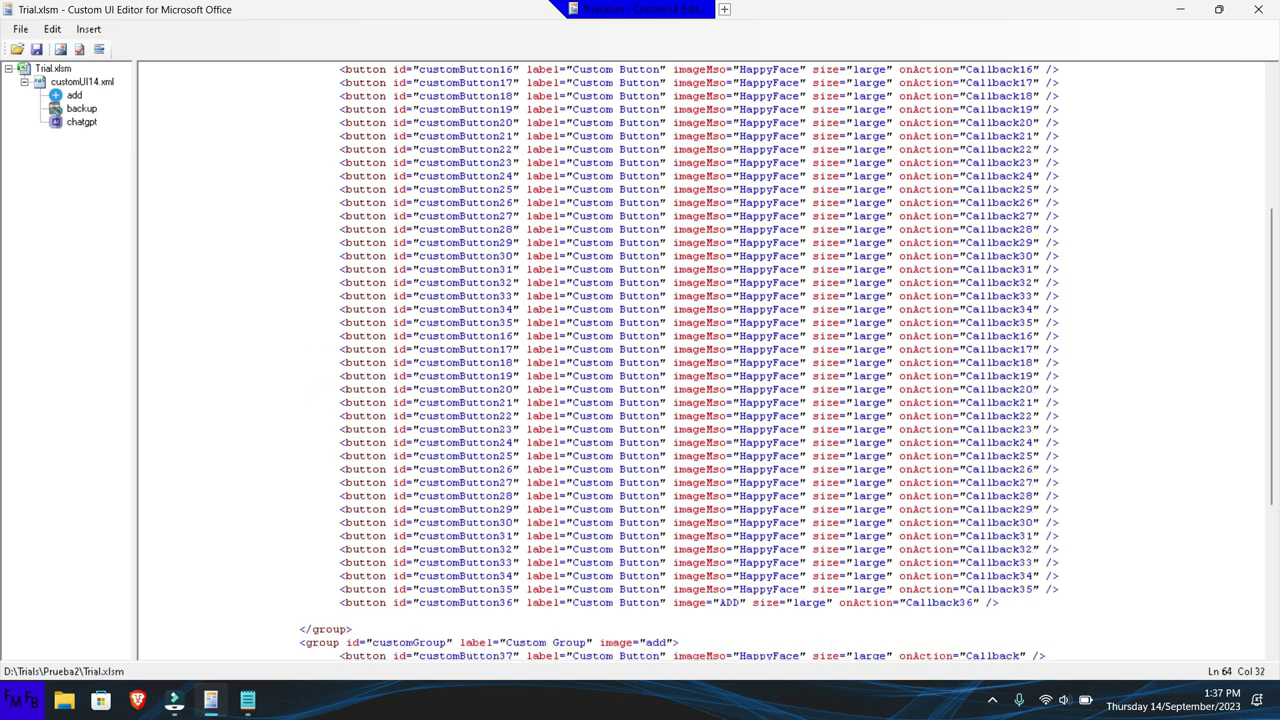
pyautogui.press('Left')
pyautogui.press('Left')
pyautogui.press('Down')
pyautogui.write('57')
pyautogui.press('Left')
pyautogui.press('Left')
pyautogui.press('Down')
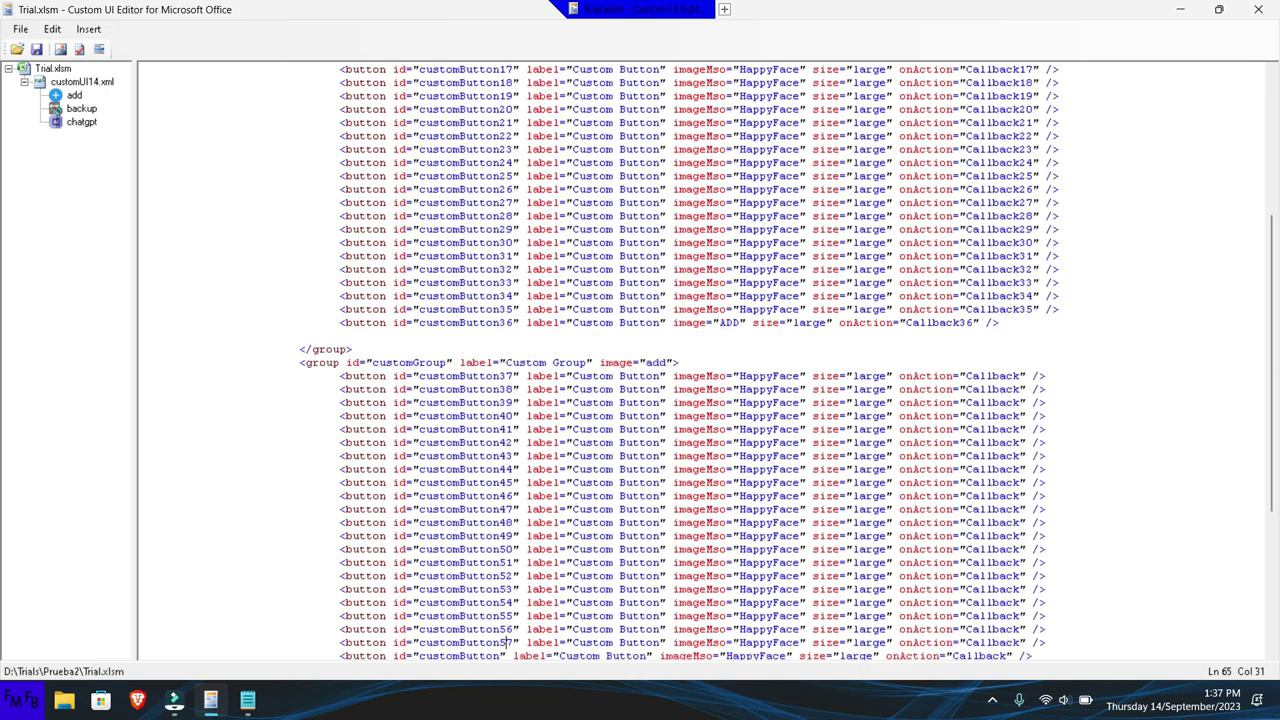
pyautogui.write('58')
pyautogui.press('Left')
pyautogui.press('Left')
pyautogui.press('Down')
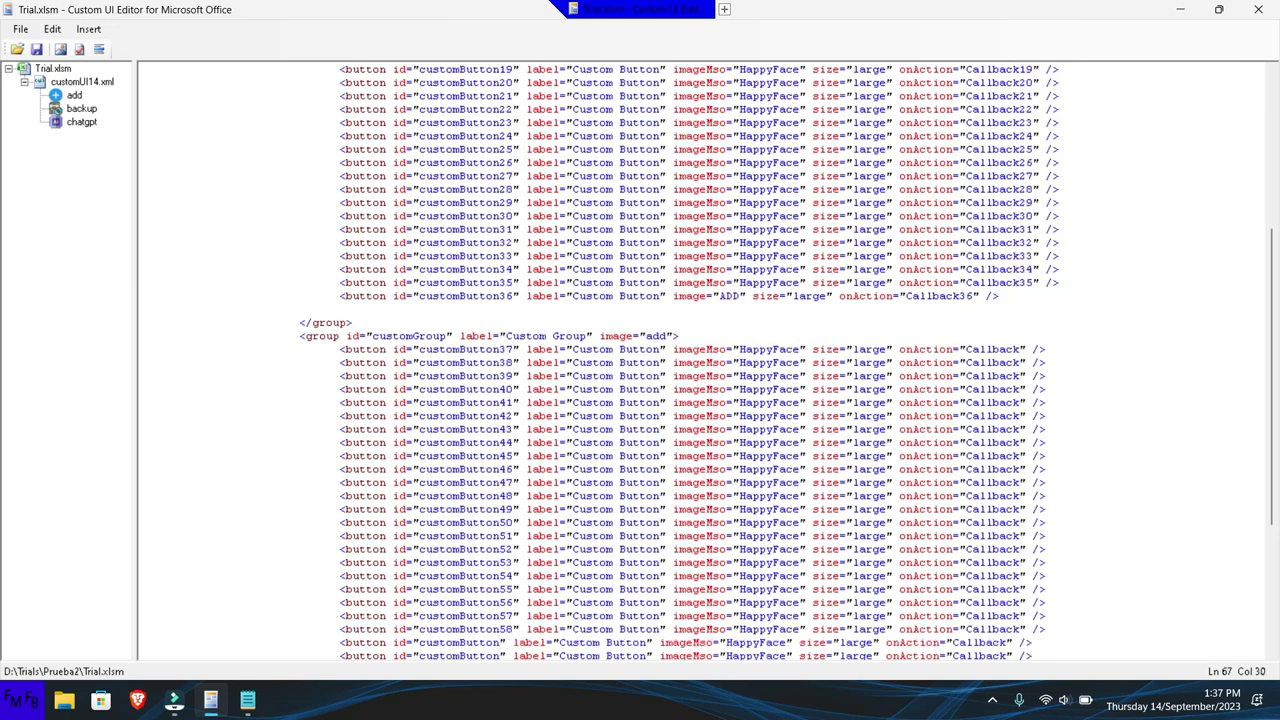
pyautogui.write('59')
# - Renumber the following button ids from customButton60 through customButton66
pyautogui.press('Left')
pyautogui.press('Left')
pyautogui.press('Down')
pyautogui.write('60')
pyautogui.press('Left')
pyautogui.press('Left')
pyautogui.press('Down')
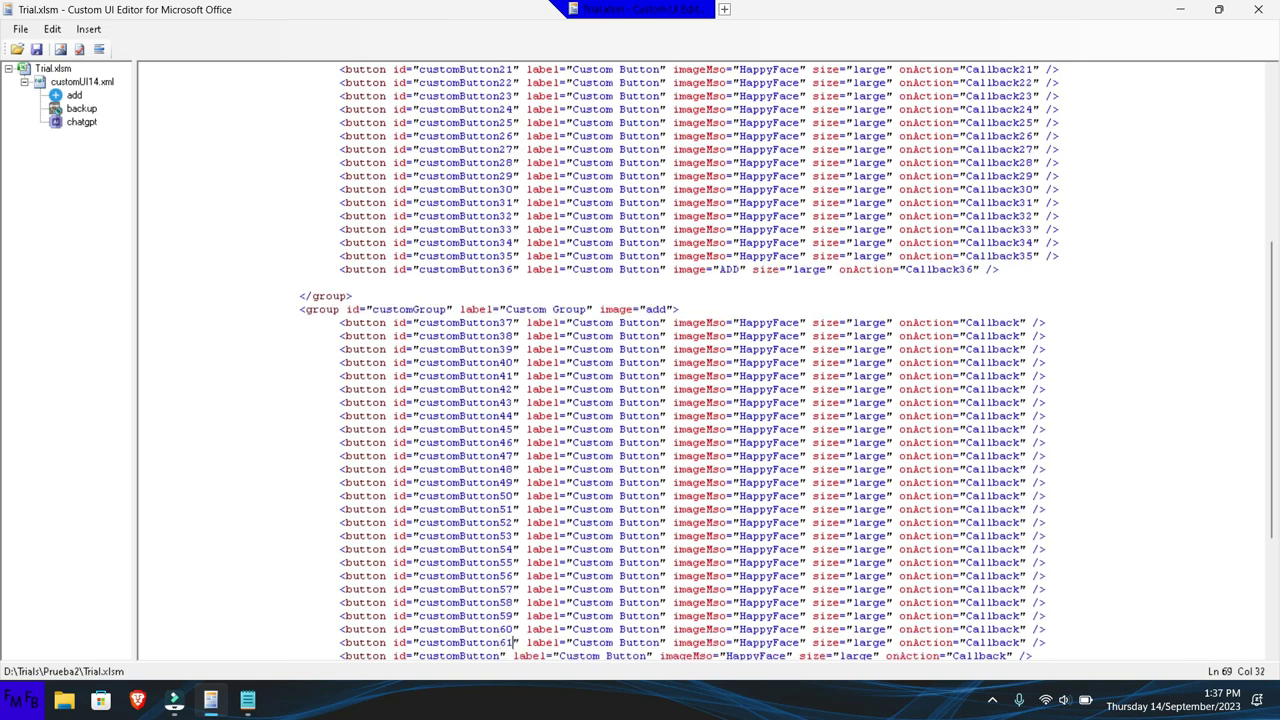
pyautogui.press('Left')
pyautogui.press('Left')
pyautogui.press('Down')
pyautogui.write('62')
pyautogui.press('Left')
pyautogui.press('Left')
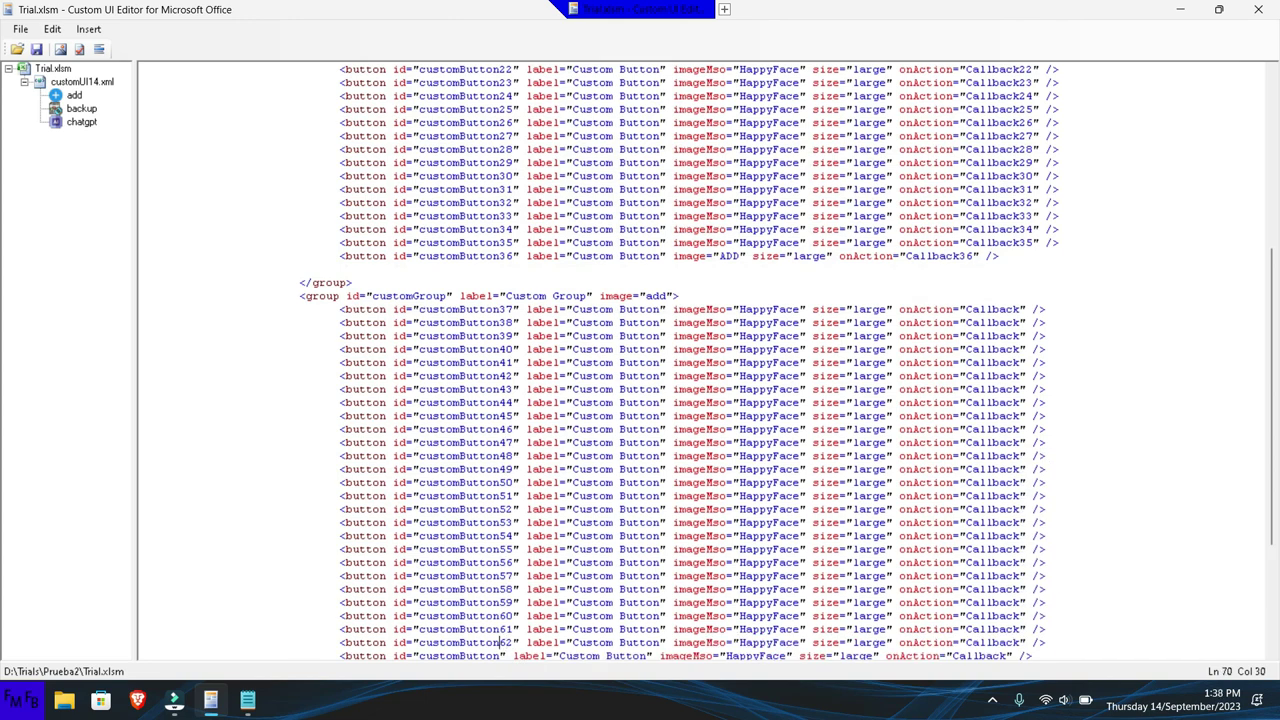
pyautogui.press('Down')
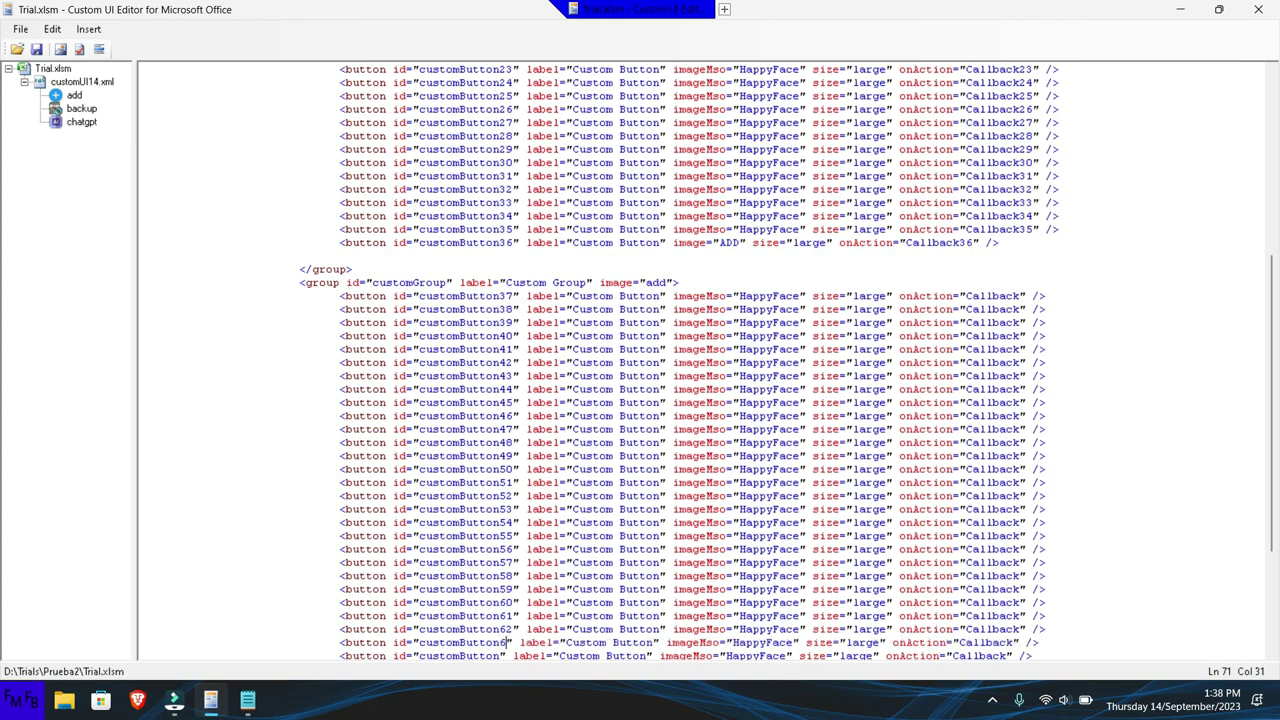
pyautogui.write('3')
pyautogui.press('Down')
pyautogui.press('Left')
pyautogui.press('Left')
pyautogui.press('Down')
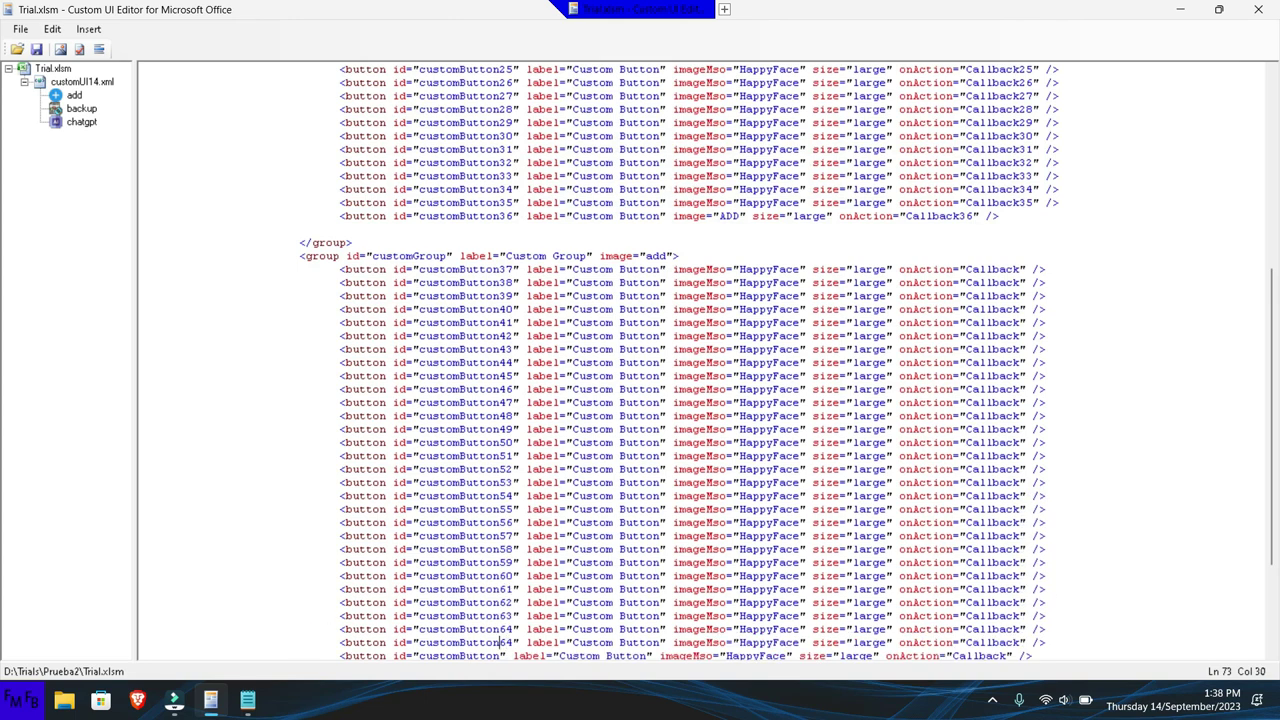
pyautogui.press('Down')
pyautogui.press('Left')
pyautogui.write('65')
pyautogui.press('Down')
pyautogui.press('Left')
pyautogui.press('Left')
pyautogui.write('6')
pyautogui.press('Down')
pyautogui.press('Left')
# - Renumber the final button ids customButton67 through customButton72
pyautogui.write('67')
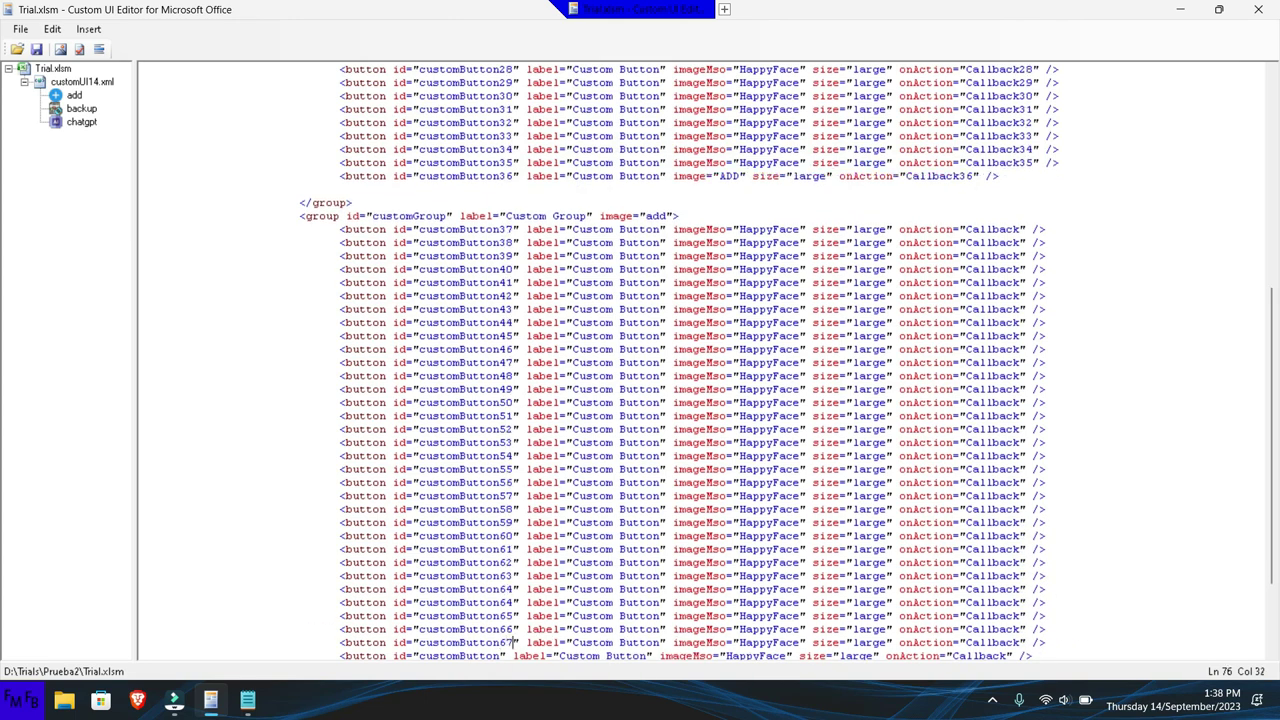
pyautogui.press('Down')
pyautogui.press('Left')
pyautogui.press('Left')
pyautogui.write('68')
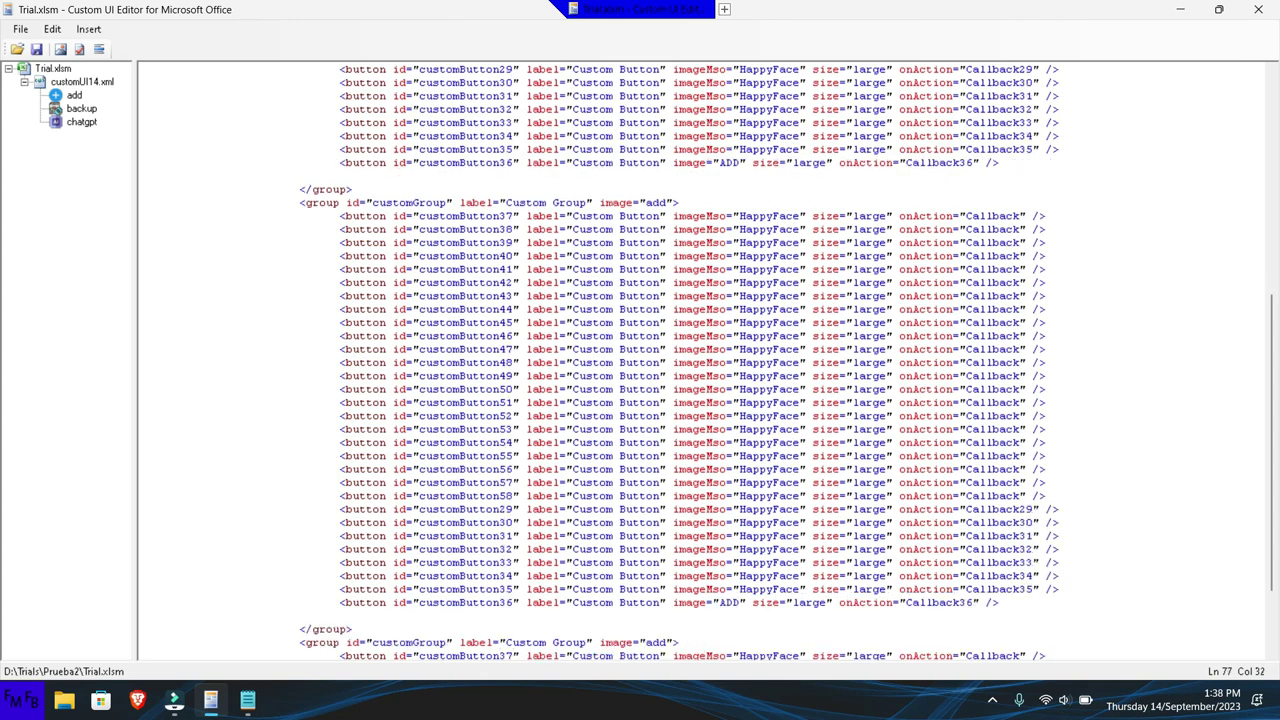
pyautogui.press('Down')
pyautogui.press('Left')
pyautogui.press('Left')
pyautogui.write('69')
pyautogui.press('Down')
pyautogui.press('Left')
pyautogui.press('Left')
pyautogui.write('70')
pyautogui.press('Down')
pyautogui.press('Left')
pyautogui.press('Left')
pyautogui.write('71')
pyautogui.press('Left')
pyautogui.press('Left')
pyautogui.press('Down')
pyautogui.write('72')
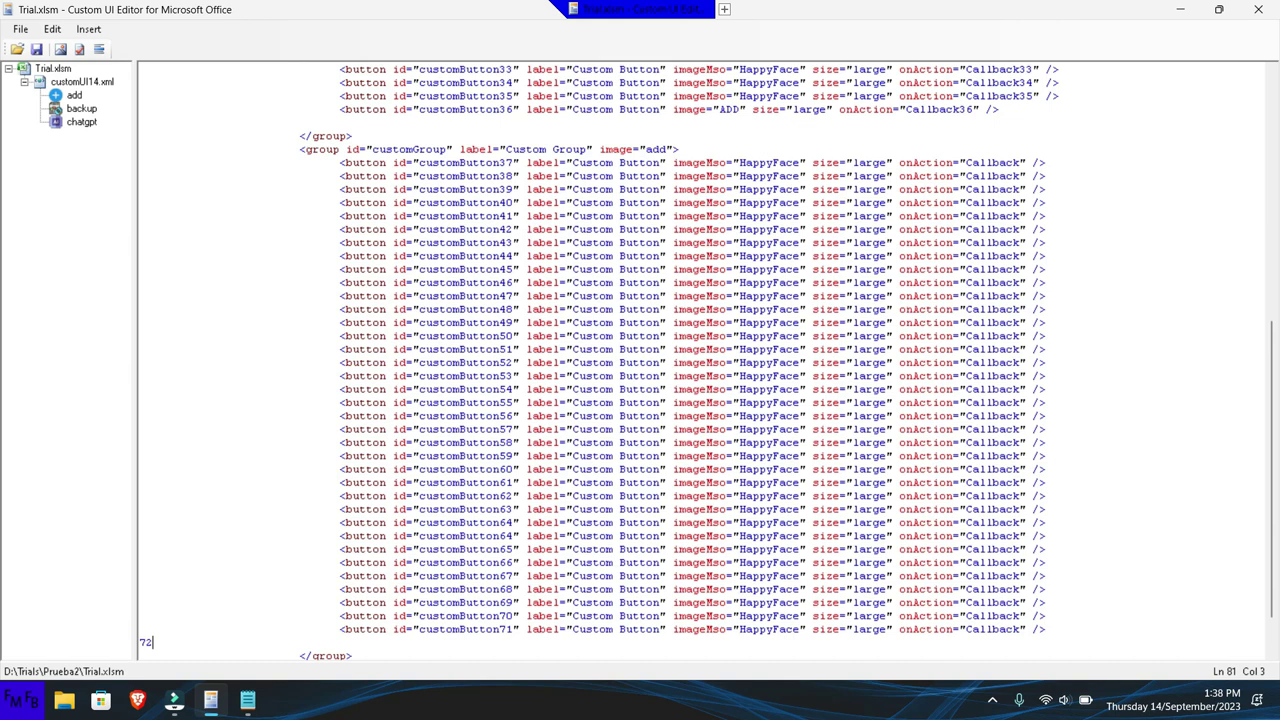
# - Delete the stray '72' below the buttons and find the wrongly numbered customButton6 line
pyautogui.press('BackSpace')
pyautogui.press('BackSpace')
pyautogui.moveTo(673, 149); pyautogui.dragTo(666, 149)
pyautogui.moveTo(619, 269); pyautogui.dragTo(665, 269)
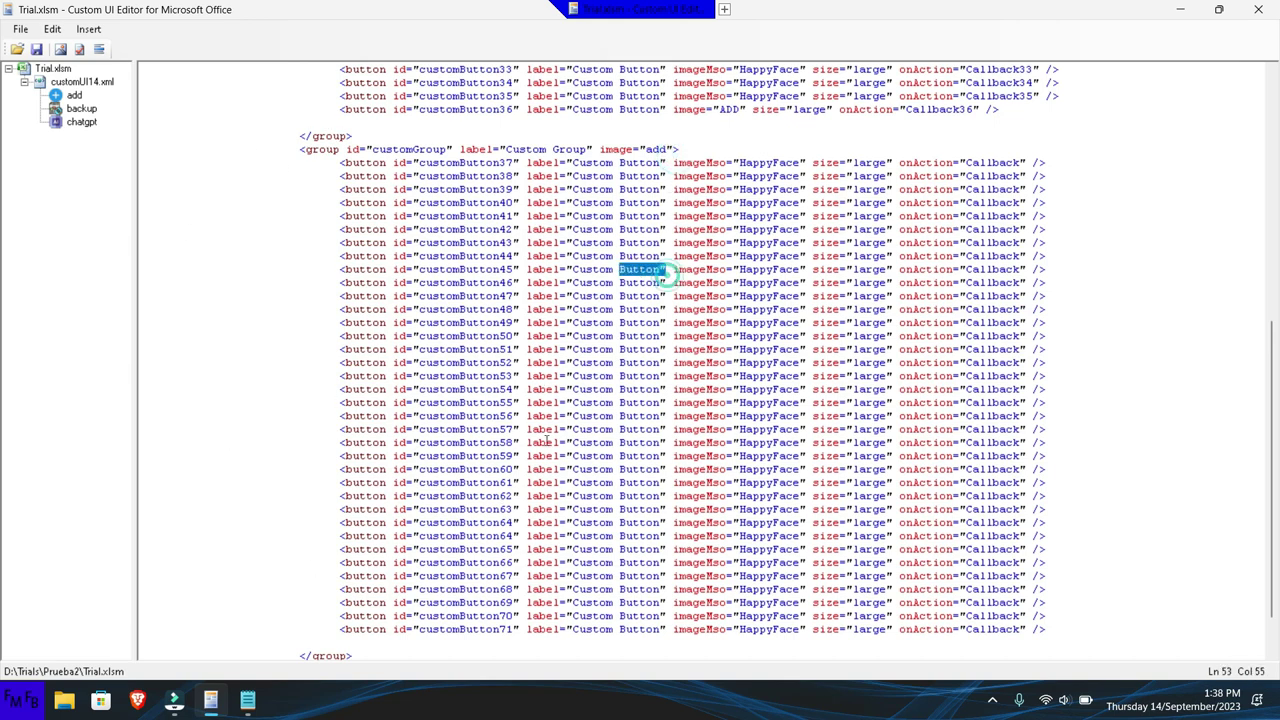
pyautogui.click(516, 535)
pyautogui.scroll(2, 516, 535)
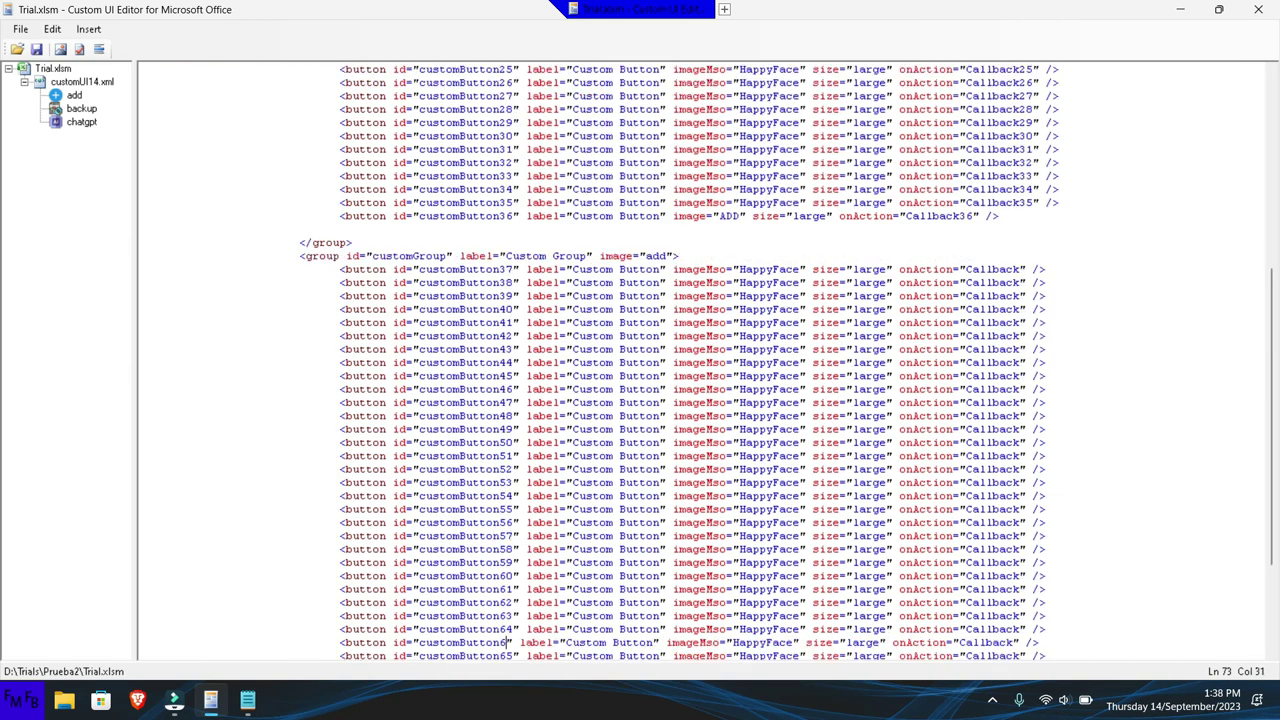
pyautogui.press('Down')
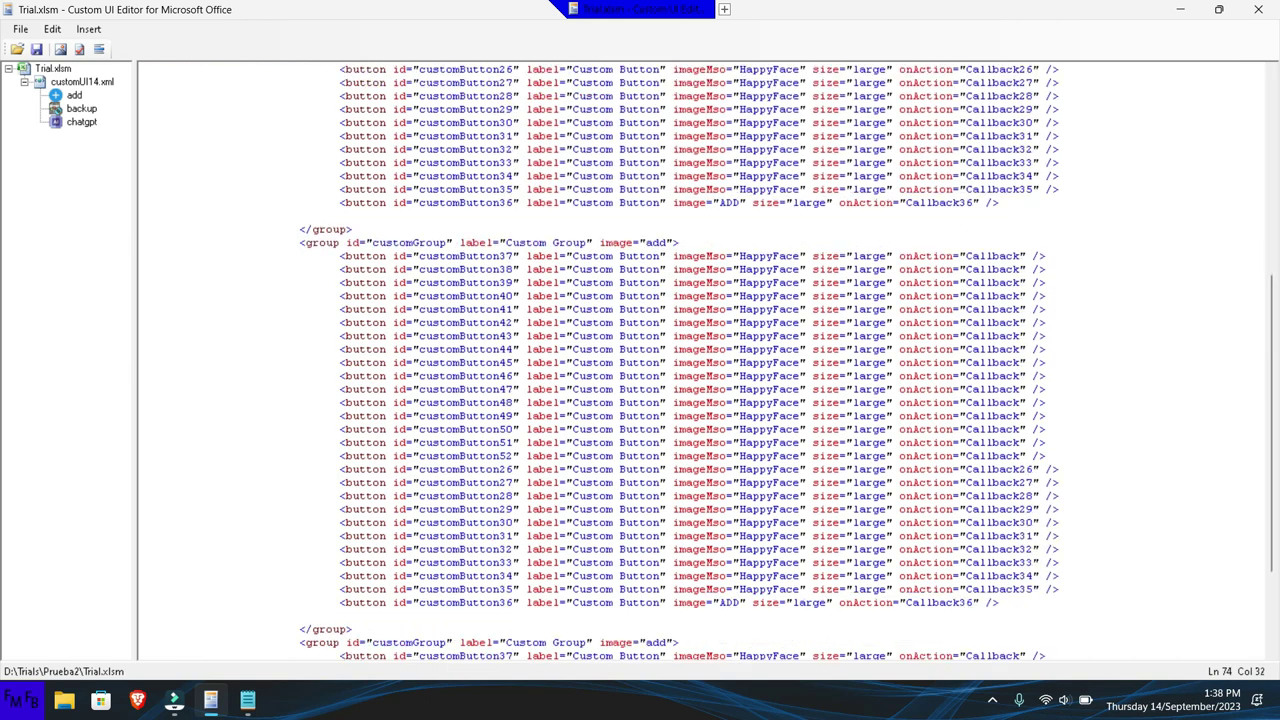
pyautogui.press('Down')
pyautogui.press('Up')
pyautogui.press('Down')
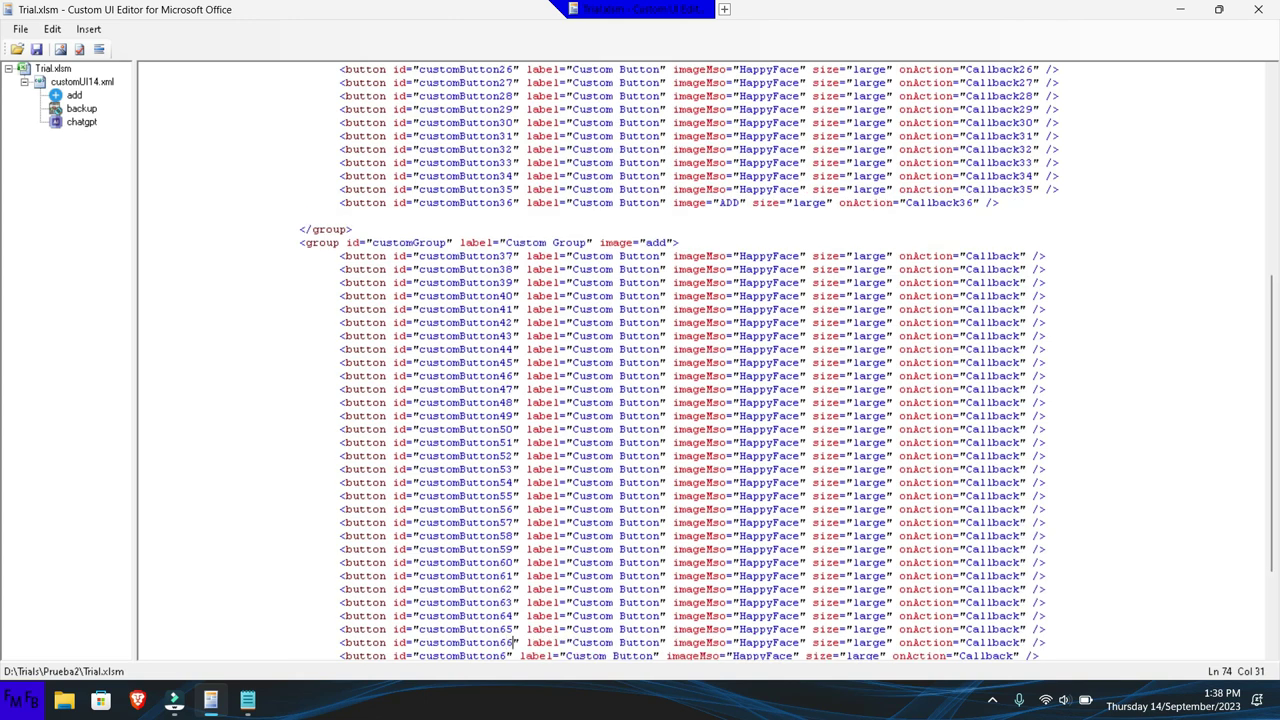
# - Correct the mis-numbered ids to customButton67, 68, 69 and 70
pyautogui.press('BackSpace')
pyautogui.write('67')
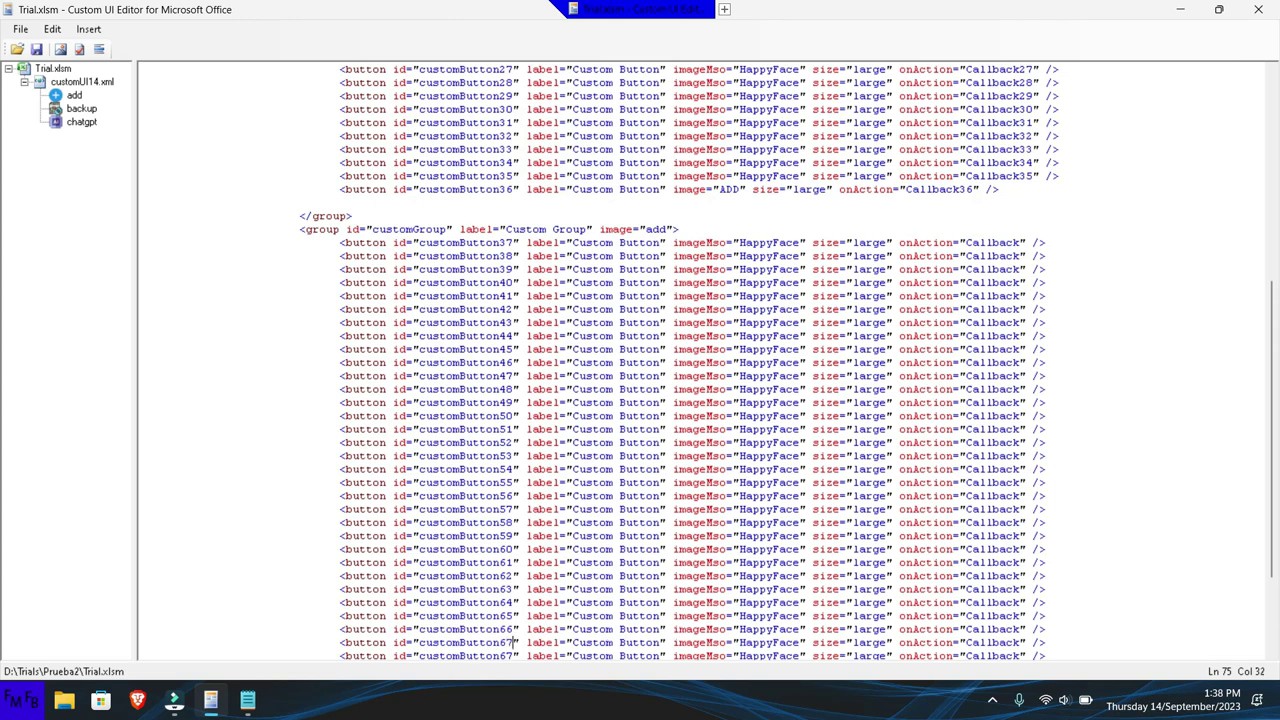
pyautogui.press('Down')
pyautogui.press('BackSpace')
pyautogui.write('8')
pyautogui.press('Down')
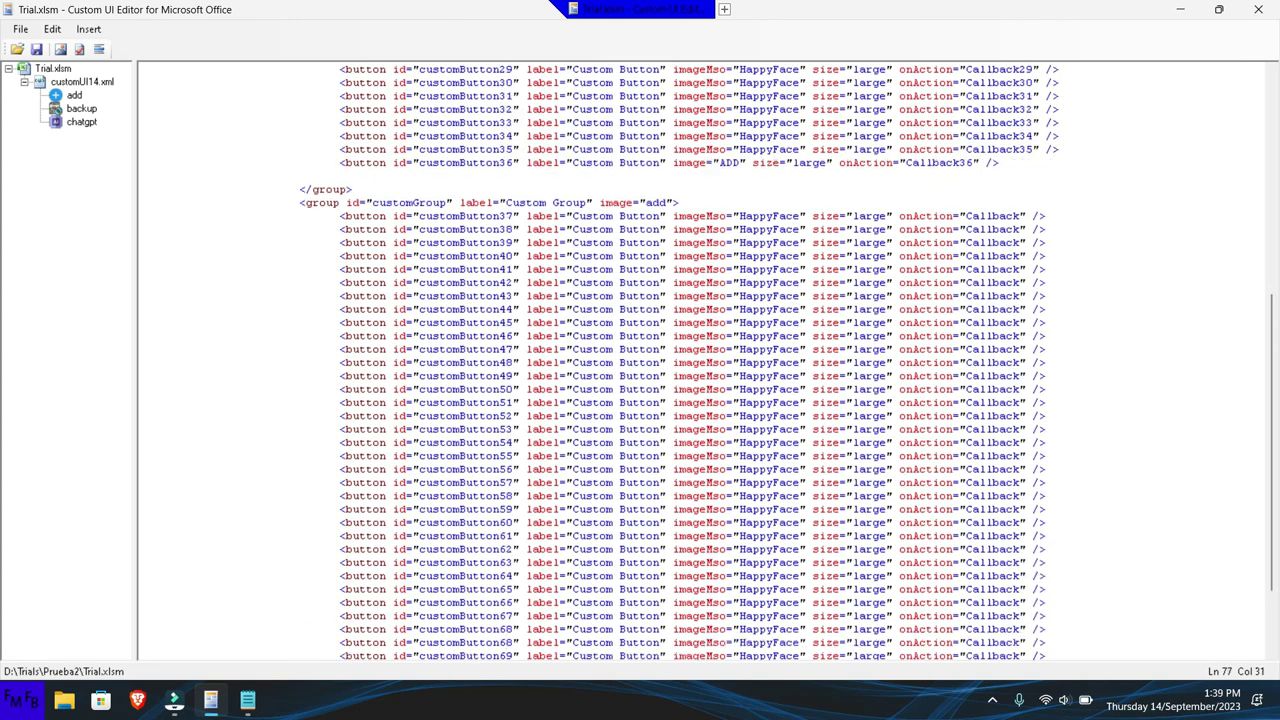
pyautogui.press('BackSpace')
pyautogui.write('9')
pyautogui.press('Down')
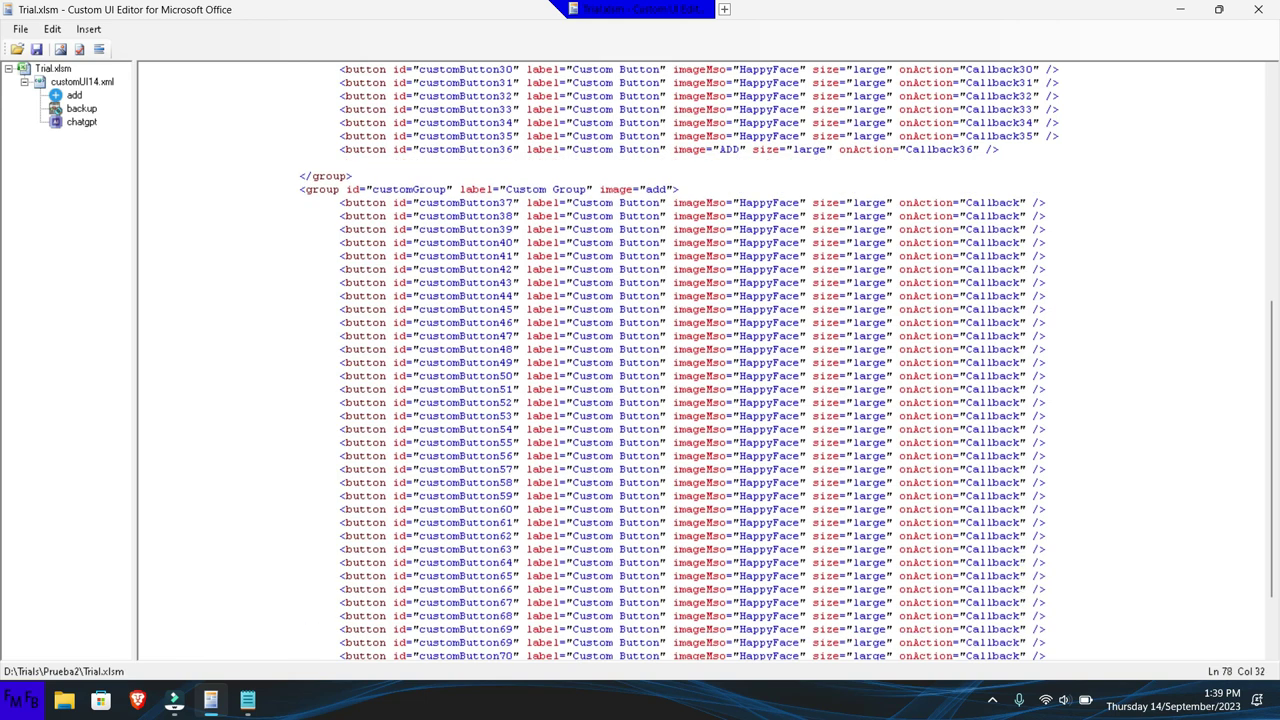
pyautogui.press('BackSpace')
pyautogui.press('BackSpace')
pyautogui.write('70')
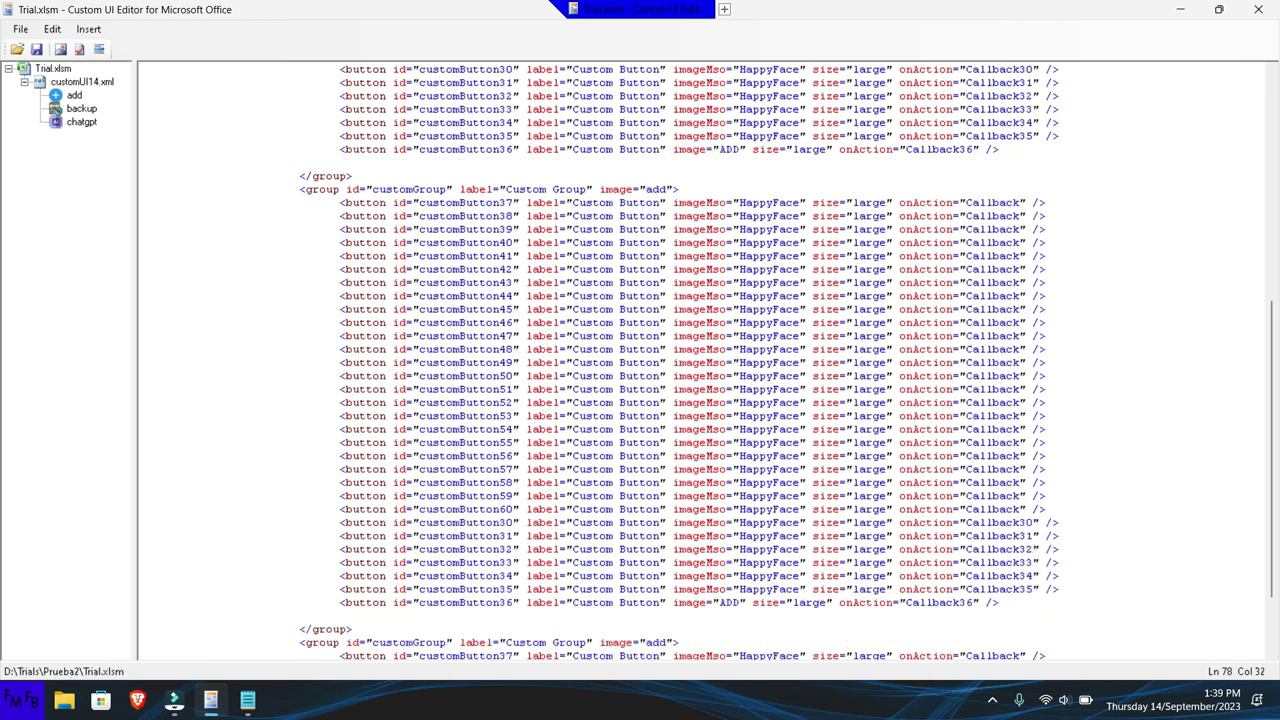
pyautogui.press('Down')
# - Undo and redo the last edit so the ids end at customButton72 with Callback72
pyautogui.press('BackSpace')
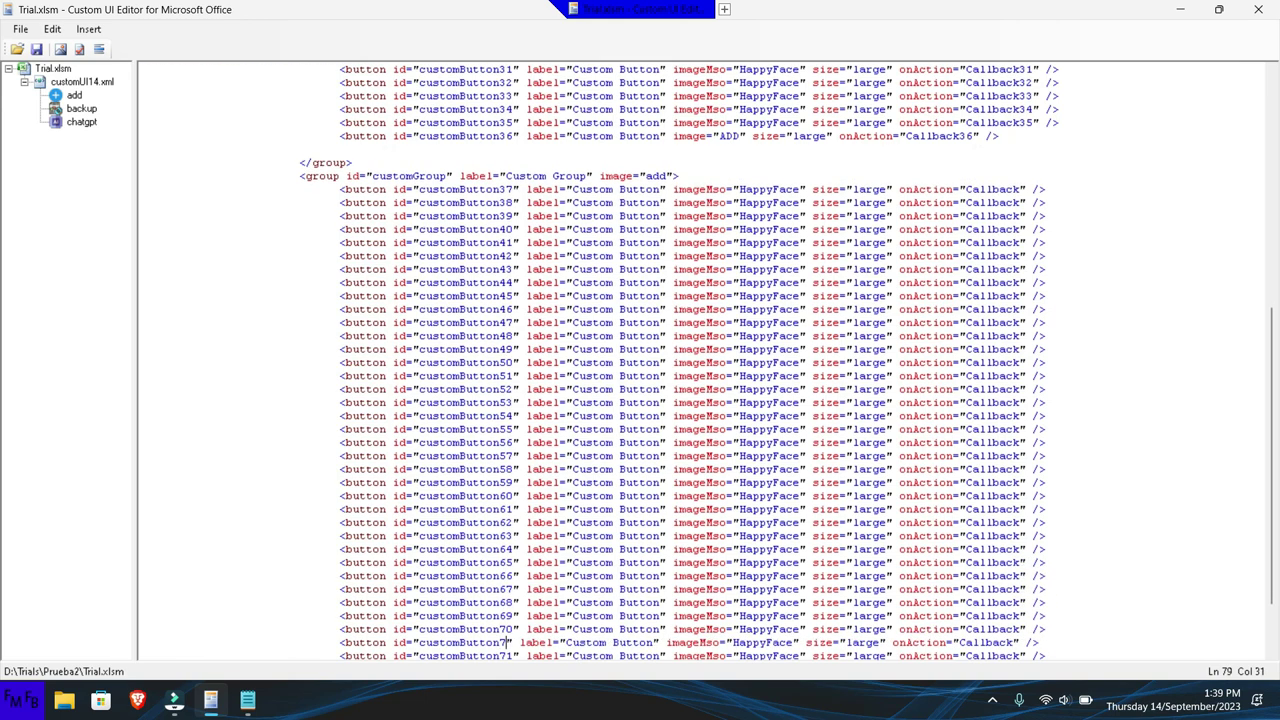
pyautogui.hotkey('ctrl', 'z')
pyautogui.hotkey('ctrl', 'z')
pyautogui.hotkey('ctrl', 'z')
pyautogui.hotkey('ctrl', 'z')
pyautogui.hotkey('ctrl', 'z')
pyautogui.hotkey('ctrl', 'z')
pyautogui.hotkey('ctrl', 'z')
pyautogui.hotkey('ctrl', 'y')
pyautogui.hotkey('ctrl', 'y')
pyautogui.hotkey('ctrl', 'Right')
pyautogui.hotkey('ctrl', 'Right')
pyautogui.hotkey('ctrl', 'Right')
pyautogui.hotkey('ctrl', 'Right')
pyautogui.hotkey('ctrl', 'Right')
pyautogui.hotkey('ctrl', 'Right')
pyautogui.hotkey('ctrl', 'Right')
pyautogui.hotkey('ctrl', 'Right')
pyautogui.hotkey('ctrl', 'Right')
pyautogui.hotkey('ctrl', 'Right')
pyautogui.hotkey('ctrl', 'Right')
pyautogui.hotkey('ctrl', 'Right')
pyautogui.hotkey('ctrl', 'Right')
pyautogui.hotkey('ctrl', 'Right')
pyautogui.hotkey('ctrl', 'Right')
pyautogui.hotkey('ctrl', 'Right')
# - Number the callbacks for customButton72 down to customButton66 as Callback72 through Callback66
pyautogui.write('72')
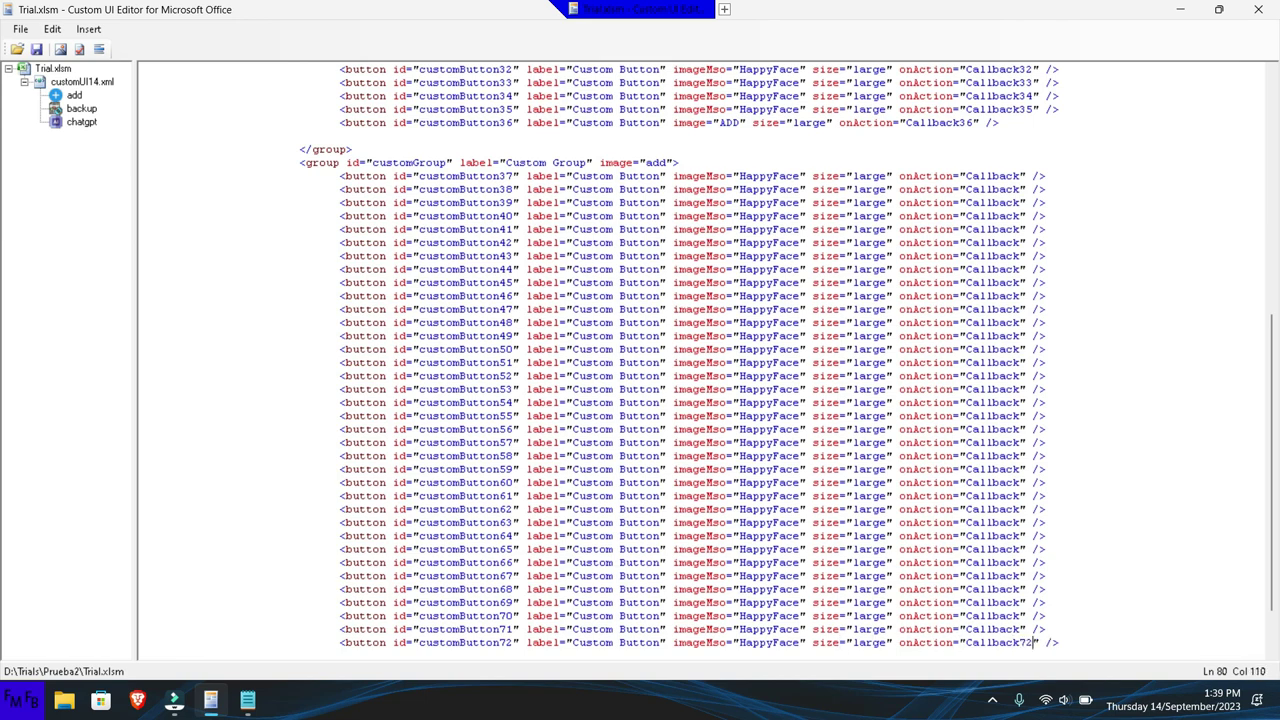
pyautogui.press('Left')
pyautogui.press('Left')
pyautogui.press('Up')
pyautogui.write('71')
pyautogui.scroll(1, 1030, 629)
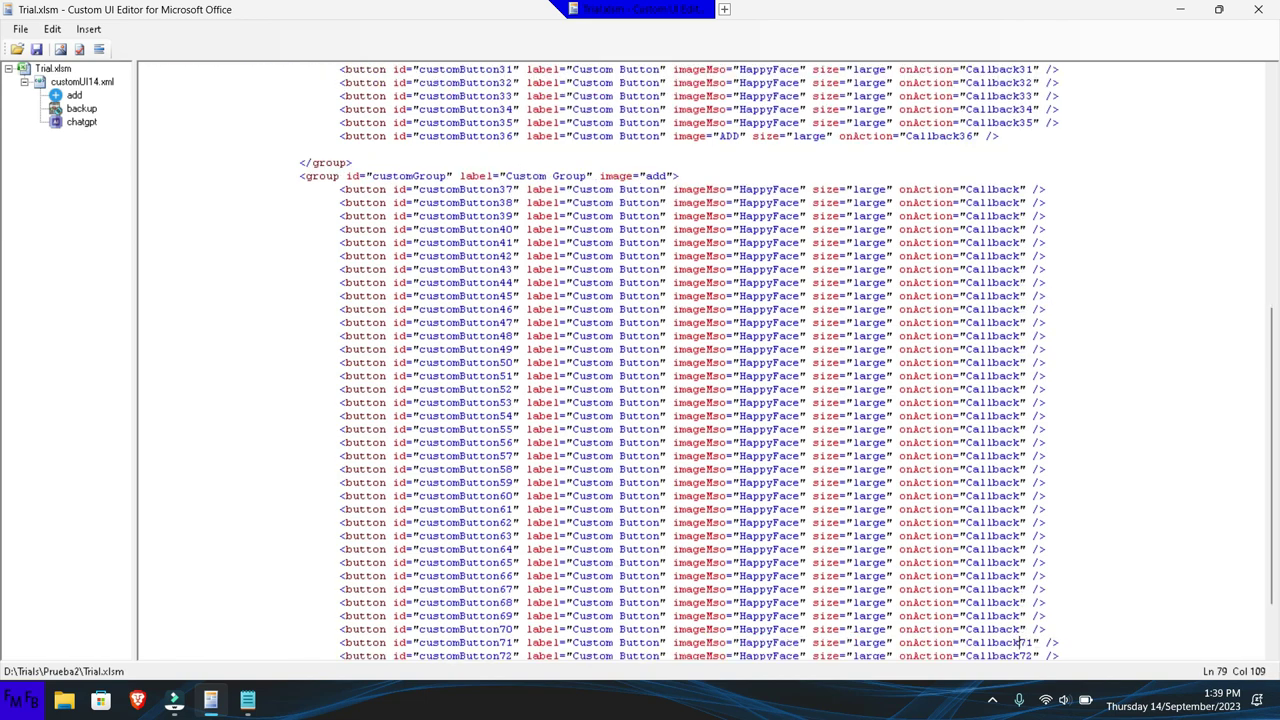
pyautogui.scroll(1, 700, 360)
pyautogui.write('70')
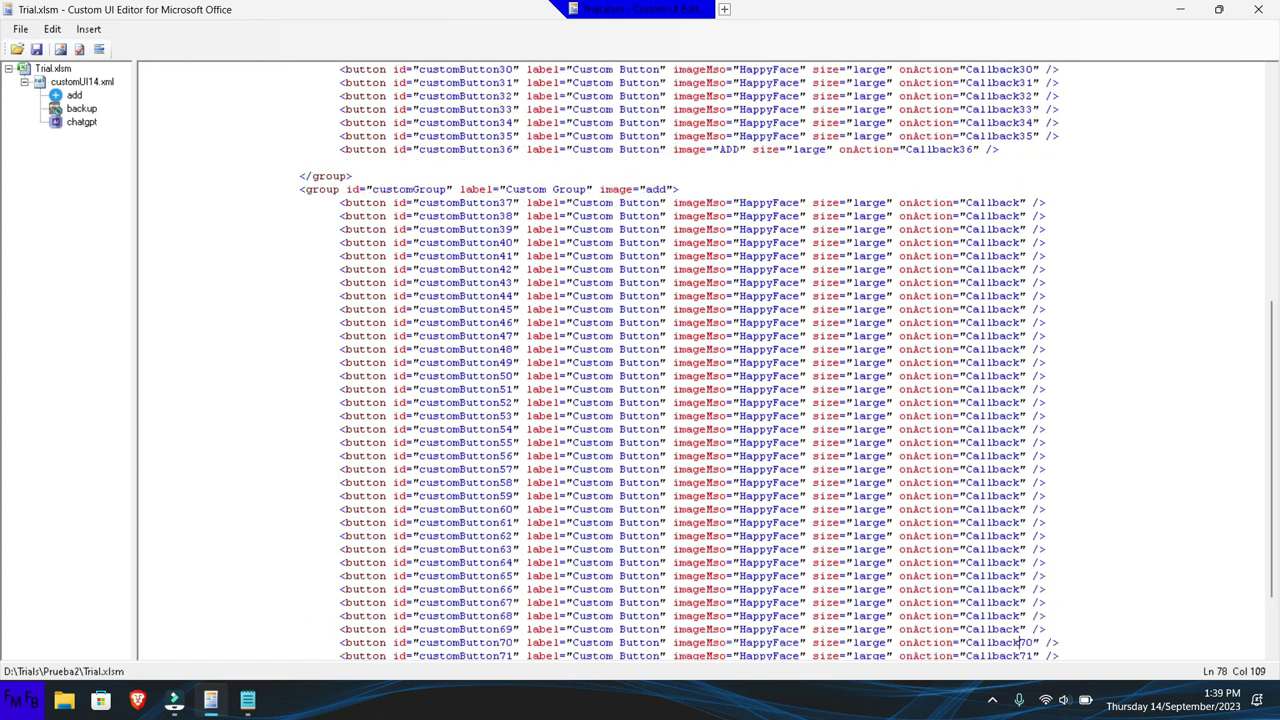
pyautogui.scroll(1, 1022, 629)
pyautogui.click(1022, 629)
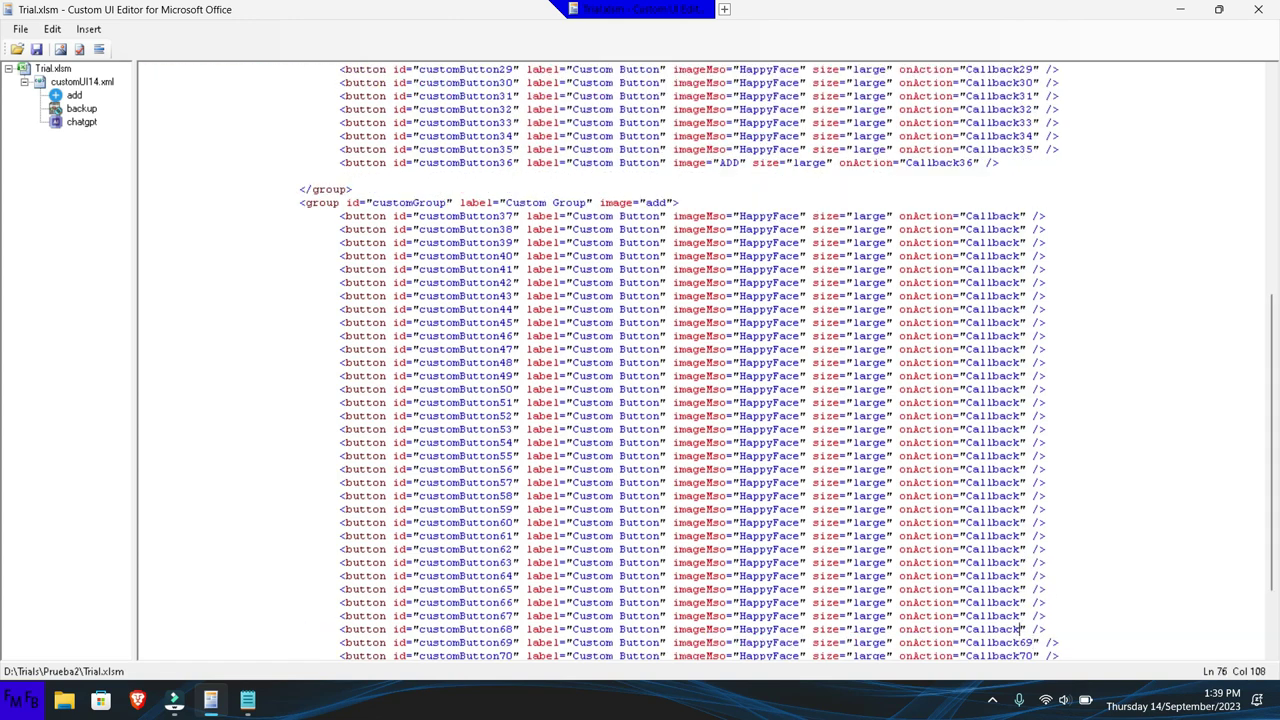
pyautogui.write('68')
pyautogui.scroll(1, 1022, 629)
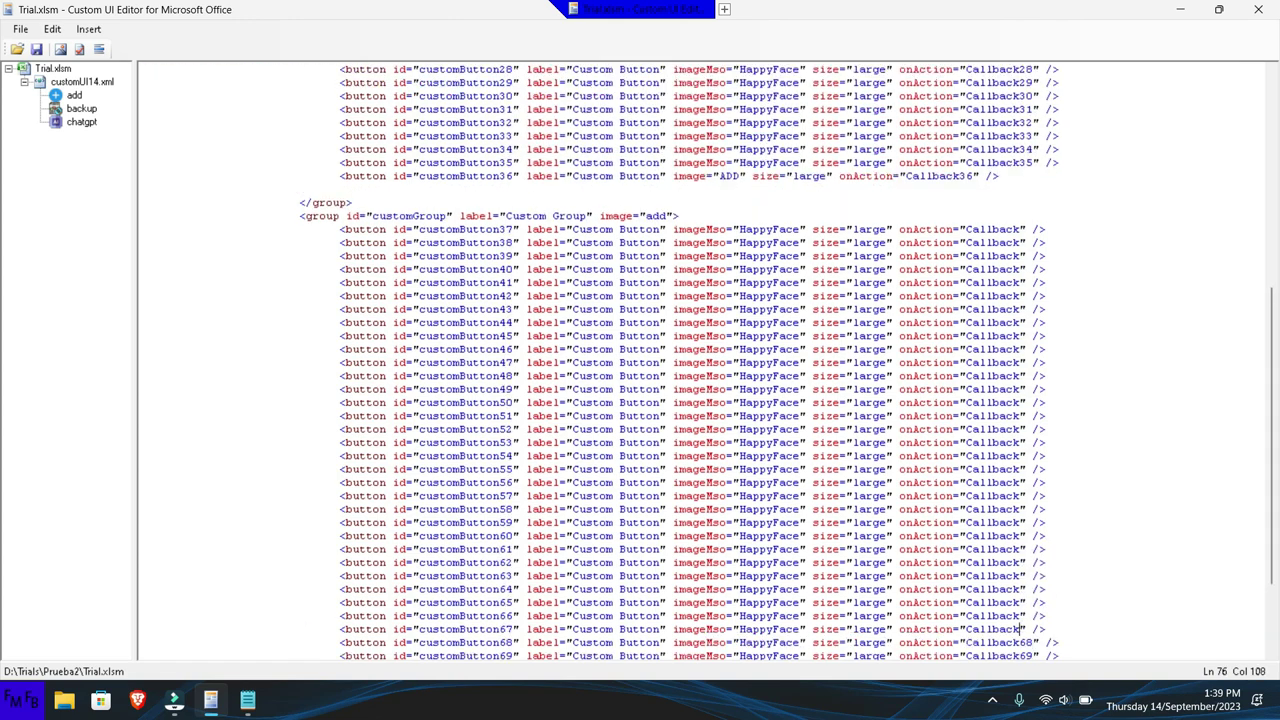
pyautogui.write('67')
pyautogui.scroll(1, 1022, 629)
pyautogui.click(1022, 629)
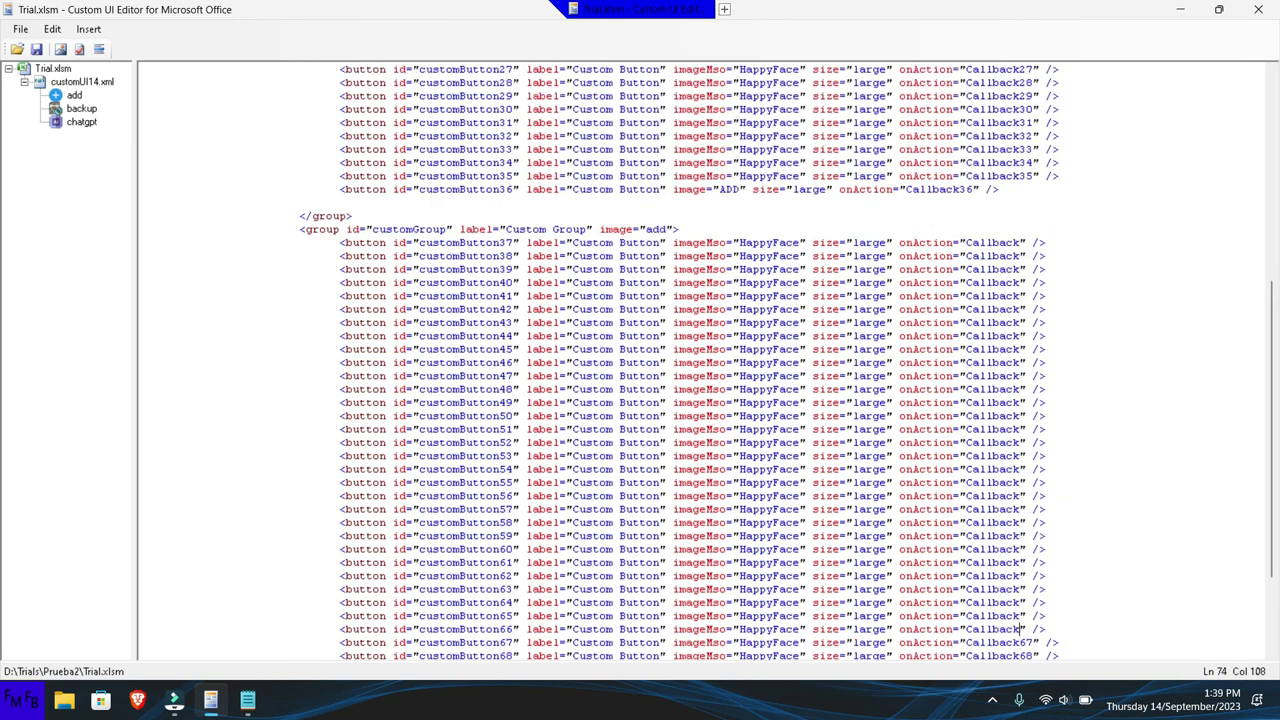
pyautogui.write('6')
pyautogui.scroll(1, 1022, 629)
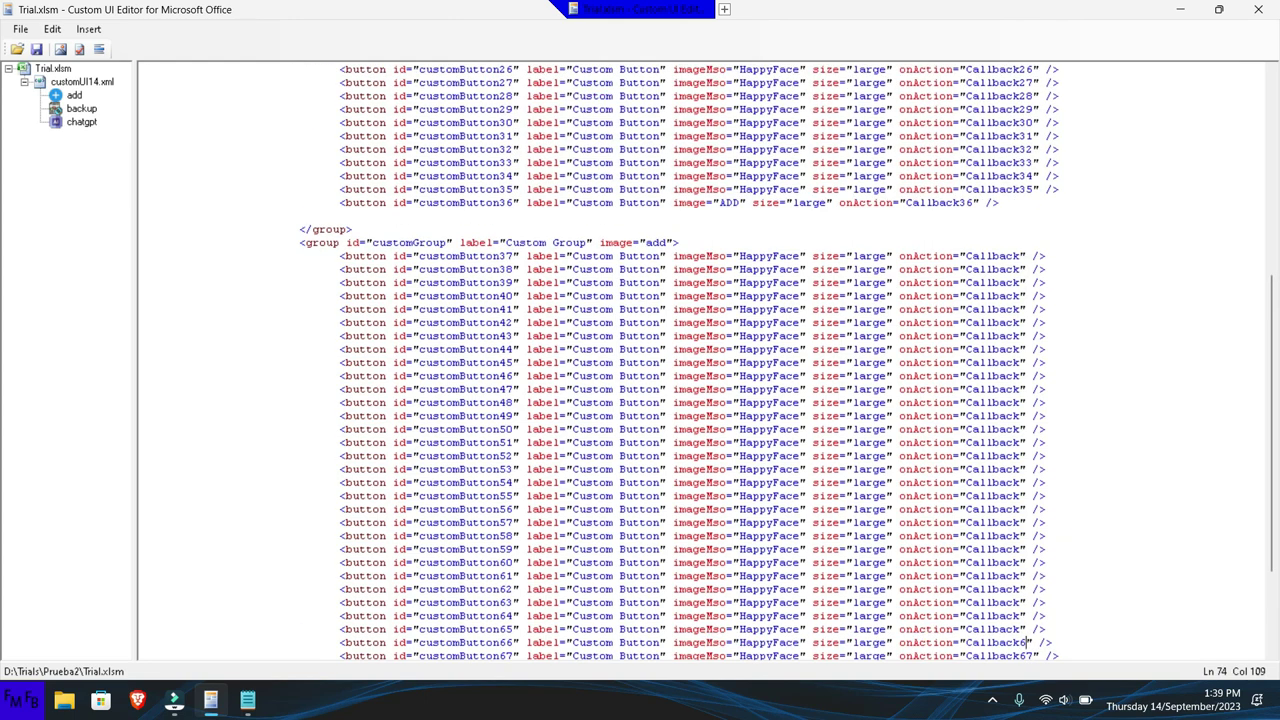
pyautogui.write('6')
pyautogui.click(1017, 642)
# - Continue numbering the callbacks for customButton65 through customButton61
pyautogui.write('65')
pyautogui.scroll(1, 1022, 629)
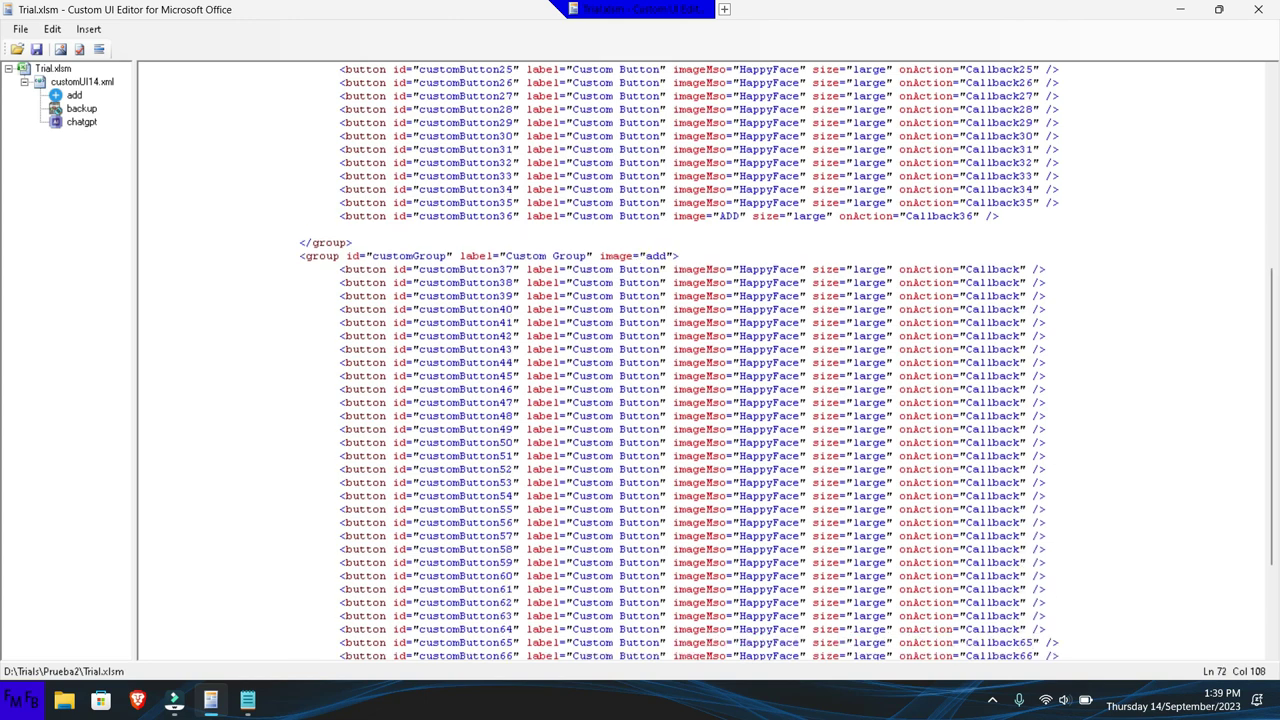
pyautogui.write('6')
pyautogui.write('64')
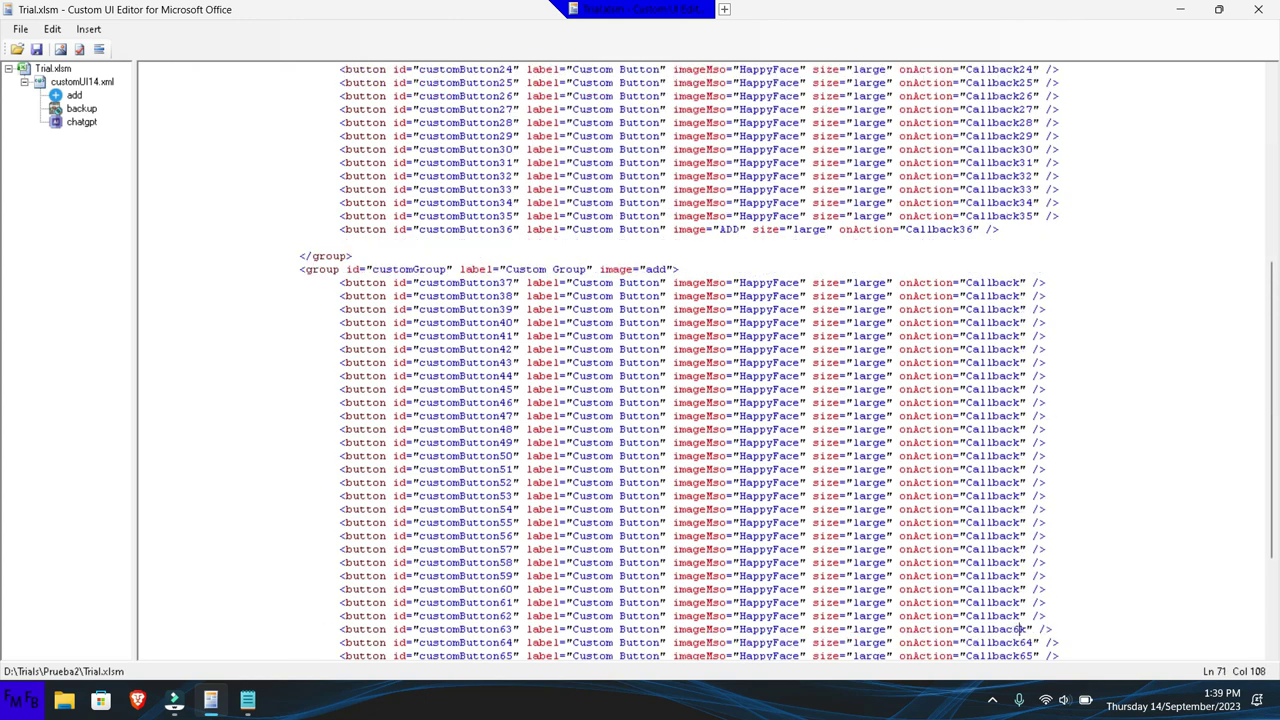
pyautogui.write('3')
pyautogui.click(1022, 629)
pyautogui.write('6')
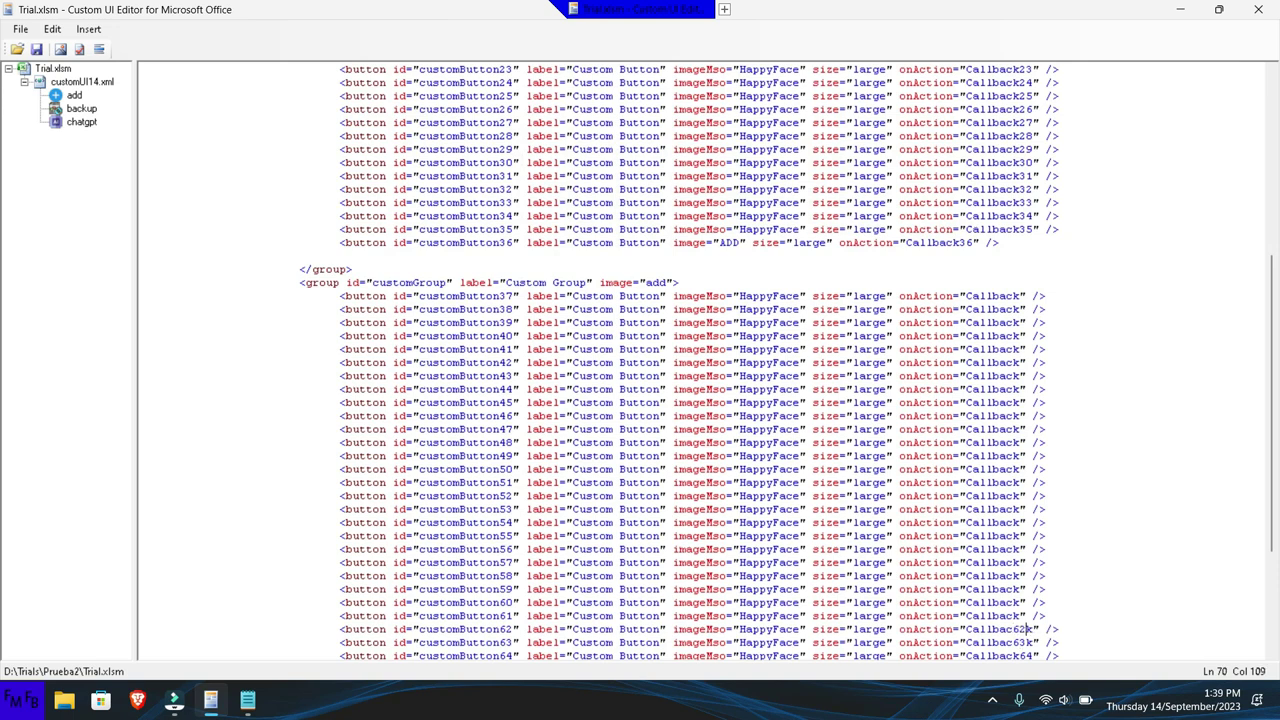
pyautogui.write('2')
pyautogui.scroll(1, 1016, 629)
pyautogui.write('6')
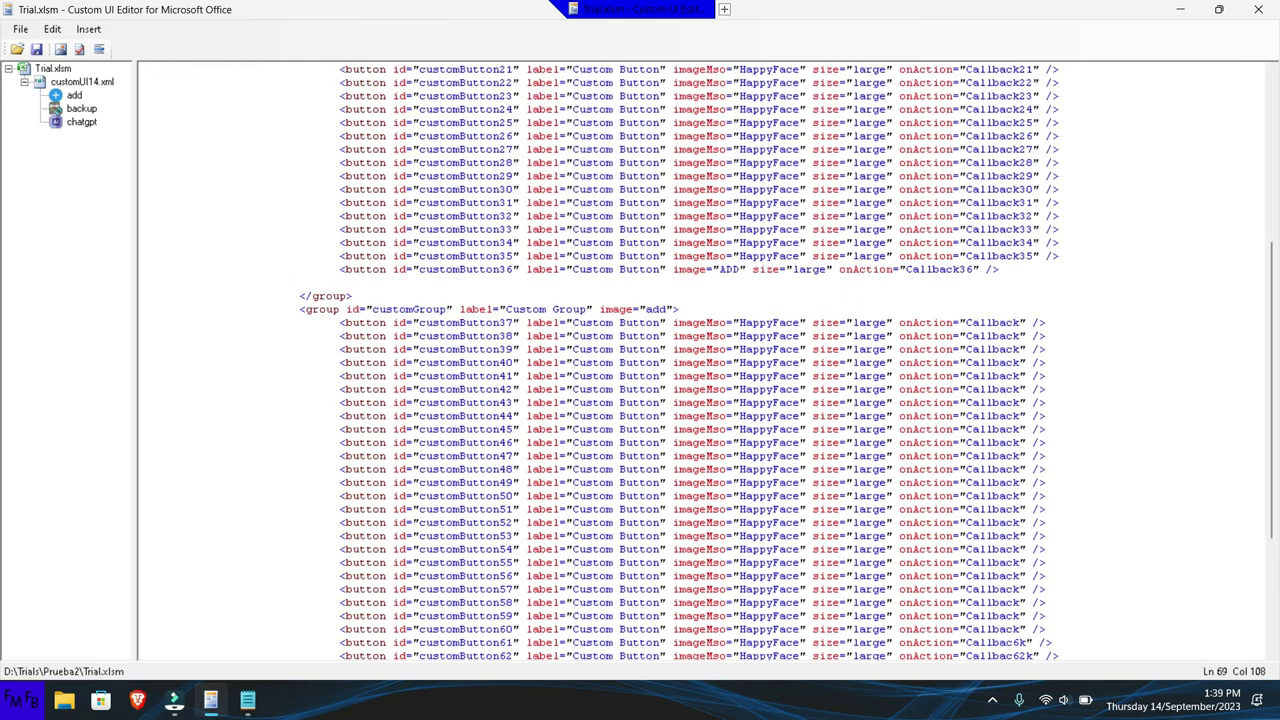
pyautogui.write('1')
# - Remove the stray 62 and 61 digits from the mistyped Callback63 value
pyautogui.press('Down')
pyautogui.press('Down')
pyautogui.press('Down')
pyautogui.press('Down')
pyautogui.press('Down')
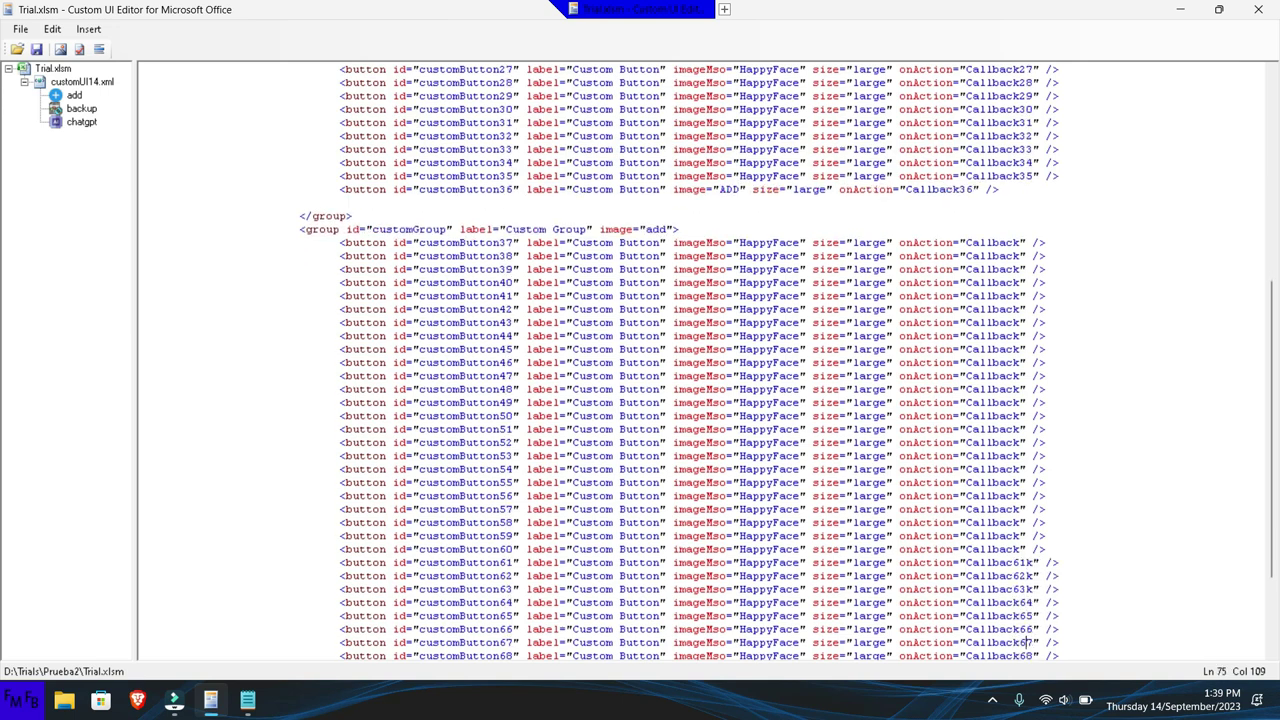
pyautogui.click(1012, 589)
pyautogui.scroll(1, 1015, 642)
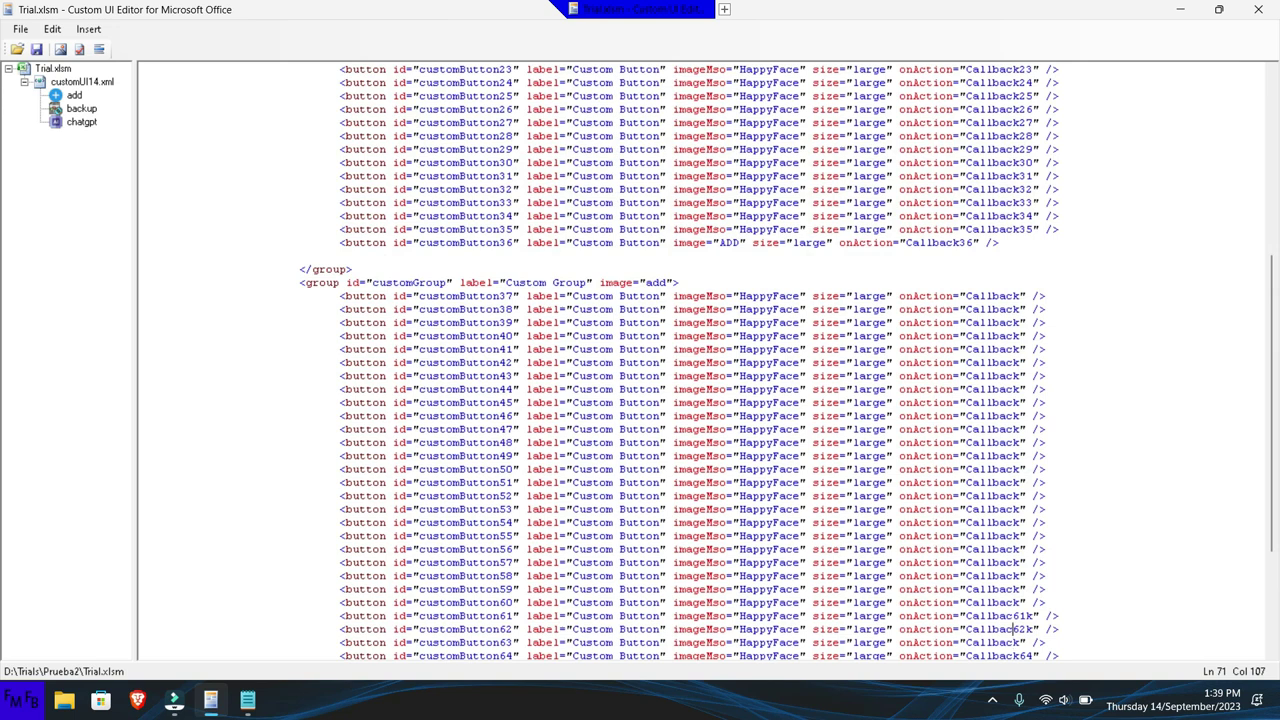
pyautogui.press('Delete')
pyautogui.press('Delete')
pyautogui.press('Up')
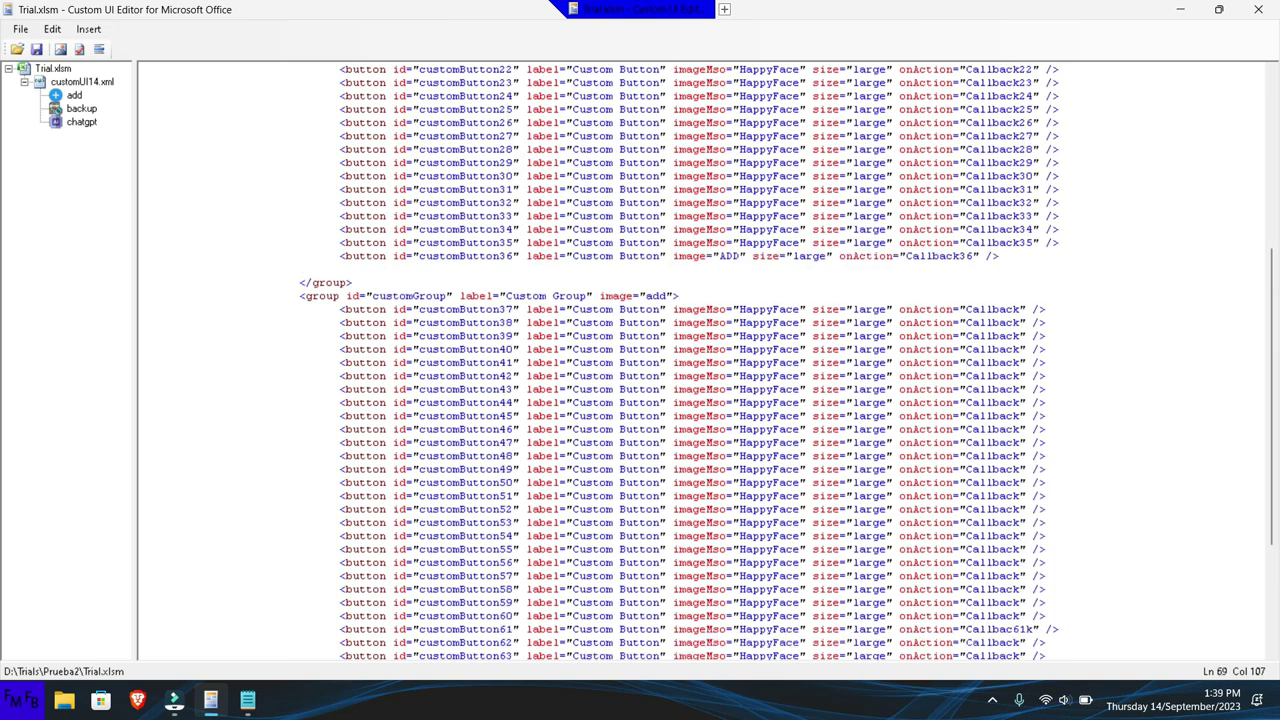
pyautogui.press('Delete')
pyautogui.press('Delete')
pyautogui.press('Down')
pyautogui.press('Down')
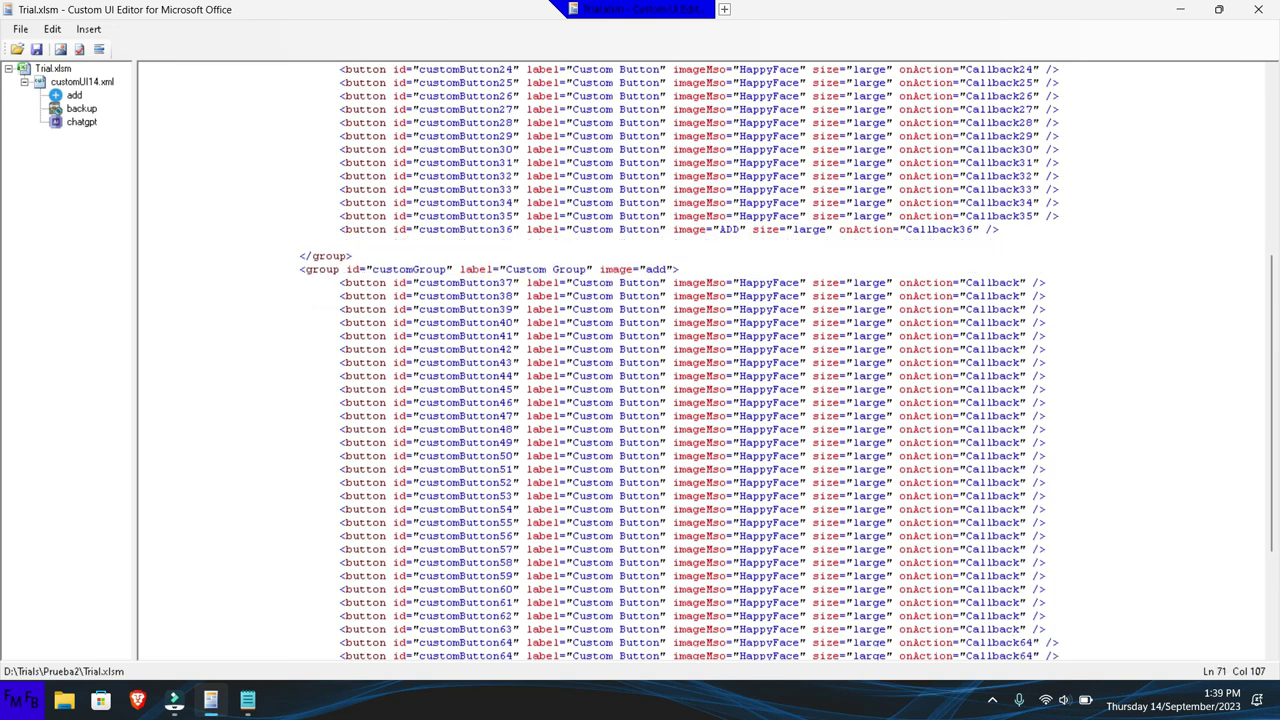
# - Re-enter Callback61, then number the customButton60 and customButton59 callbacks
pyautogui.scroll(1, 1015, 628)
pyautogui.press('Up')
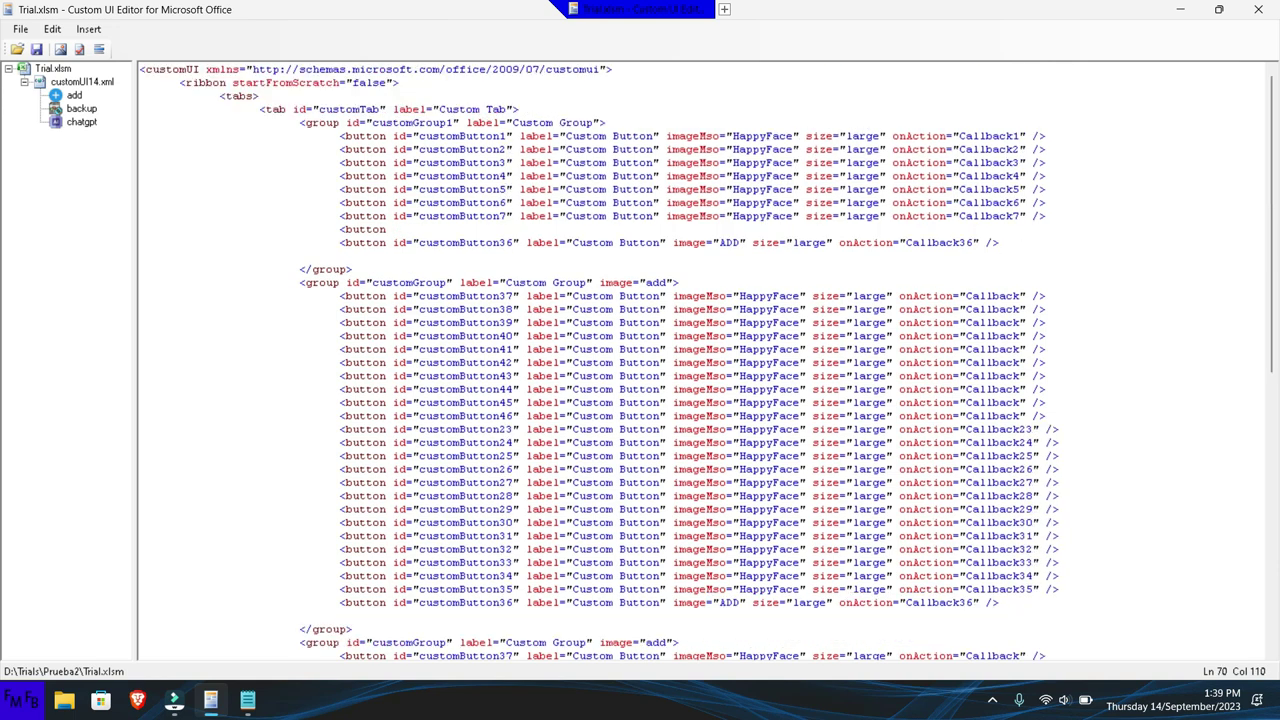
pyautogui.write('61')
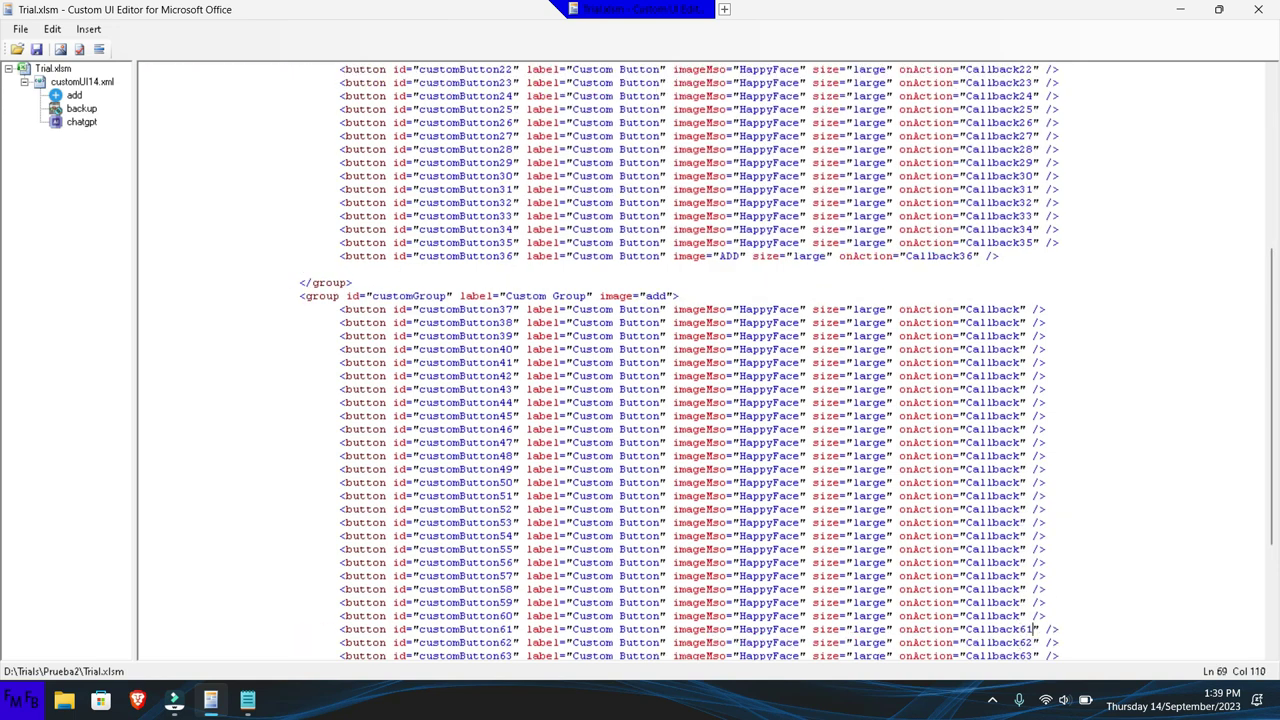
pyautogui.scroll(1, 1015, 628)
pyautogui.write('6')
pyautogui.scroll(1, 1020, 629)
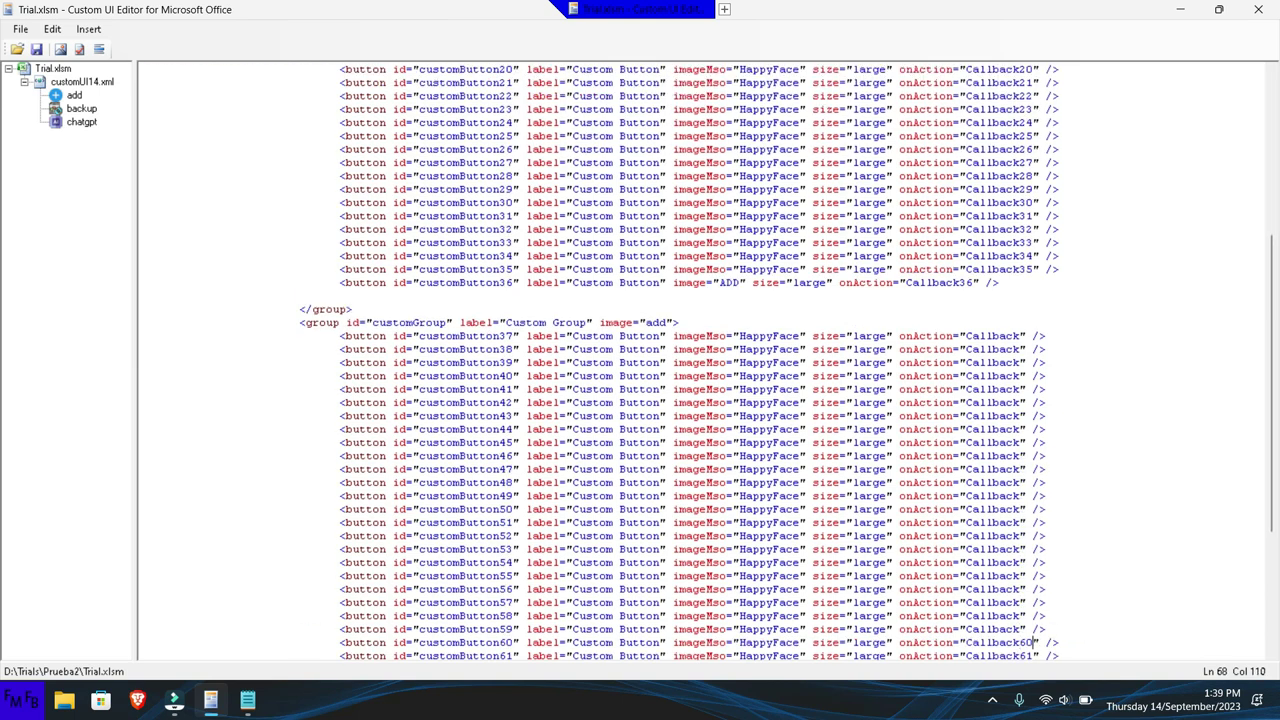
pyautogui.write('59')
pyautogui.scroll(1, 1026, 629)
pyautogui.click(1026, 629)
# - Number the callbacks for customButton58 down to customButton52 as Callback58 through Callback52
pyautogui.write('58')
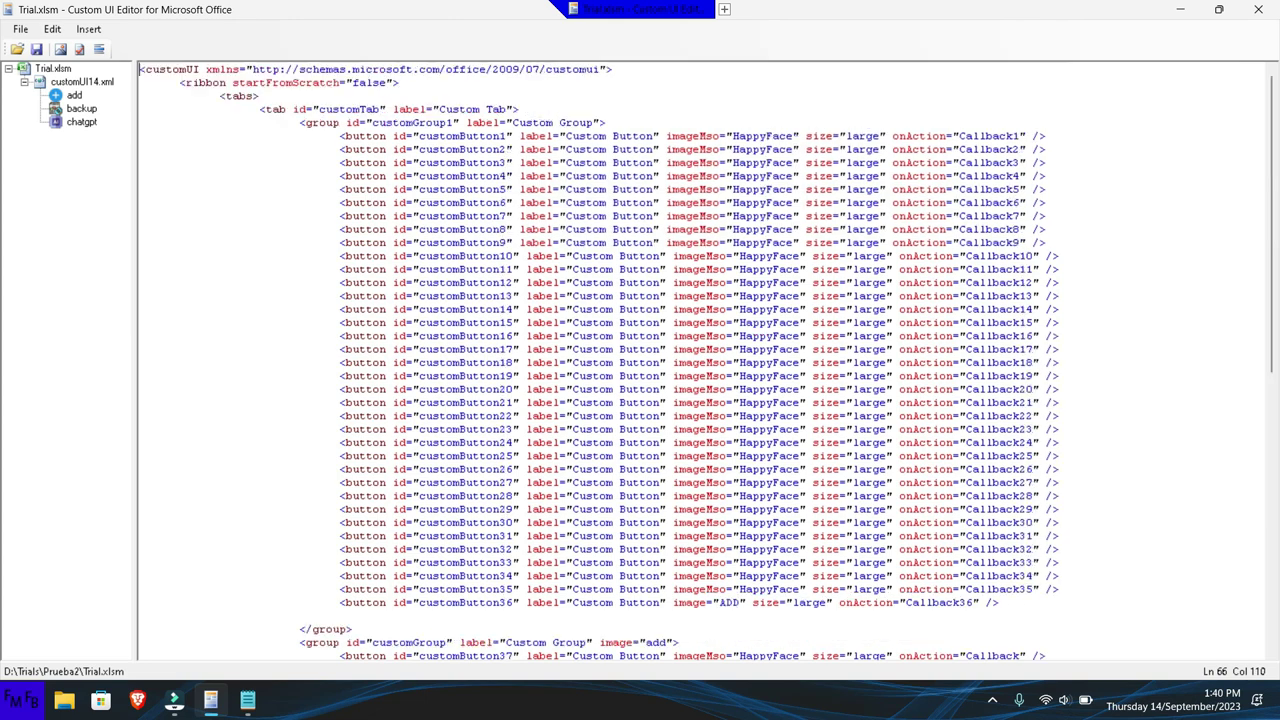
pyautogui.scroll(1, 1022, 629)
pyautogui.click(1020, 629)
pyautogui.write('5')
pyautogui.scroll(1, 1022, 629)
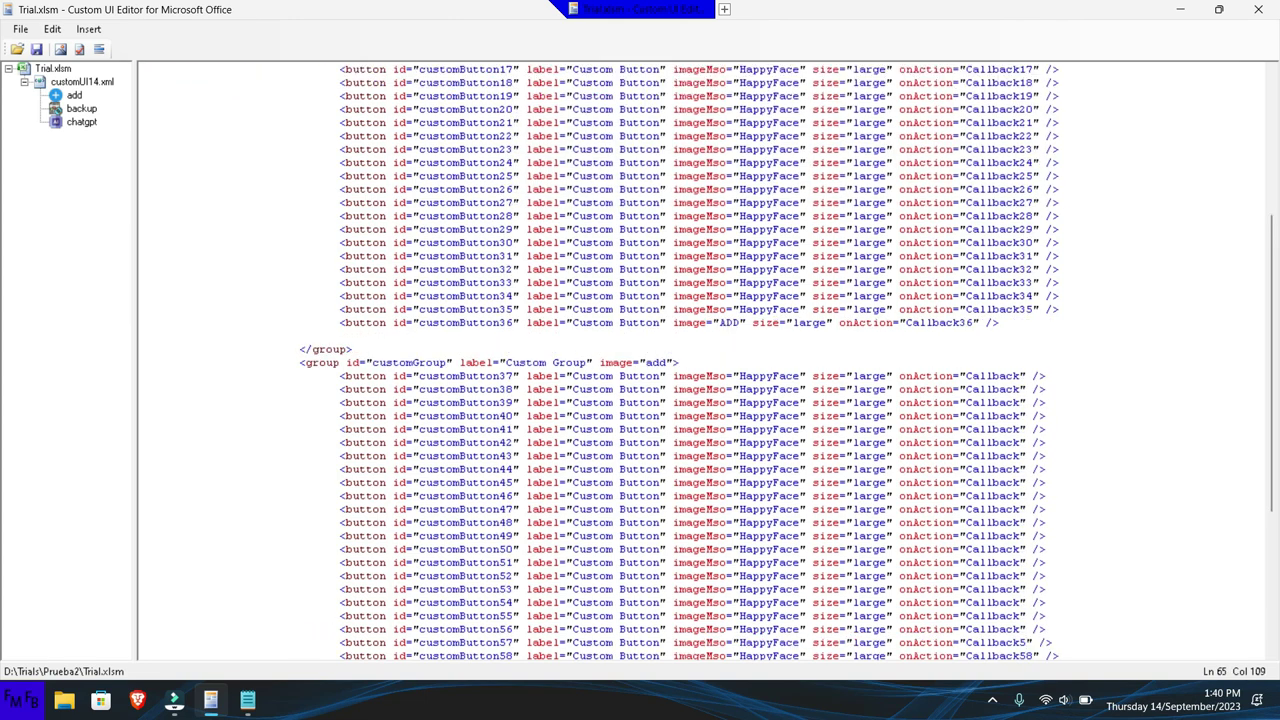
pyautogui.write('7')
pyautogui.write('56')
pyautogui.scroll(10, 1020, 629)
pyautogui.scroll(-9, 1020, 642)
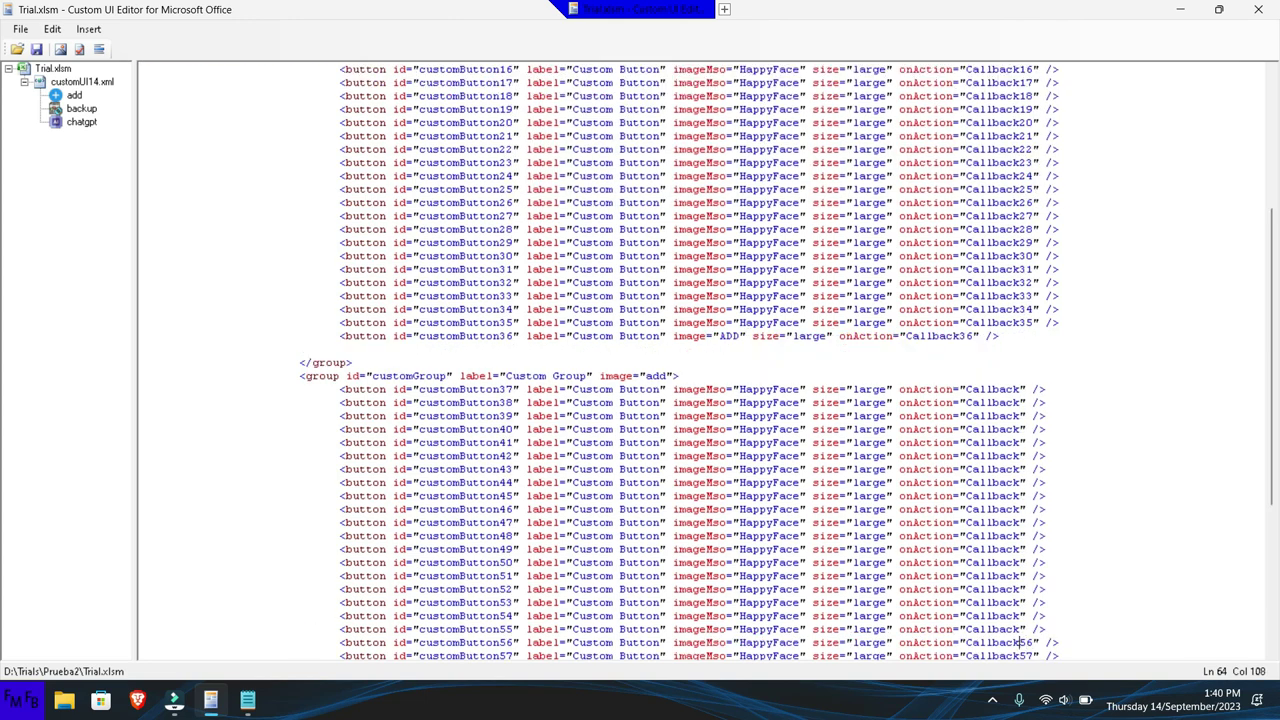
pyautogui.write('5')
pyautogui.scroll(1, 1022, 629)
pyautogui.click(1022, 629)
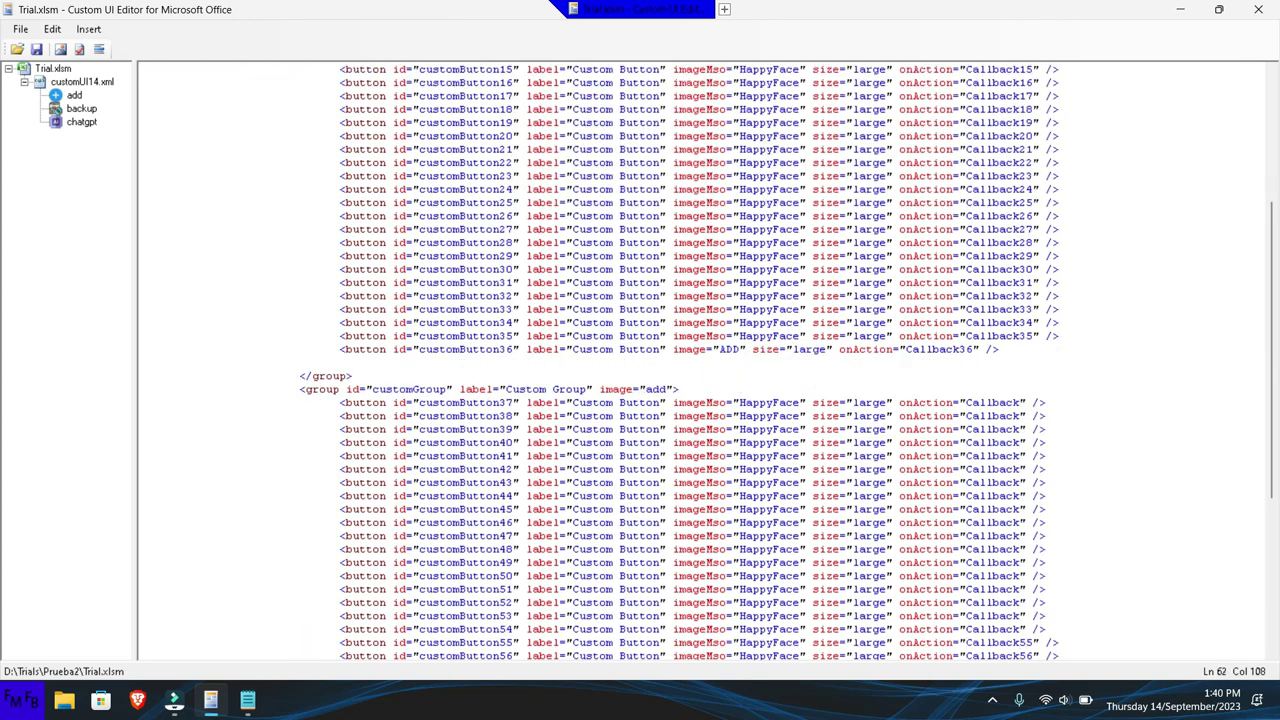
pyautogui.write('54')
pyautogui.scroll(19, 1025, 629)
pyautogui.scroll(-18, 1025, 629)
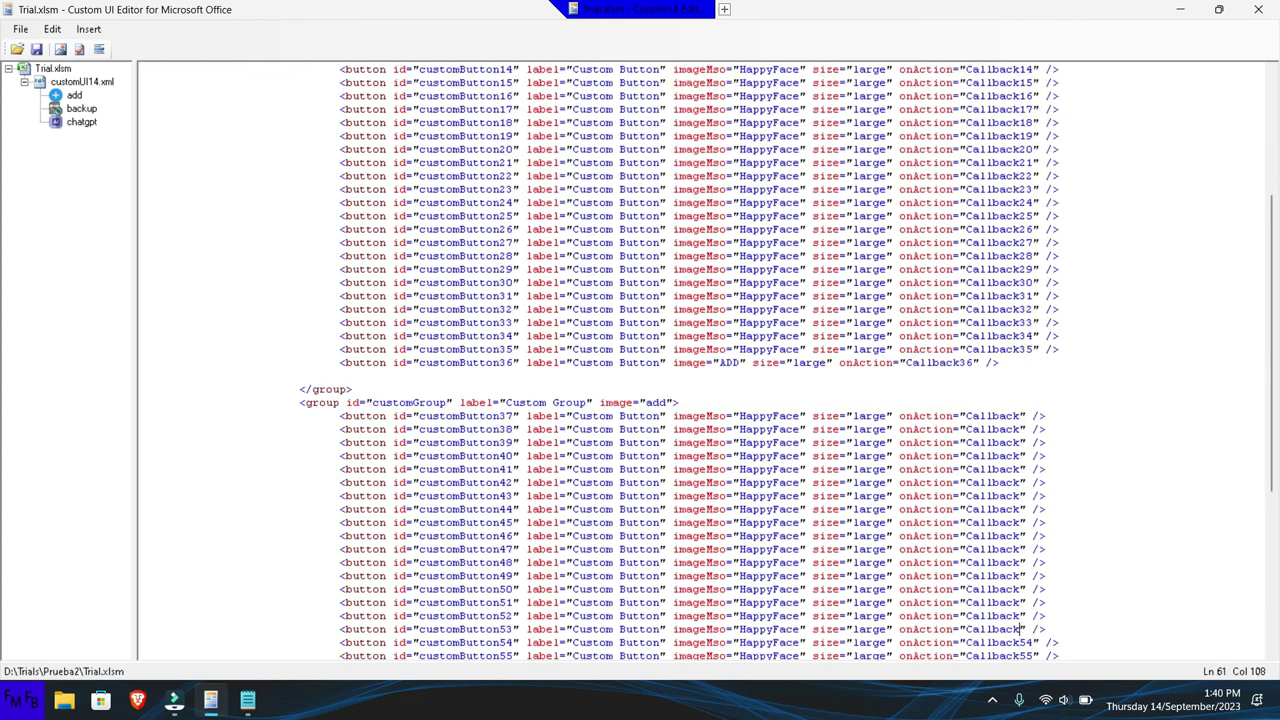
pyautogui.press('Tab')
pyautogui.write('53')
pyautogui.scroll(1, 1020, 629)
pyautogui.click(1020, 629)
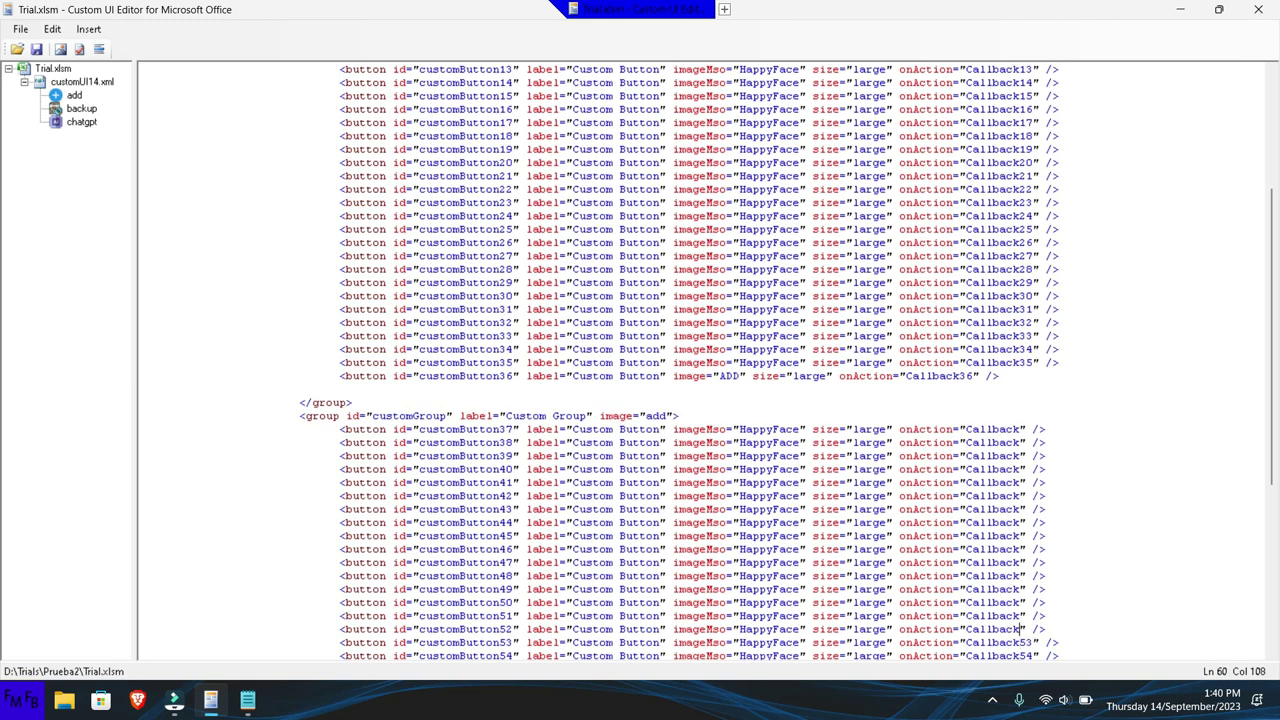
pyautogui.write('2')
# - Set the customButton51, customButton50 and customButton49 callbacks to Callback51, Callback50 and Callback49
pyautogui.scroll(1, 1020, 629)
pyautogui.click(1020, 629)
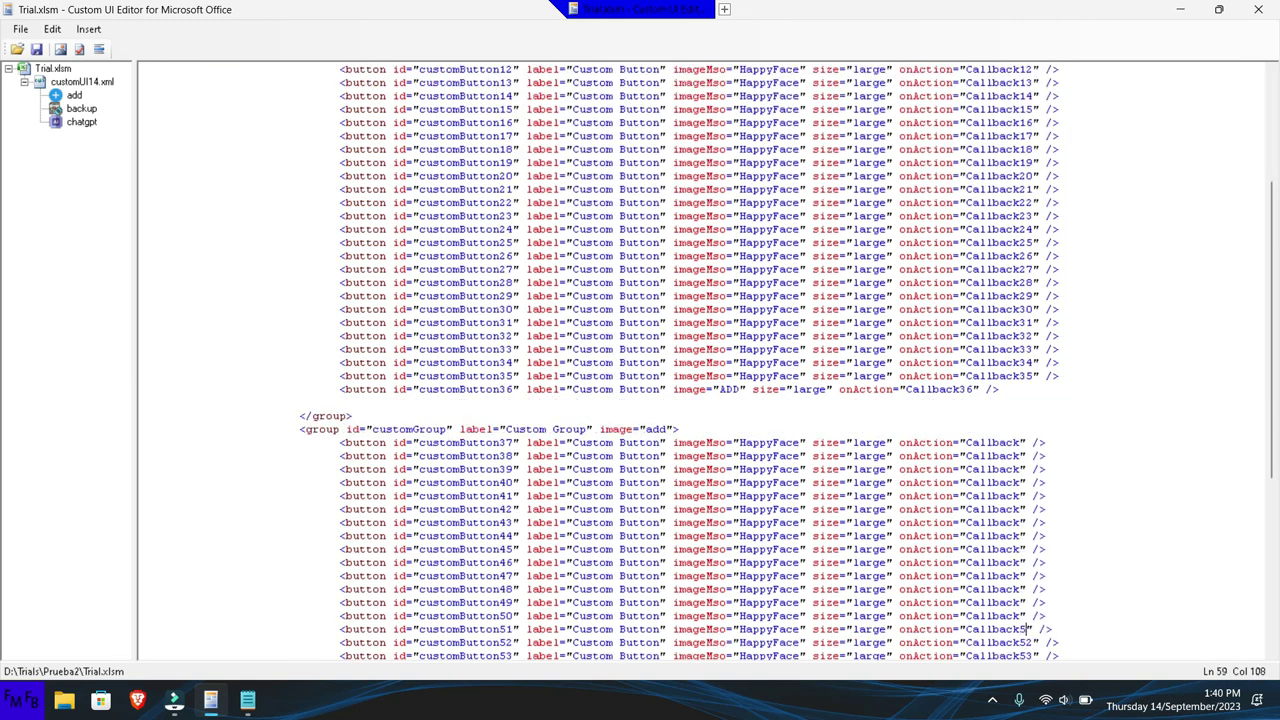
pyautogui.write('1')
pyautogui.scroll(17, 1020, 629)
pyautogui.scroll(-5, 1025, 642)
pyautogui.click(1025, 642)
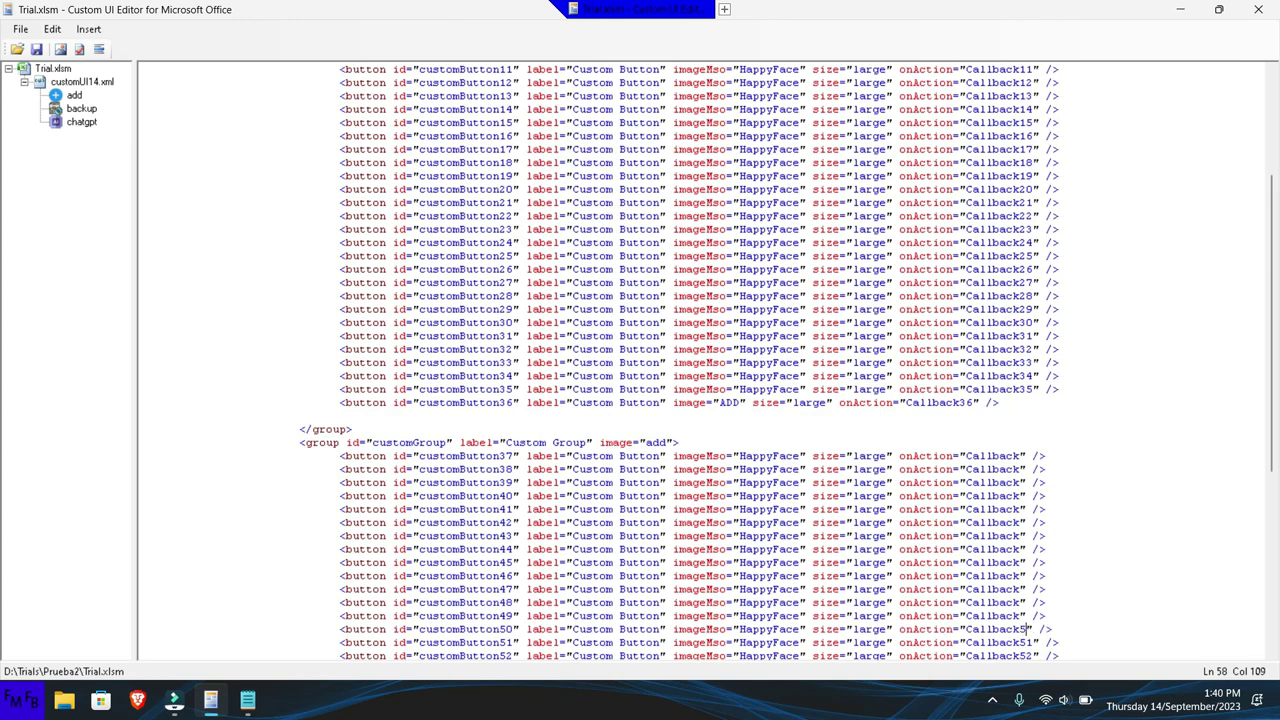
pyautogui.write('0')
pyautogui.scroll(-5, 1020, 642)
pyautogui.click(1020, 642)
pyautogui.click(1022, 629)
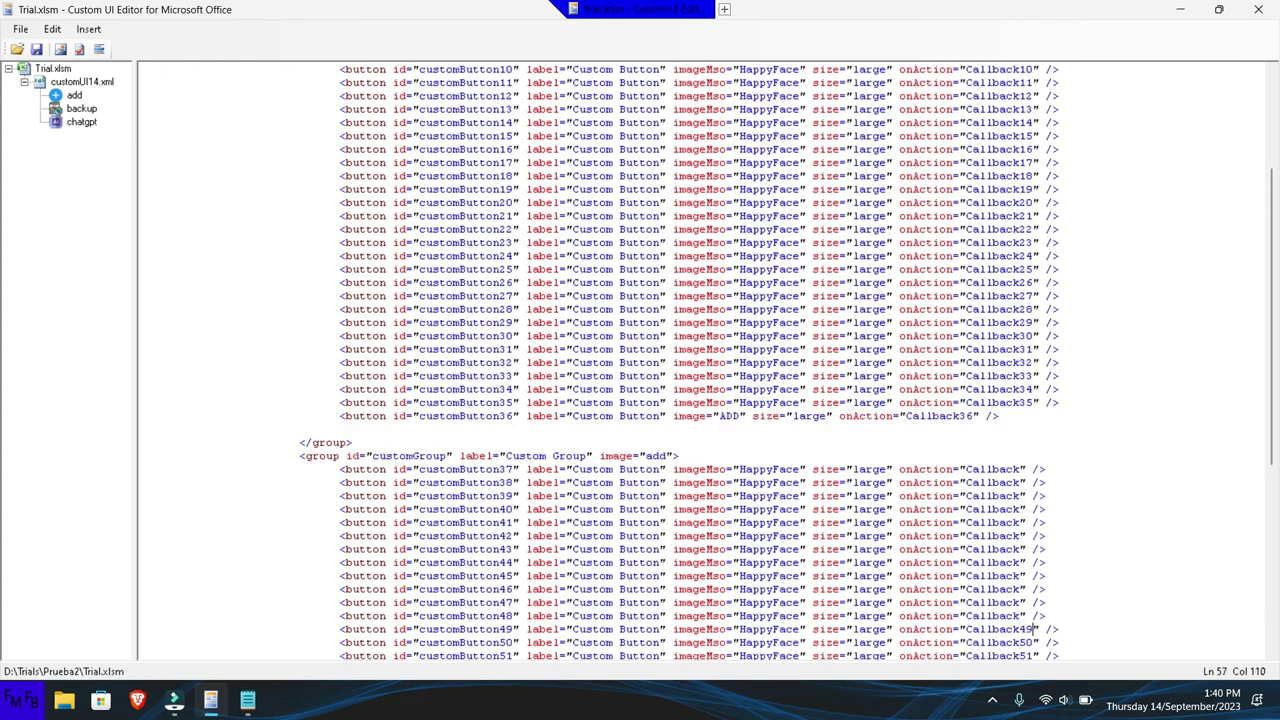
pyautogui.write('49')
# - Number the callbacks for customButton47 down to customButton42 as Callback47 through Callback42
pyautogui.scroll(1, 1020, 629)
pyautogui.scroll(1, 1022, 629)
pyautogui.click(1022, 629)
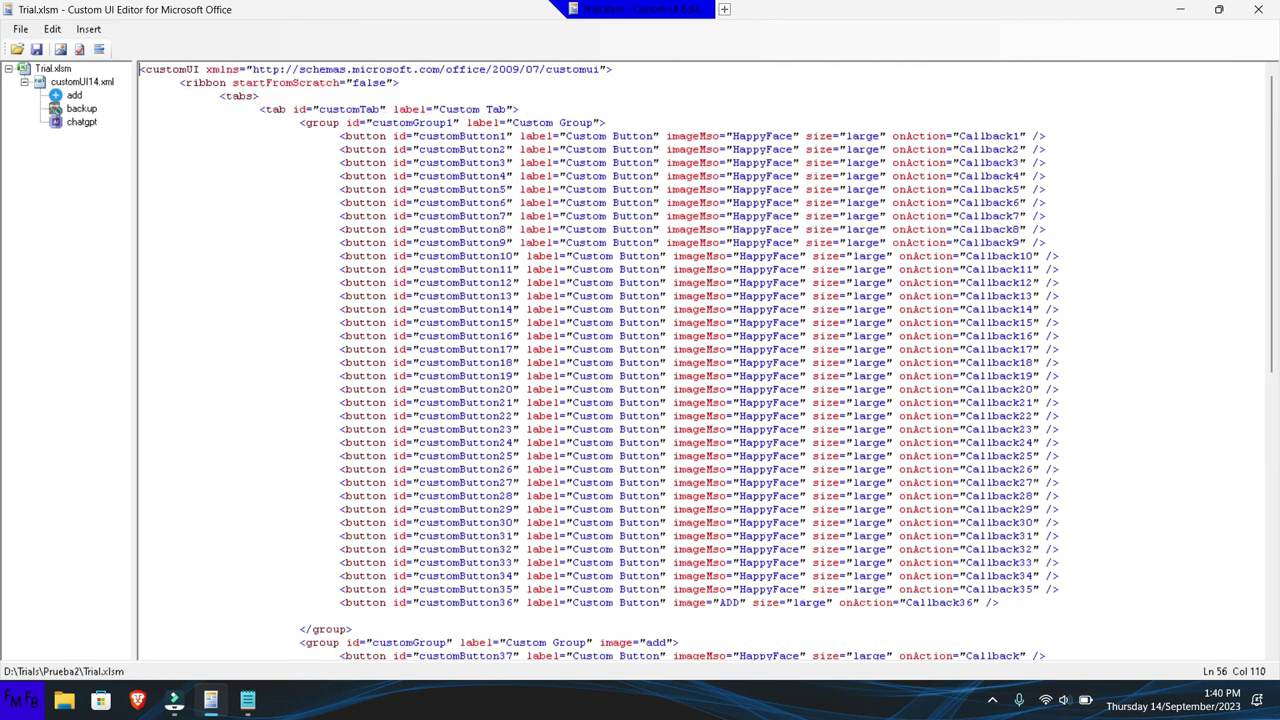
pyautogui.write('47')
pyautogui.scroll(1, 1022, 629)
pyautogui.click(1022, 629)
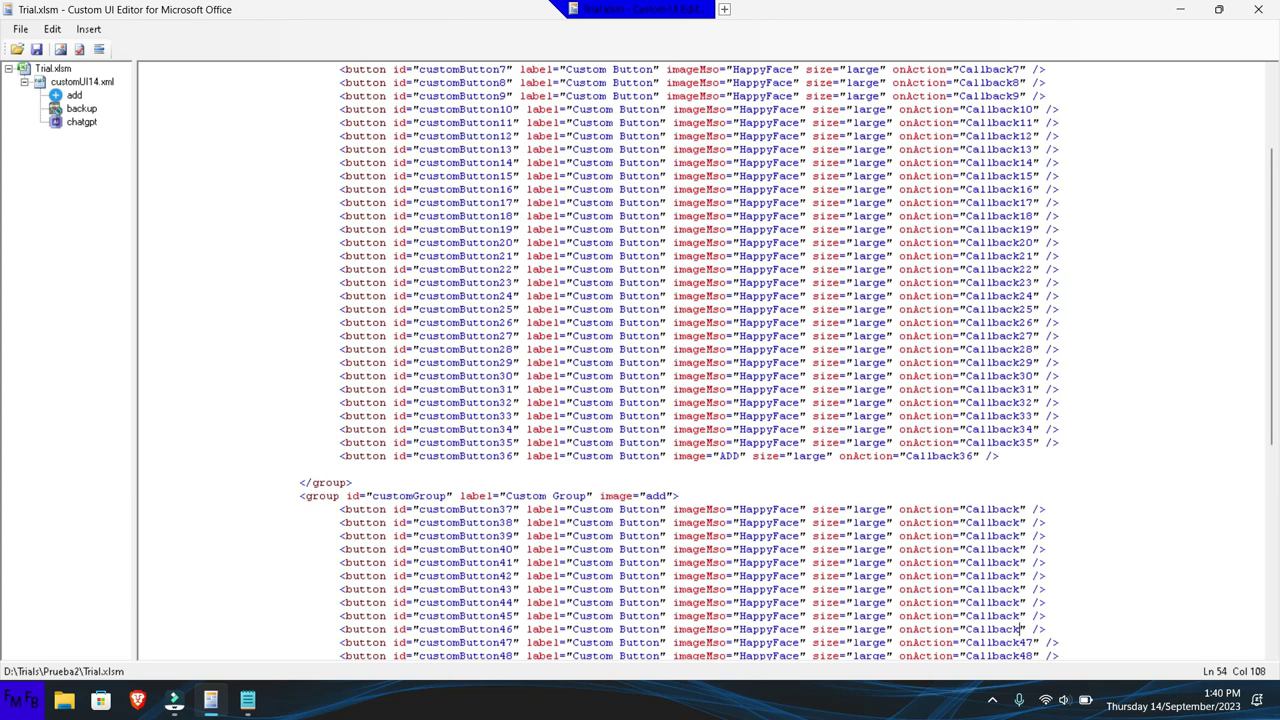
pyautogui.write('46')
pyautogui.scroll(1, 1022, 629)
pyautogui.click(1022, 629)
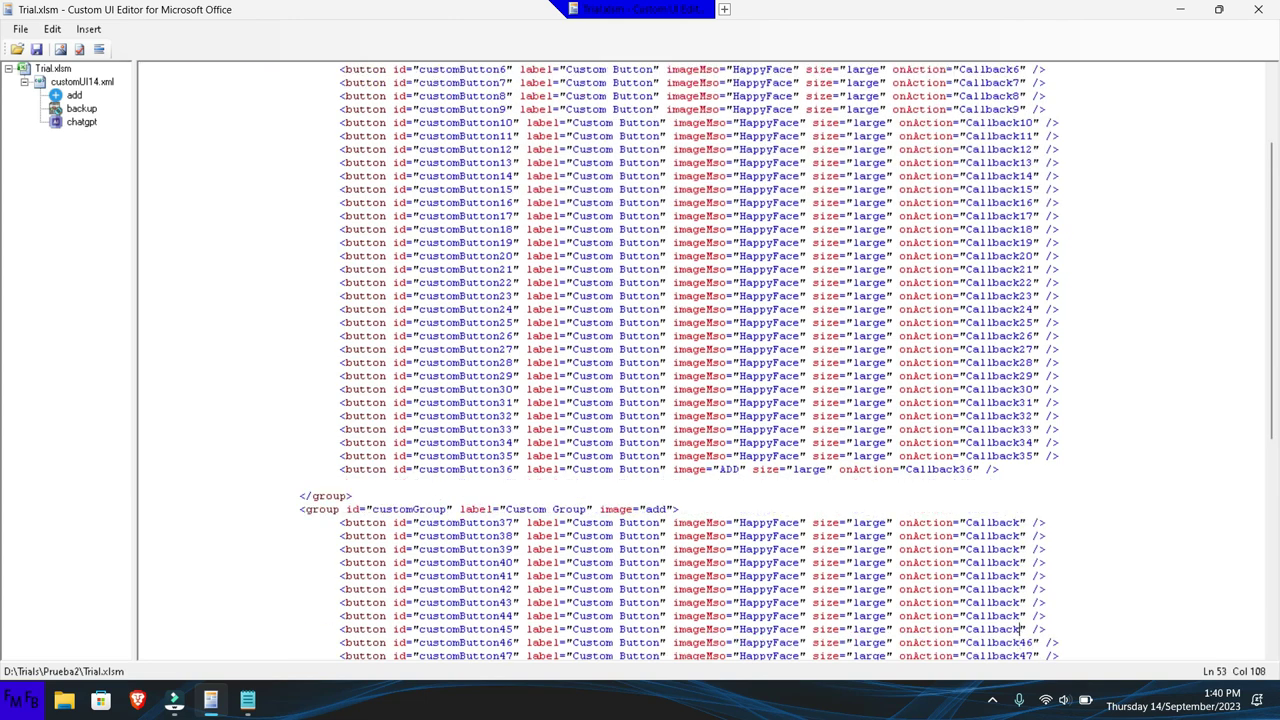
pyautogui.write('45')
pyautogui.scroll(1, 1022, 629)
pyautogui.click(1022, 629)
pyautogui.write('44')
pyautogui.scroll(1, 1022, 629)
pyautogui.click(1019, 642)
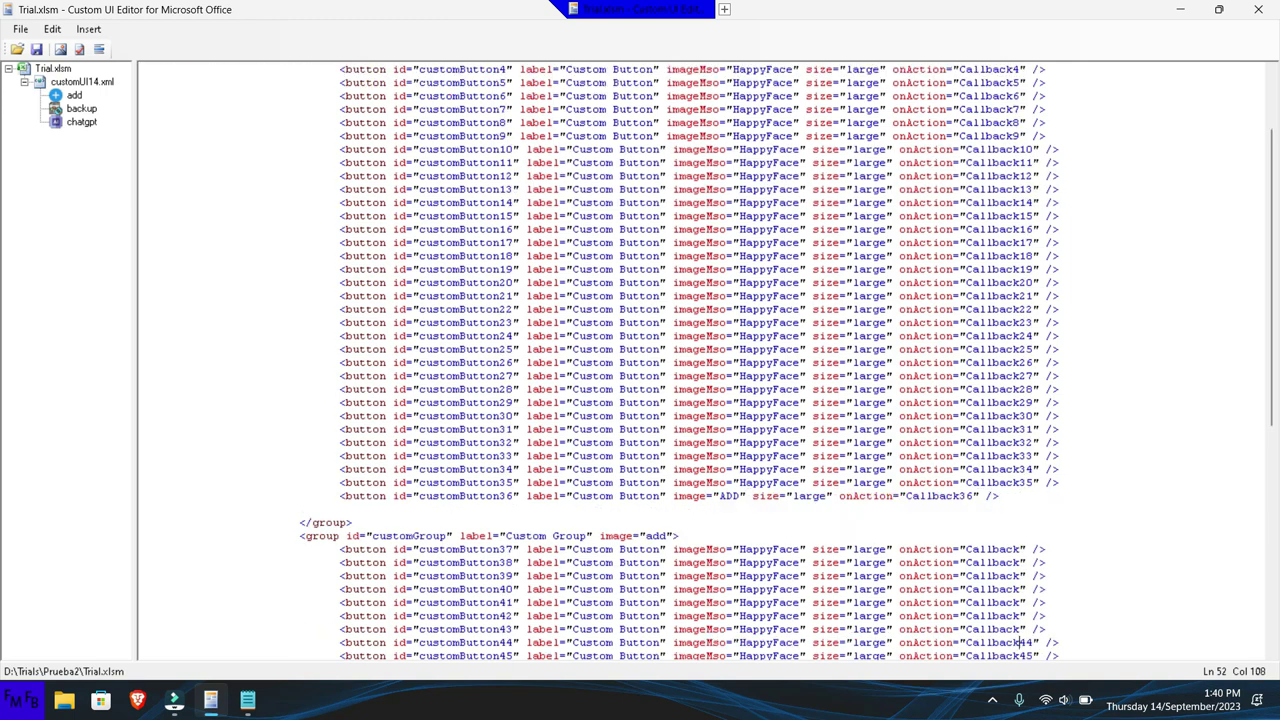
pyautogui.write('43')
pyautogui.scroll(1, 1022, 629)
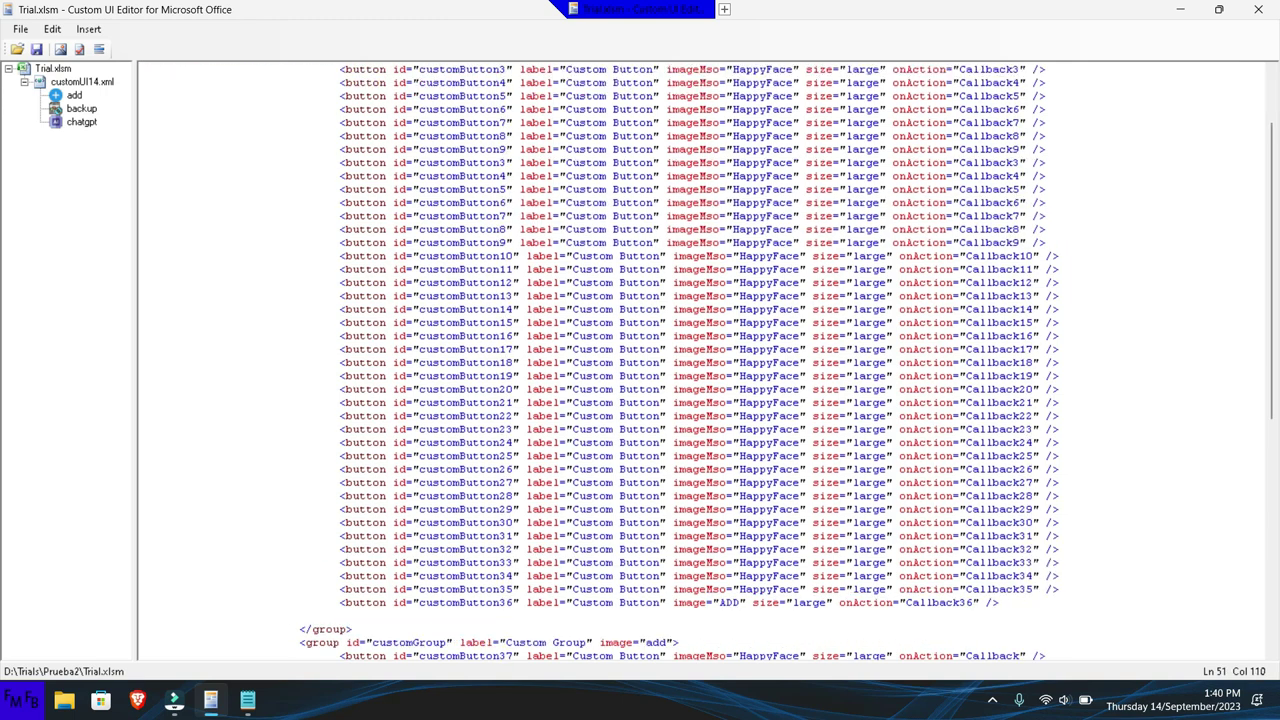
pyautogui.write('42')
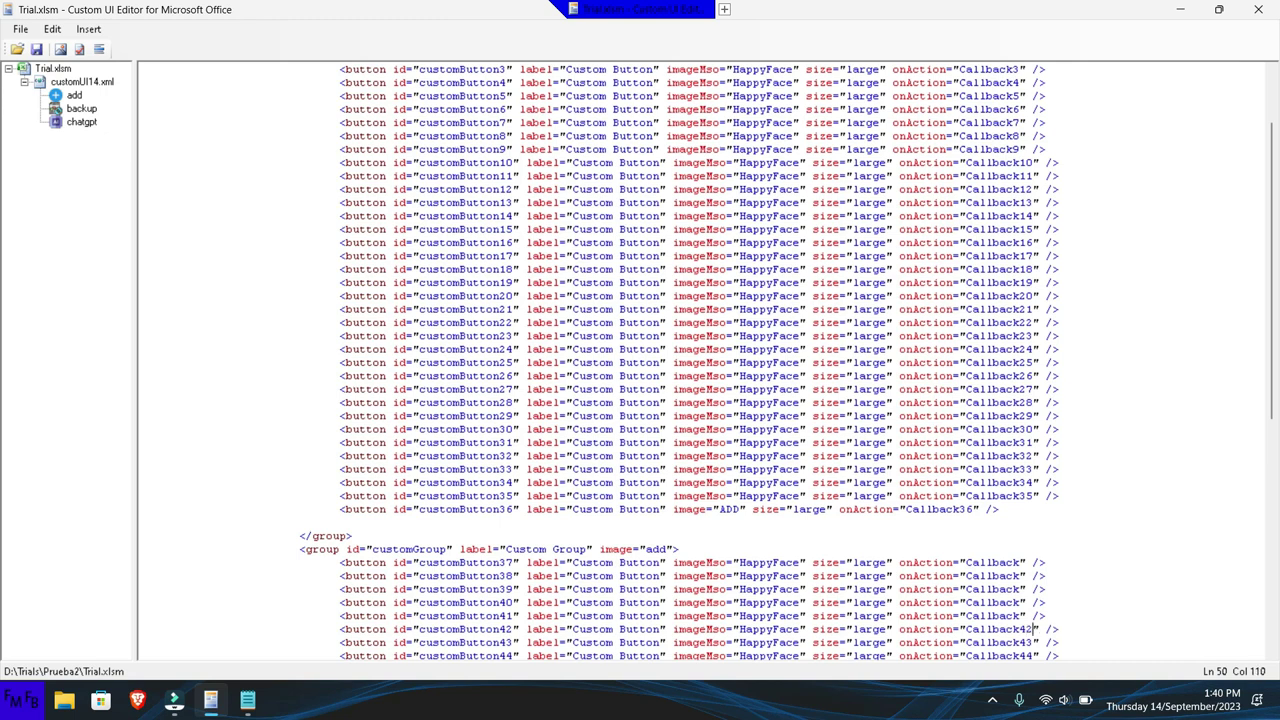
pyautogui.scroll(1, 1022, 629)
# - Number the callbacks for customButton41 down to customButton37 as Callback41 through Callback37
pyautogui.click(1024, 642)
pyautogui.click(1022, 629)
pyautogui.write('41')
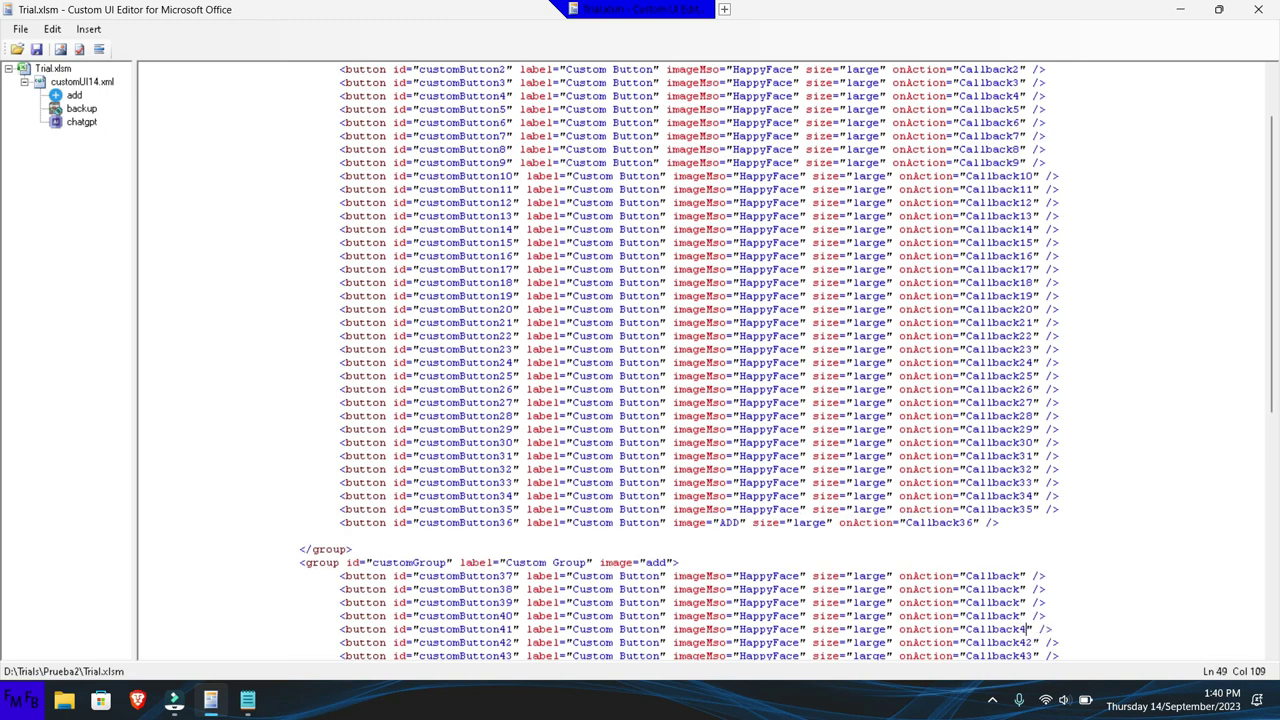
pyautogui.scroll(1, 1022, 629)
pyautogui.click(1021, 642)
pyautogui.click(1024, 629)
pyautogui.write('40')
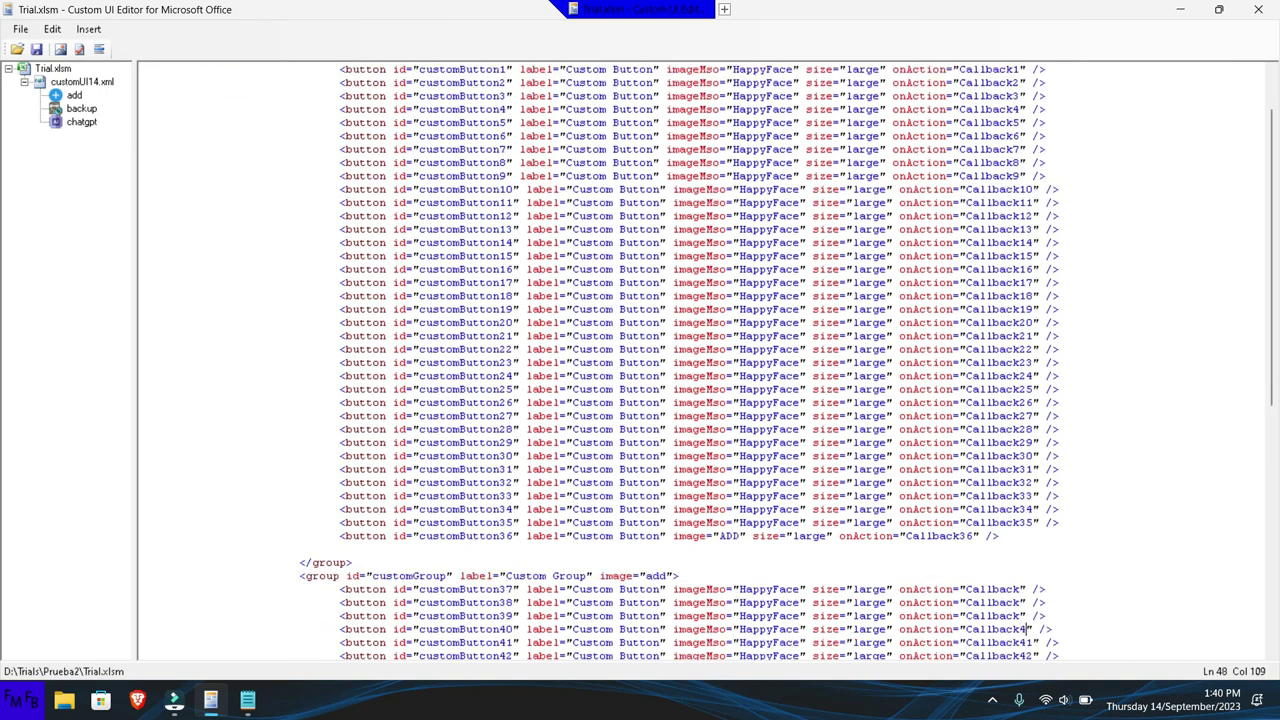
pyautogui.scroll(3, 1022, 629)
pyautogui.scroll(-2, 1022, 629)
pyautogui.click(1024, 642)
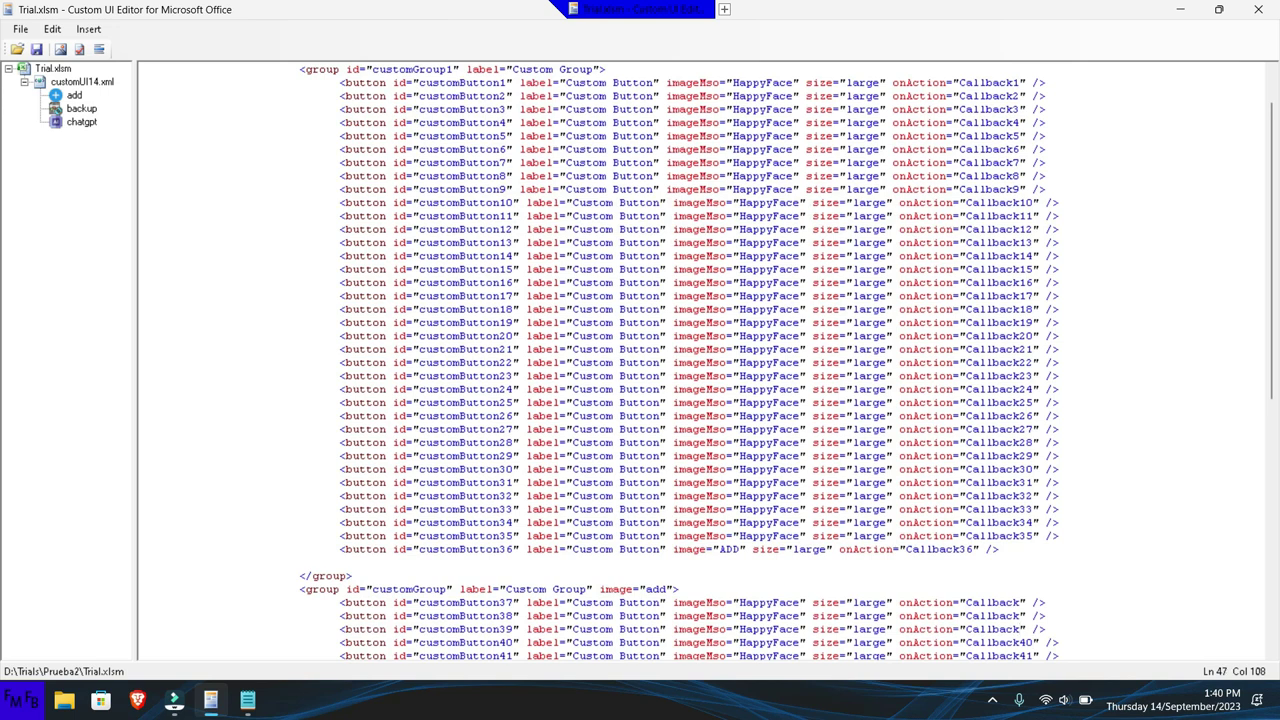
pyautogui.write('3')
pyautogui.scroll(2, 1022, 629)
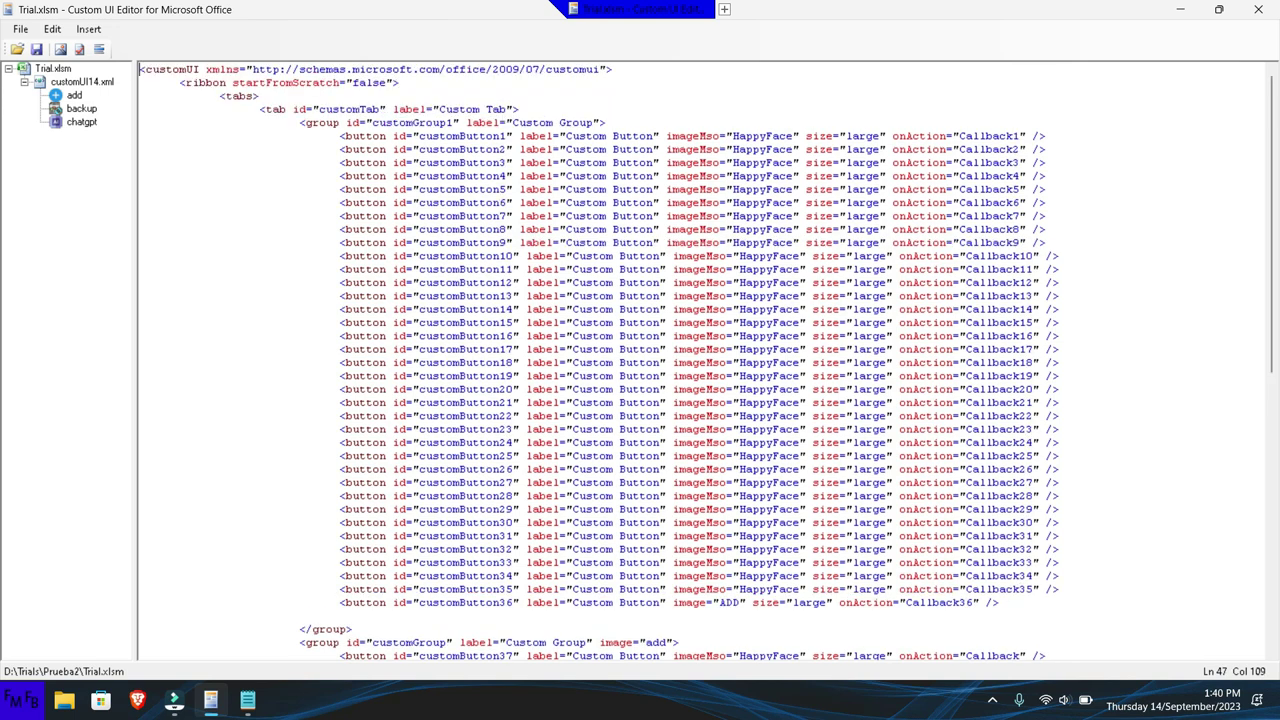
pyautogui.scroll(-1, 1022, 629)
pyautogui.click(1020, 629)
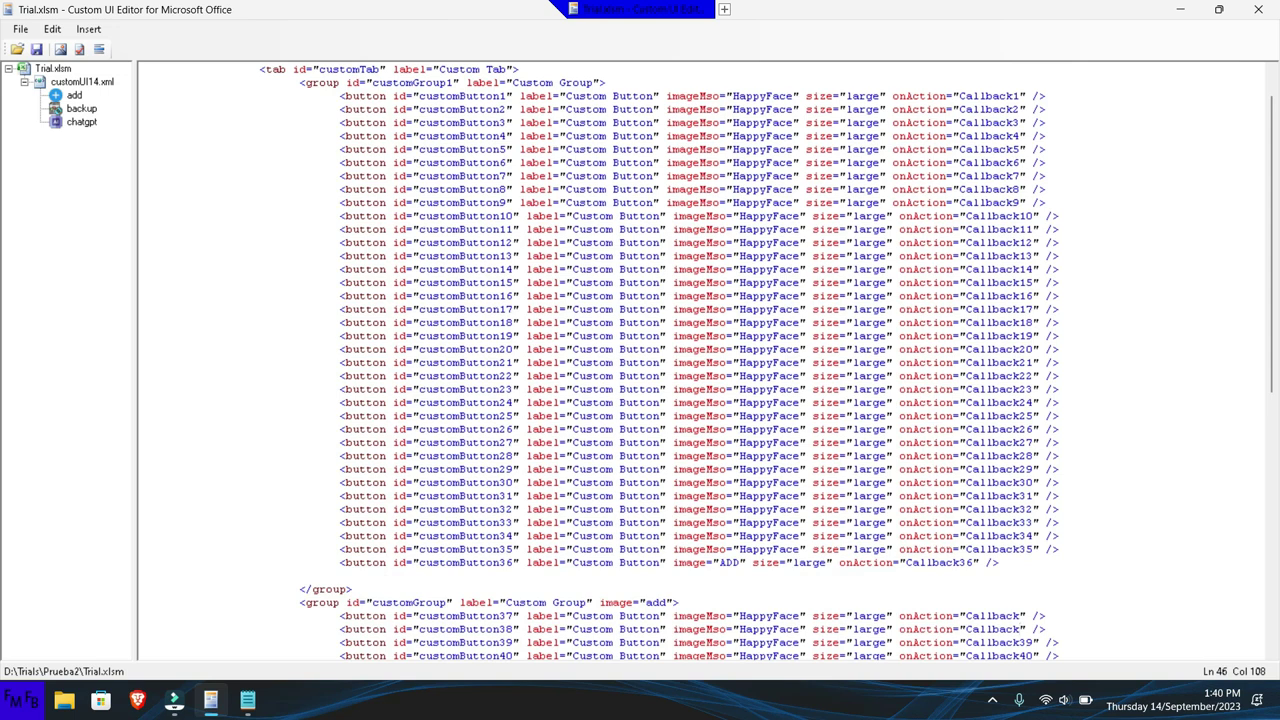
pyautogui.scroll(3, 1020, 629)
pyautogui.scroll(-2, 1020, 629)
pyautogui.click(1020, 629)
pyautogui.write('3')
pyautogui.scroll(2, 1020, 629)
pyautogui.write('7')
# - Check the customButton38 callback, then return to the customButton72 line at the XML's end
pyautogui.scroll(-1, 1035, 642)
pyautogui.scroll(-1, 1035, 642)
pyautogui.click(1035, 642)
pyautogui.scroll(-1, 1035, 642)
pyautogui.scroll(-4, 1035, 642)
pyautogui.scroll(-5, 1035, 642)
pyautogui.scroll(-4, 1035, 642)
pyautogui.click(219, 616)
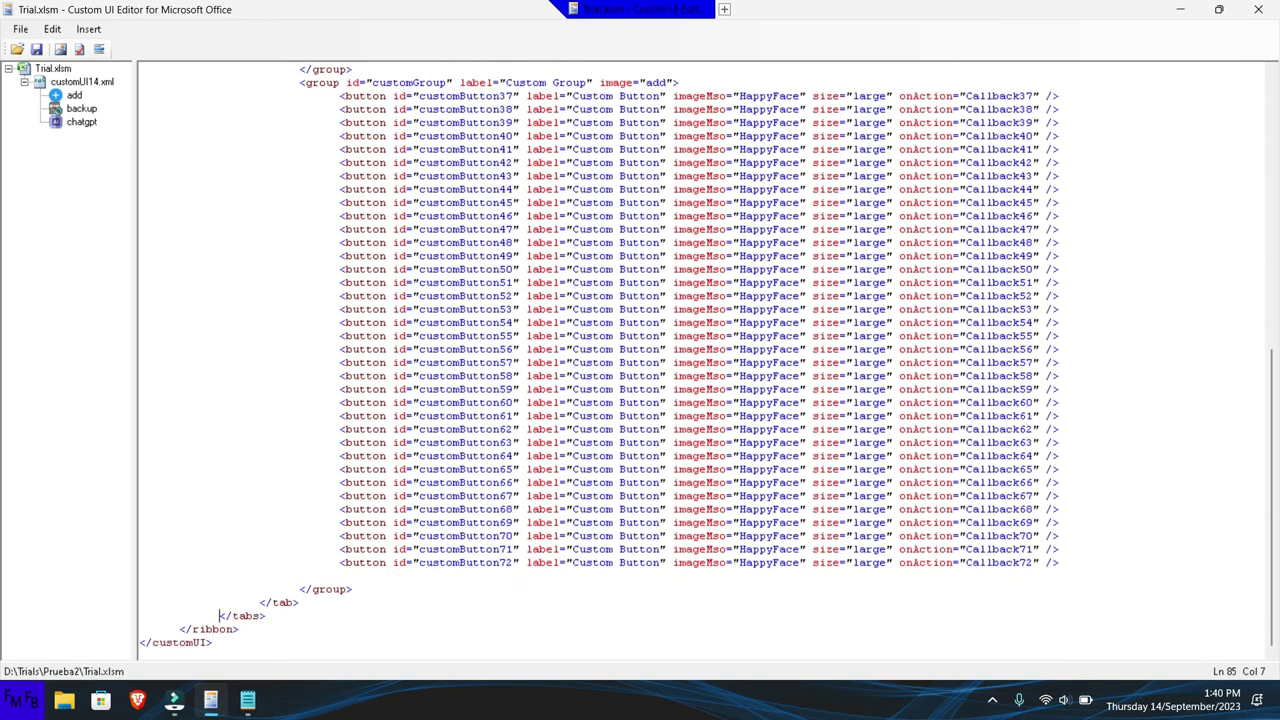
pyautogui.press('Up')
pyautogui.press('Up')
pyautogui.press('Up')
# - Change customButton72's imageMso="HappyFace" to image="backup" and generate the callback stubs
pyautogui.press('End')
pyautogui.press('Left')
pyautogui.press('Left')
pyautogui.press('Left')
pyautogui.press('Left')
pyautogui.press('Left')
pyautogui.press('Left')
pyautogui.press('Left')
pyautogui.press('Left')
pyautogui.press('Left')
pyautogui.press('Left')
pyautogui.press('Left')
pyautogui.press('Left')
pyautogui.press('Left')
pyautogui.press('Left')
pyautogui.press('Left')
pyautogui.press('Left')
pyautogui.press('Left')
pyautogui.press('Left')
pyautogui.press('Left')
pyautogui.press('BackSpace')
pyautogui.press('BackSpace')
pyautogui.press('BackSpace')
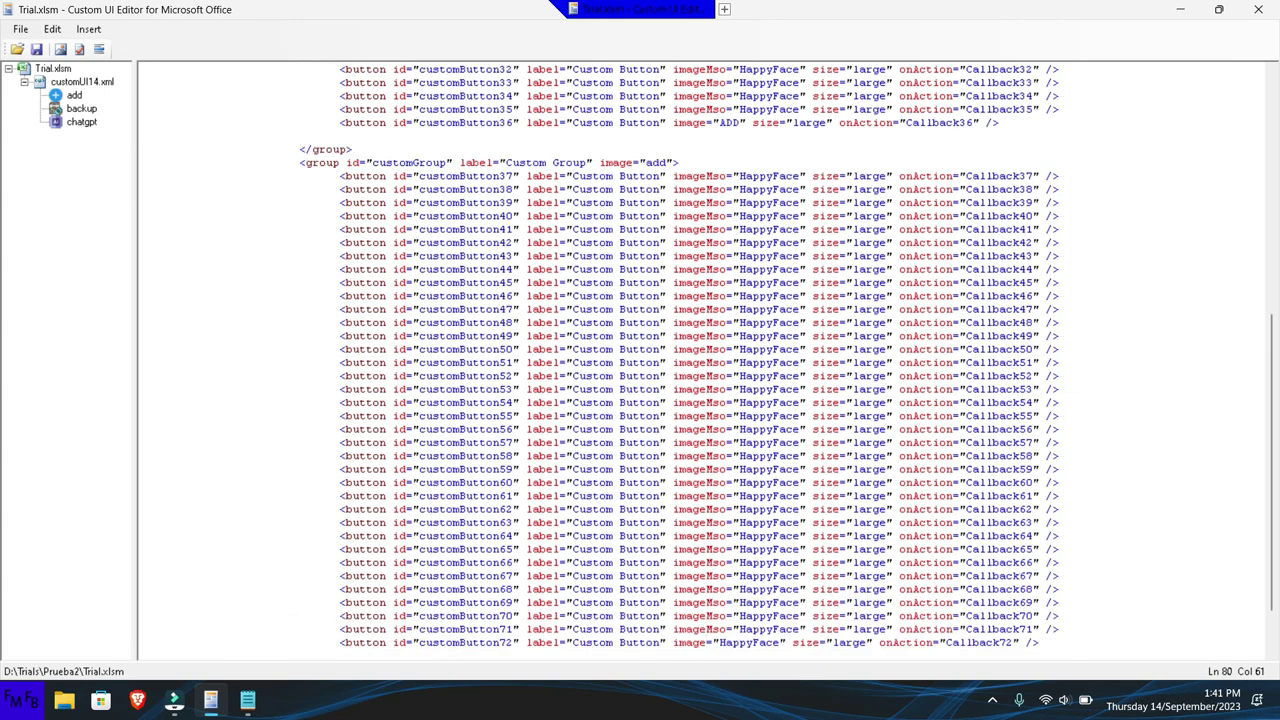
pyautogui.press('Right')
pyautogui.hotkey('ctrl', 'shift', 'Right')
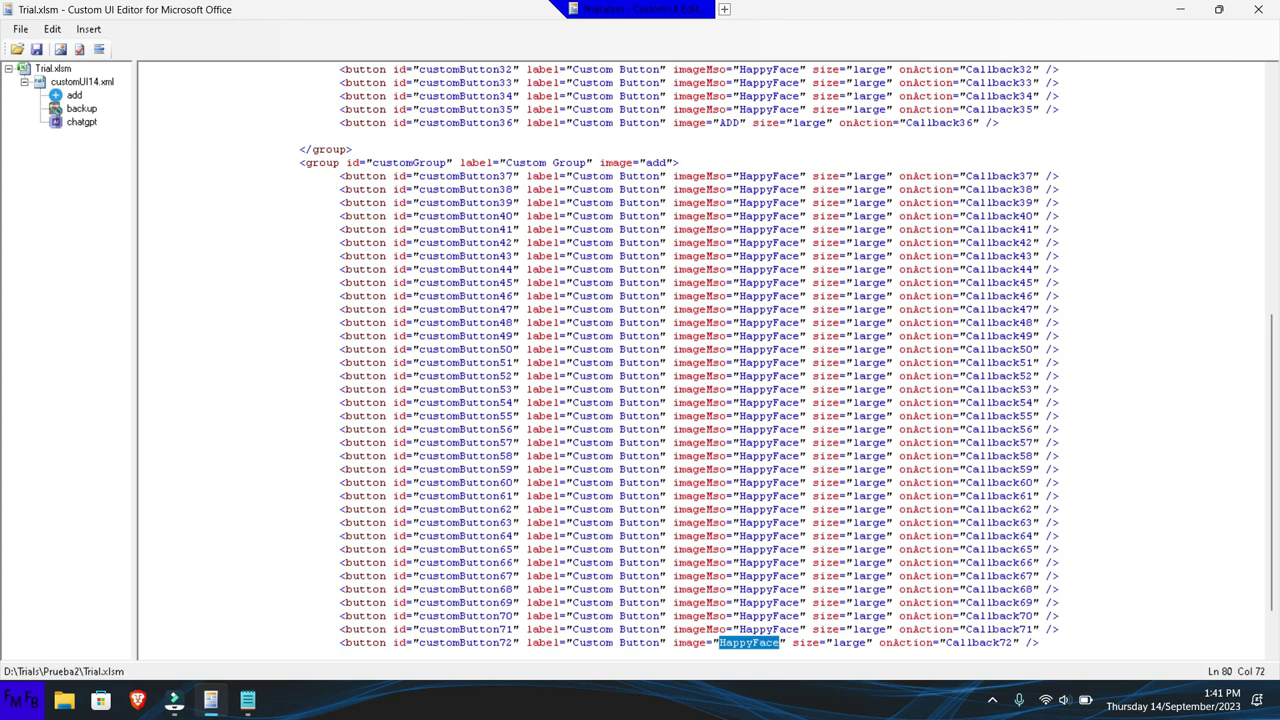
pyautogui.write('backup')
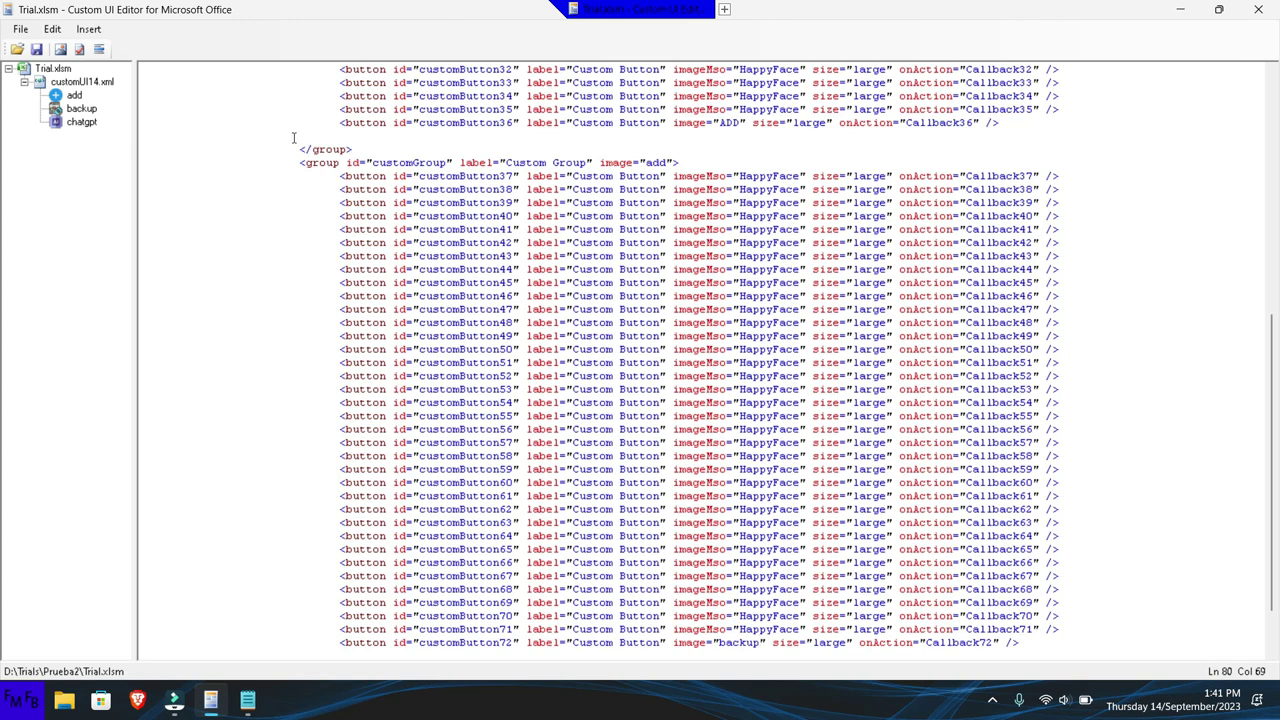
pyautogui.click(99, 49)
# - Select the generated Callback72 stub, return to customUI14.xml, and close the editor
pyautogui.scroll(-8, 508, 297)
pyautogui.scroll(-10, 508, 298)
pyautogui.scroll(-11, 508, 298)
pyautogui.scroll(-11, 508, 298)
pyautogui.scroll(-11, 508, 298)
pyautogui.scroll(-14, 508, 298)
pyautogui.scroll(-8, 508, 298)
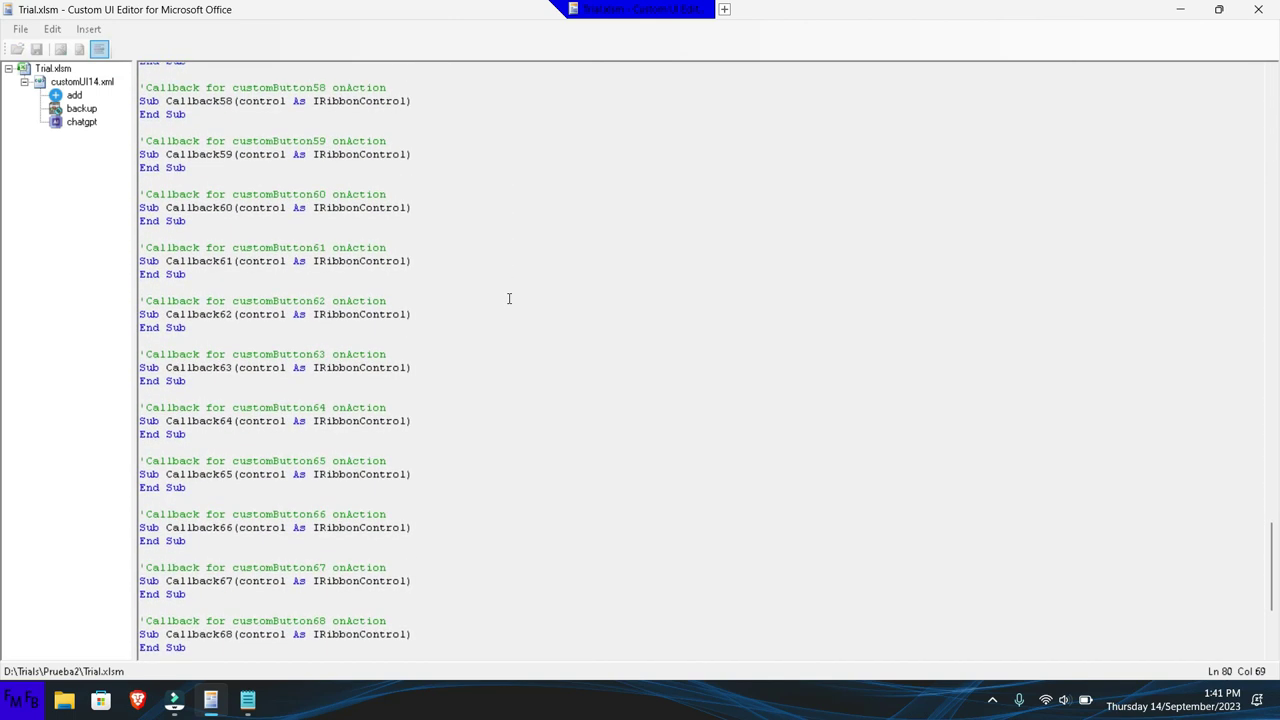
pyautogui.scroll(-6, 508, 298)
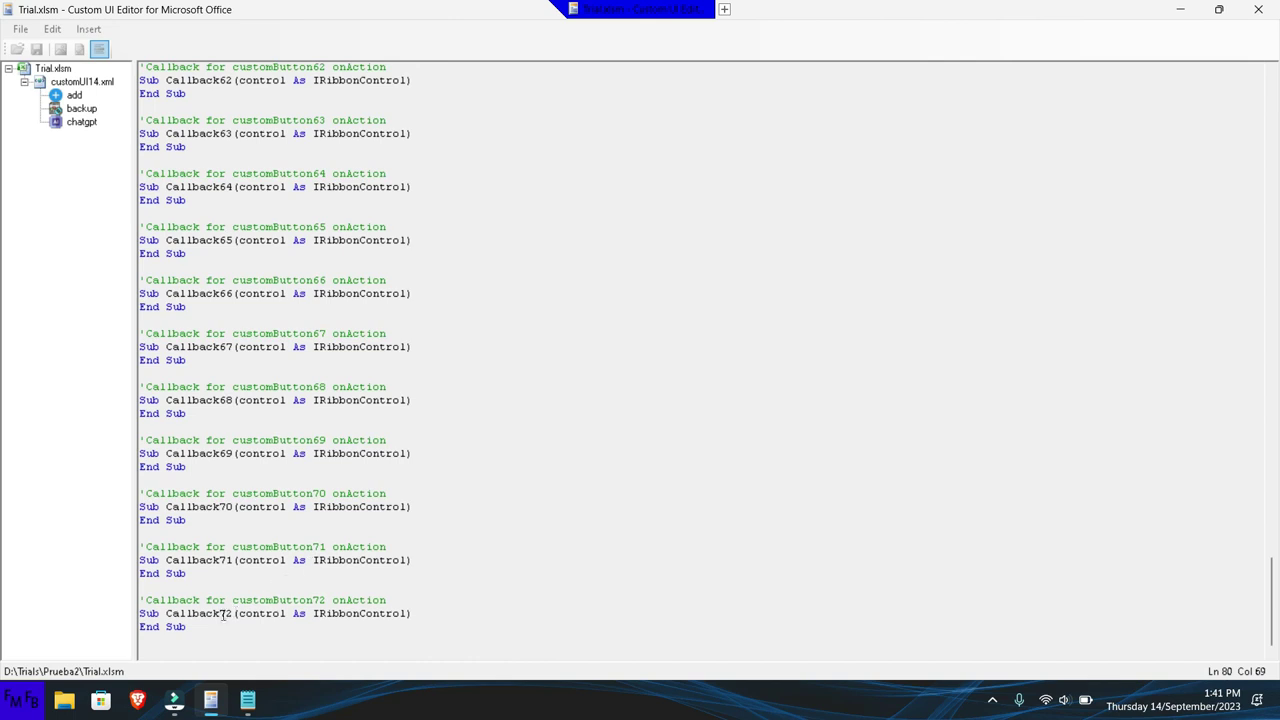
pyautogui.moveTo(188, 626); pyautogui.dragTo(157, 597)
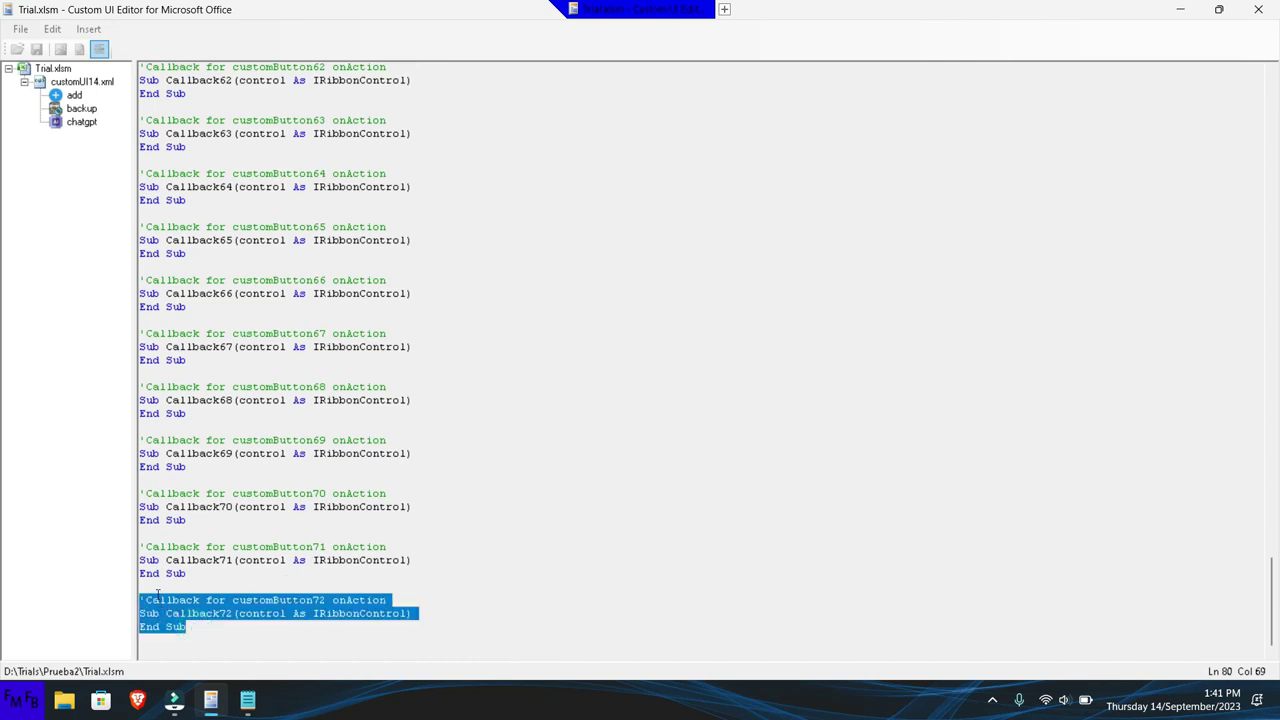
pyautogui.click(157, 596)
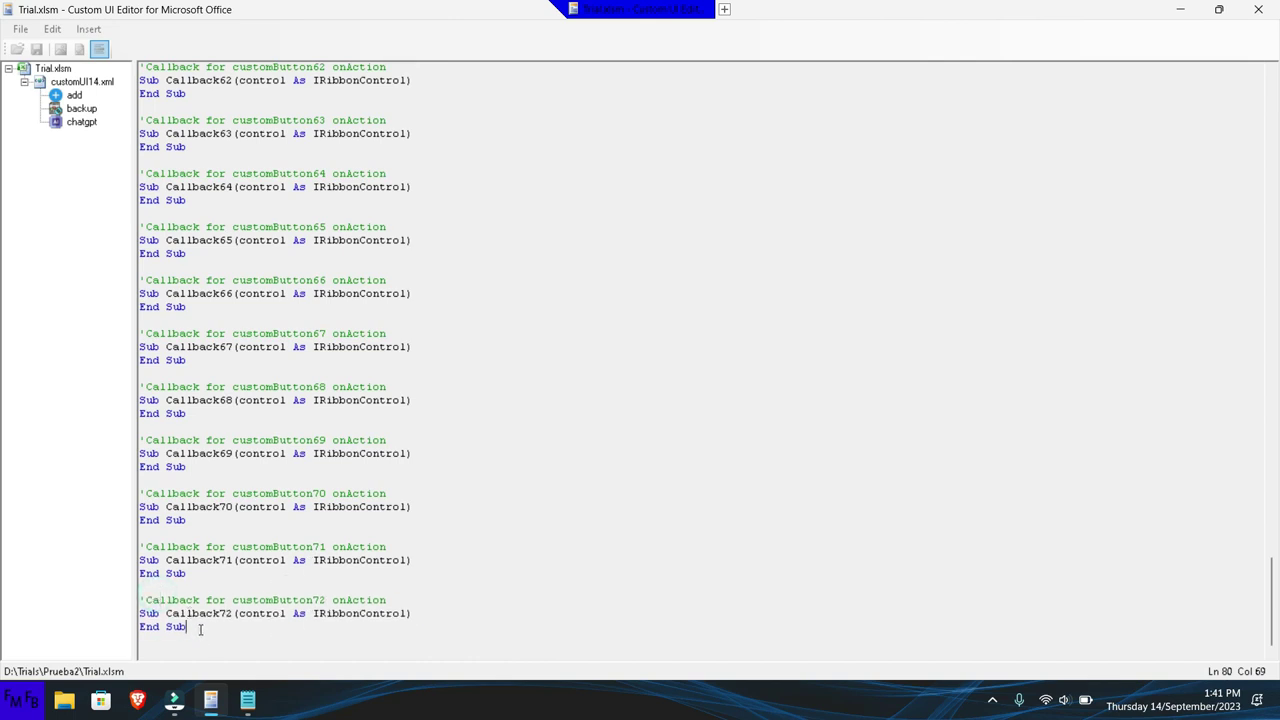
pyautogui.moveTo(201, 628); pyautogui.dragTo(161, 594)
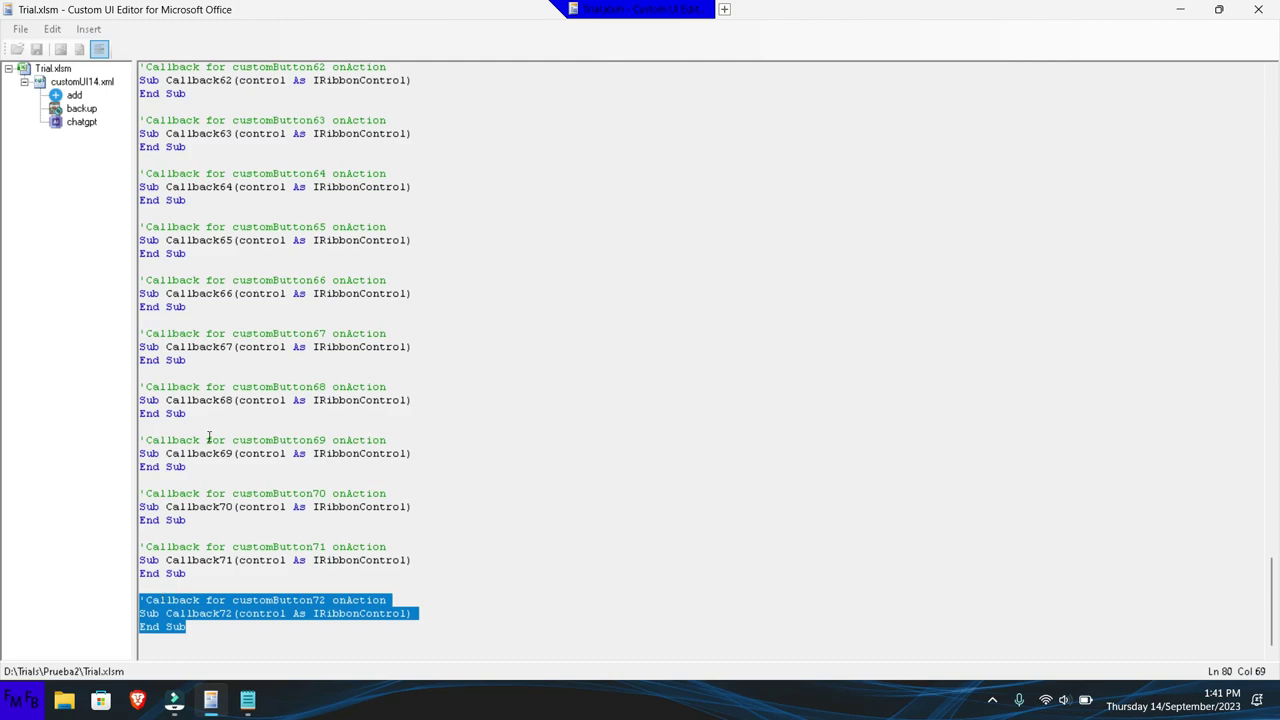
pyautogui.click(52, 80)
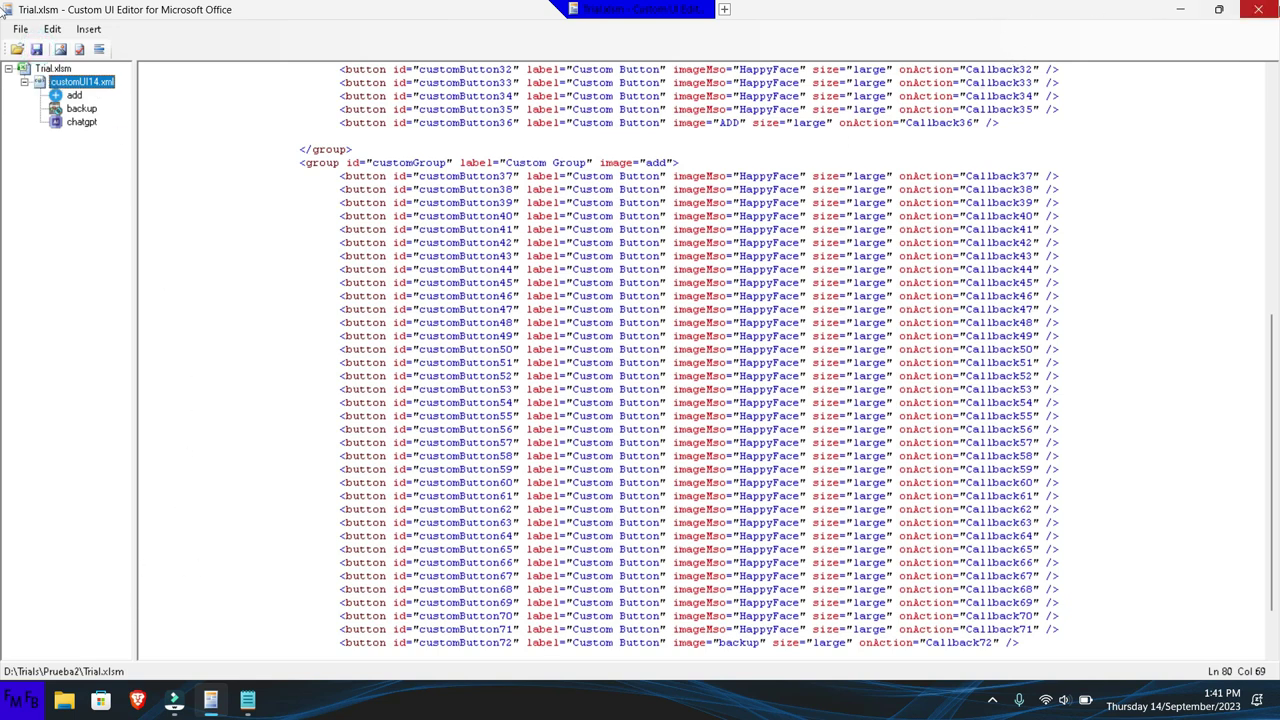
pyautogui.click(1258, 9)
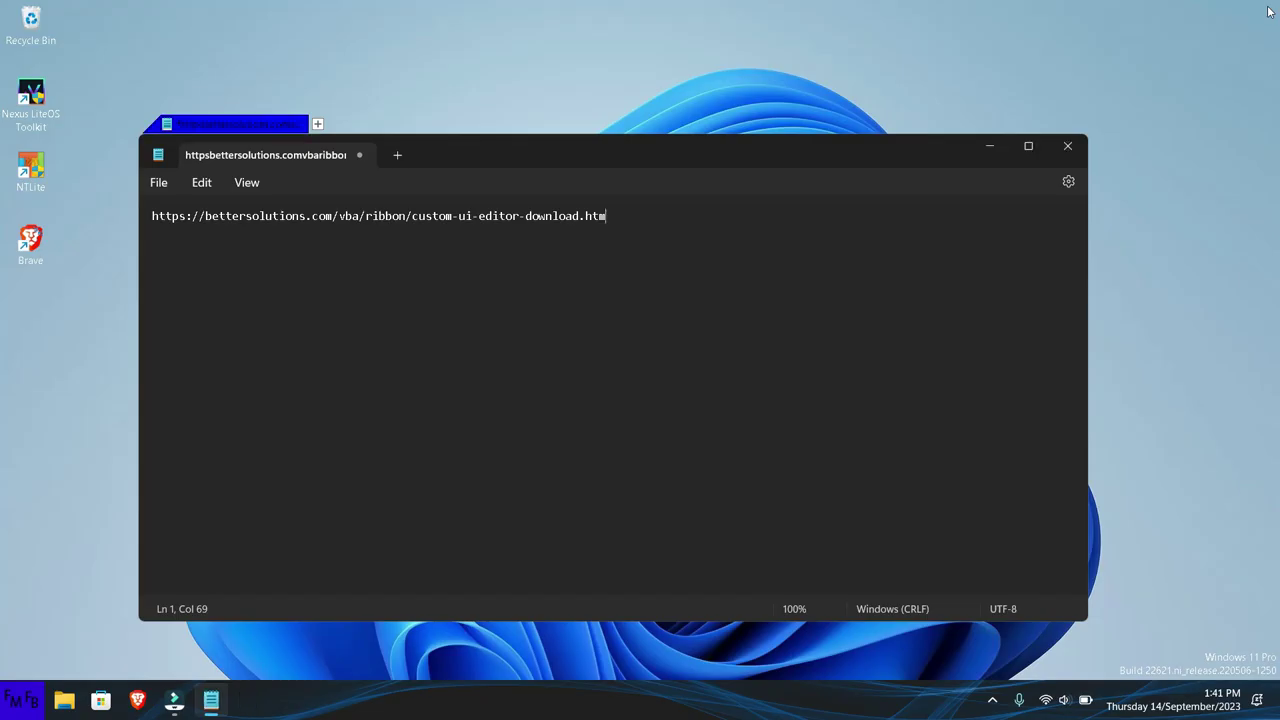
# - Open Trial.xlsm in Excel from the D: drive's Trials\Prueba2 folder
pyautogui.click(64, 700)
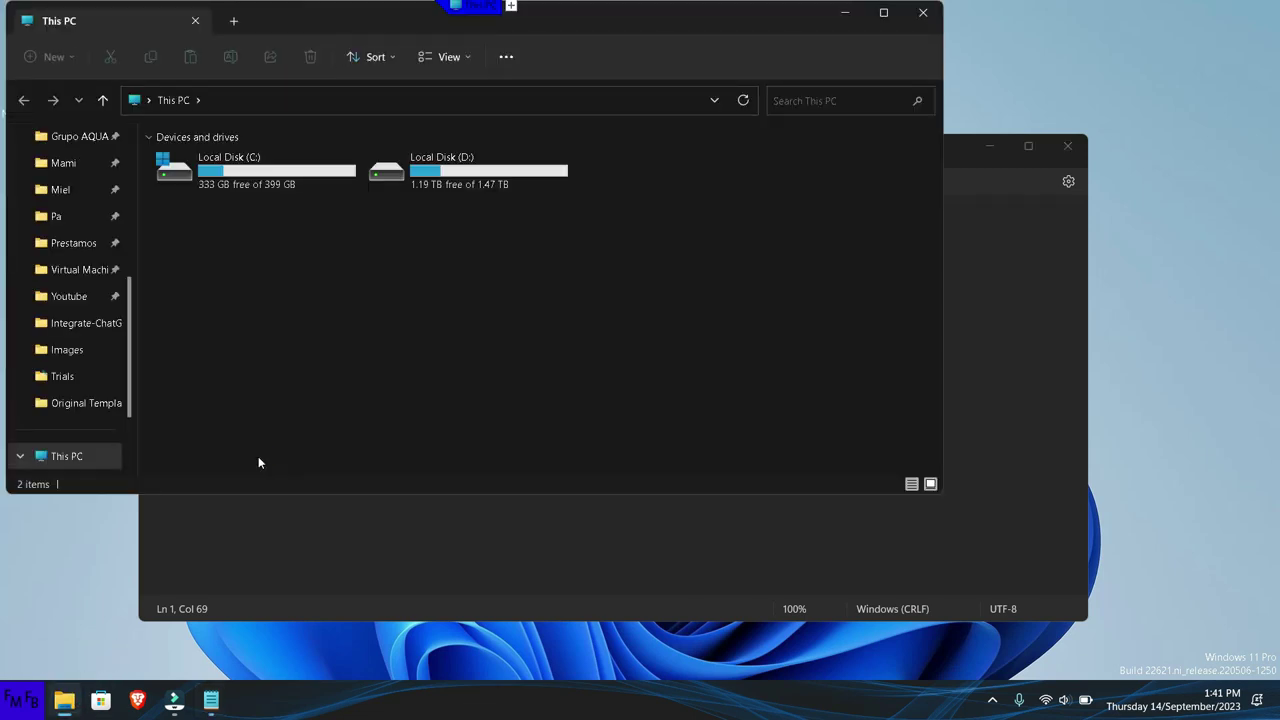
pyautogui.doubleClick(428, 171)
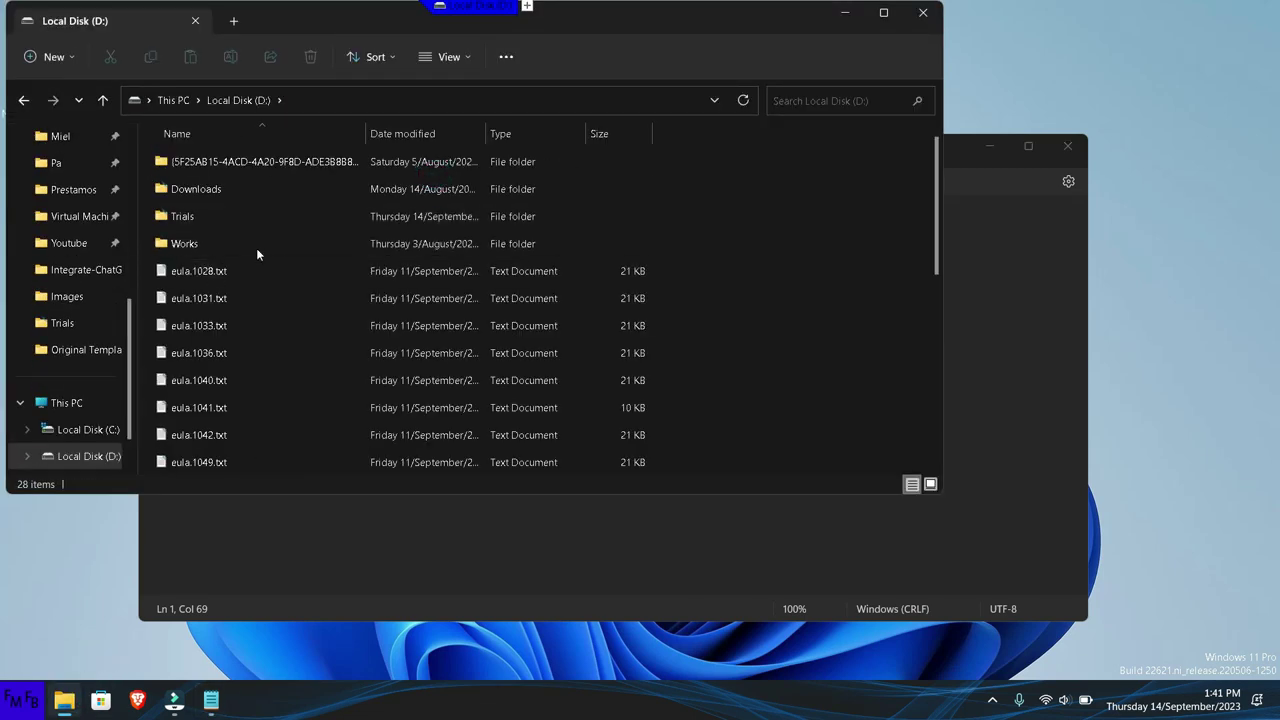
pyautogui.doubleClick(261, 224)
pyautogui.doubleClick(244, 197)
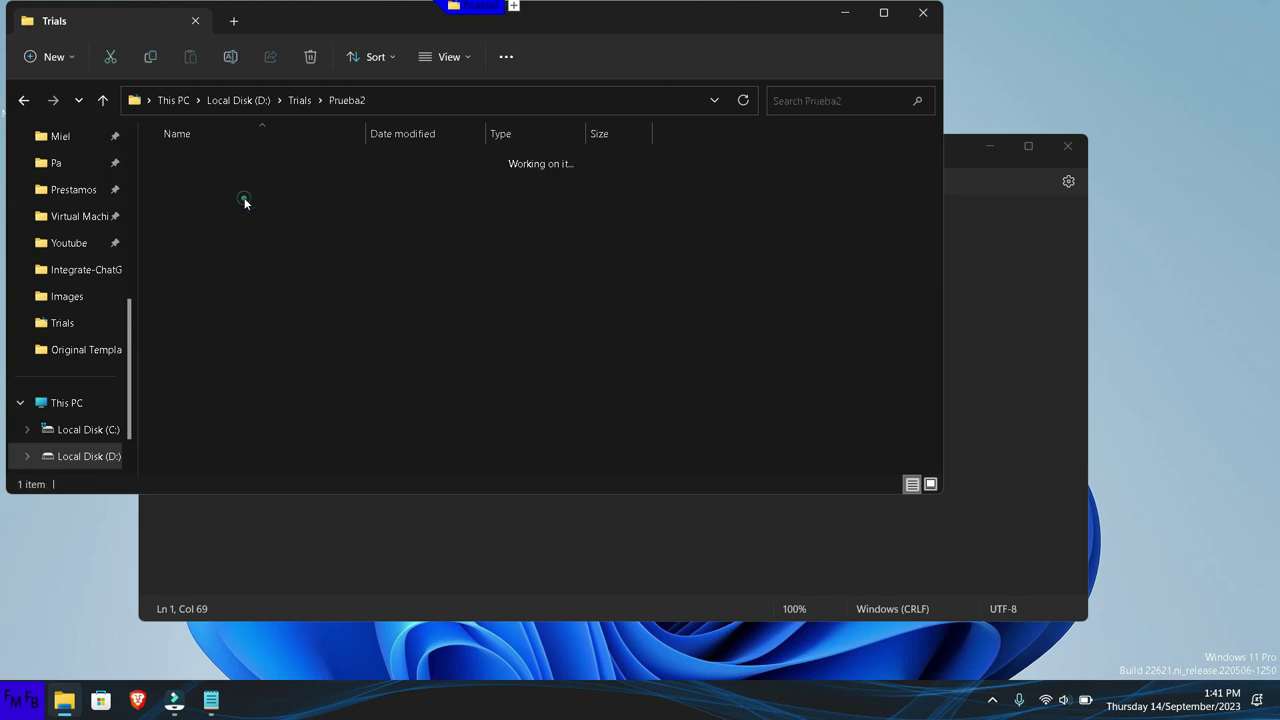
pyautogui.doubleClick(244, 175)
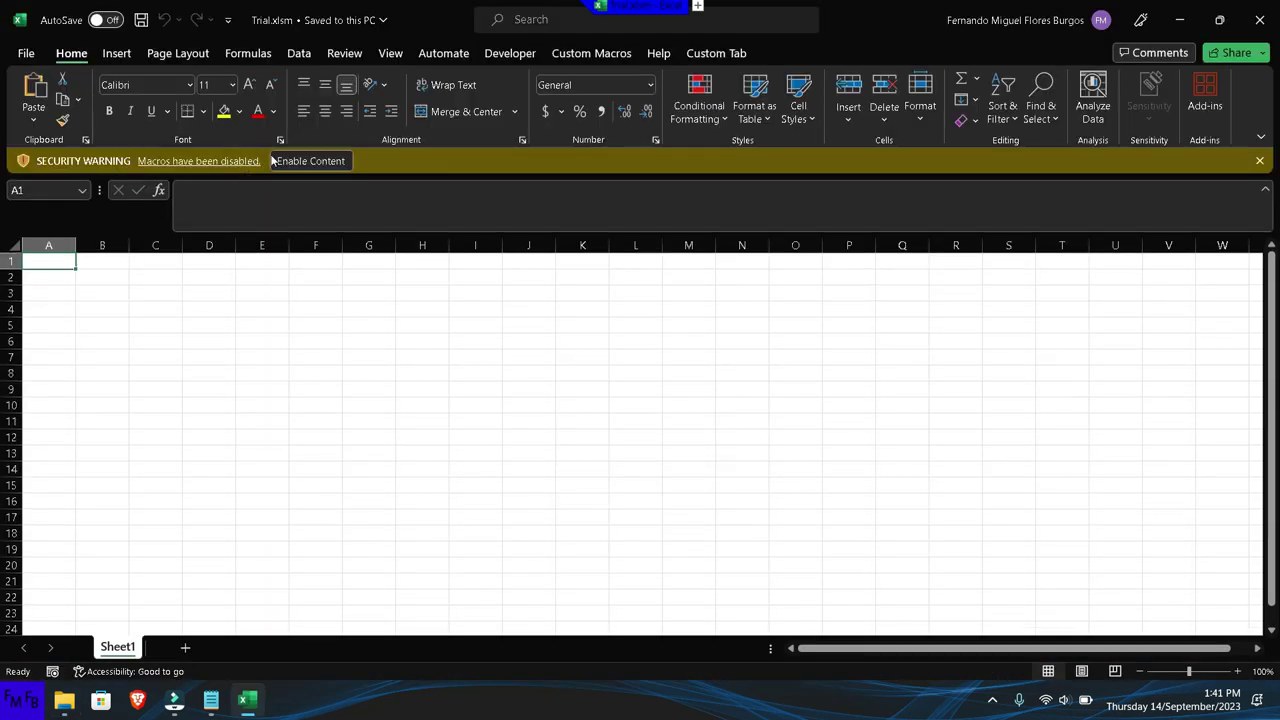
# - Browse the second Custom Group's HappyFace buttons to the last one, then show the Developer tab
pyautogui.click(692, 58)
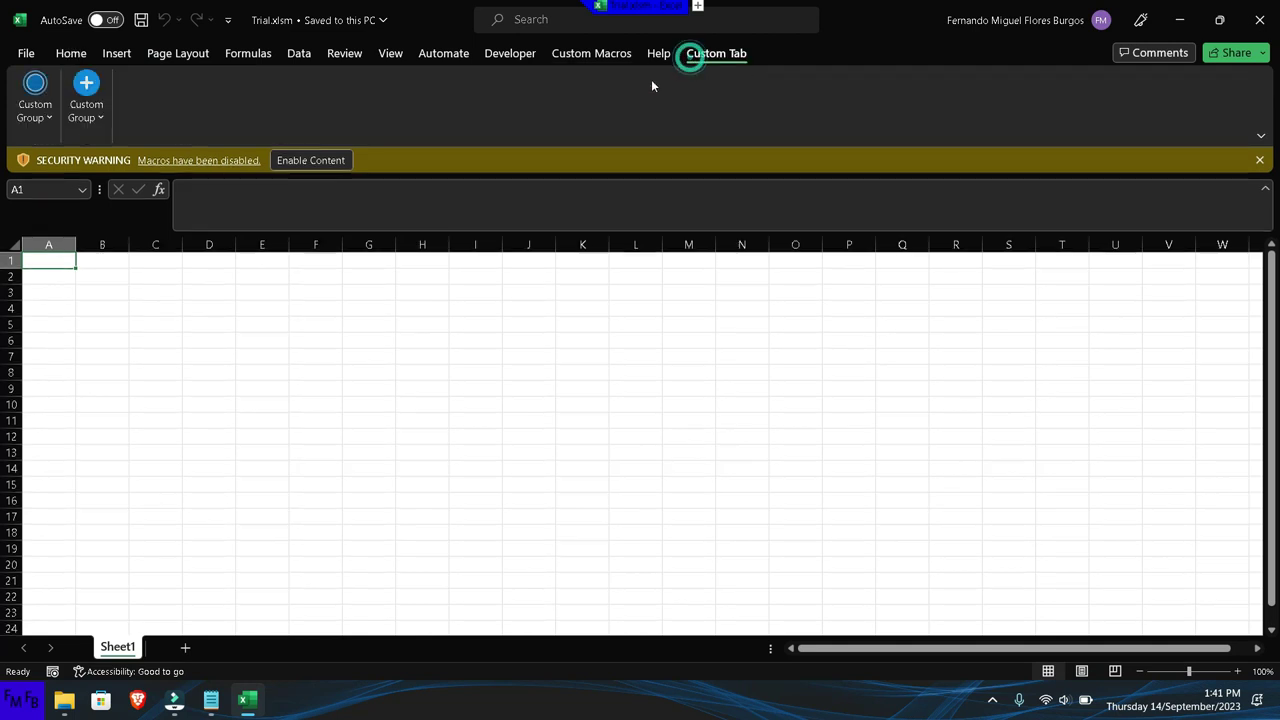
pyautogui.click(98, 107)
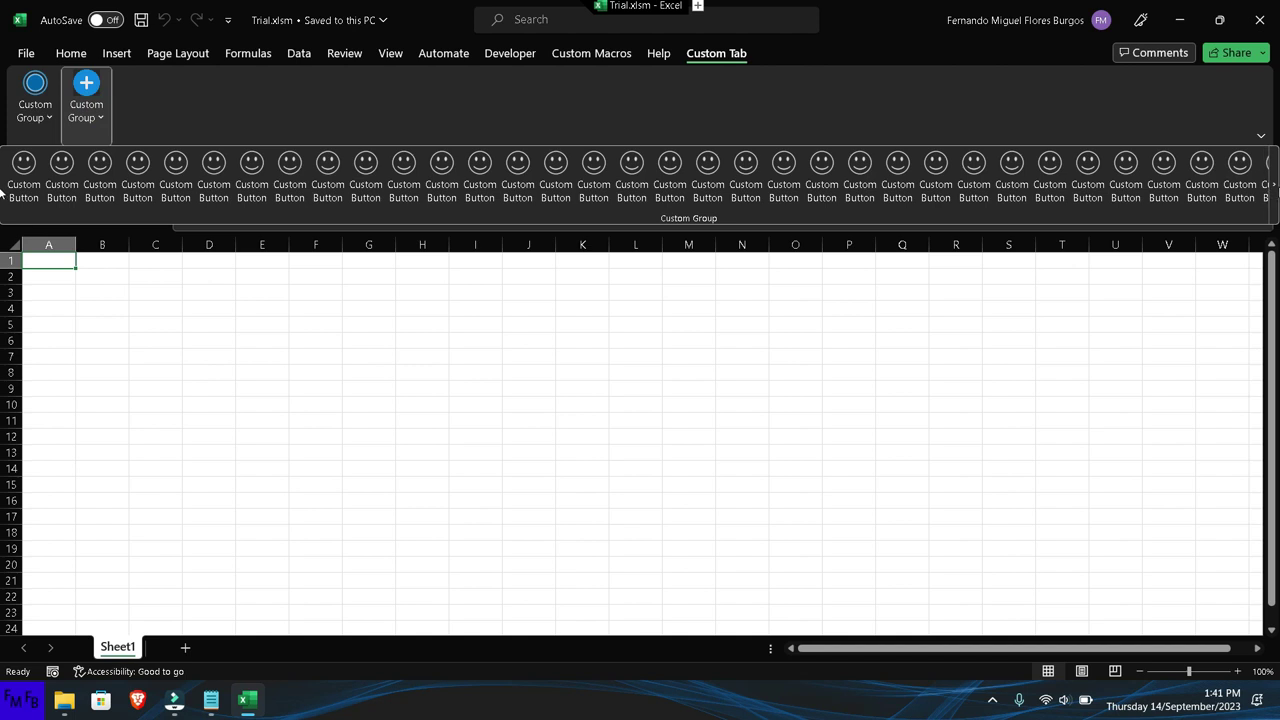
pyautogui.click(1274, 190)
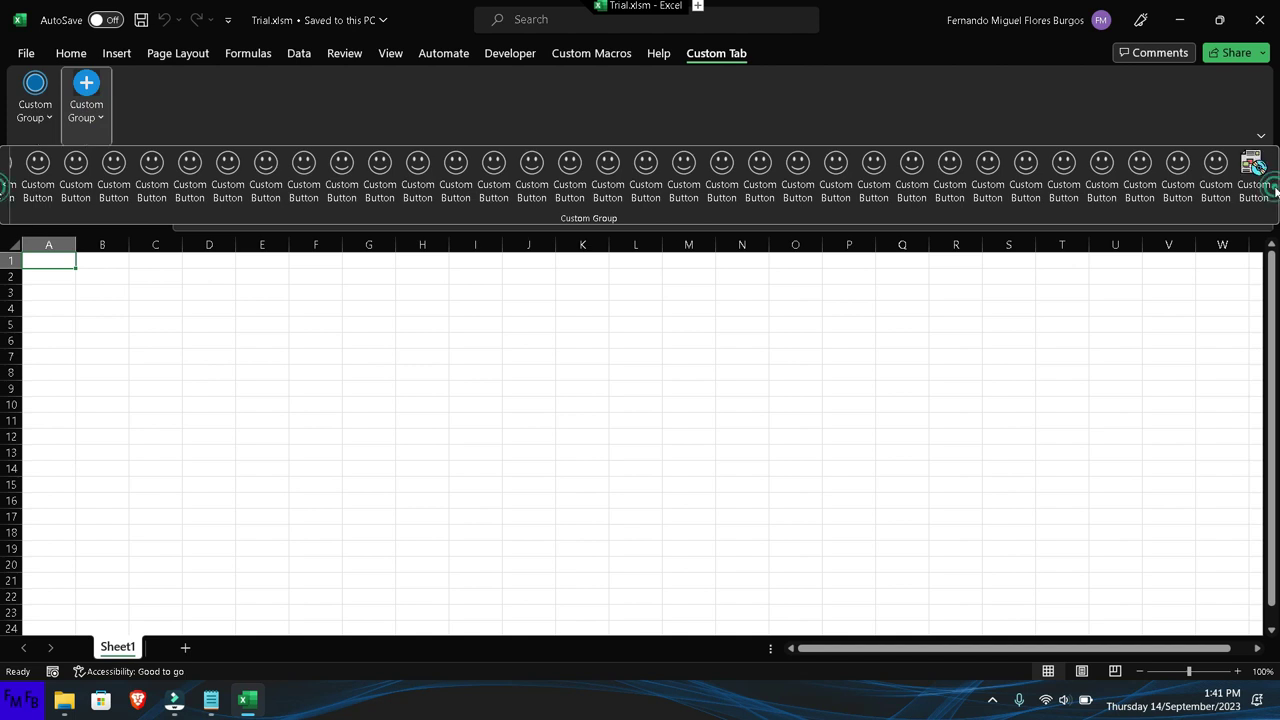
pyautogui.click(1106, 138)
pyautogui.click(510, 53)
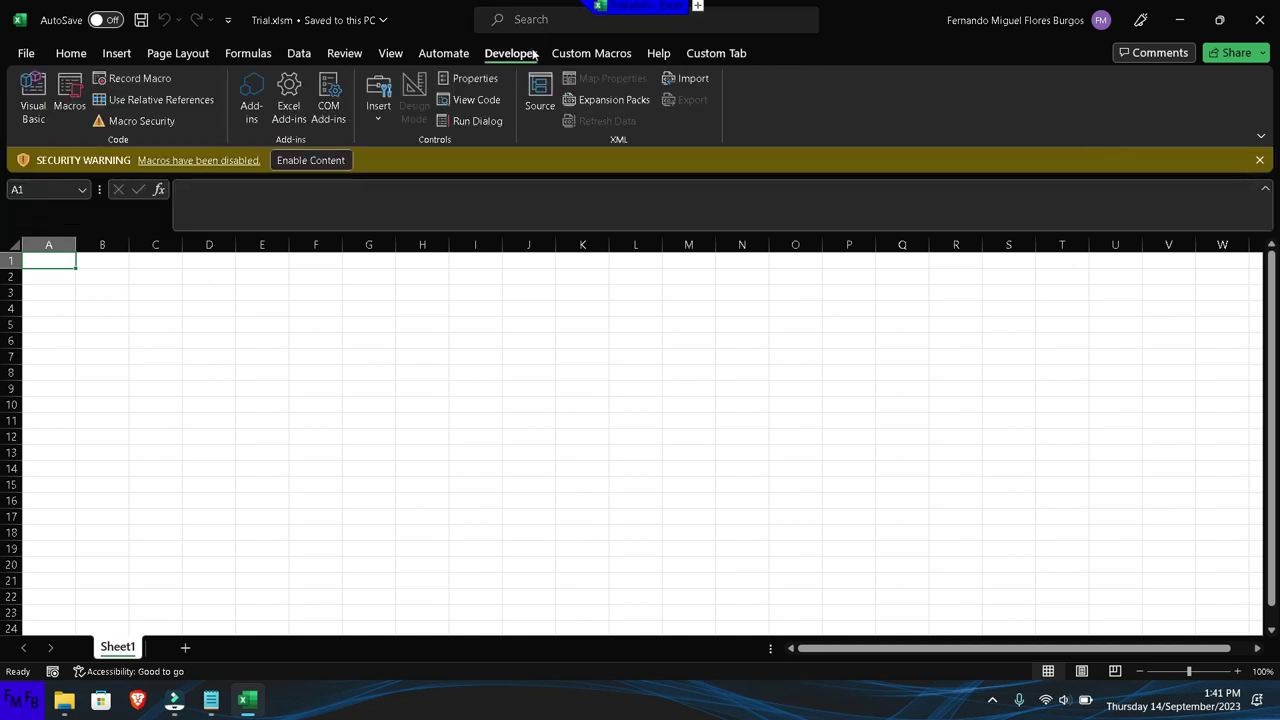
# - Add a Callback72 sub to Module1 that calls prueba, then return to Excel's Custom Tab
pyautogui.click(38, 100)
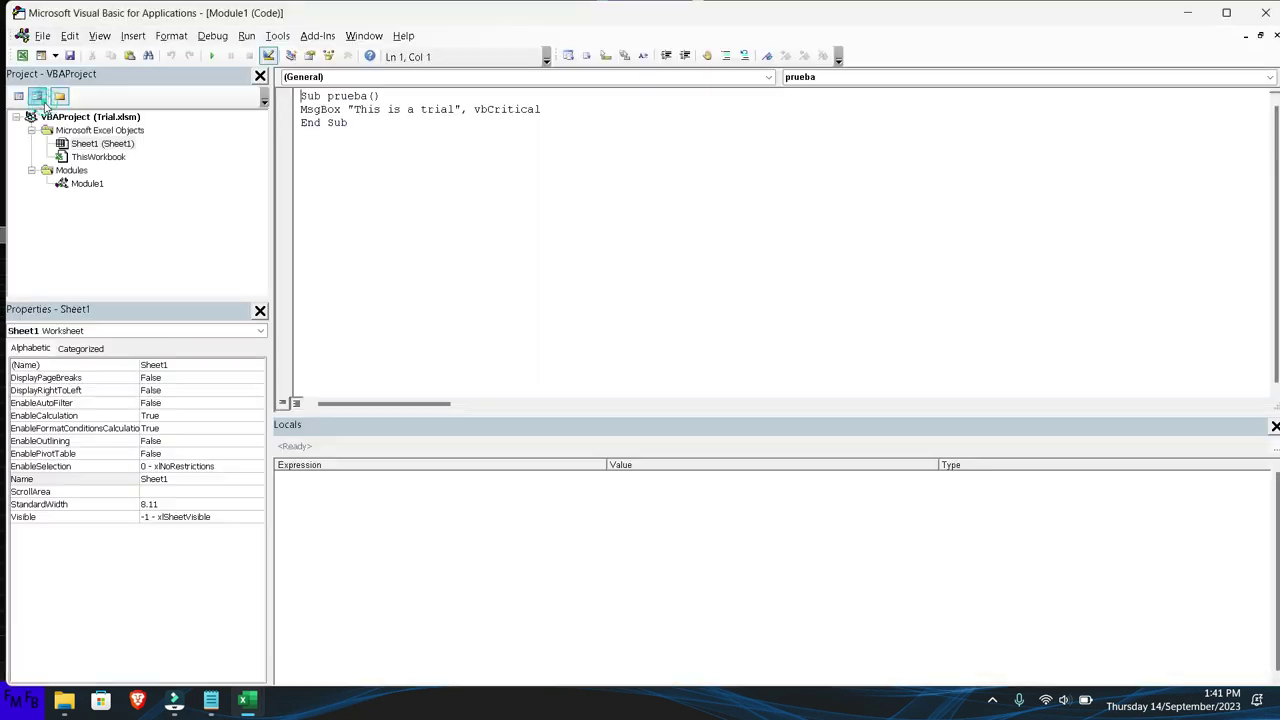
pyautogui.click(303, 143)
pyautogui.write("'Callback for customButton72 onAction Sub Callback72(control As IRibbonControl) End Sub")
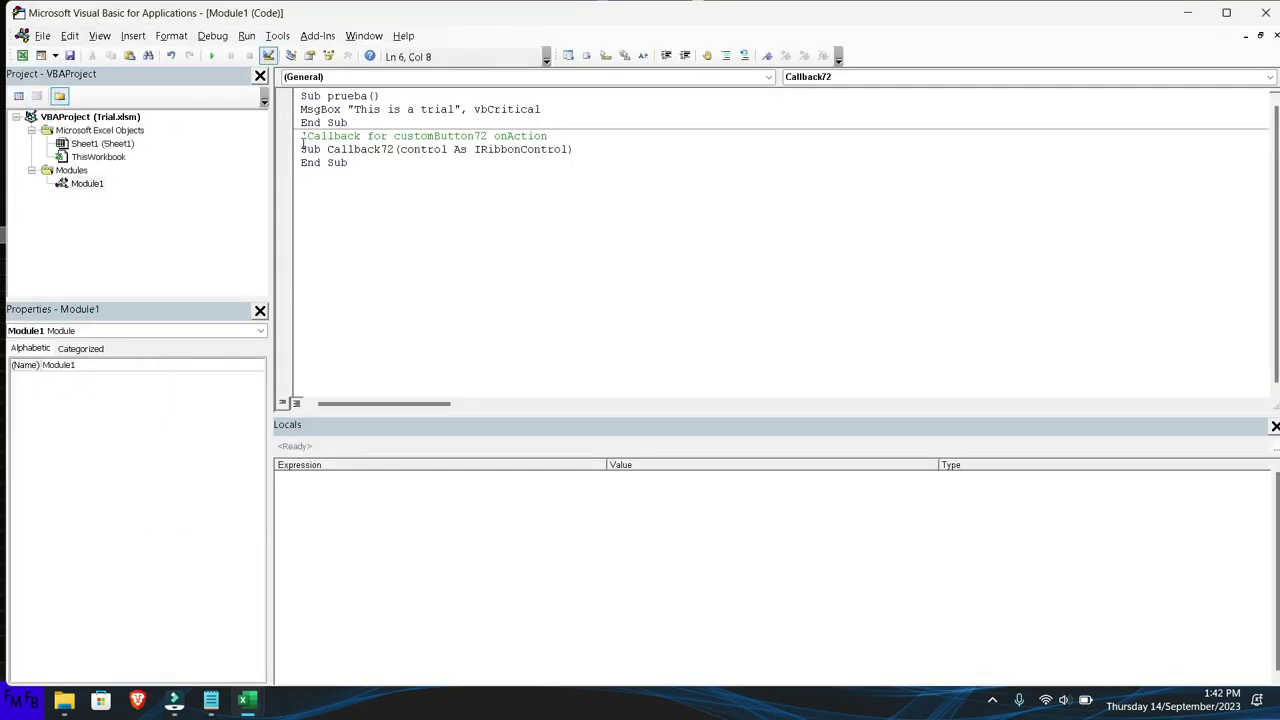
pyautogui.press('Return')
pyautogui.write('all pru')
pyautogui.write('eba')
pyautogui.hotkey('alt', 'F11')
pyautogui.click(730, 52)
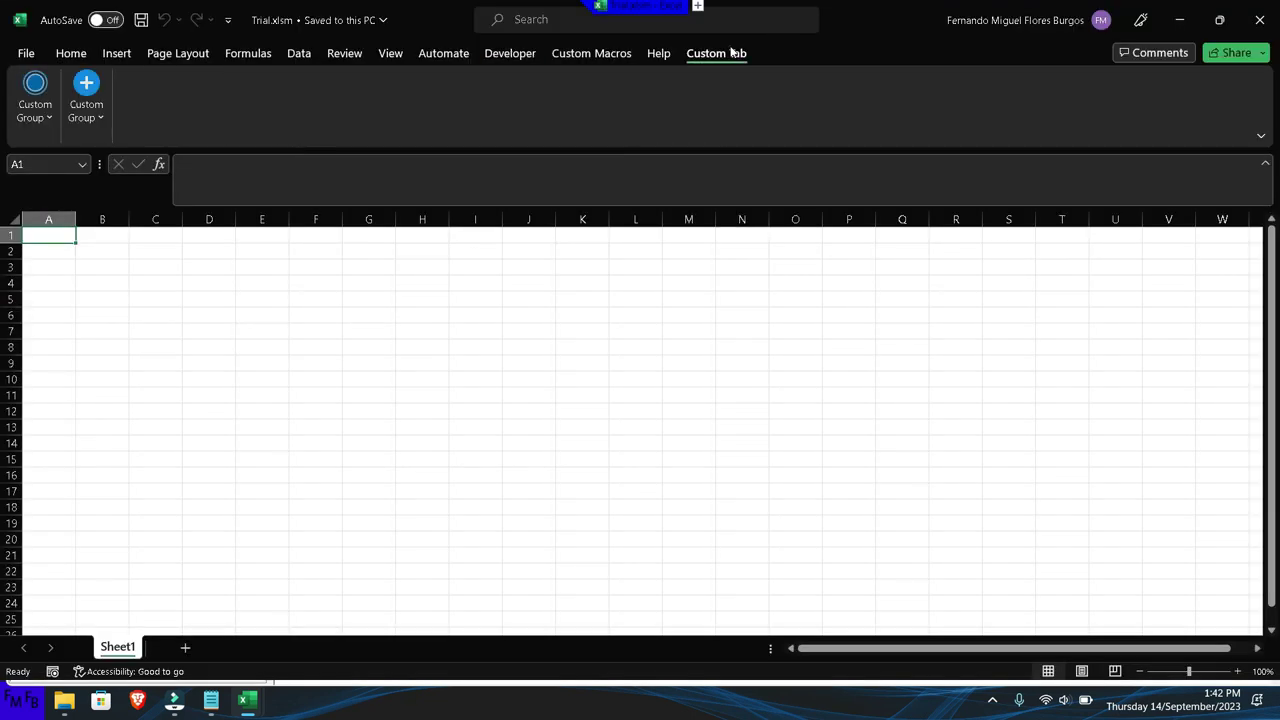
# - Press the last button in the second Custom Group to test Callback72, then return to VBA
pyautogui.click(86, 108)
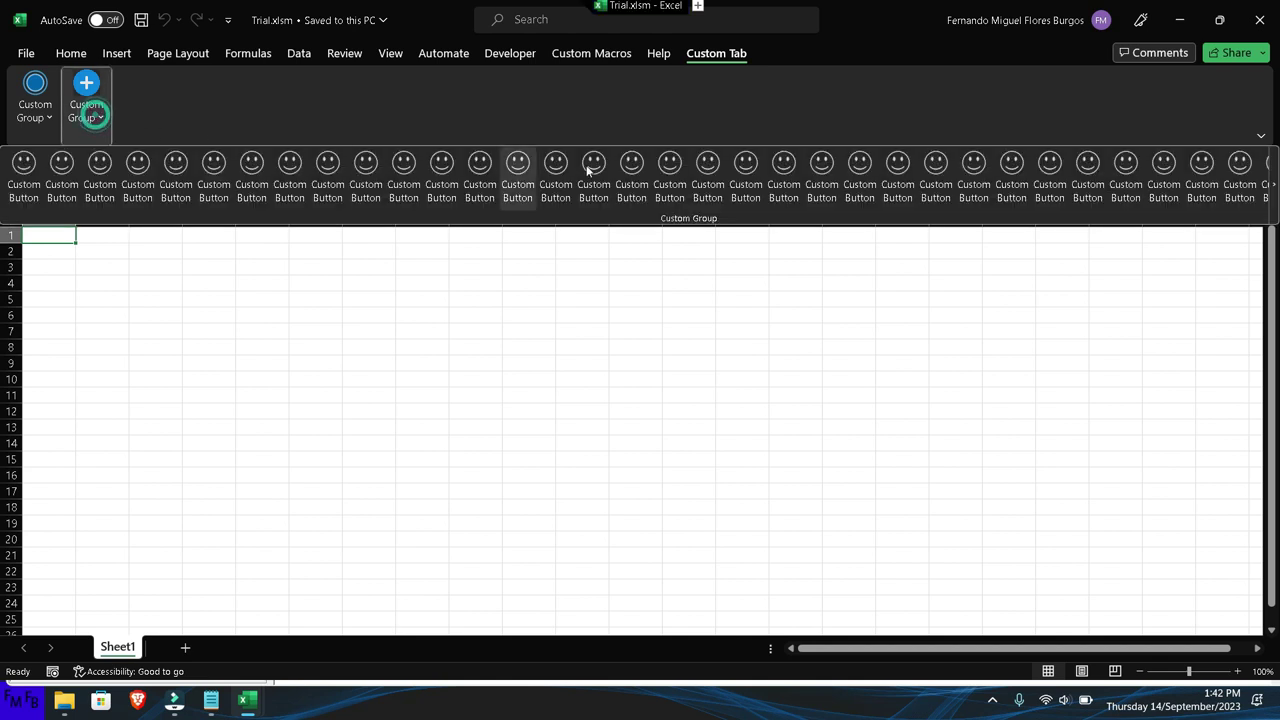
pyautogui.click(1267, 186)
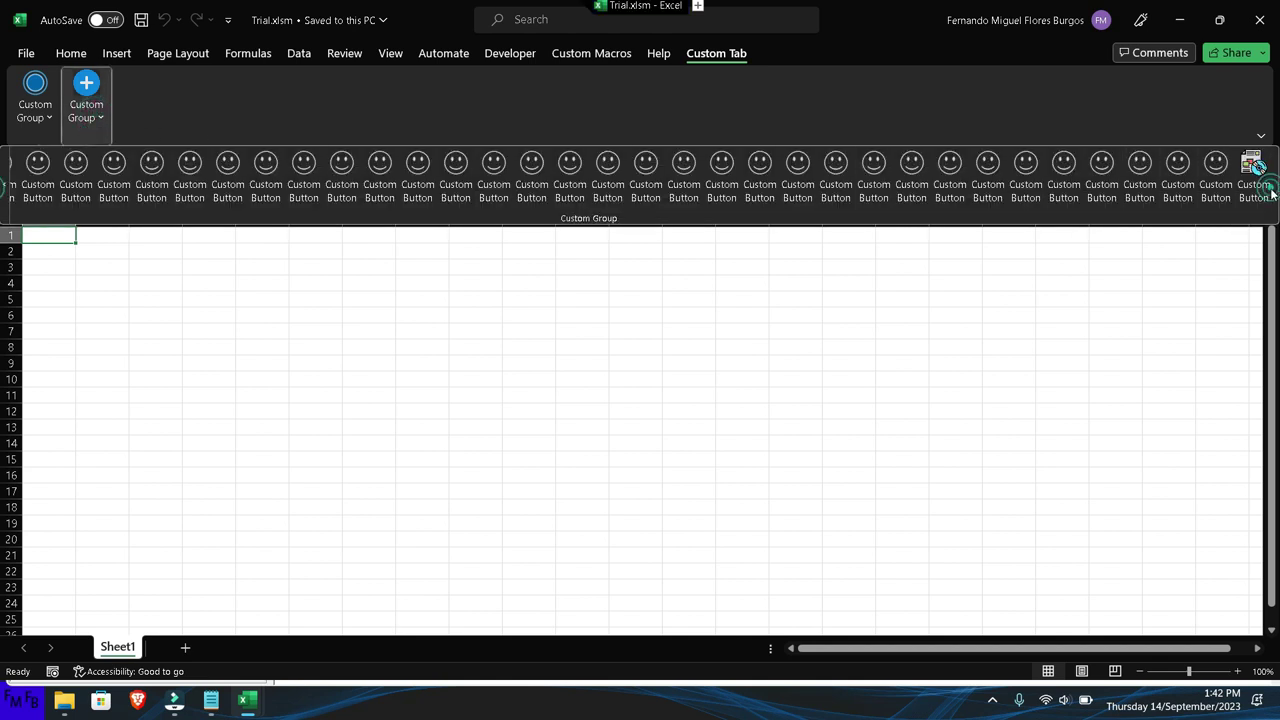
pyautogui.click(1248, 175)
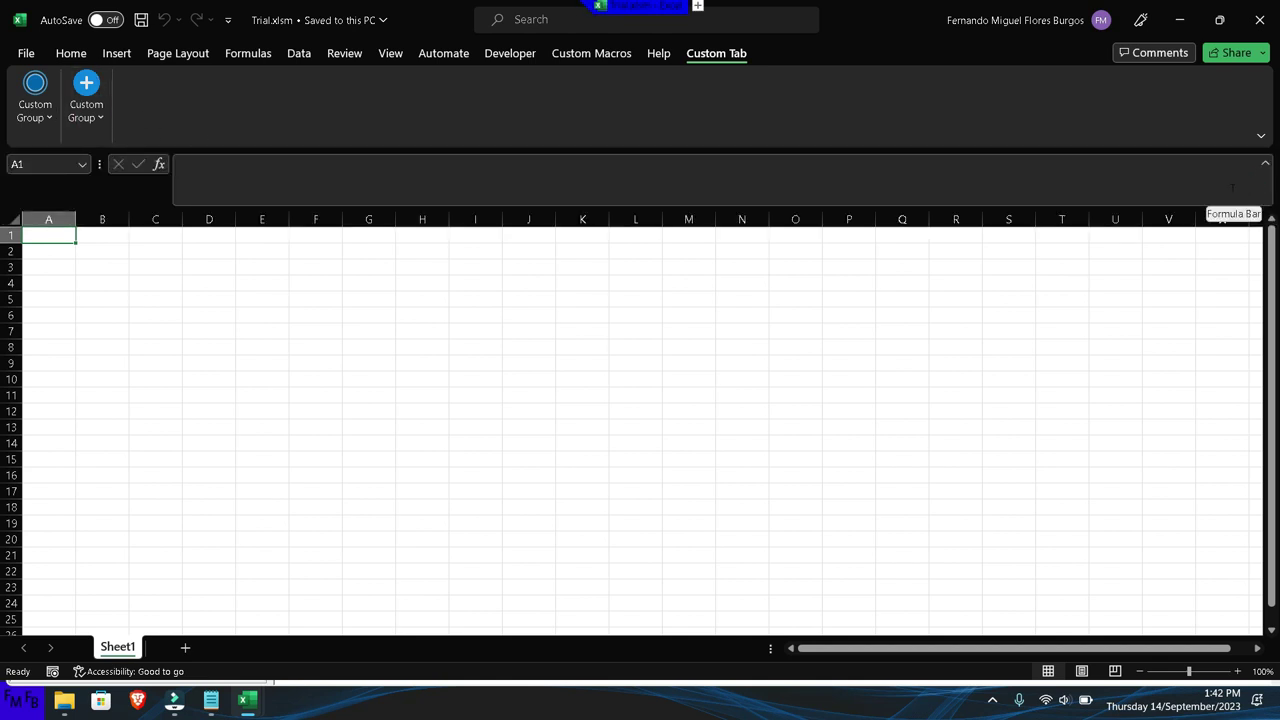
pyautogui.hotkey('alt', 'F11')
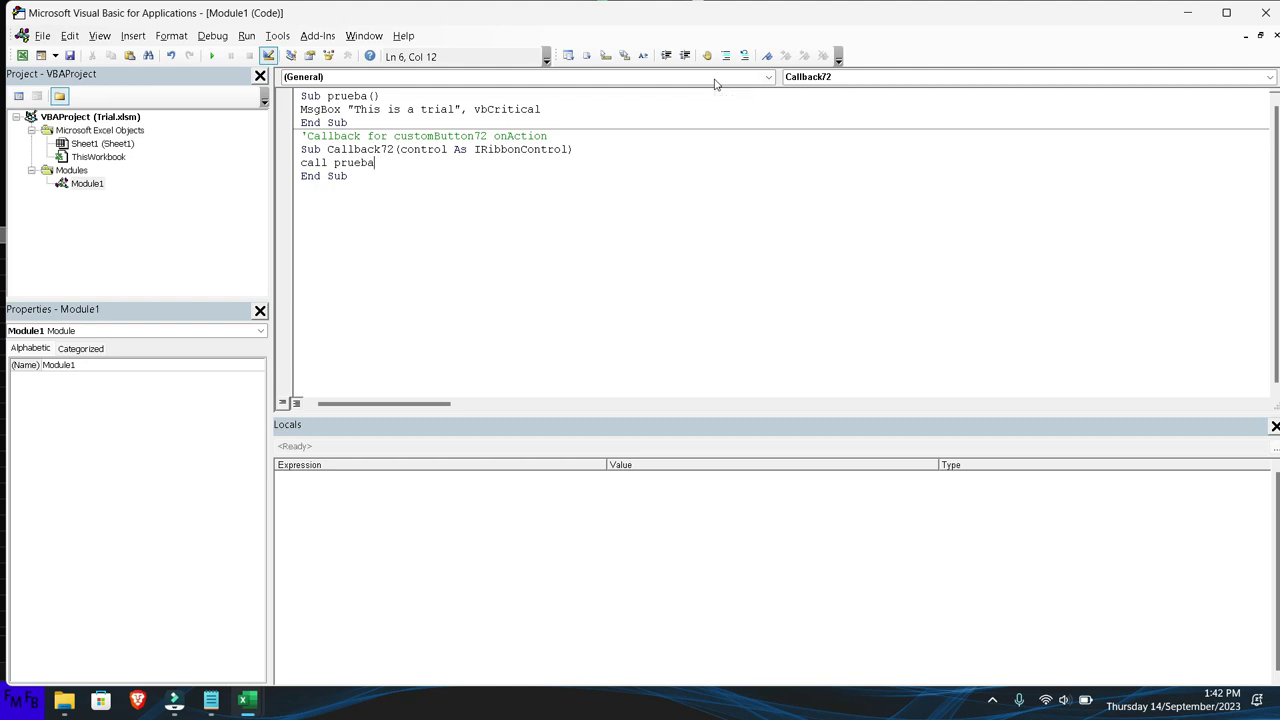
# - Run the prueba macro with F5, dismiss the macros-disabled warning, and return to Excel
pyautogui.click(394, 109)
pyautogui.press('F5')
pyautogui.press('Return')
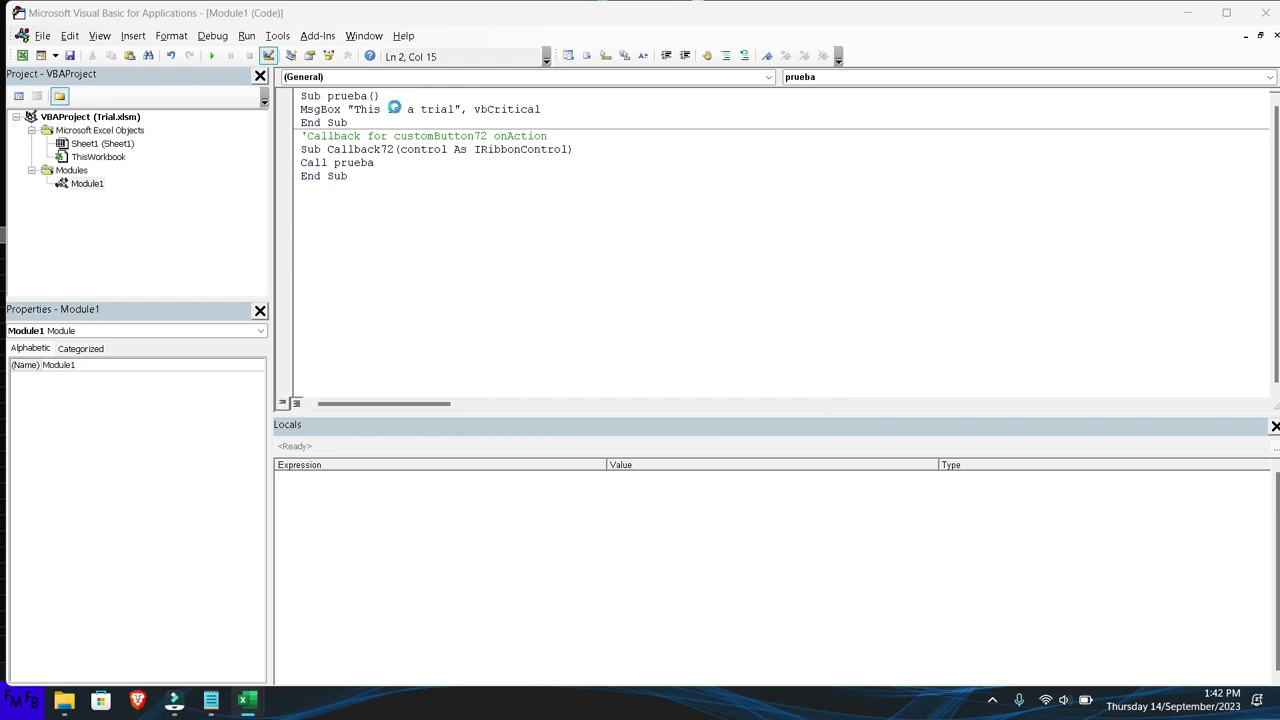
pyautogui.hotkey('alt', 'Tab')
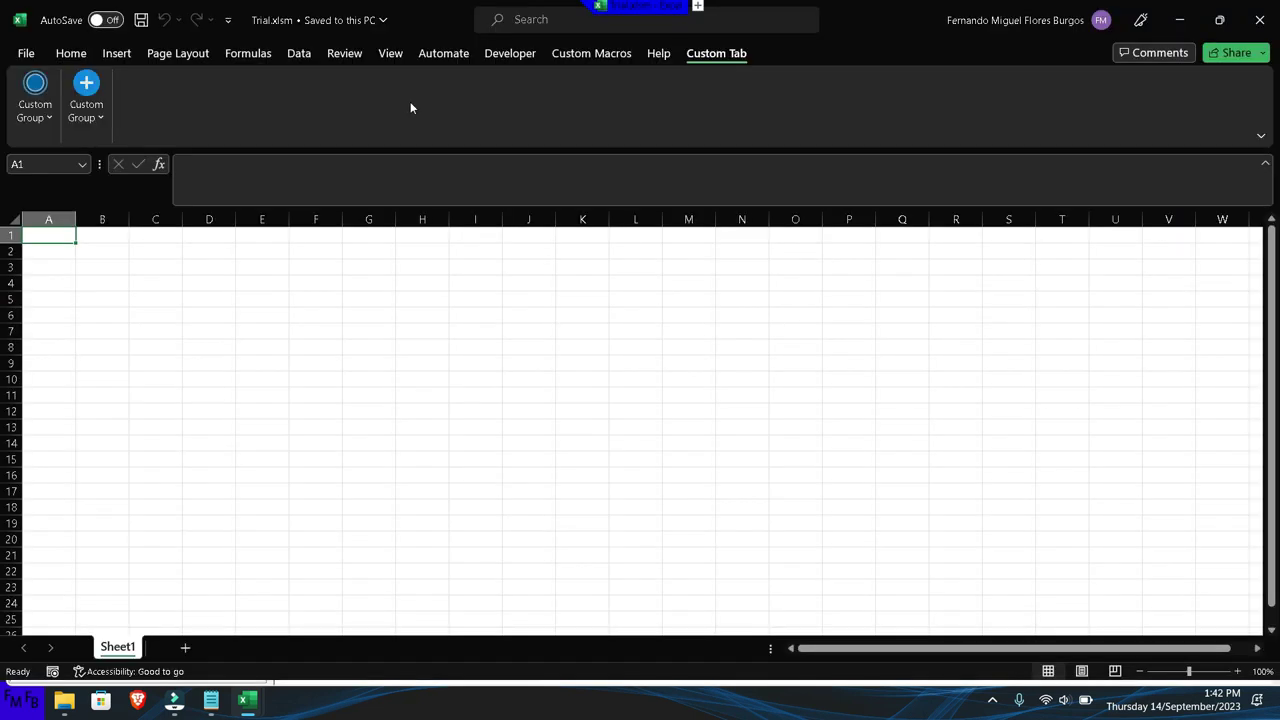
# - Close Excel, then reopen Trial.xlsm and enable its macros
pyautogui.click(351, 249)
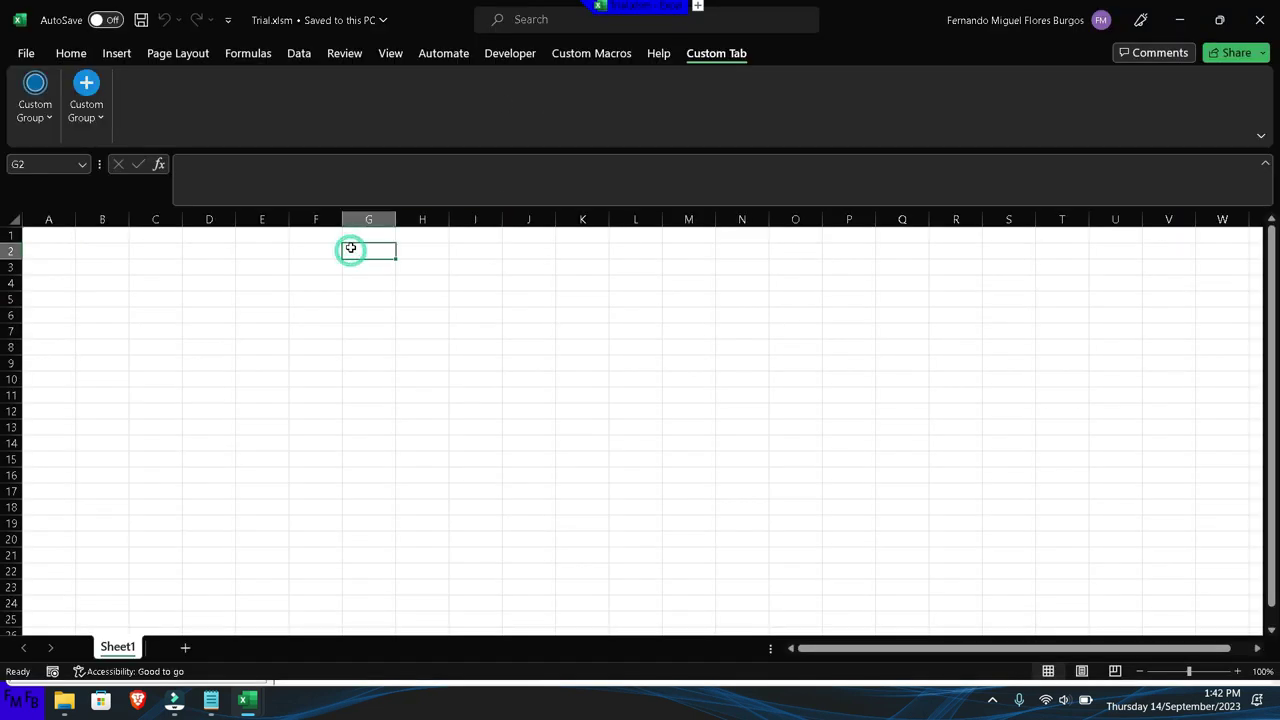
pyautogui.click(1259, 20)
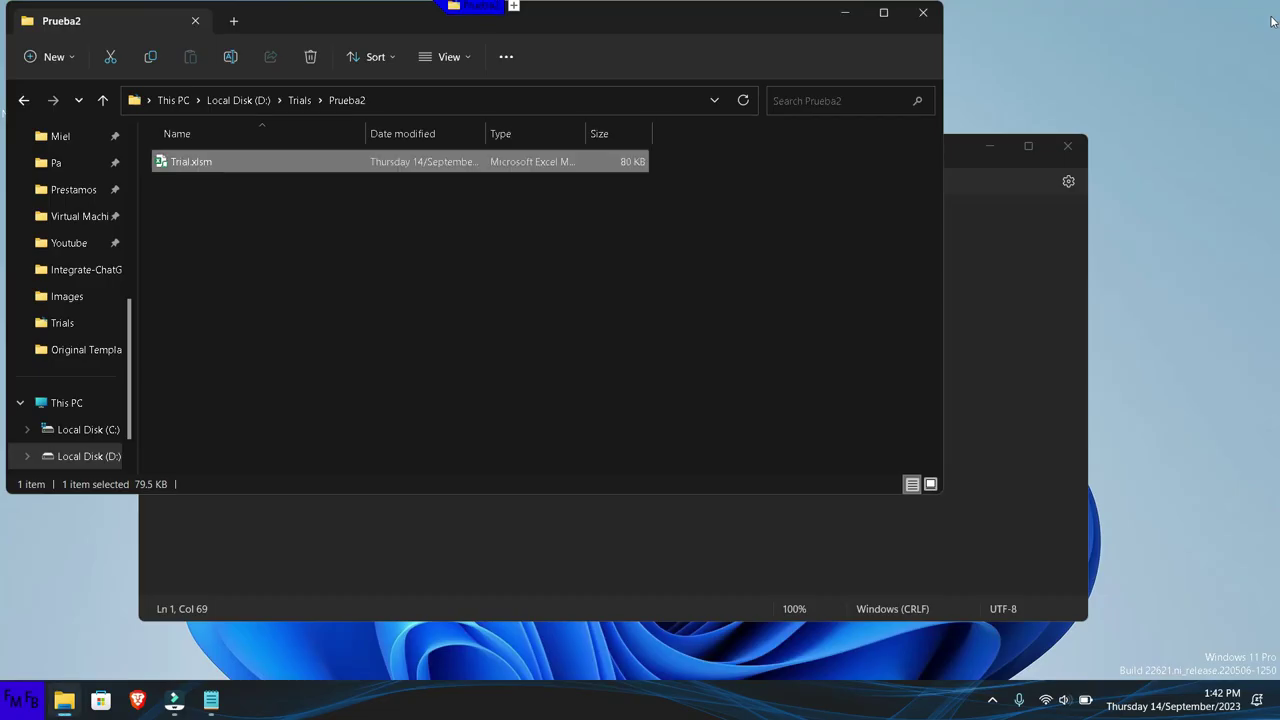
pyautogui.doubleClick(282, 161)
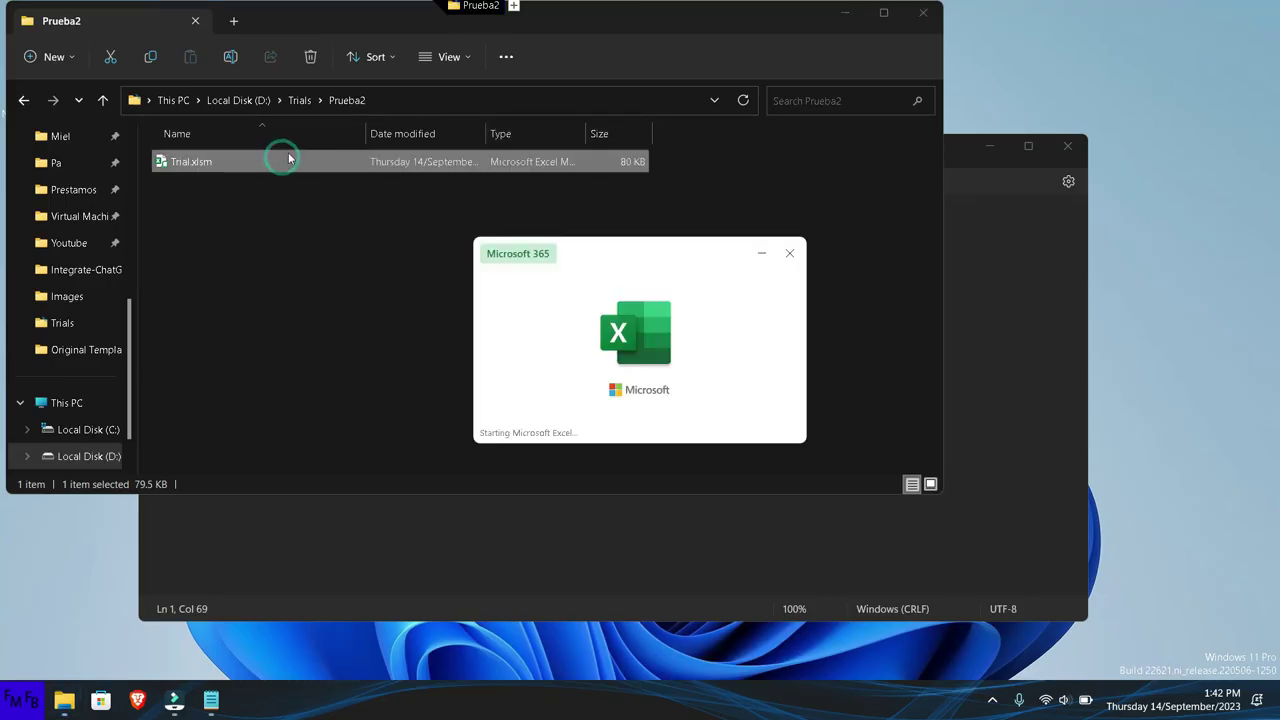
pyautogui.click(345, 161)
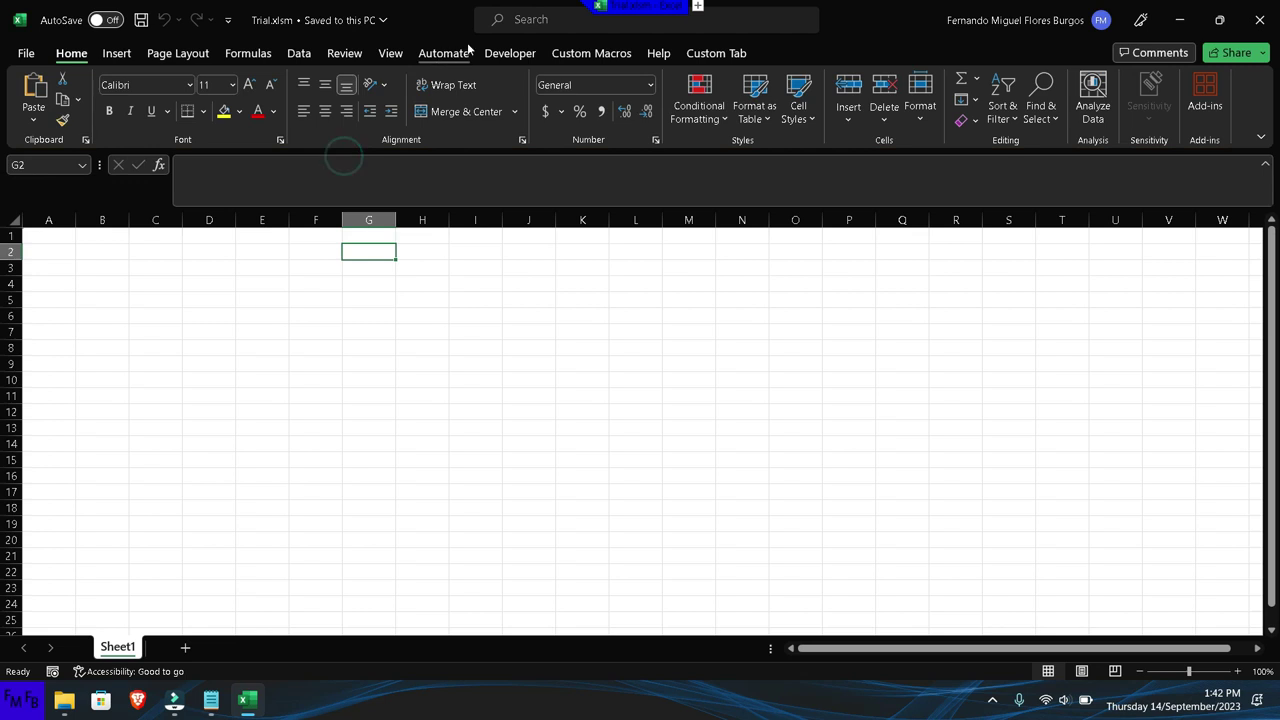
# - Confirm the last Custom Group button shows "This is a trial", then close Excel
pyautogui.click(721, 56)
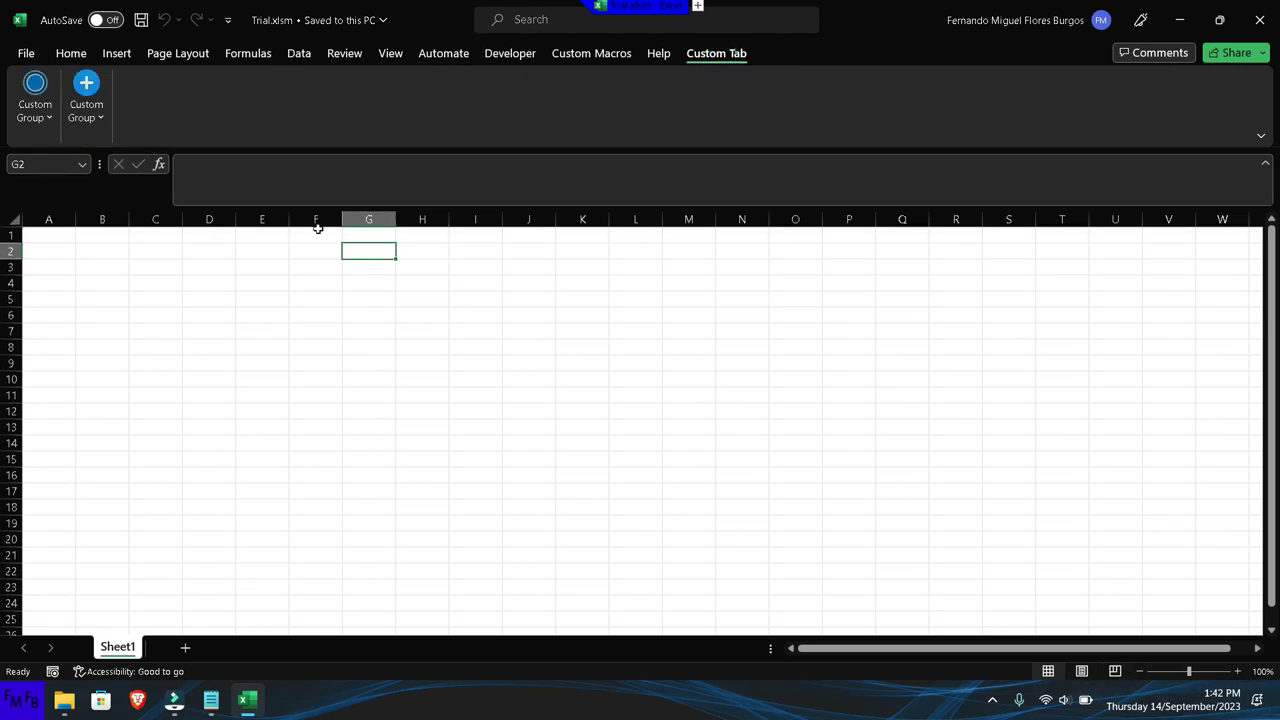
pyautogui.click(87, 105)
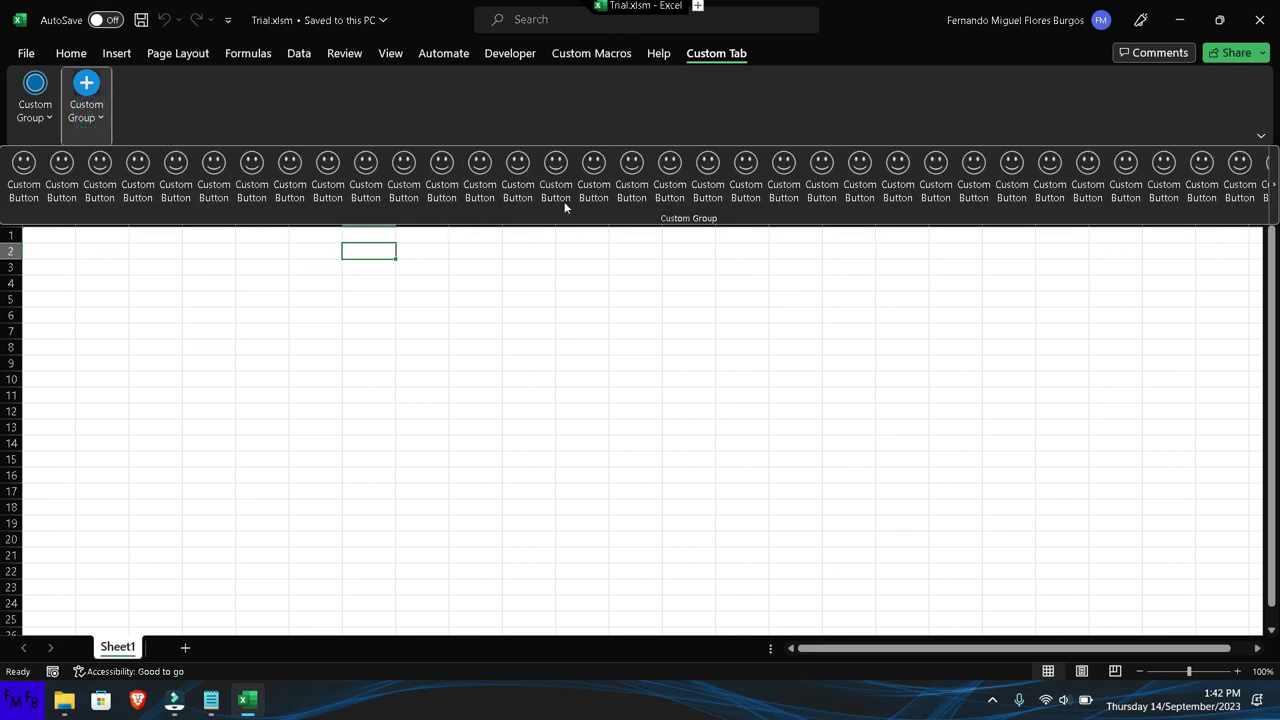
pyautogui.click(1245, 178)
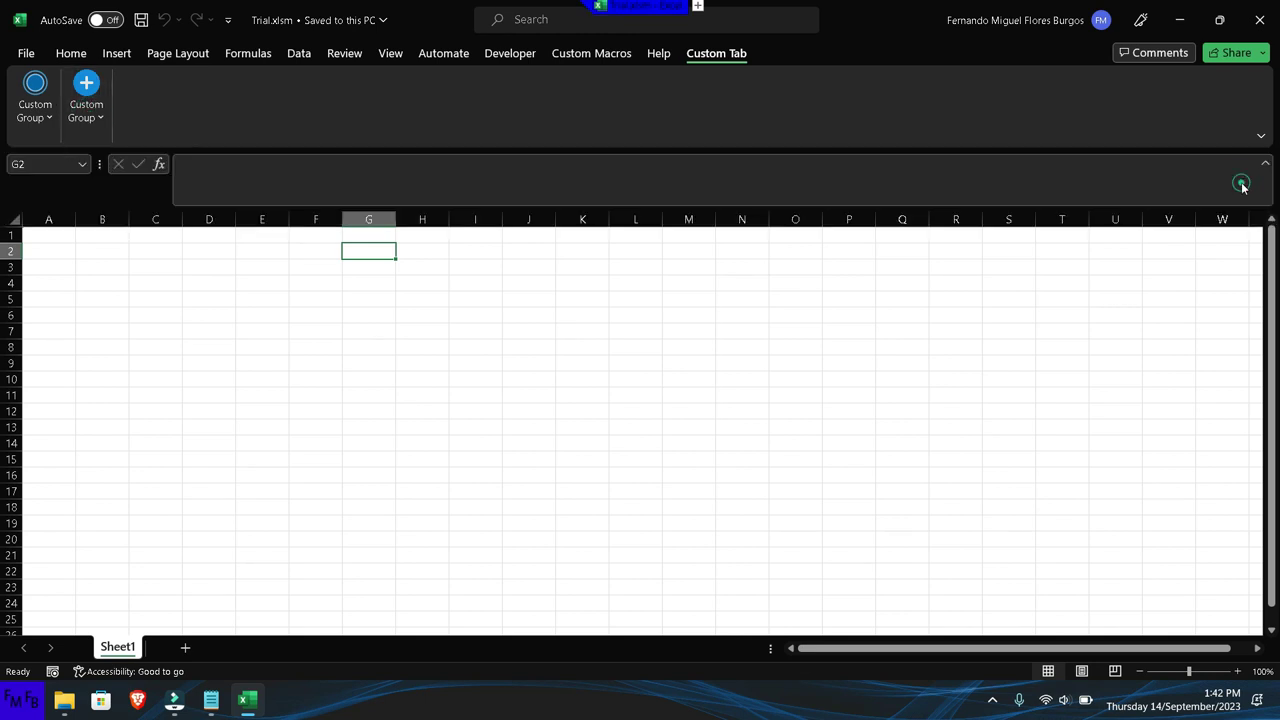
pyautogui.click(670, 410)
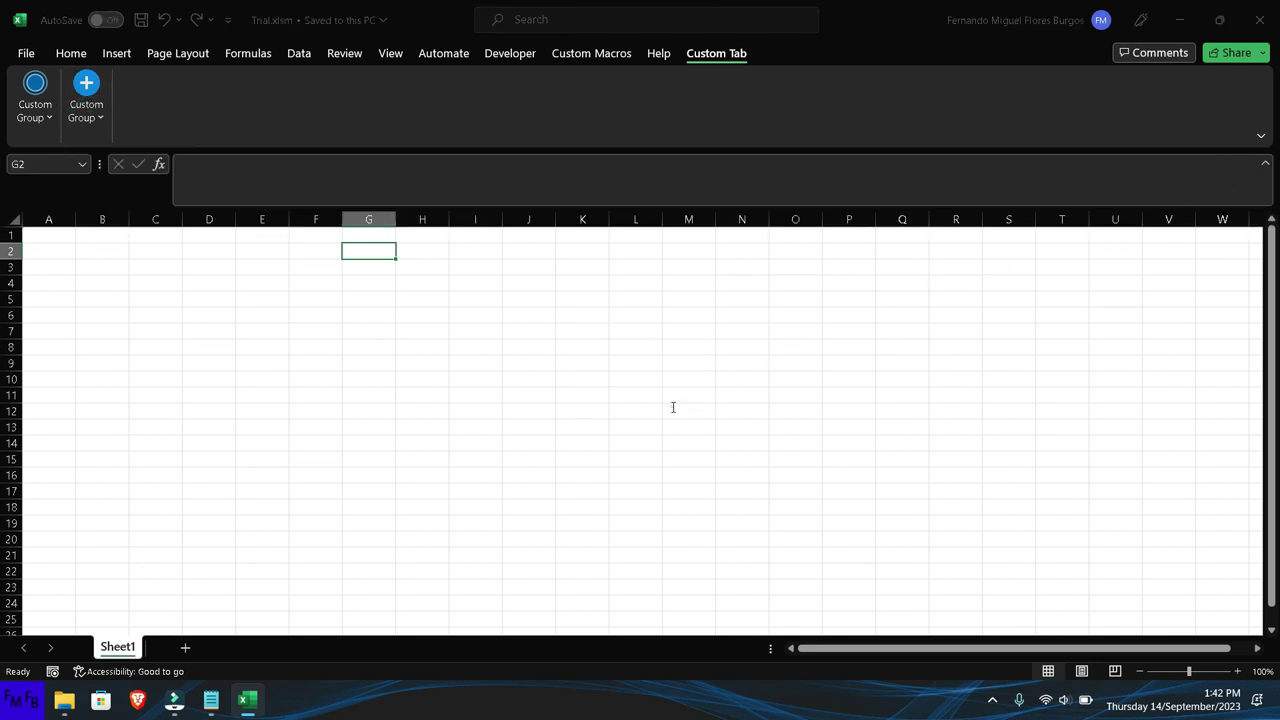
pyautogui.click(1260, 20)
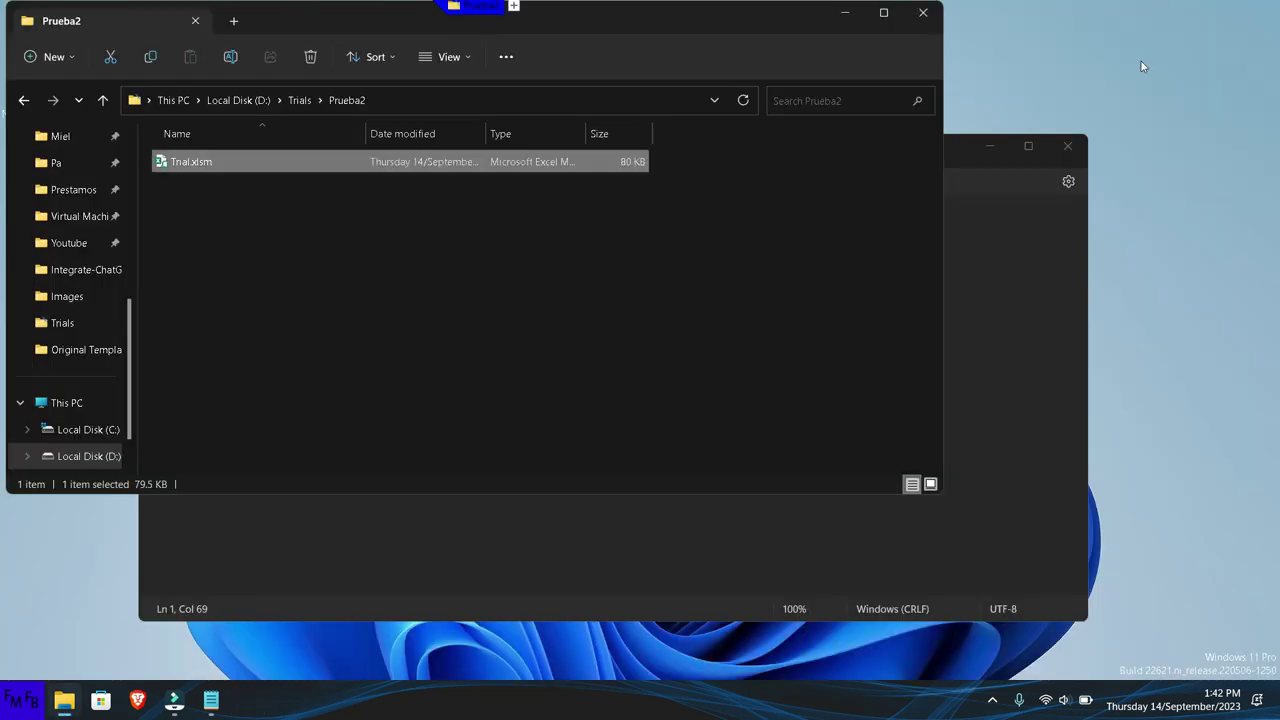
# - Launch Excel from the Start menu and create a blank Book1 workbook
pyautogui.click(24, 698)
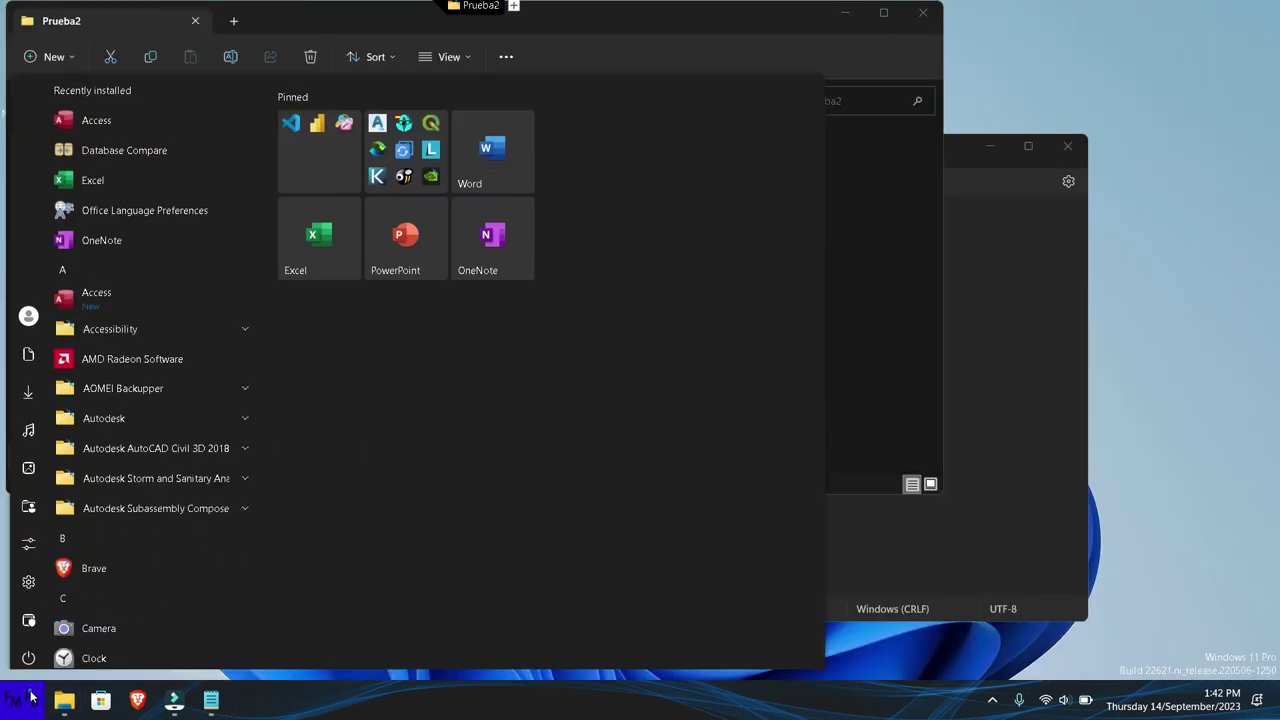
pyautogui.click(313, 224)
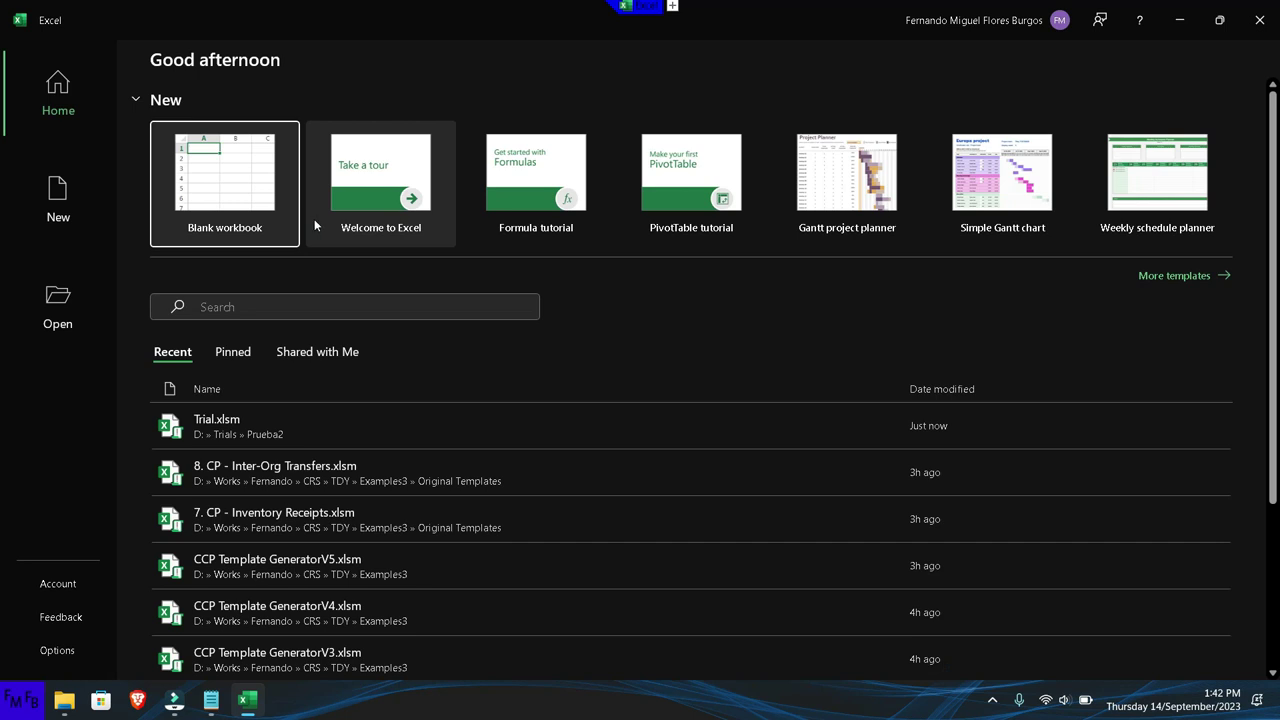
pyautogui.click(272, 205)
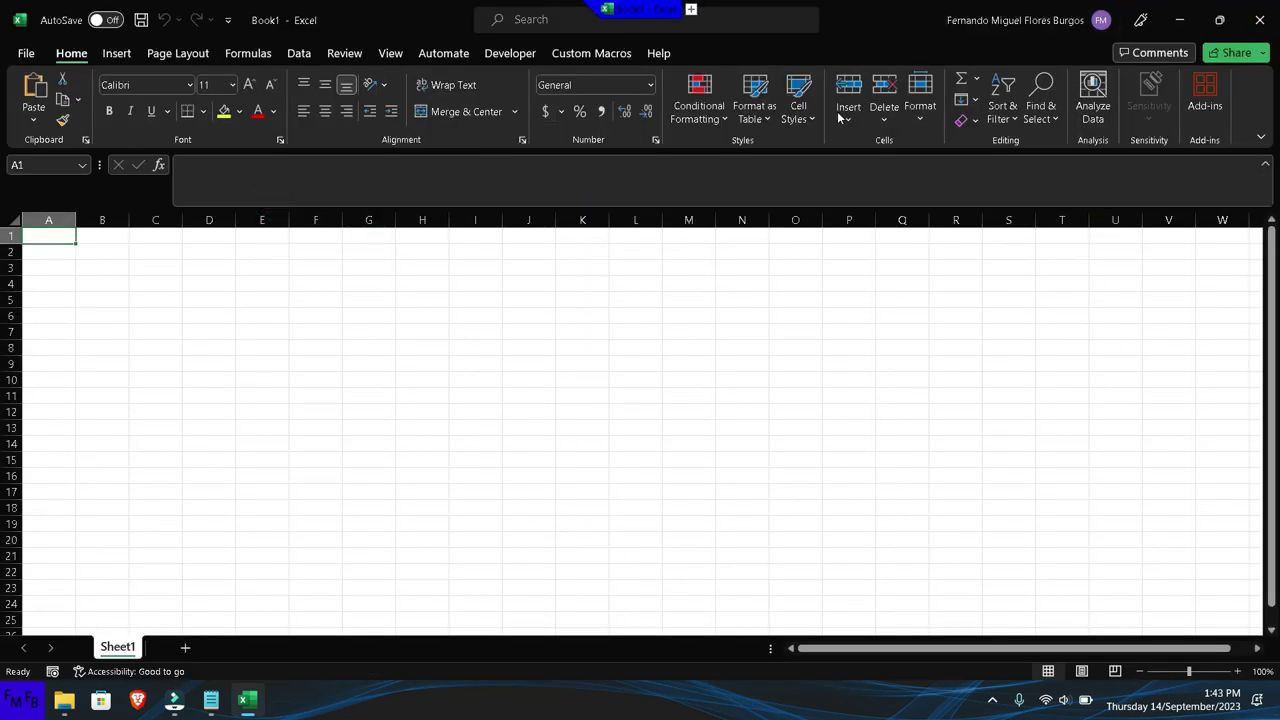
pyautogui.click(992, 699)
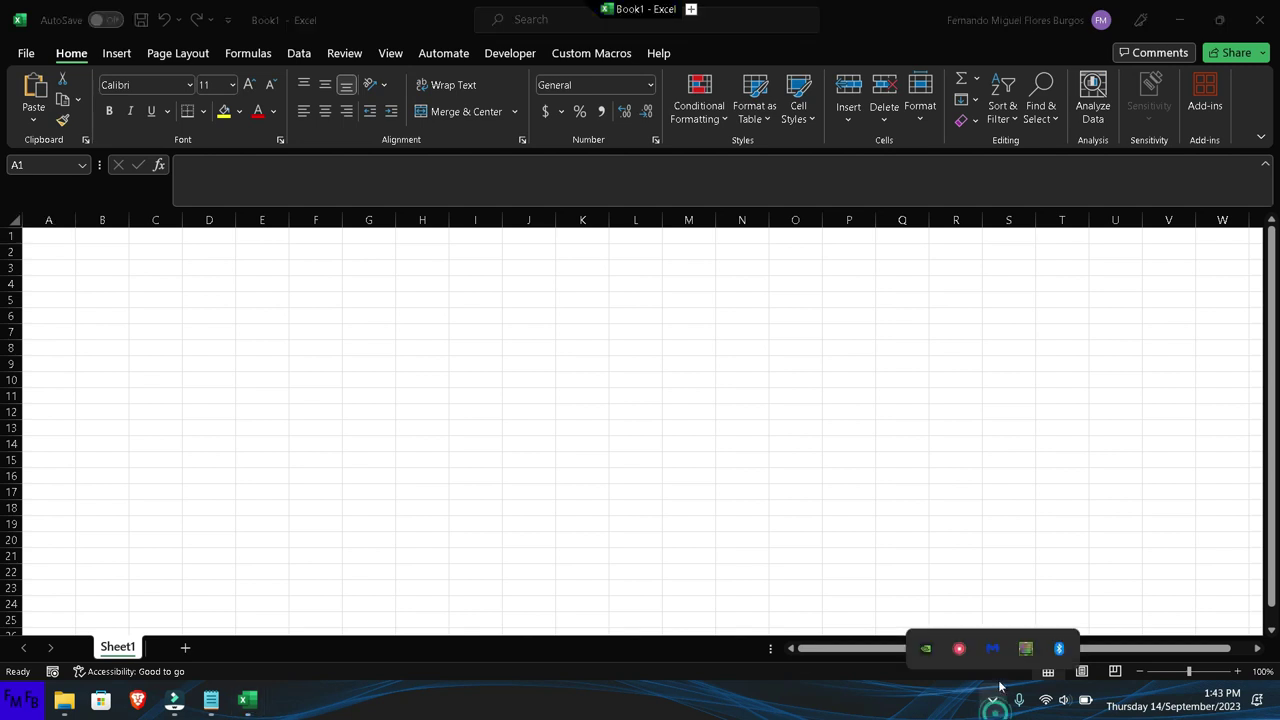